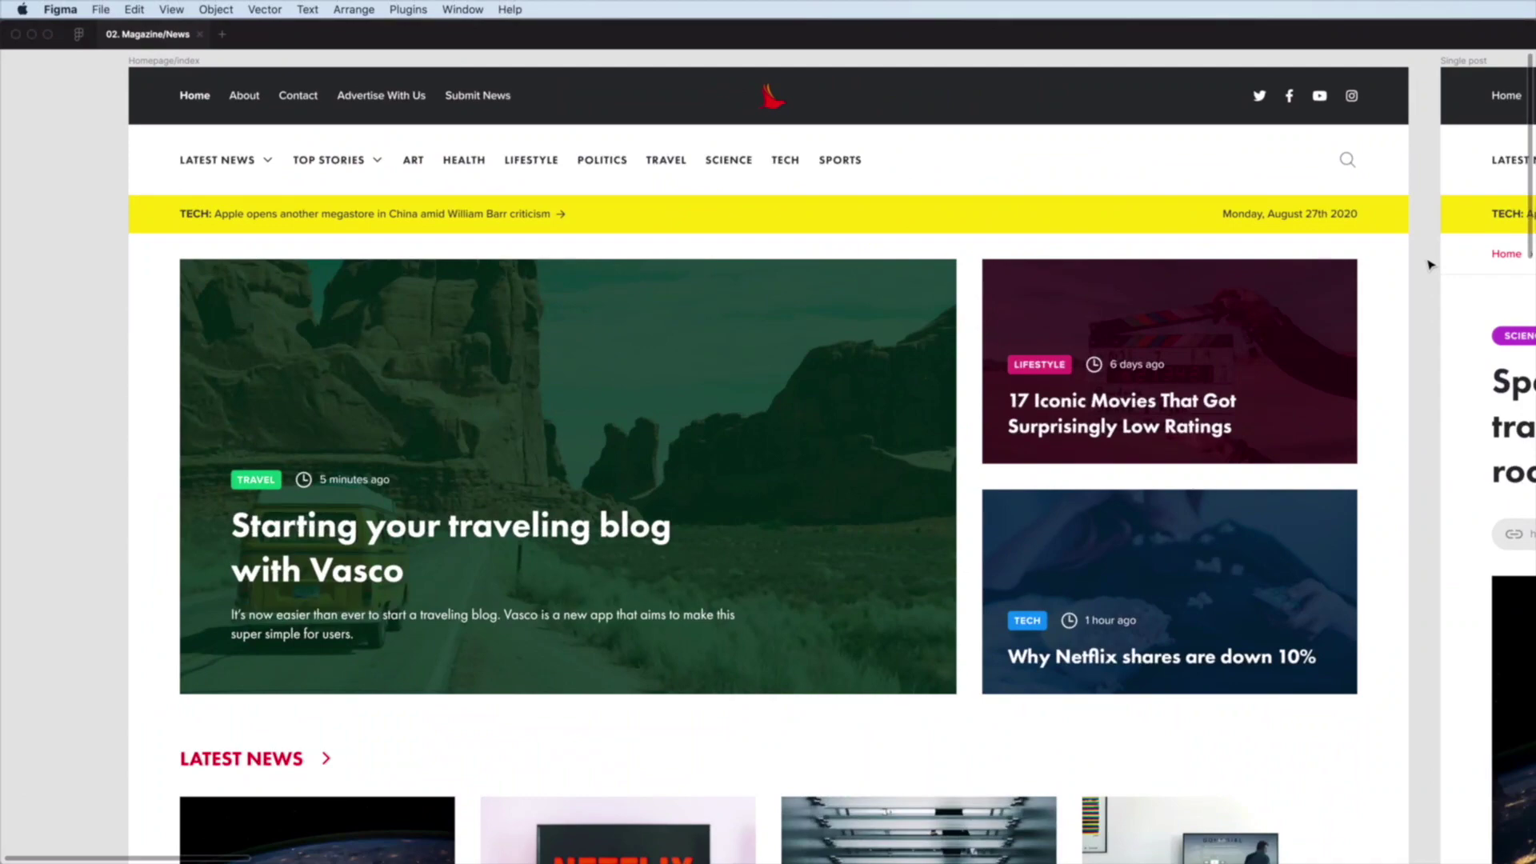
Examine the magazine homepage mockup from the header through the news sections down to the footer.
{"action": "scroll", "coordinate": [1431, 265], "scroll_direction": "down", "scroll_amount": 10}
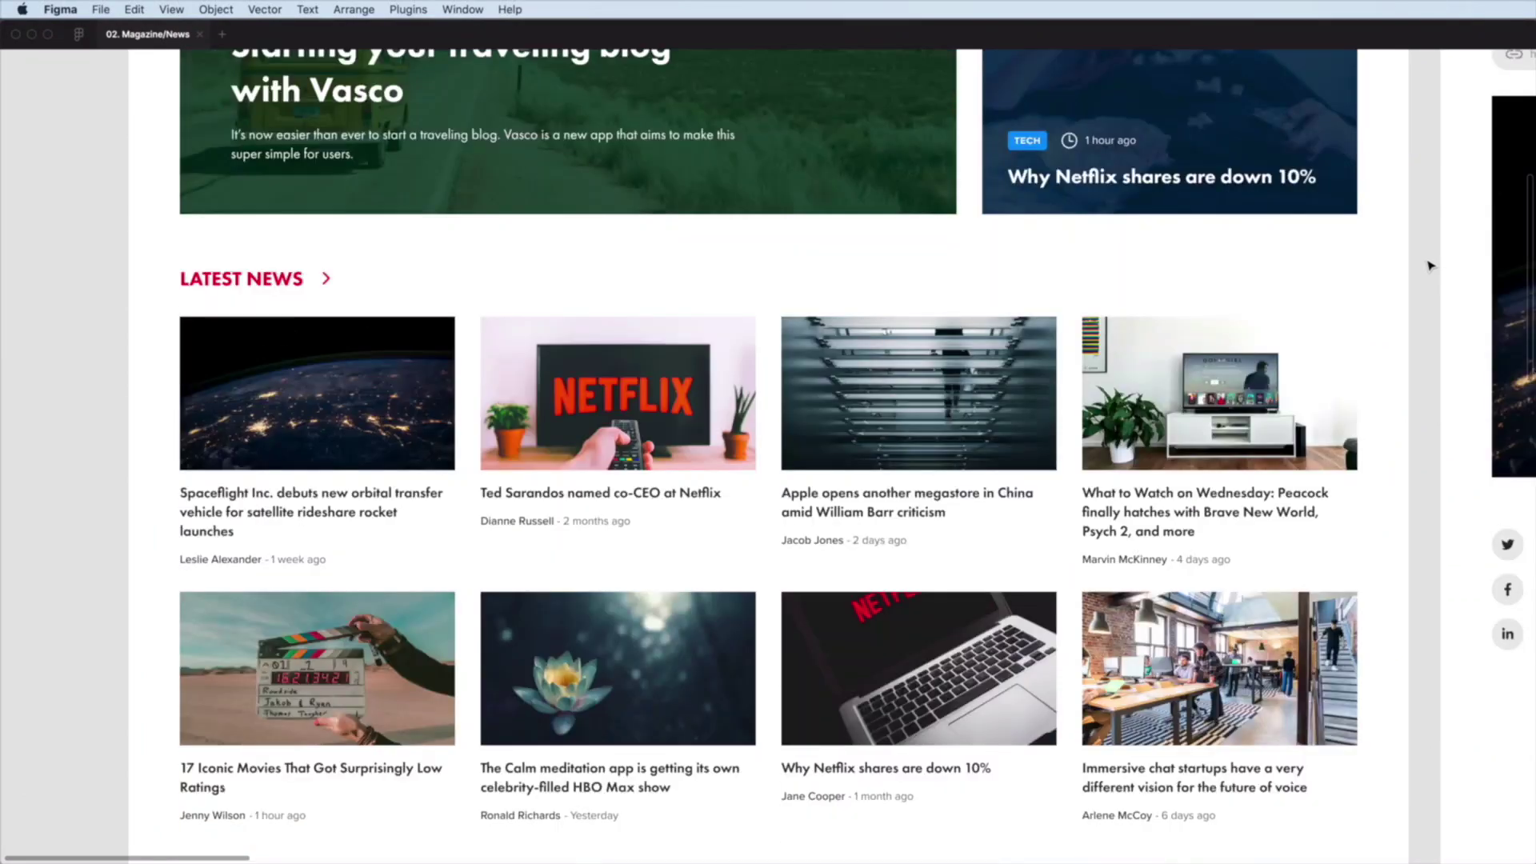
{"action": "scroll", "coordinate": [1430, 265], "scroll_direction": "down", "scroll_amount": 8}
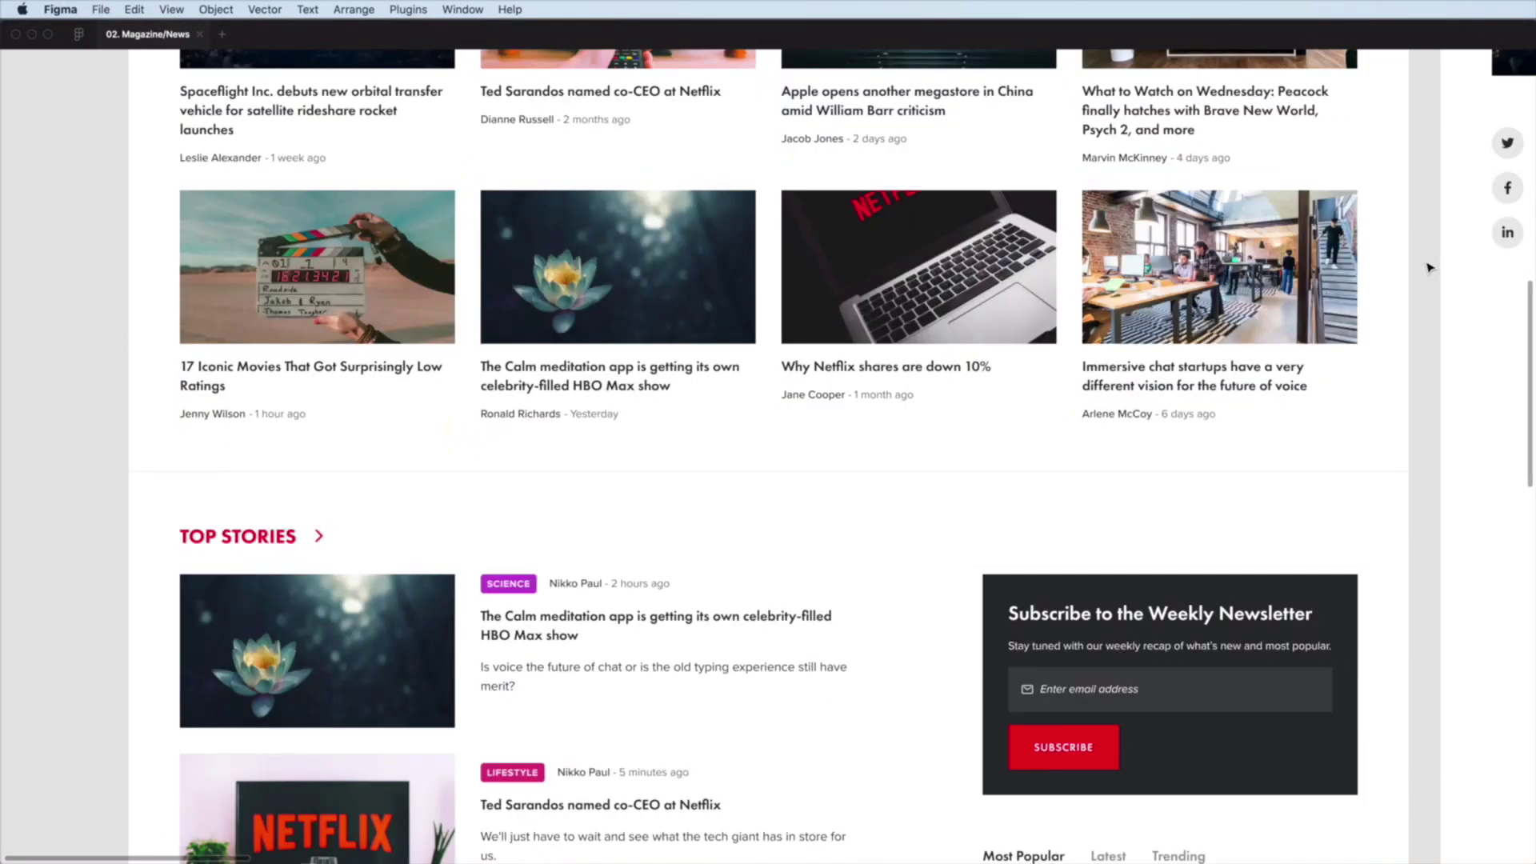
{"action": "scroll", "coordinate": [1430, 267], "scroll_direction": "down", "scroll_amount": 10}
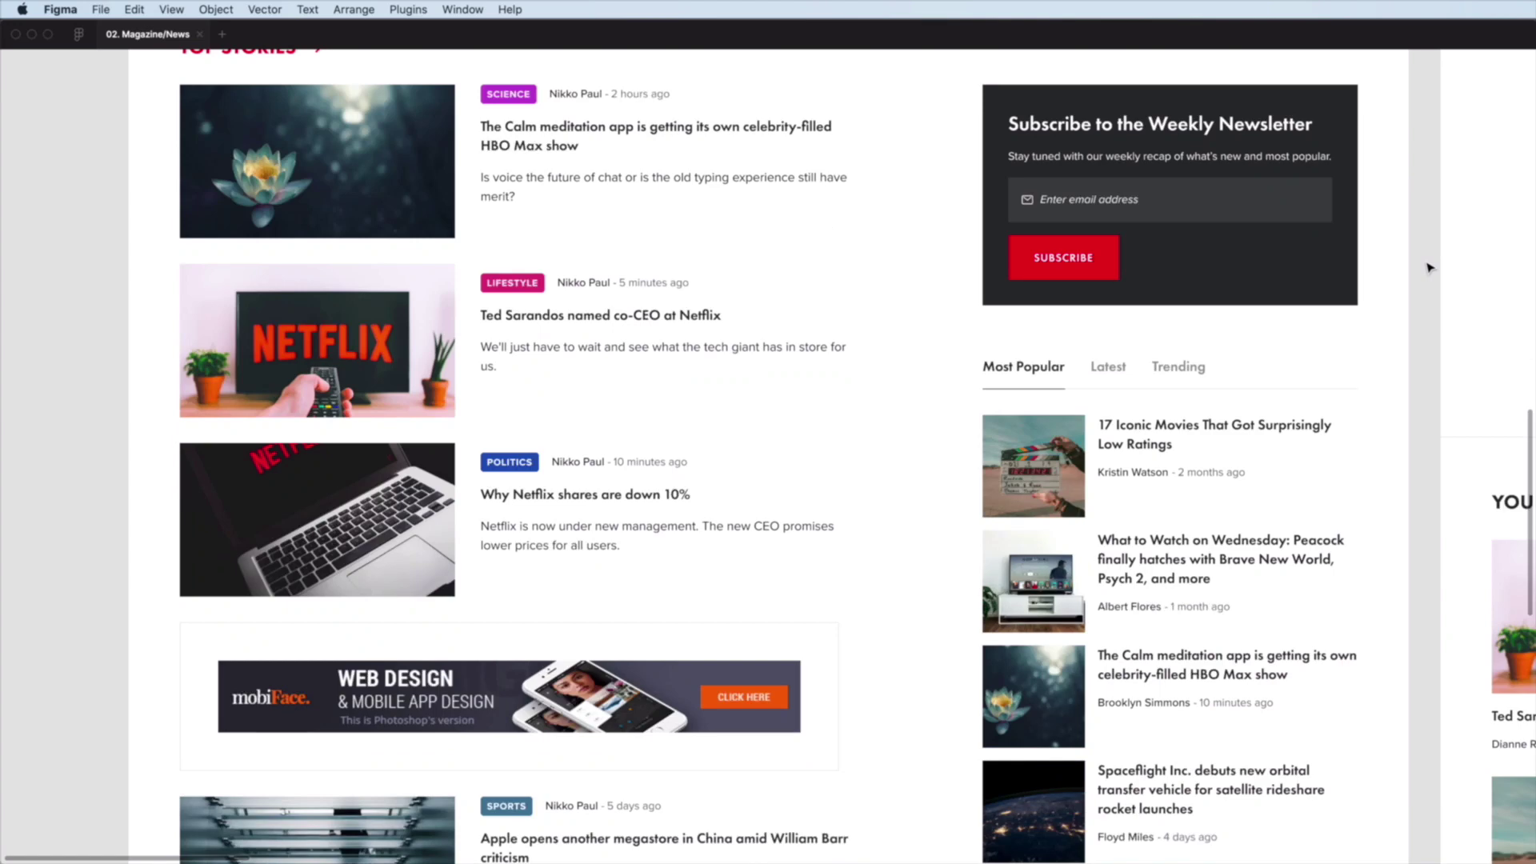
{"action": "scroll", "coordinate": [1430, 267], "scroll_direction": "down", "scroll_amount": 8}
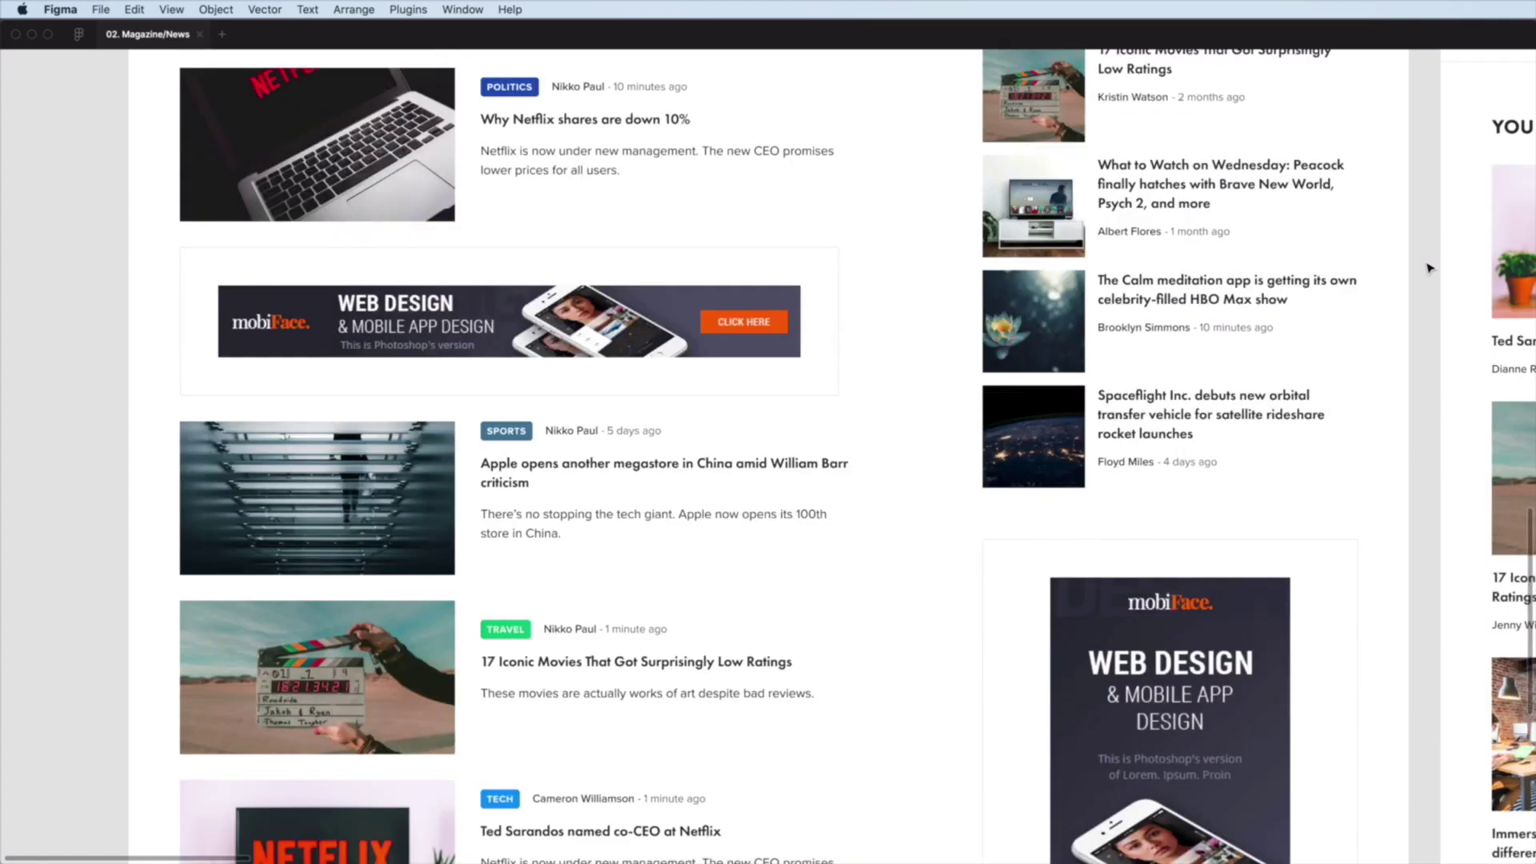
{"action": "scroll", "coordinate": [1430, 267], "scroll_direction": "down", "scroll_amount": 9}
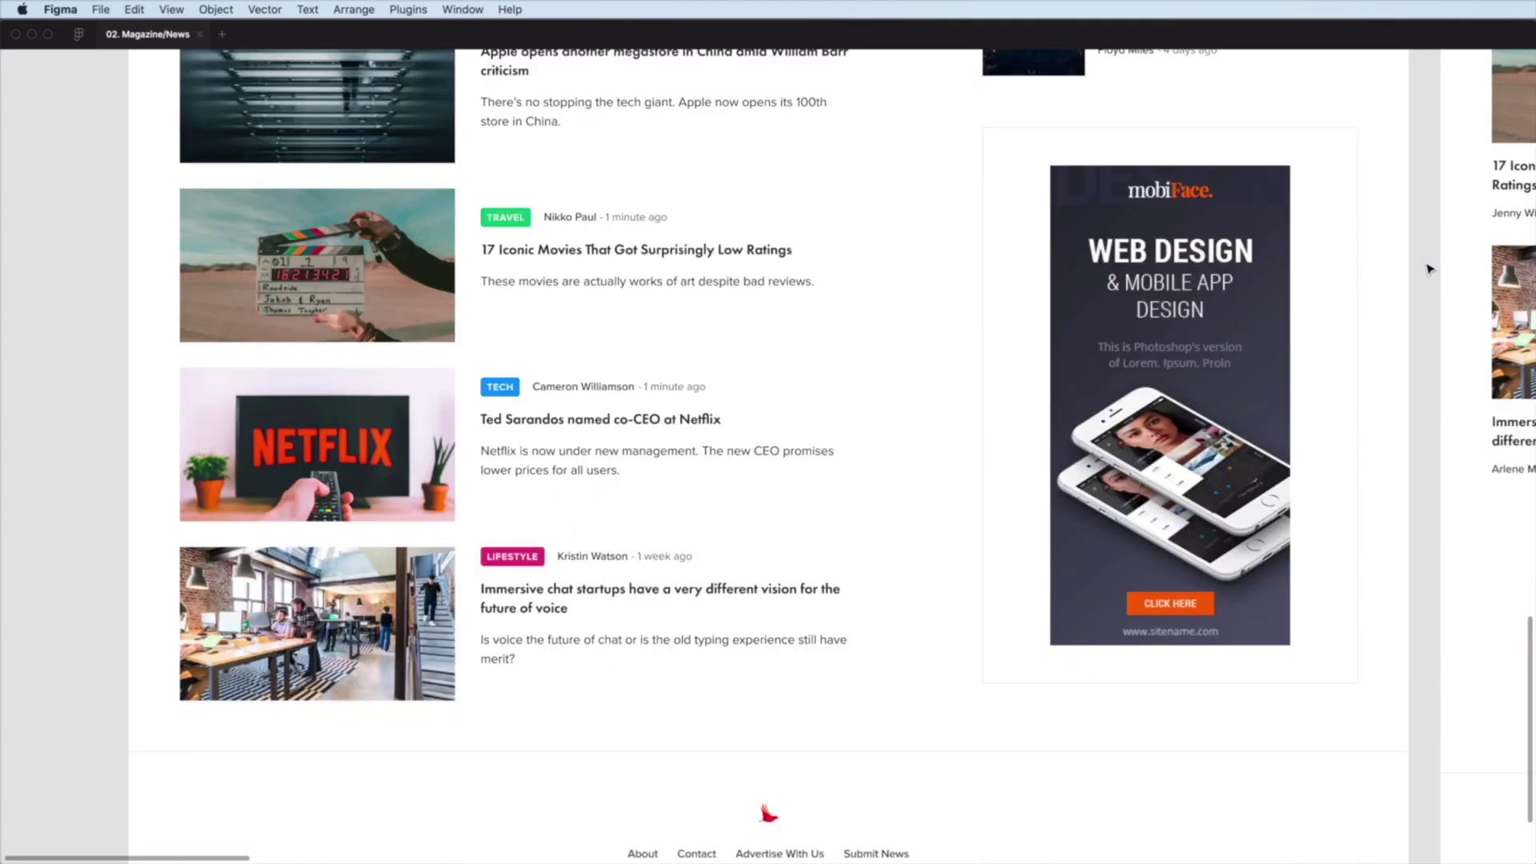
{"action": "scroll", "coordinate": [1430, 268], "scroll_direction": "down", "scroll_amount": 2}
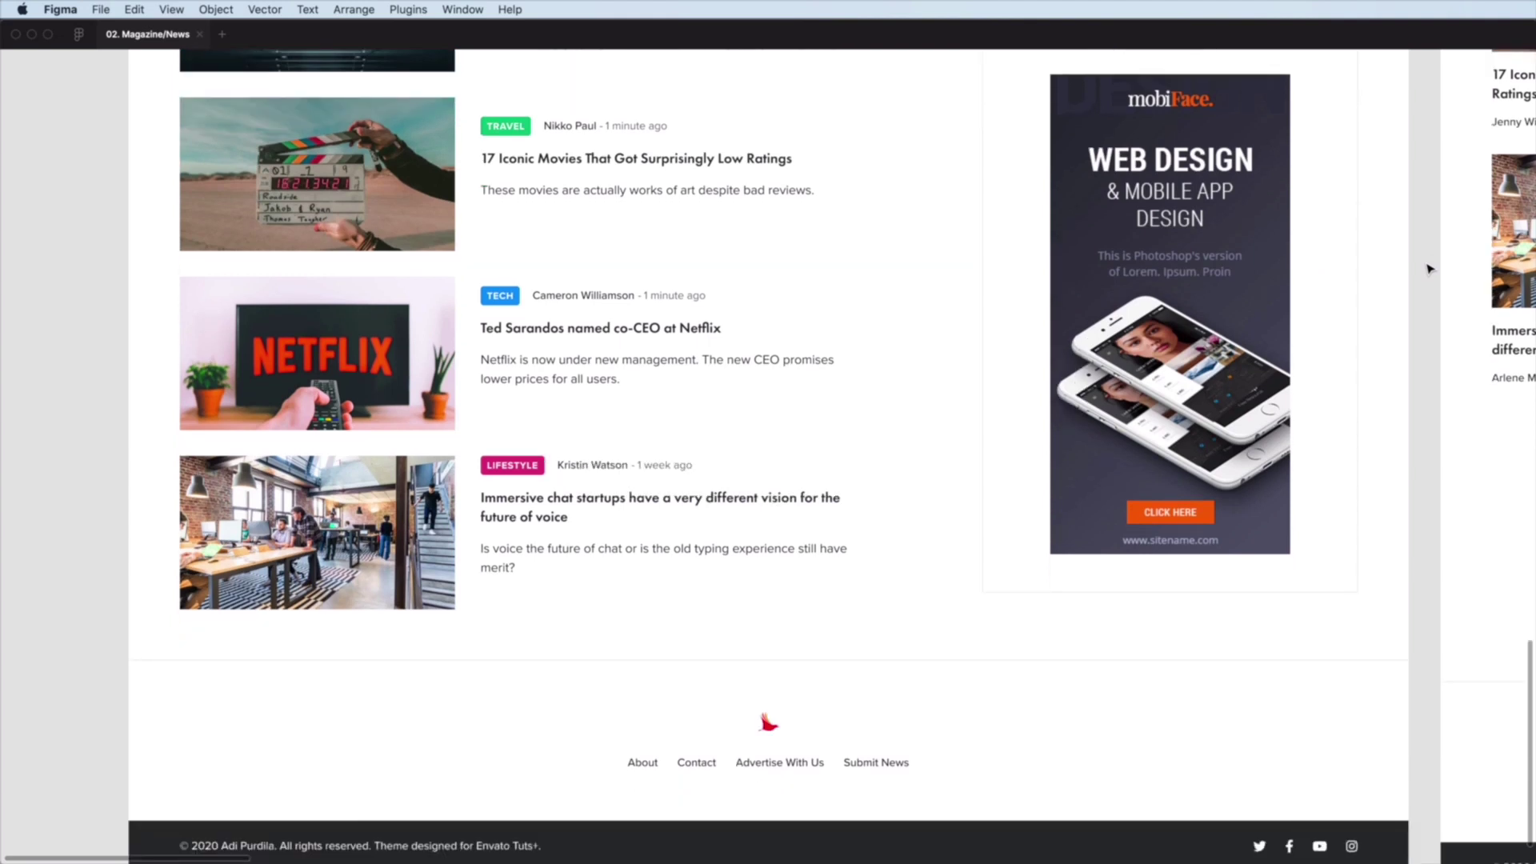
{"action": "scroll", "coordinate": [1430, 268], "scroll_direction": "down", "scroll_amount": 1}
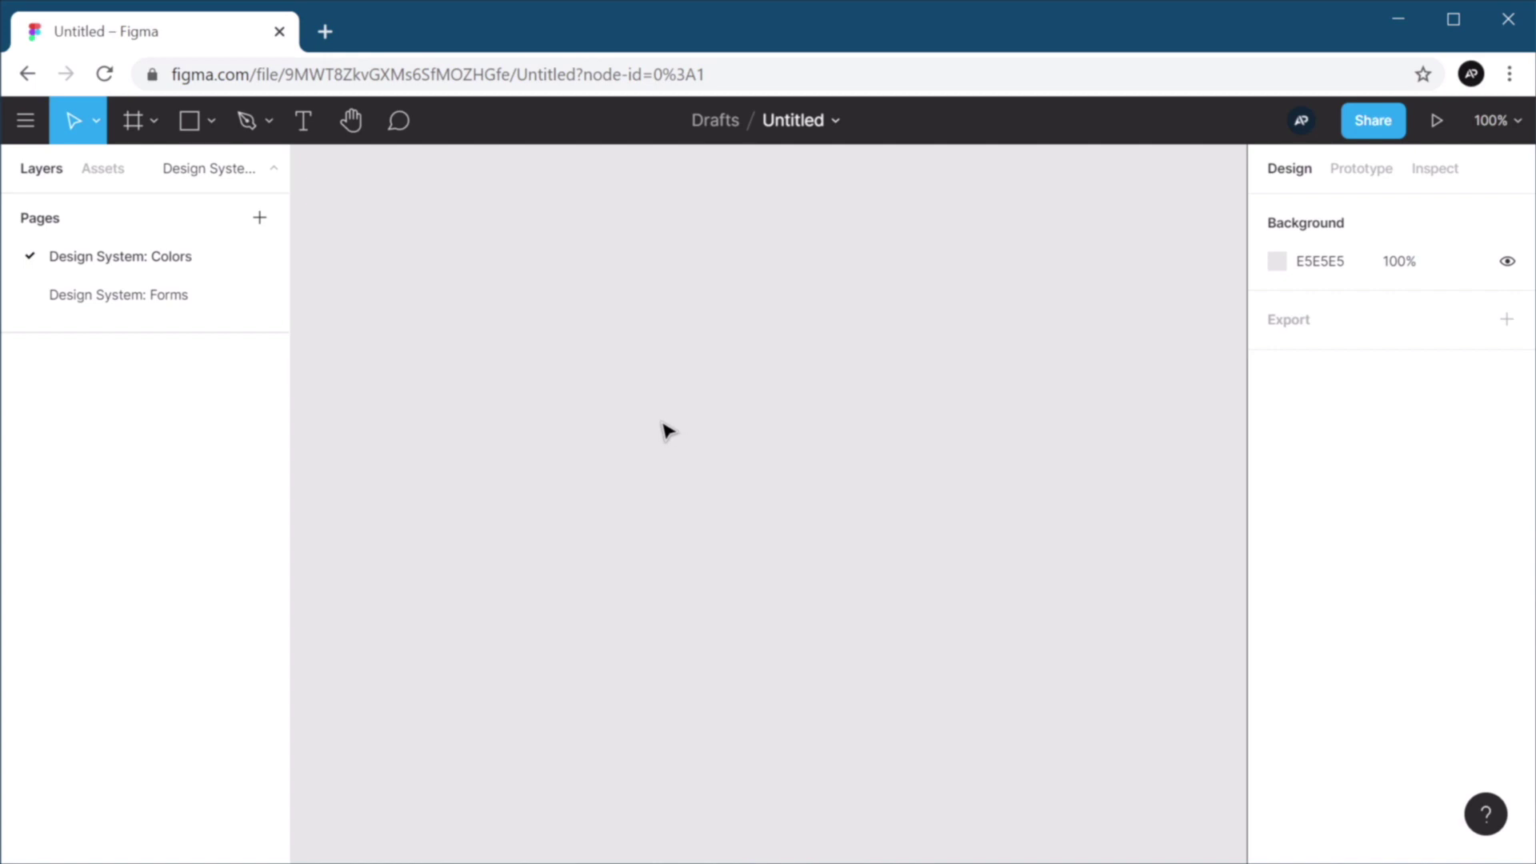
Draw a frame about 205 × 81 on the Design System: Colors page and name it Greys.
{"action": "key", "text": "r"}
{"action": "key", "text": "f"}
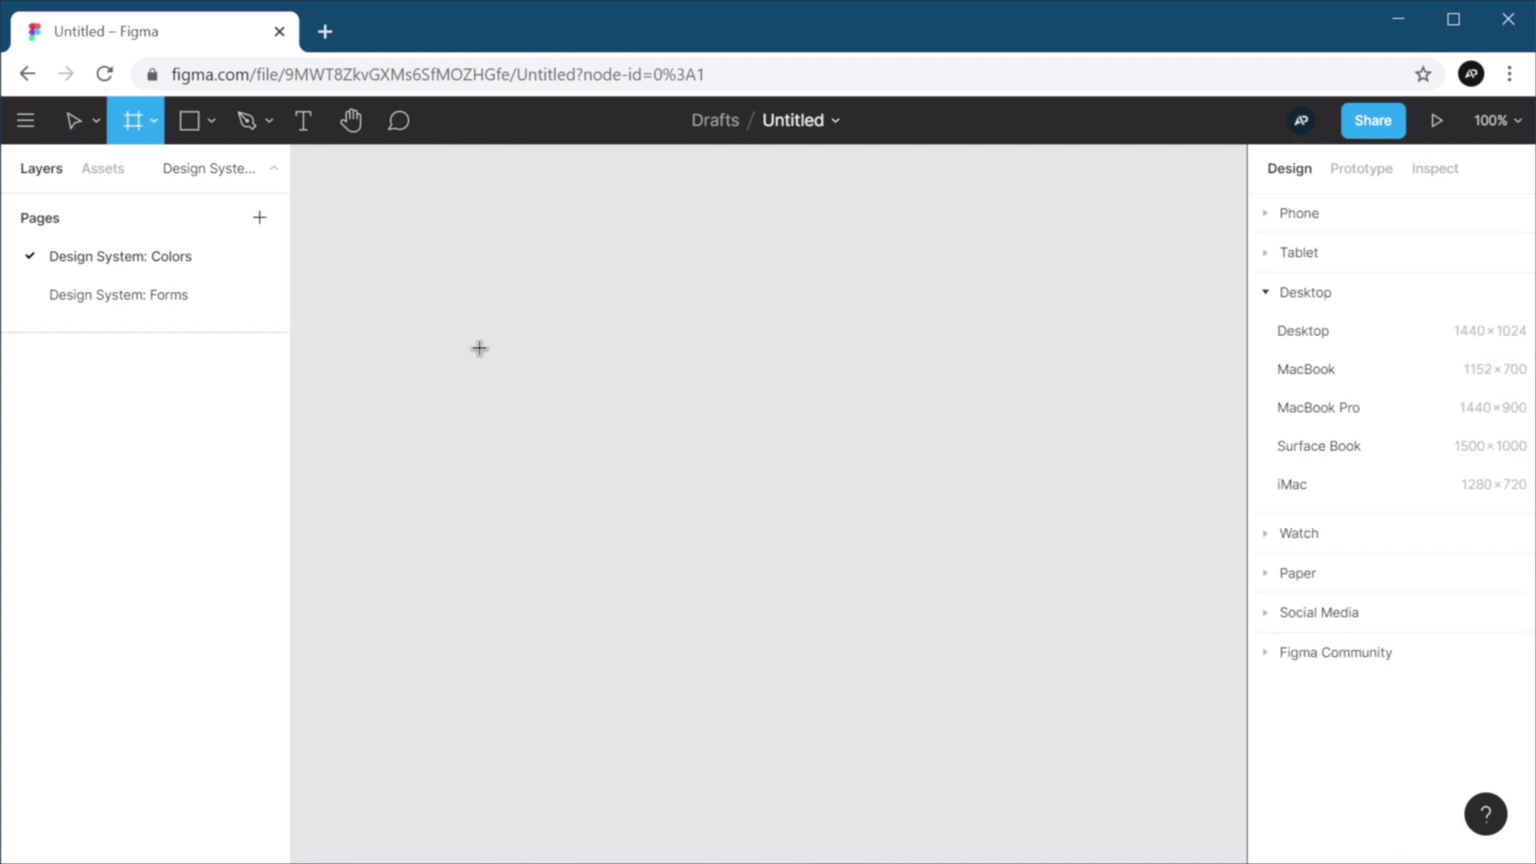
{"action": "left_click_drag", "start_coordinate": [471, 297], "coordinate": [717, 395]}
{"action": "double_click", "coordinate": [494, 289]}
{"action": "type", "text": "Greys"}
{"action": "key", "text": "Return"}
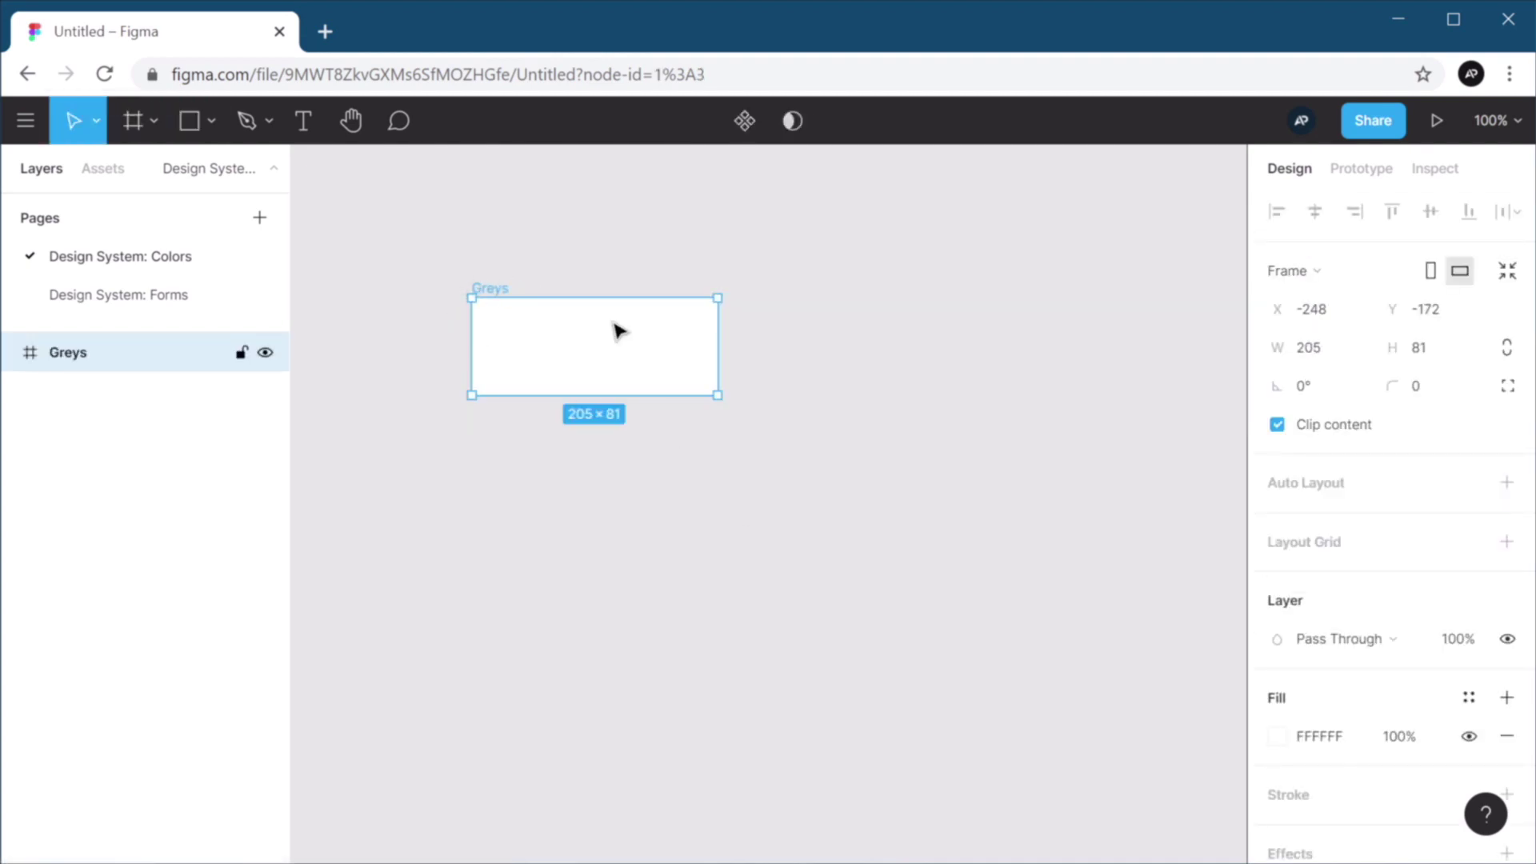
Add horizontal auto layout to the Greys frame with 32 spacing between items and 64 padding.
{"action": "left_click", "coordinate": [1507, 483]}
{"action": "left_click", "coordinate": [1369, 526]}
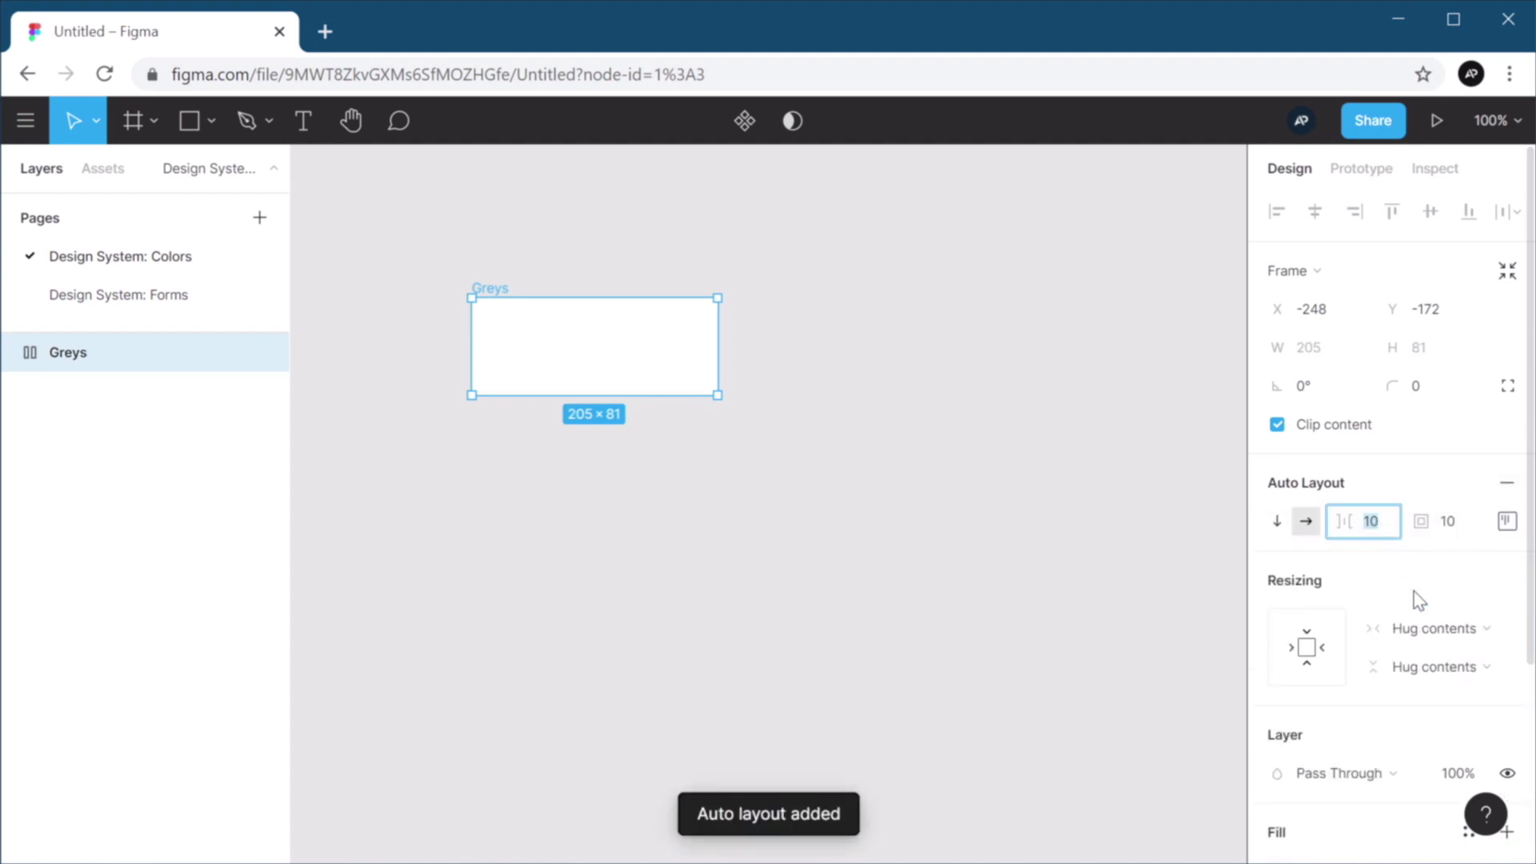
{"action": "type", "text": "32"}
{"action": "key", "text": "Tab"}
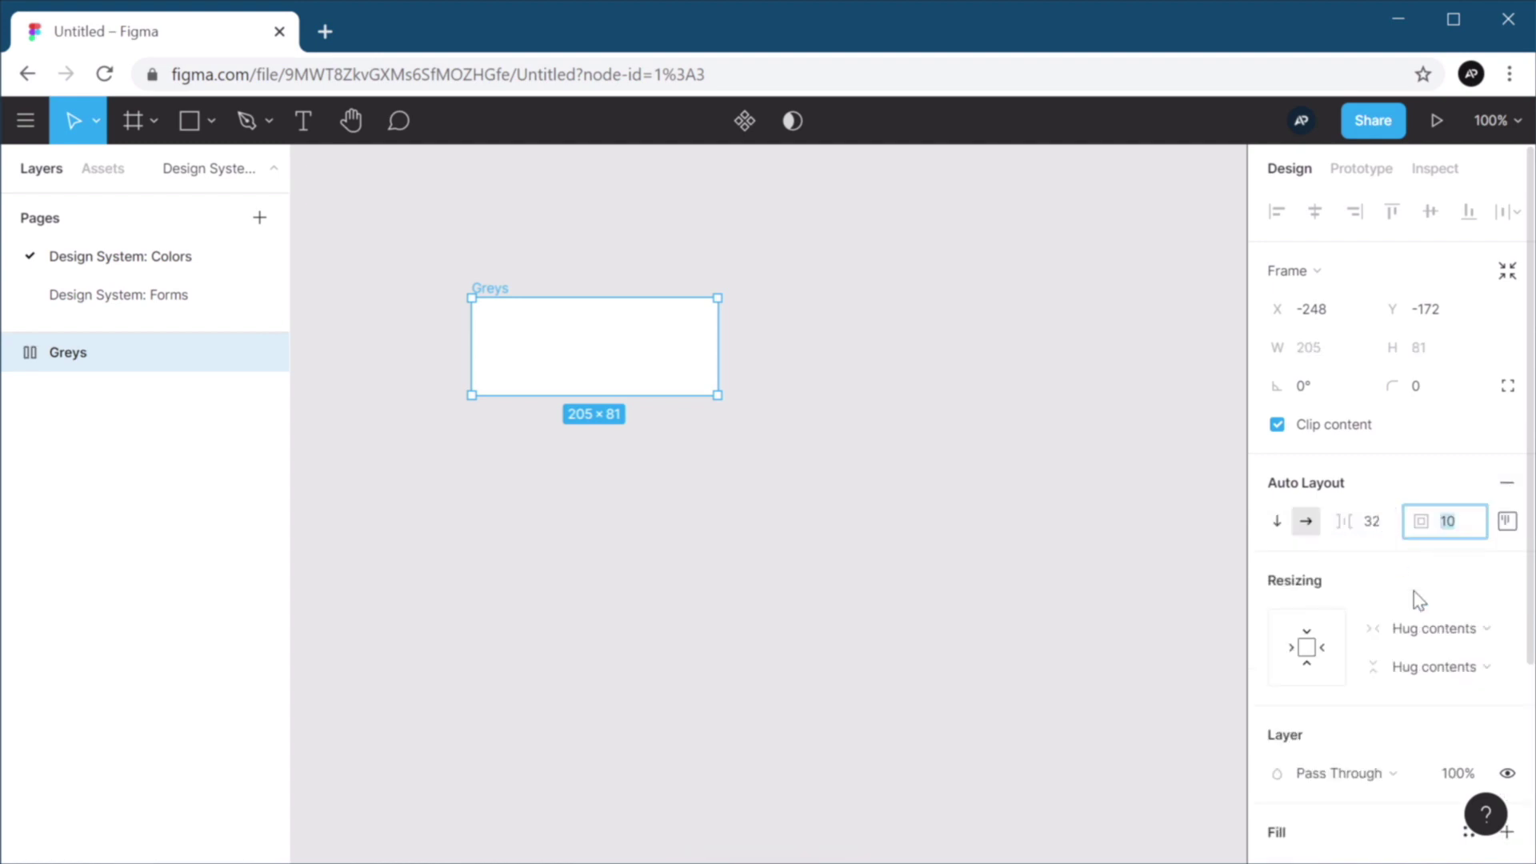
{"action": "type", "text": "64"}
{"action": "key", "text": "Tab"}
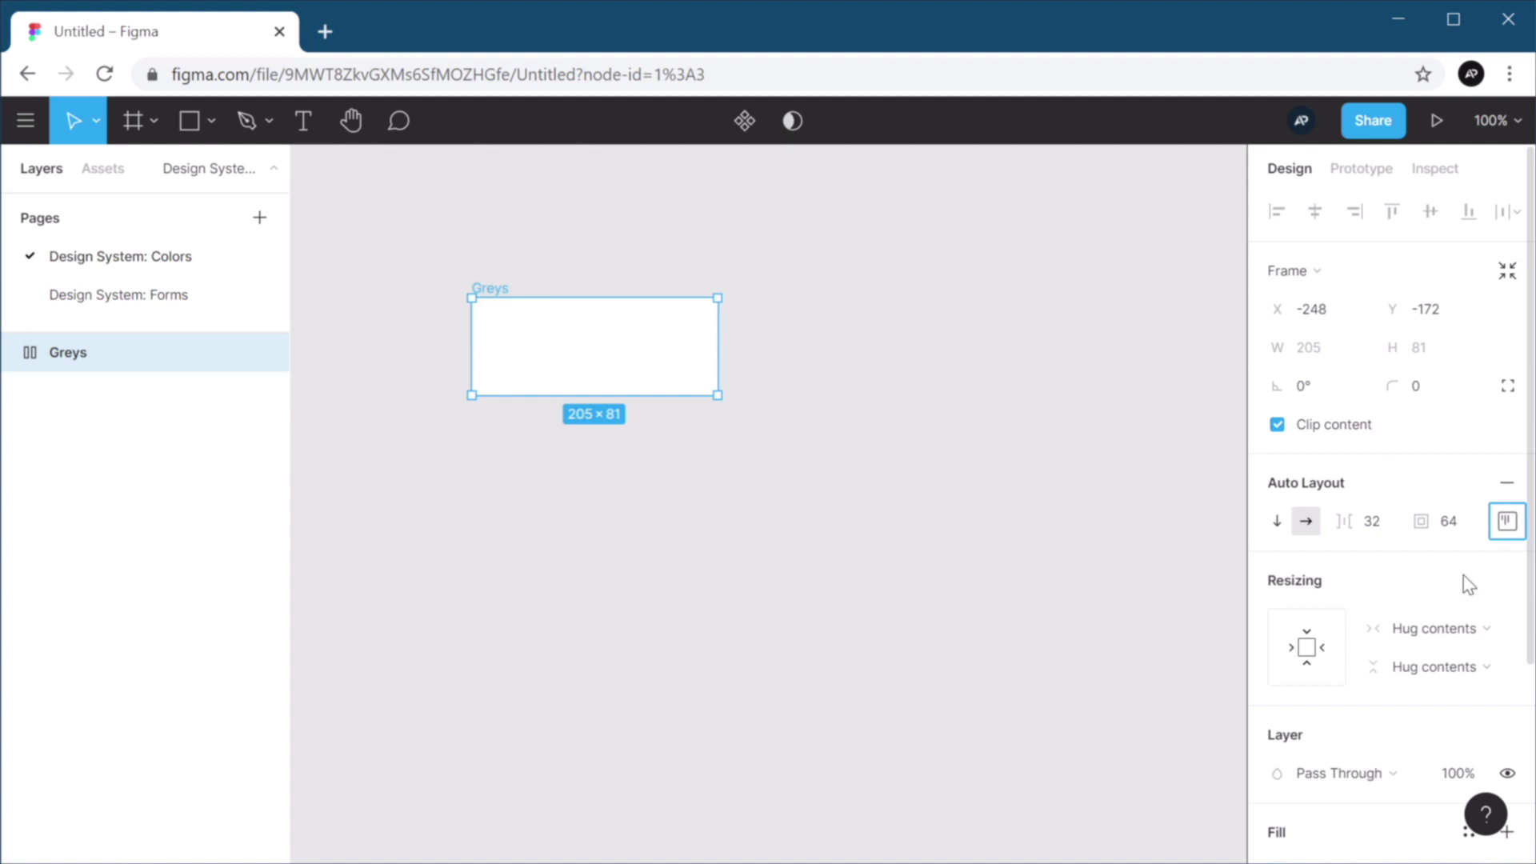
Draw a rectangle inside the Greys frame and set its size to 120 × 120.
{"action": "key", "text": "r"}
{"action": "left_click_drag", "start_coordinate": [506, 320], "coordinate": [593, 388]}
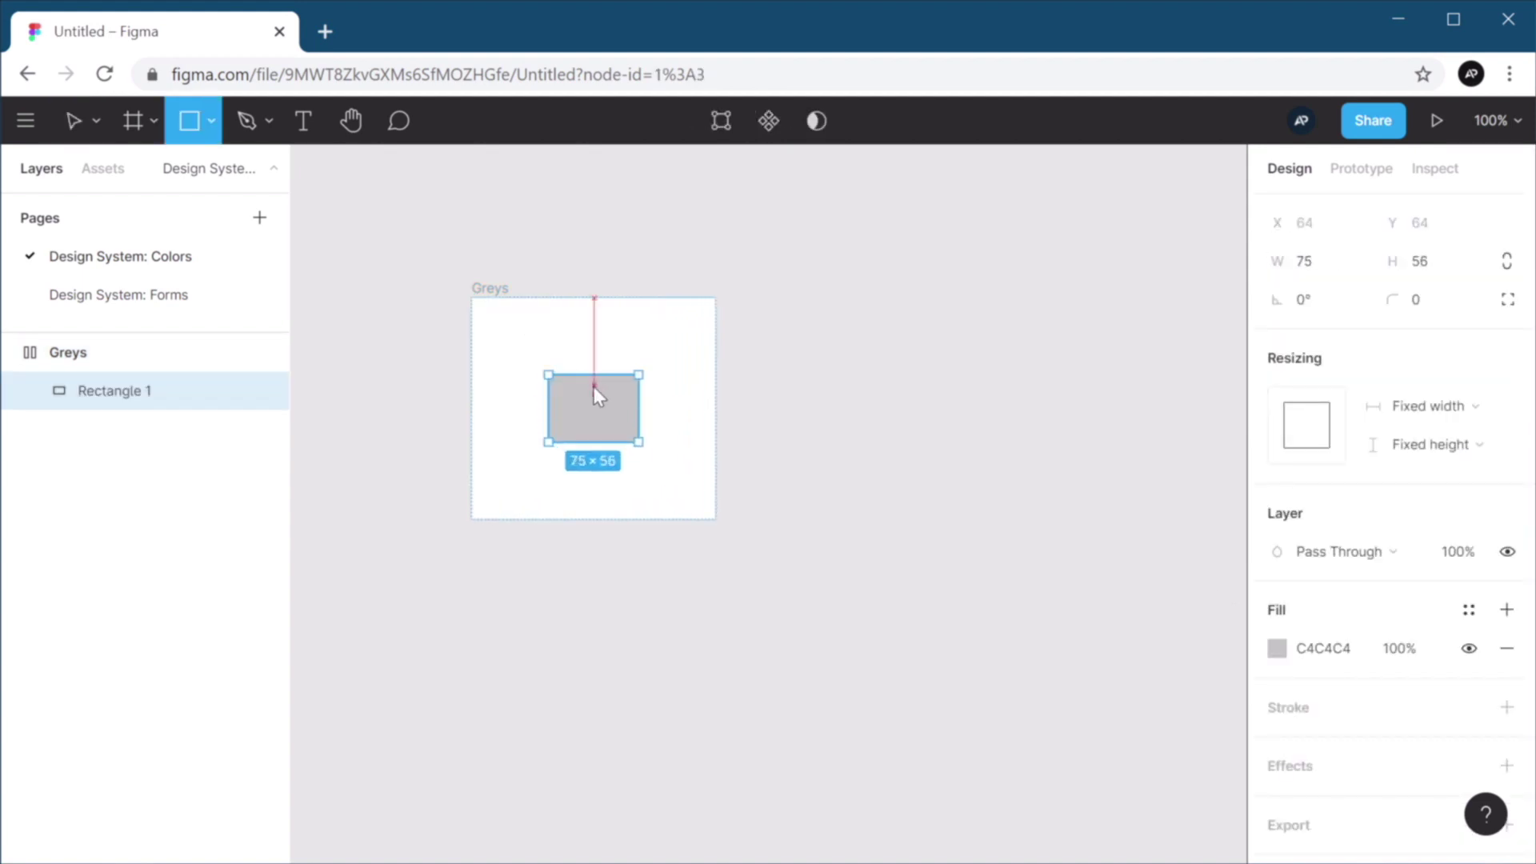
{"action": "left_click", "coordinate": [1347, 264]}
{"action": "type", "text": "120"}
{"action": "key", "text": "Tab"}
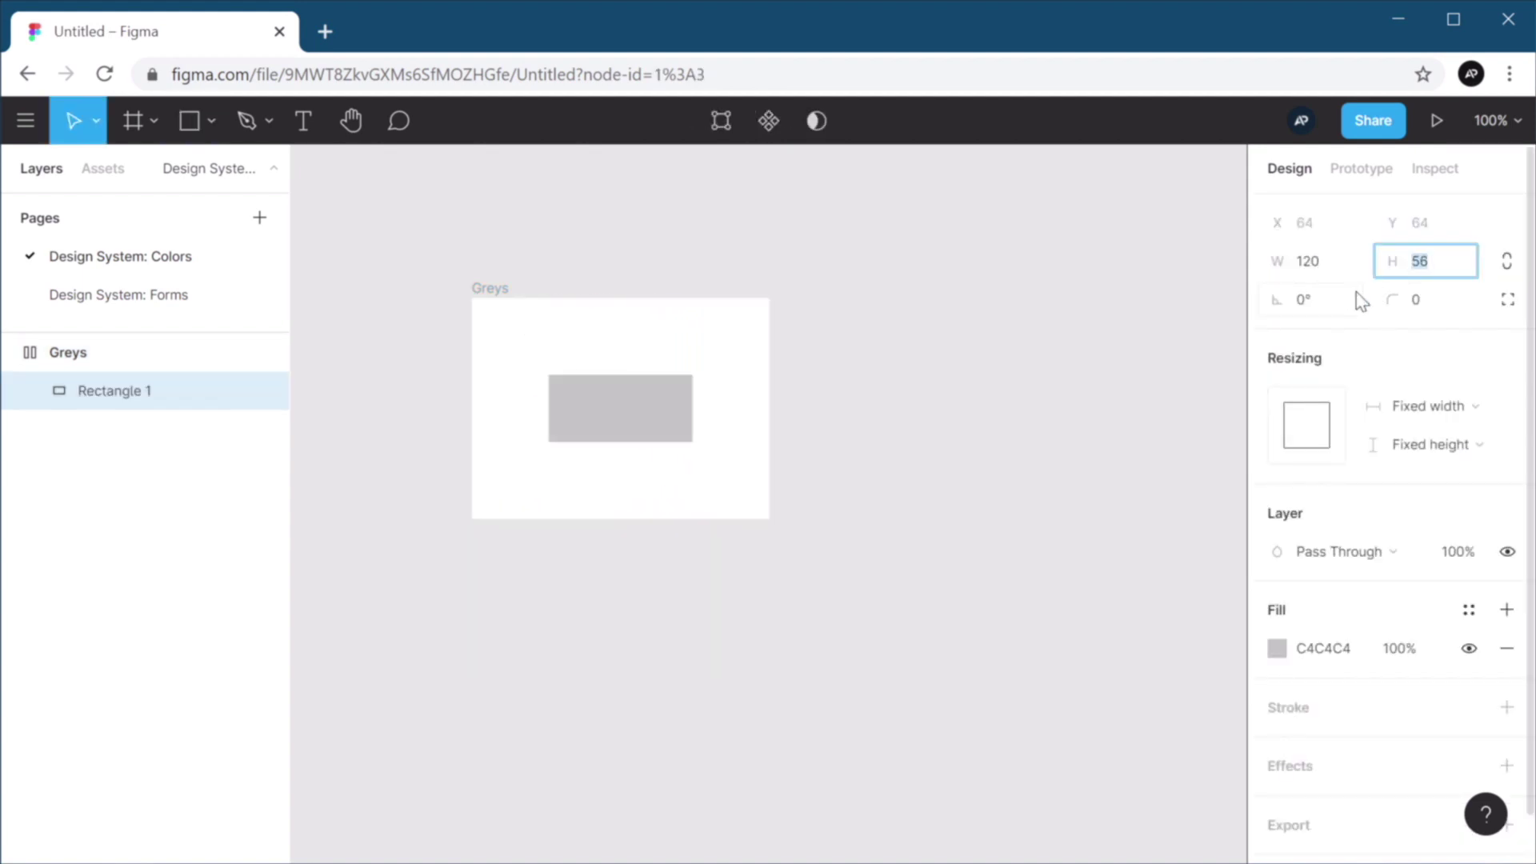
{"action": "type", "text": "120"}
{"action": "key", "text": "Tab"}
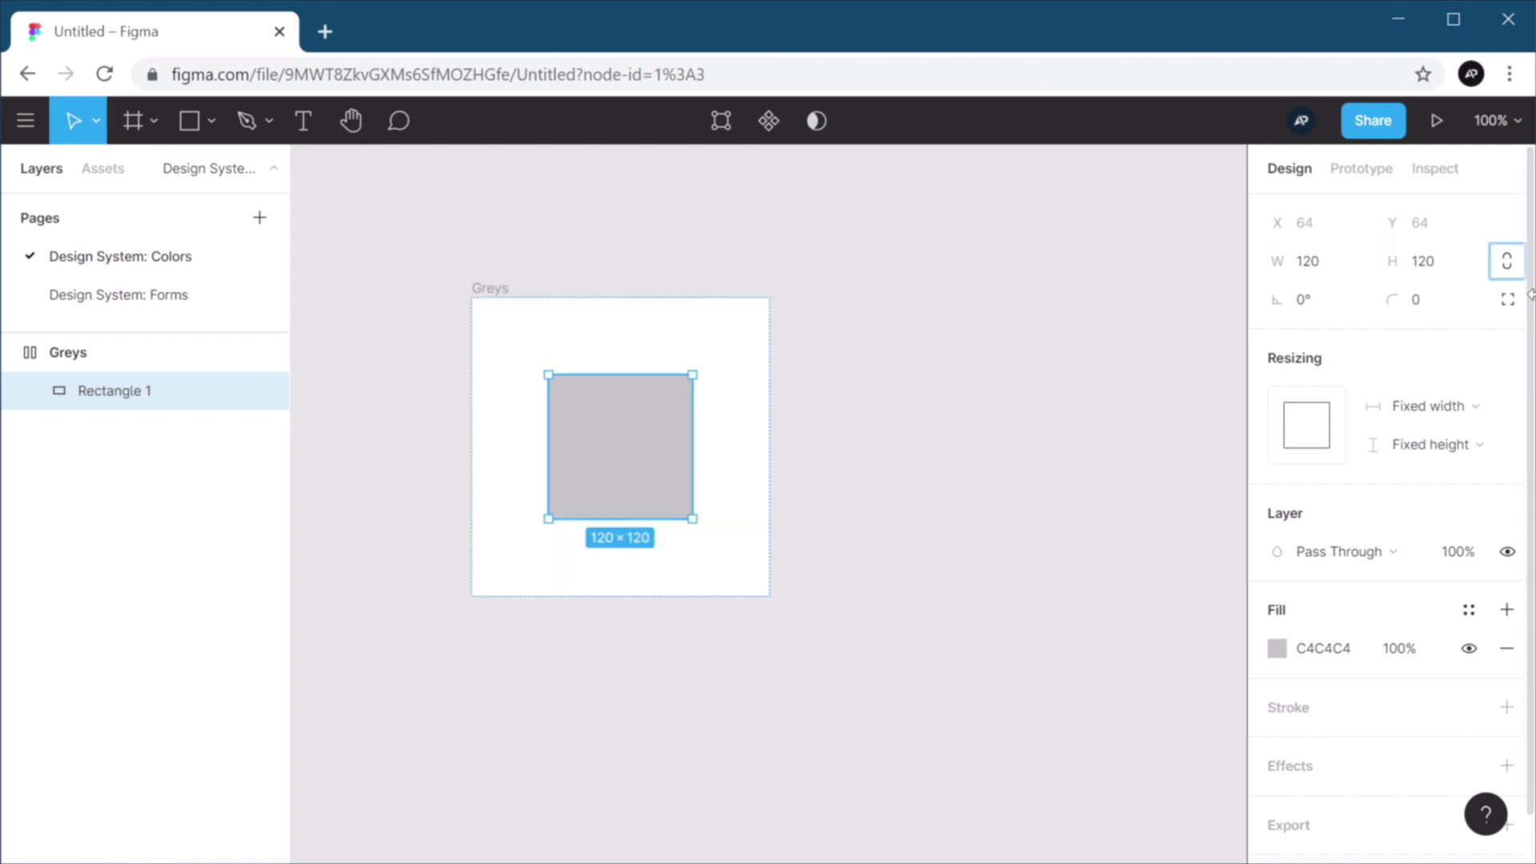
Round the grey square's corners with a radius of 4.
{"action": "left_click", "coordinate": [1421, 303]}
{"action": "type", "text": "4"}
{"action": "key", "text": "Tab"}
{"action": "left_click", "coordinate": [994, 440]}
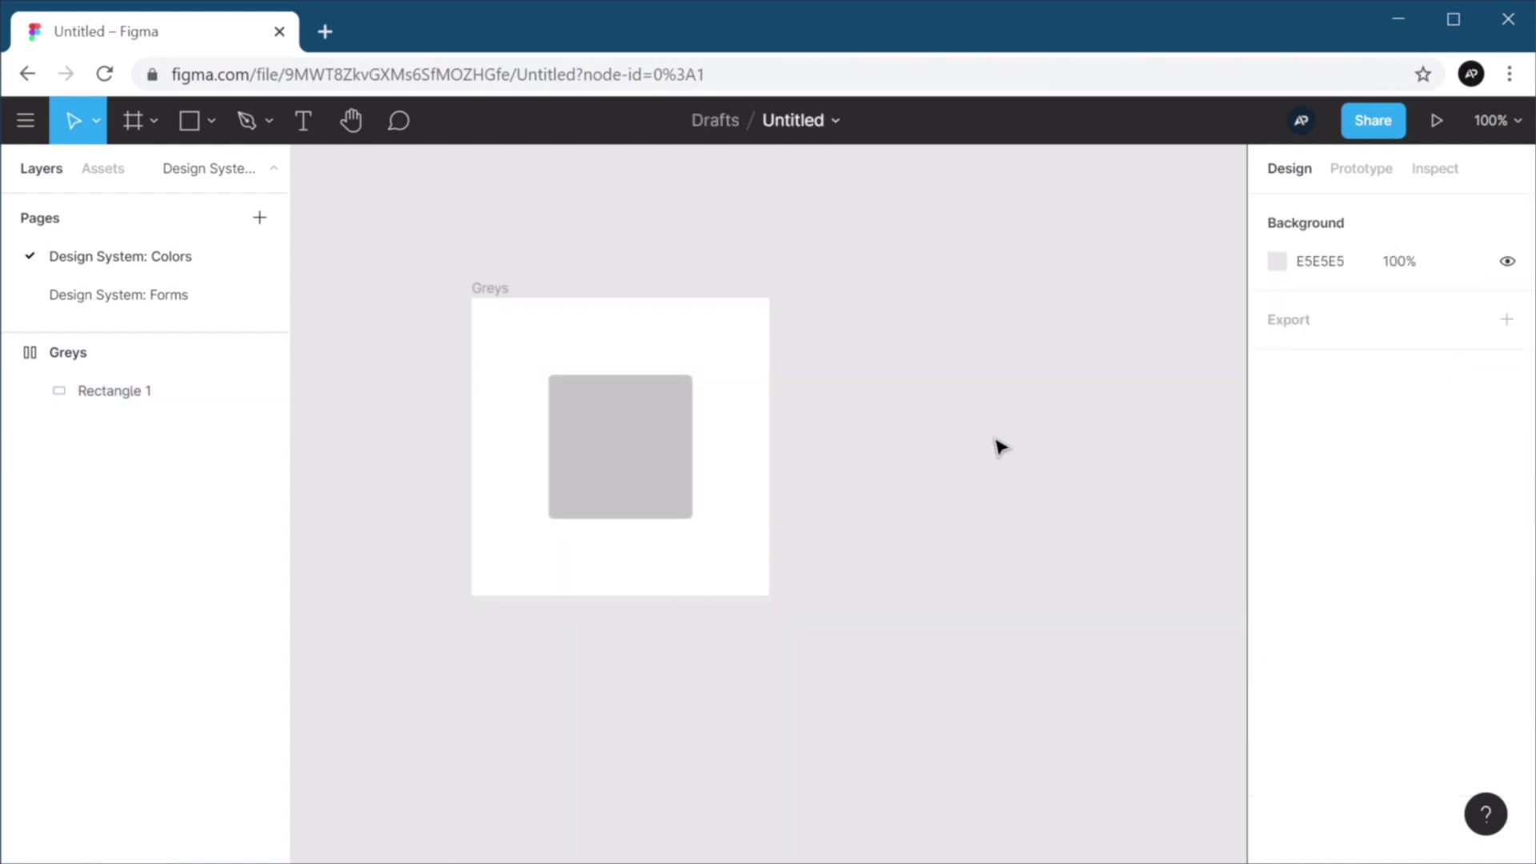
Set the square's fill color to 2D2E30.
{"action": "key", "text": "z"}
{"action": "left_click_drag", "start_coordinate": [464, 247], "coordinate": [866, 707]}
{"action": "key", "text": "space"}
{"action": "left_click_drag", "start_coordinate": [988, 569], "coordinate": [1120, 607]}
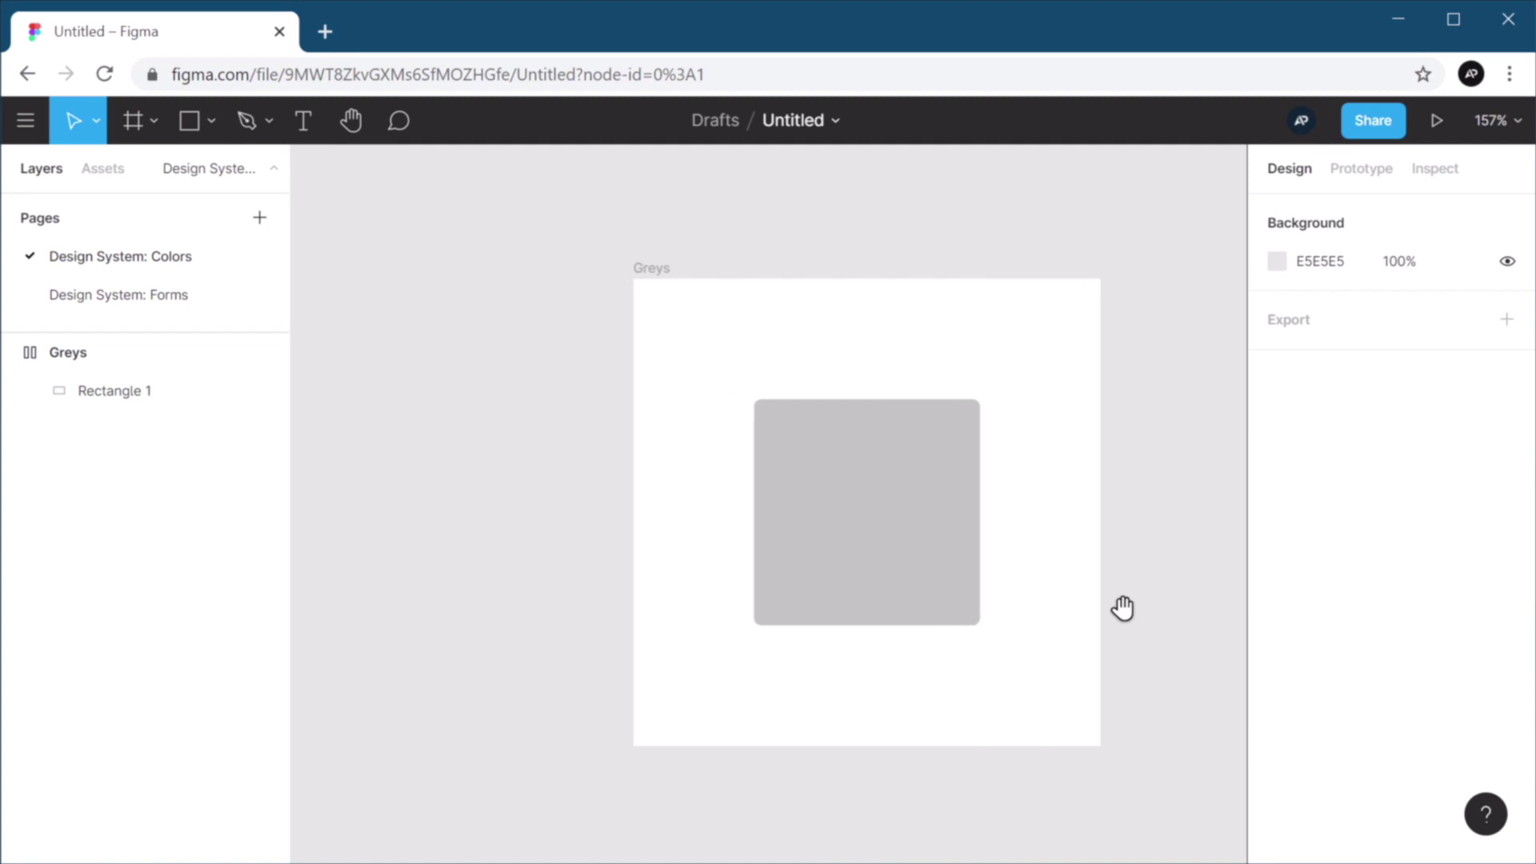
{"action": "left_click", "coordinate": [908, 520]}
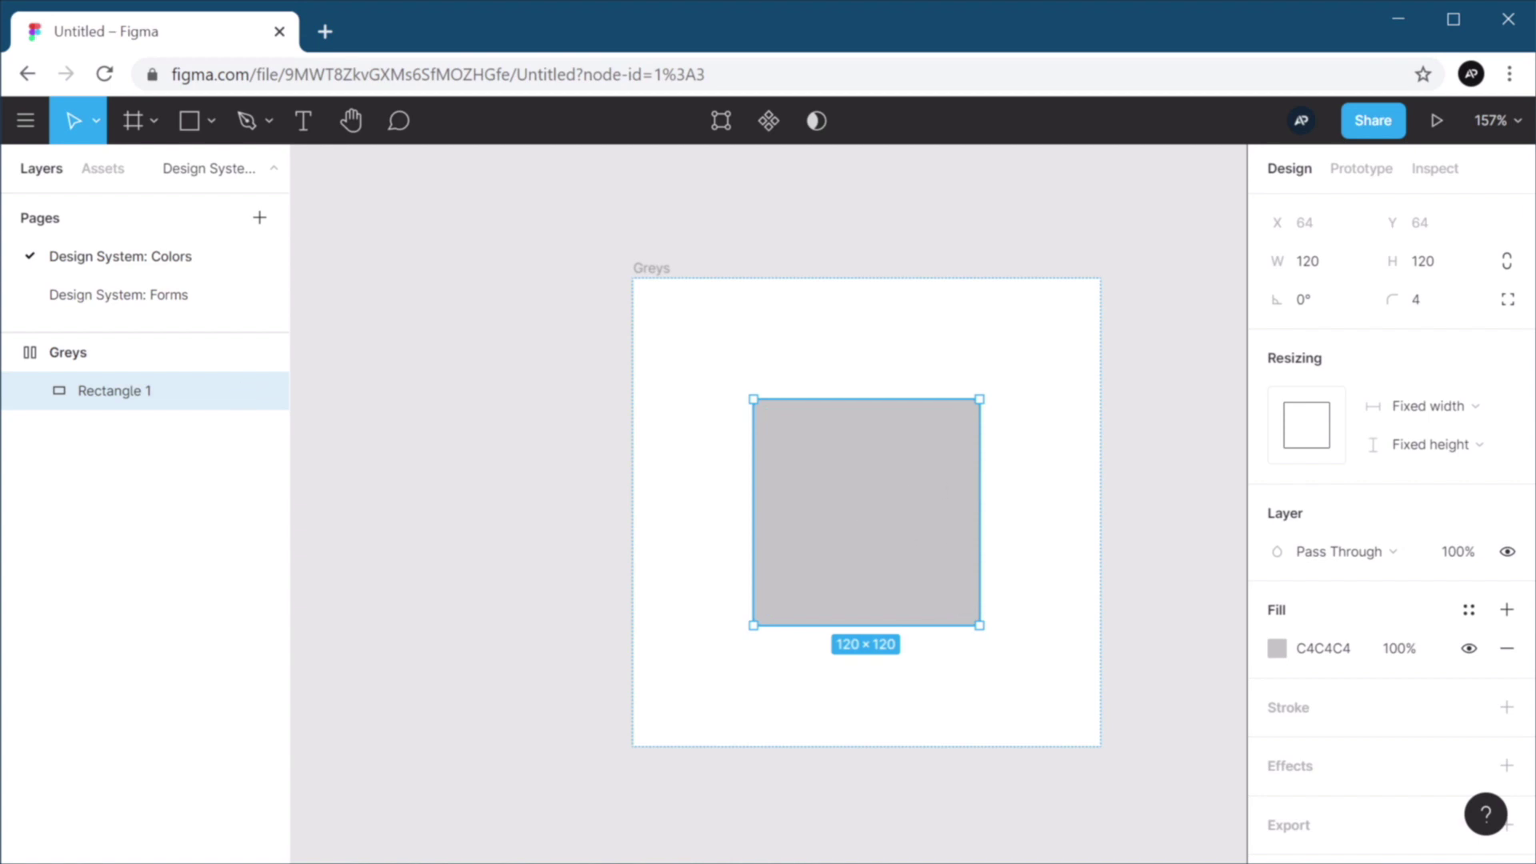
{"action": "left_click", "coordinate": [1322, 651]}
{"action": "type", "text": "2D2E30"}
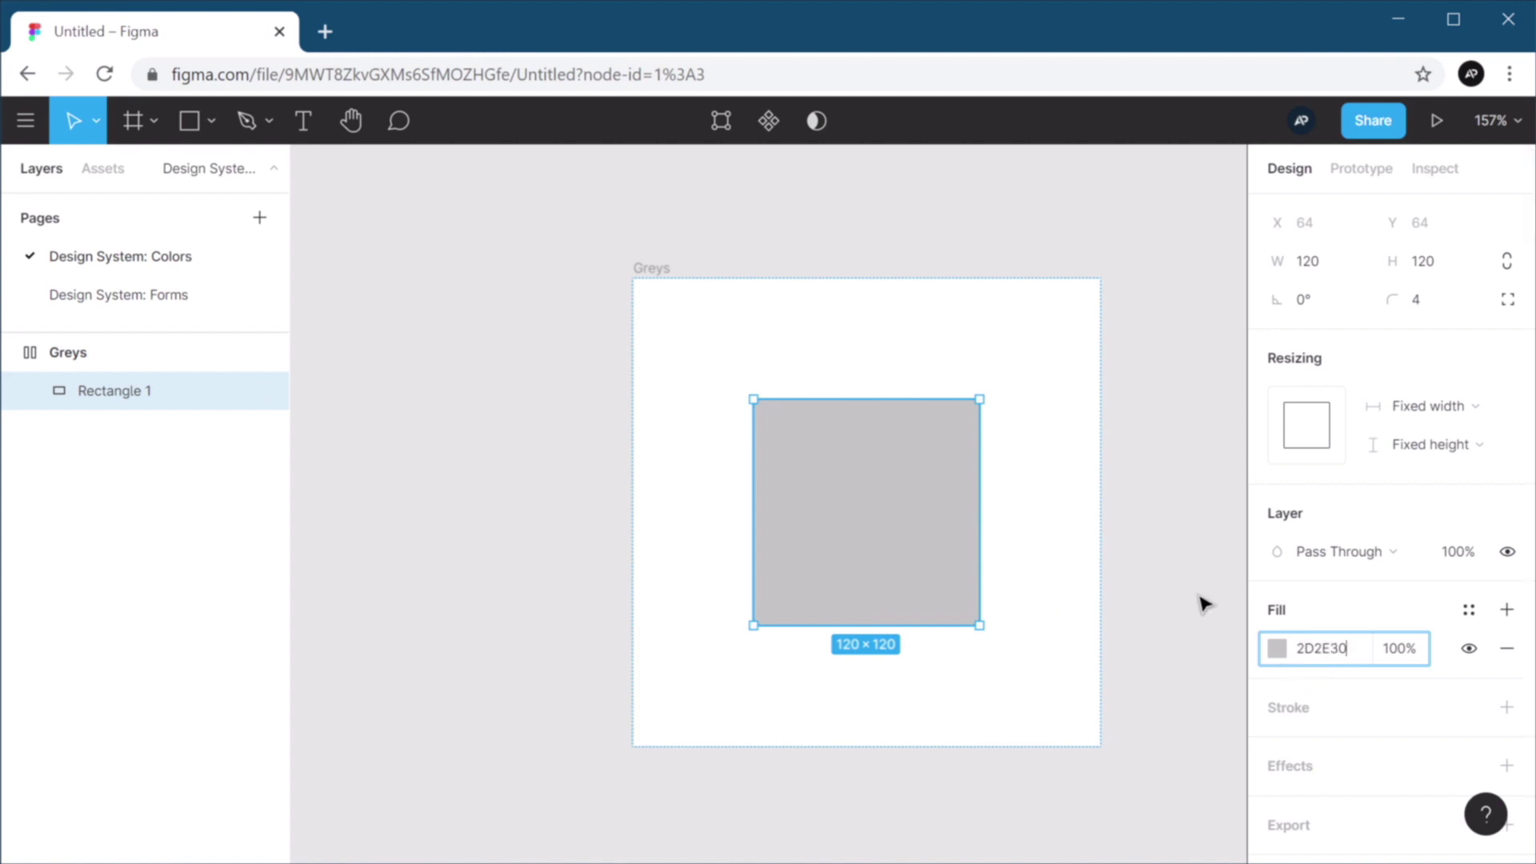
{"action": "key", "text": "Tab"}
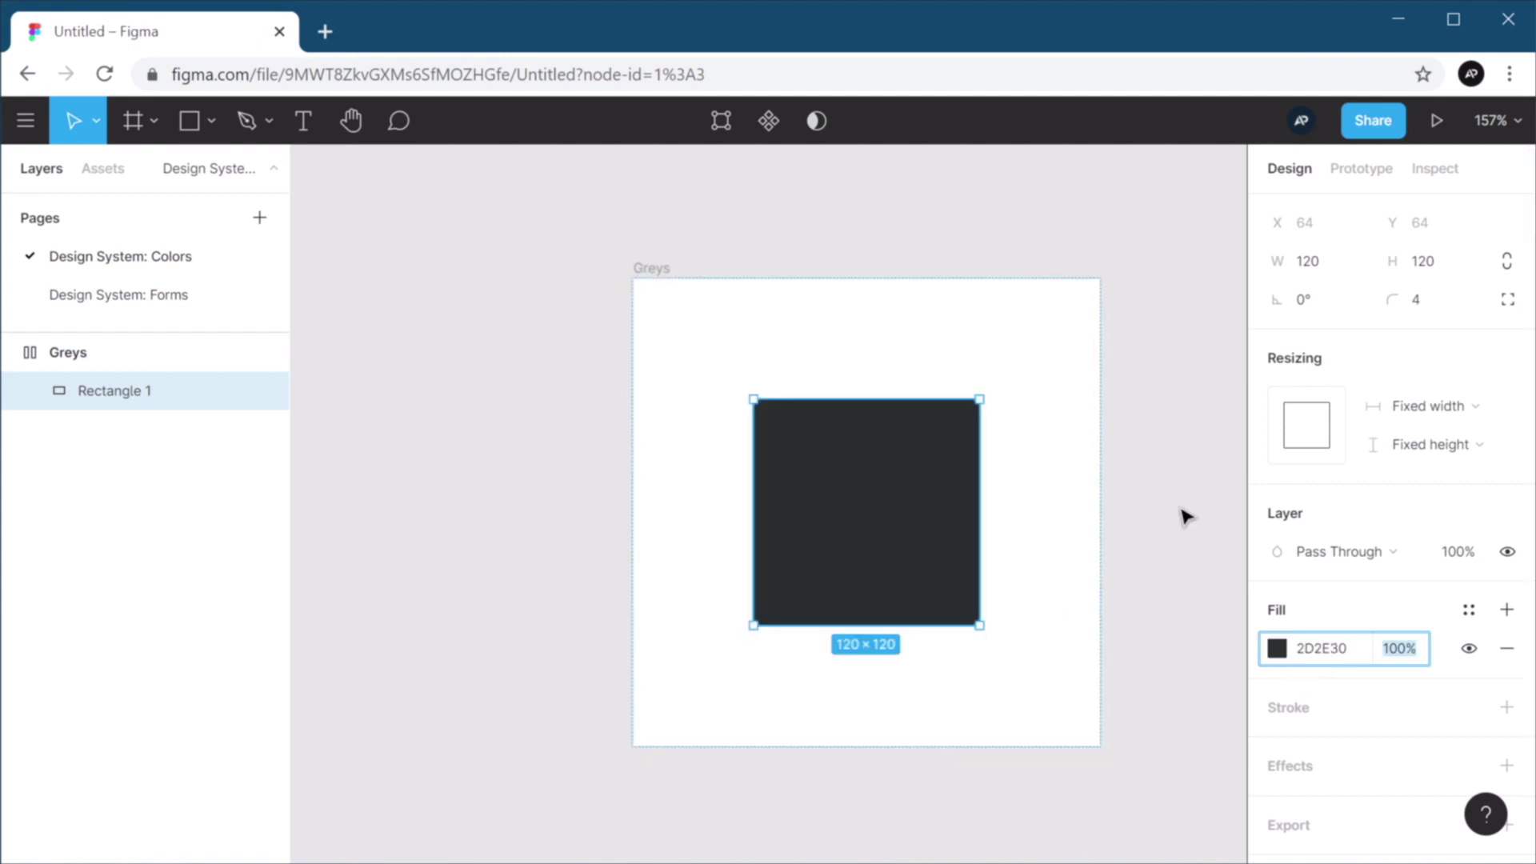
{"action": "left_click", "coordinate": [1186, 517]}
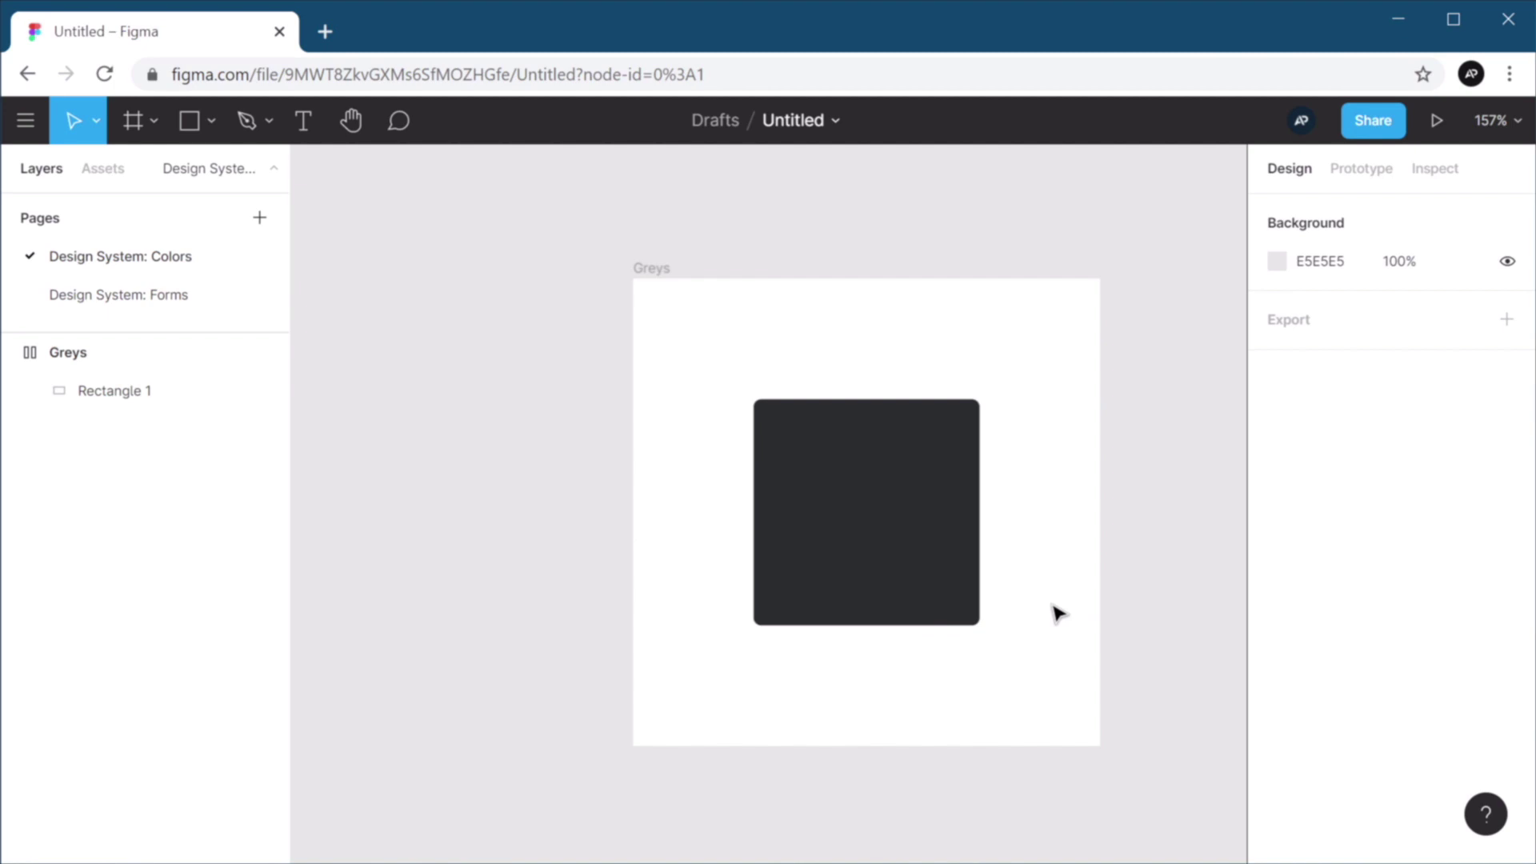
Paste the GREY-100 text label into the Greys frame and combine it with the square in a vertical auto layout.
{"action": "key", "text": "ctrl+v"}
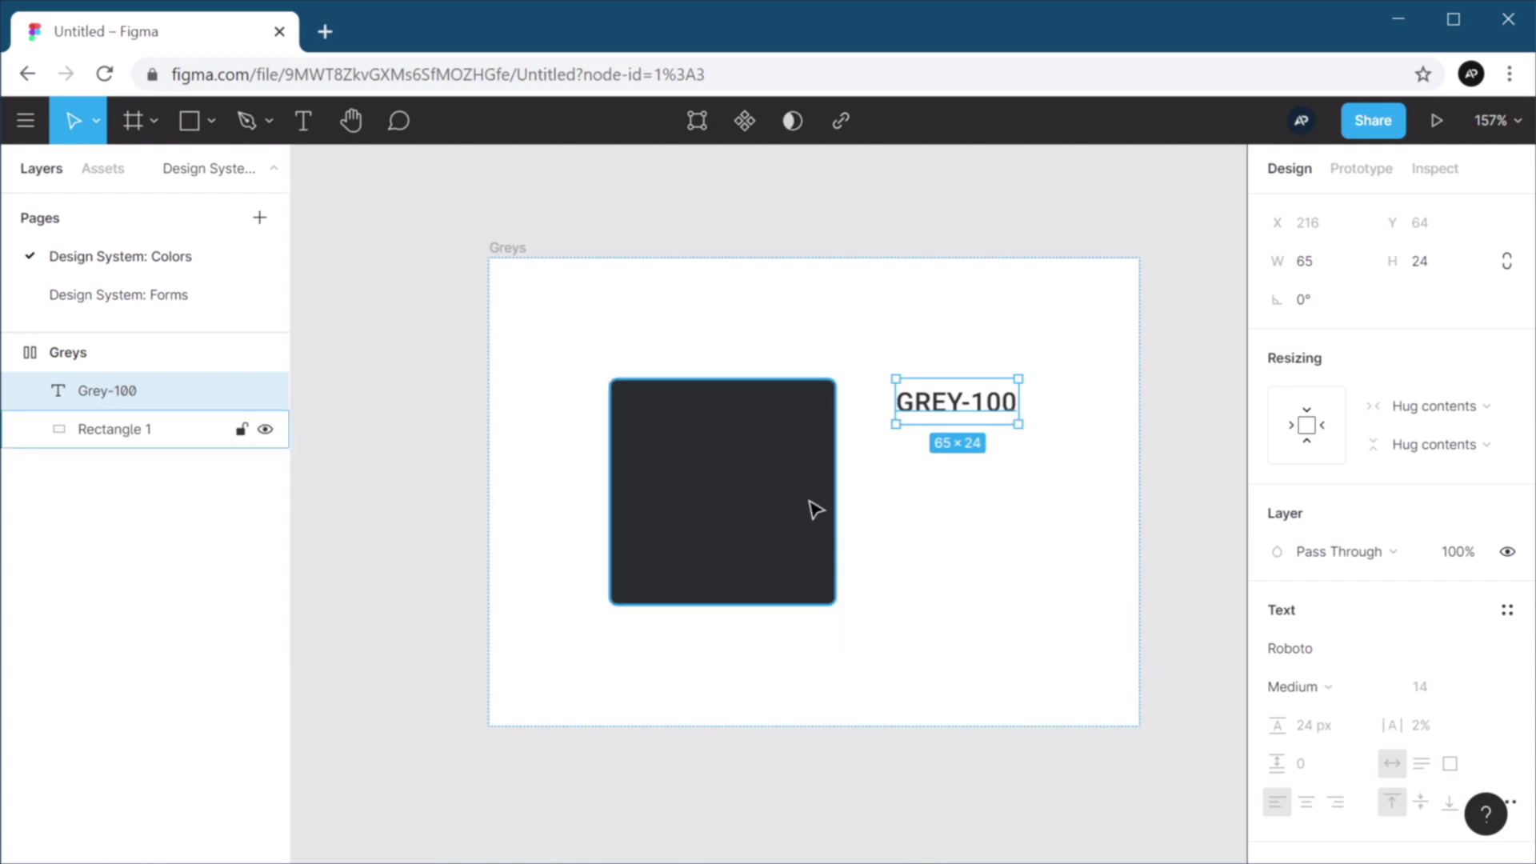
{"action": "left_click", "coordinate": [780, 421], "text": "shift"}
{"action": "key", "text": "shift+a"}
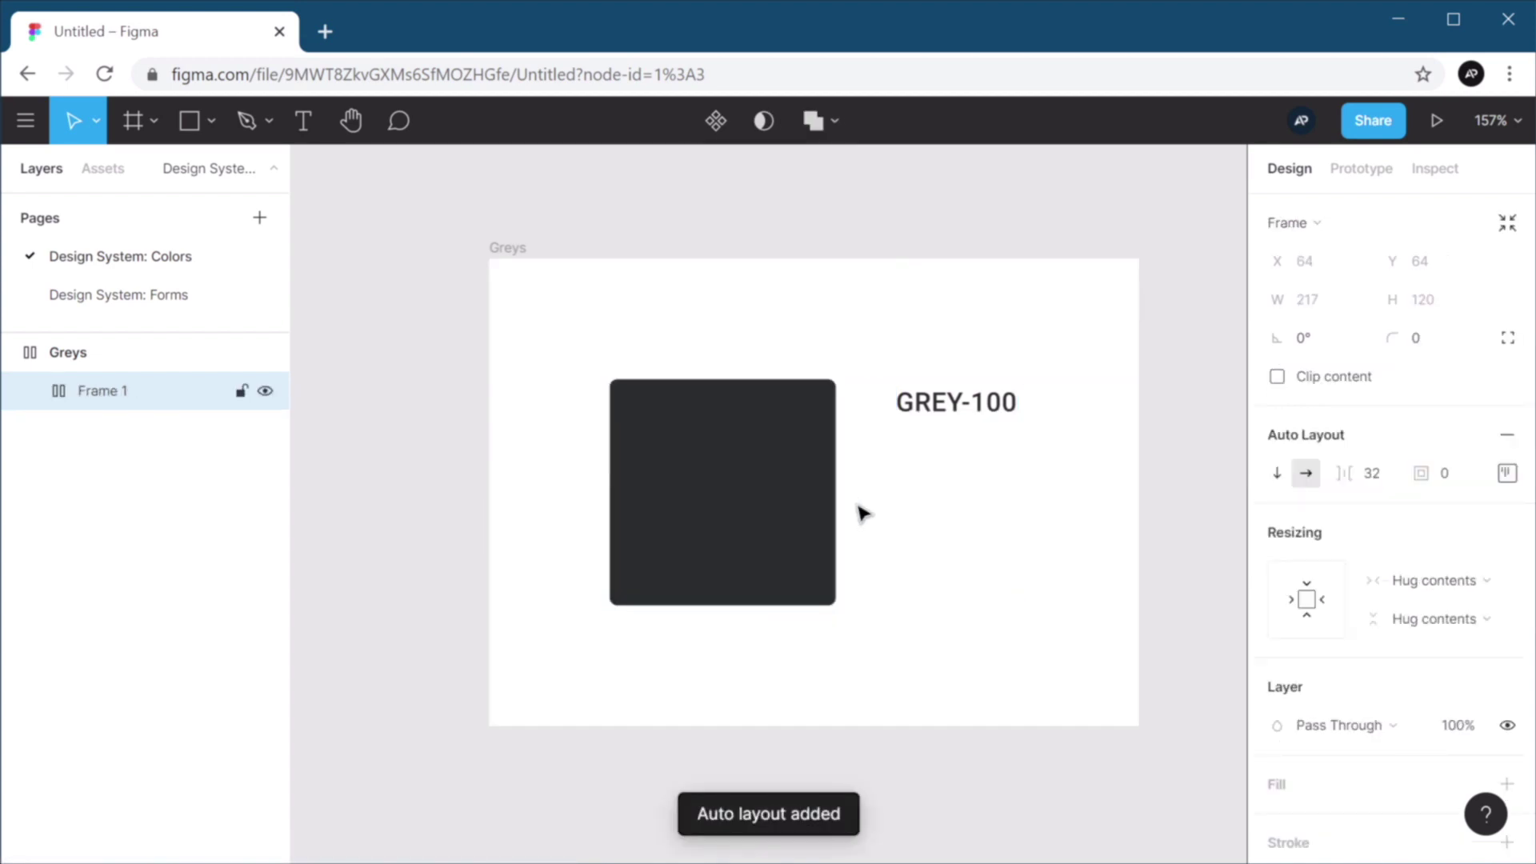
{"action": "left_click", "coordinate": [1277, 472]}
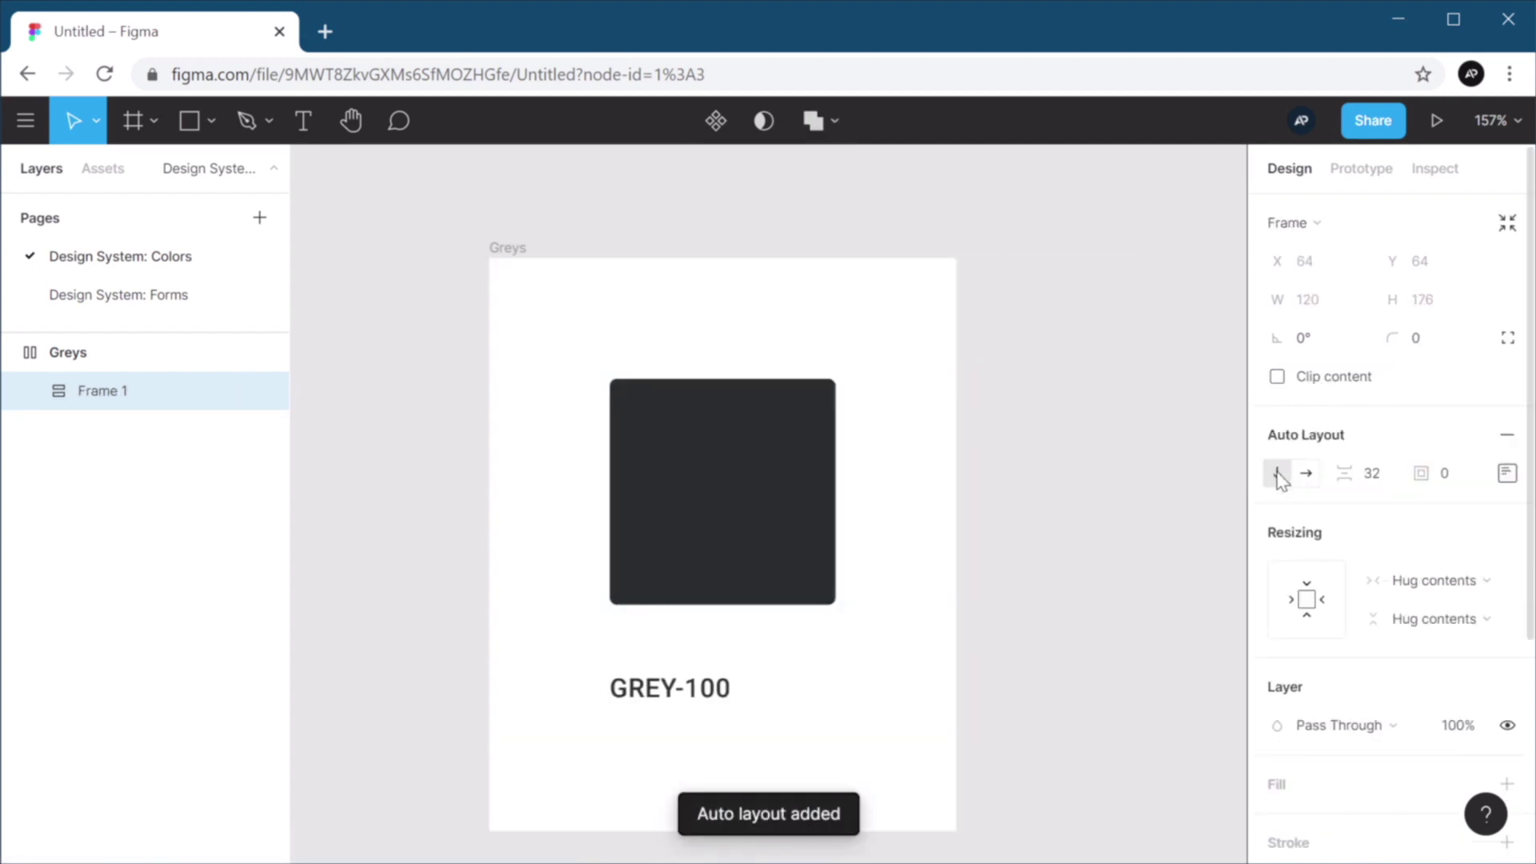
Set the swatch's auto layout spacing to 16 and its alignment to top center.
{"action": "left_click", "coordinate": [1392, 480]}
{"action": "type", "text": "16"}
{"action": "left_click", "coordinate": [1506, 473]}
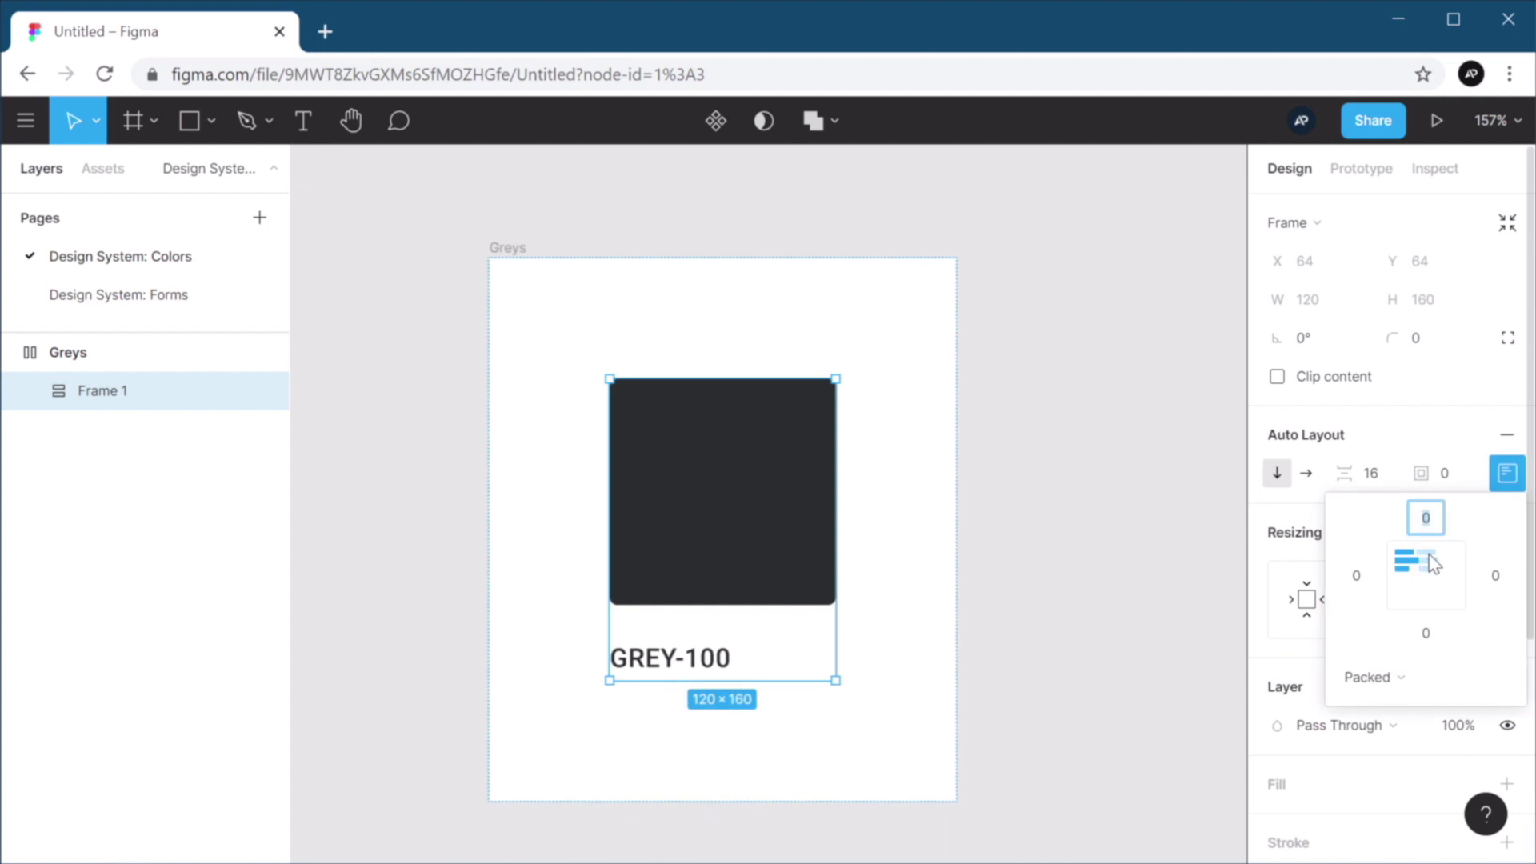
{"action": "left_click", "coordinate": [1427, 560]}
{"action": "left_click", "coordinate": [1011, 552]}
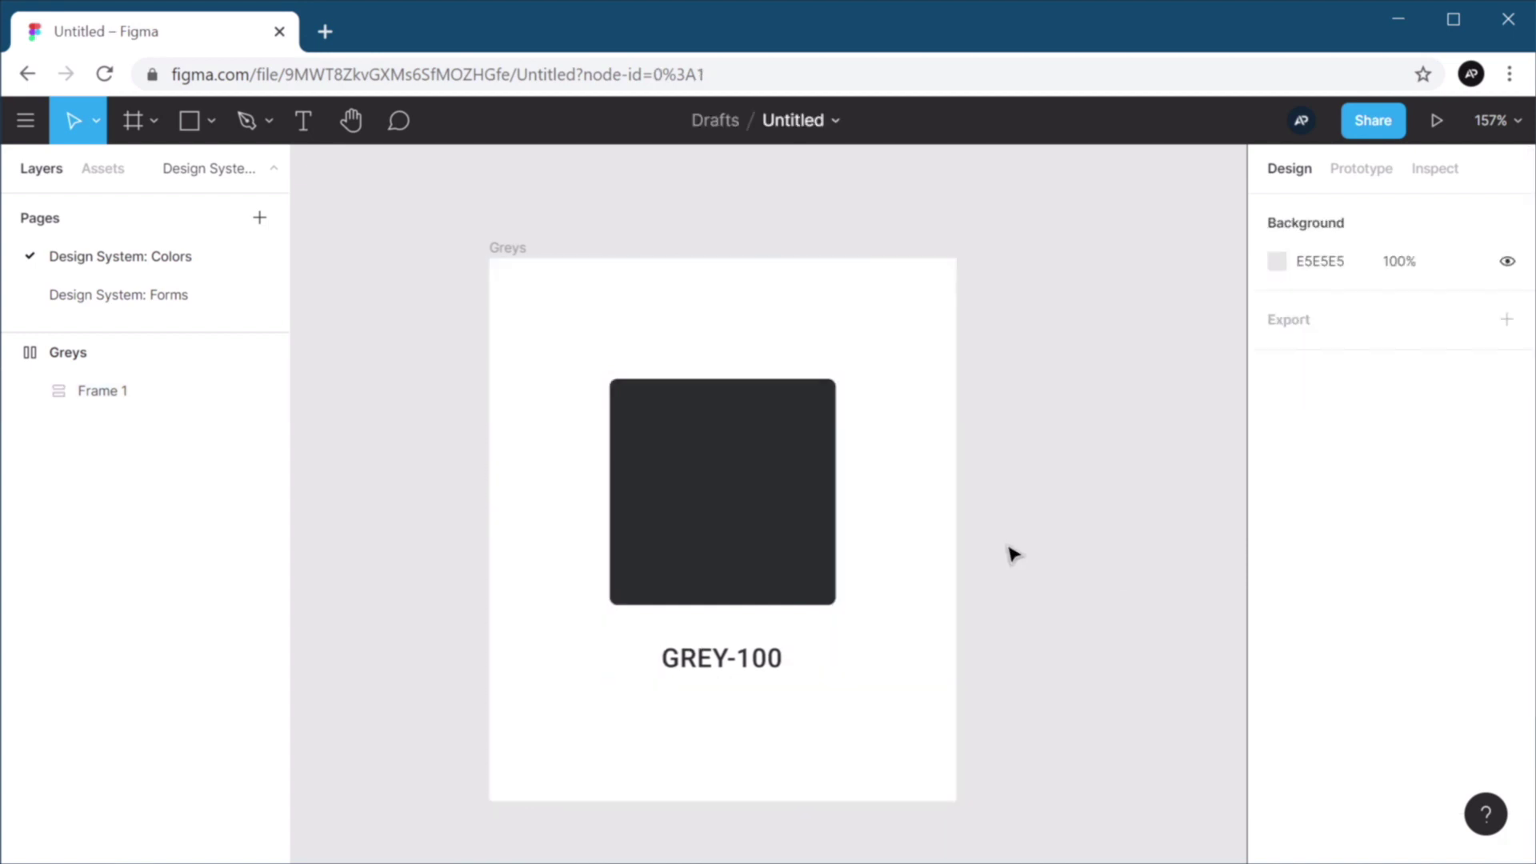
Duplicate the GREY-100 swatch, including its label, within the Greys frame.
{"action": "left_click", "coordinate": [782, 507]}
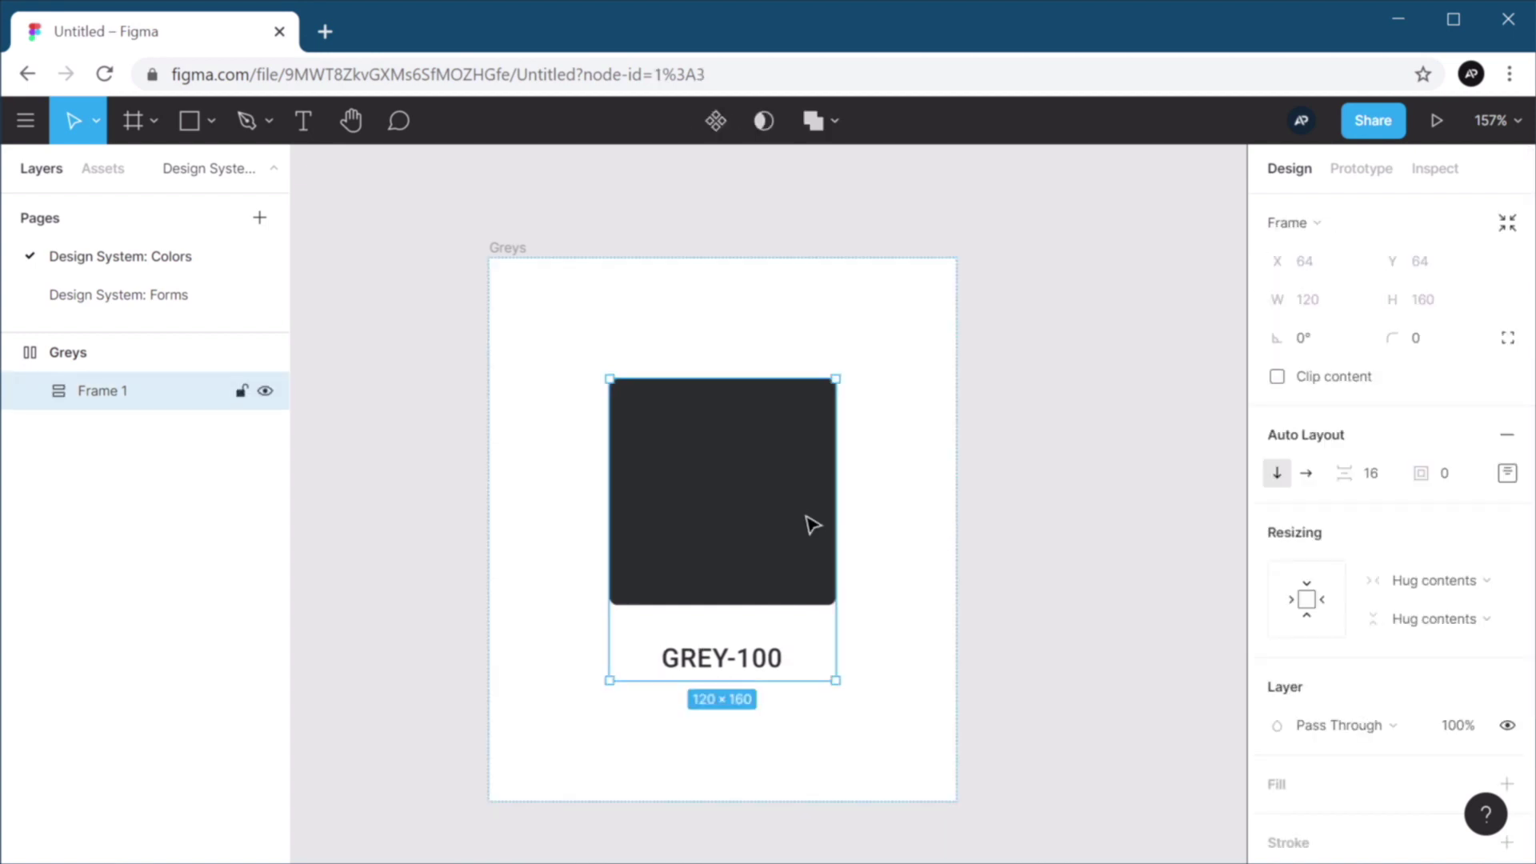
{"action": "scroll", "coordinate": [1100, 583], "scroll_direction": "down", "scroll_amount": 2}
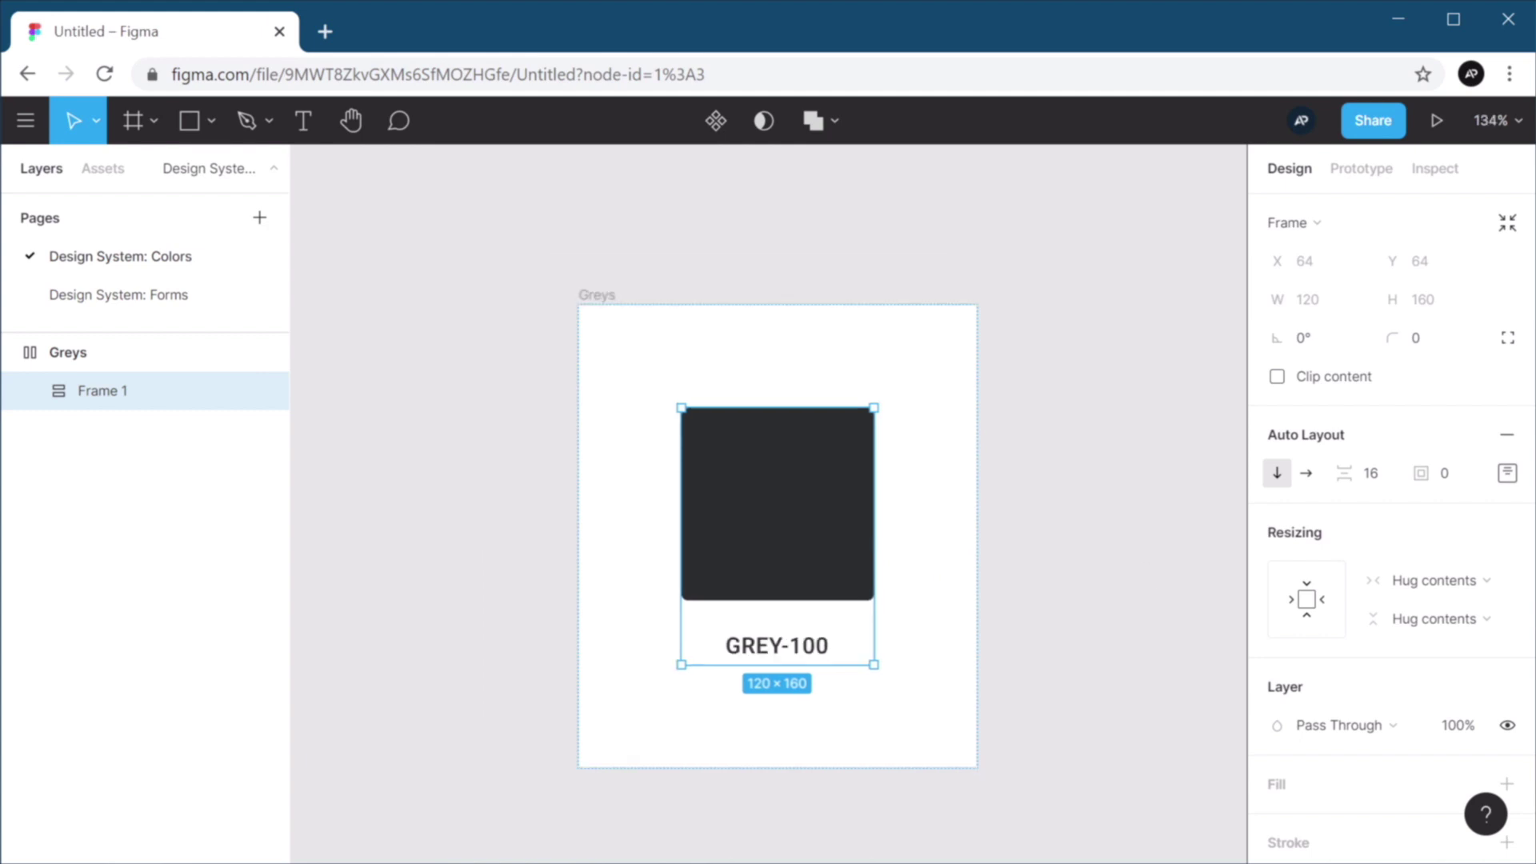
{"action": "left_click", "coordinate": [857, 521]}
{"action": "scroll", "coordinate": [856, 521], "scroll_direction": "down", "scroll_amount": 2}
{"action": "left_click", "coordinate": [538, 391]}
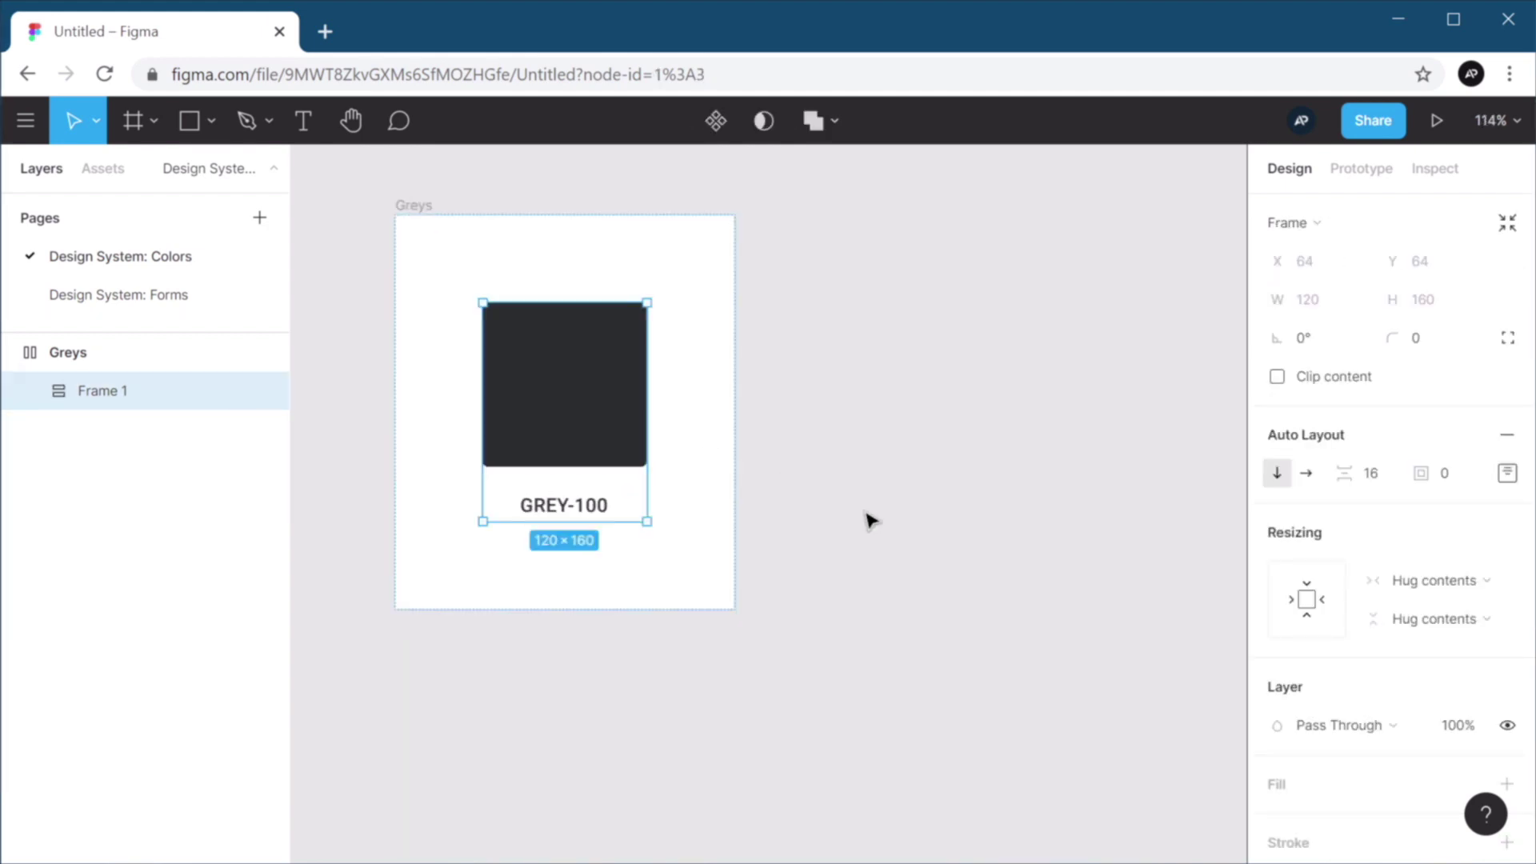
{"action": "key", "text": "ctrl+d"}
Set the fill opacity of the duplicated swatch's square to 90%.
{"action": "double_click", "coordinate": [771, 384]}
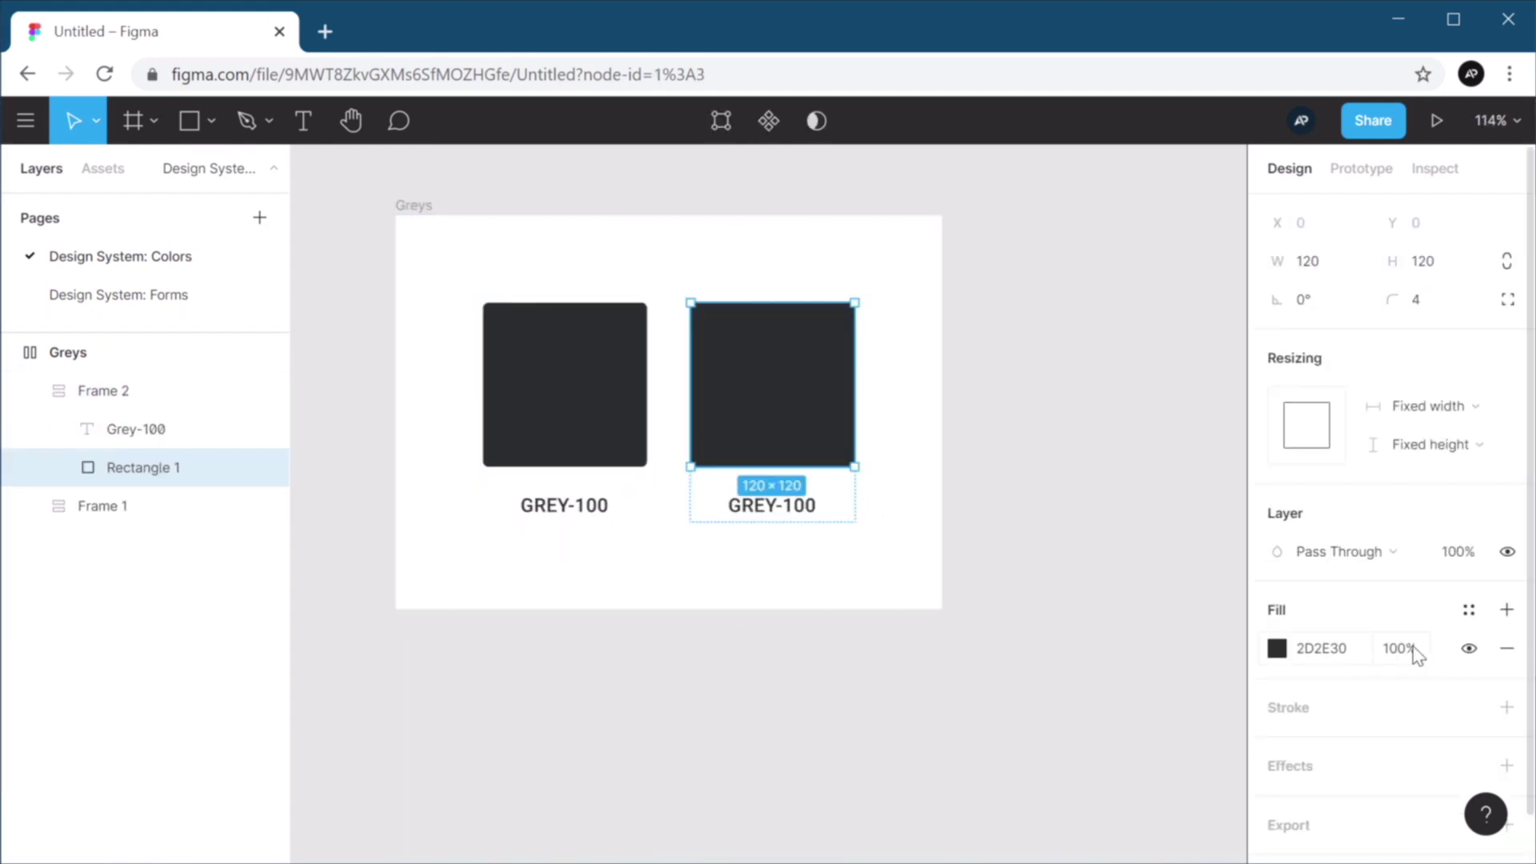
{"action": "left_click", "coordinate": [1413, 650]}
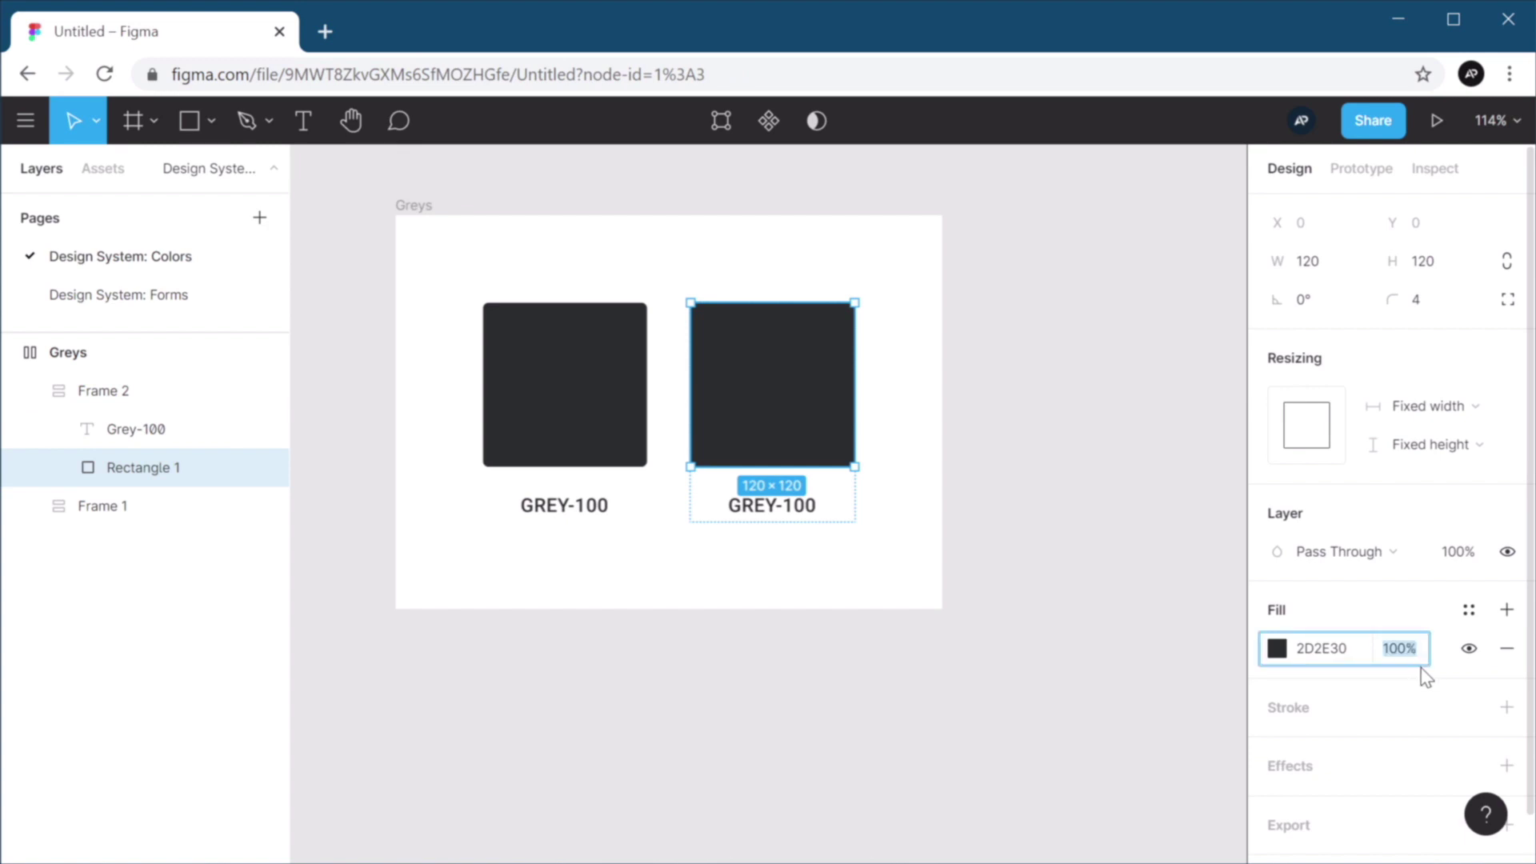
{"action": "type", "text": "90"}
{"action": "key", "text": "Return"}
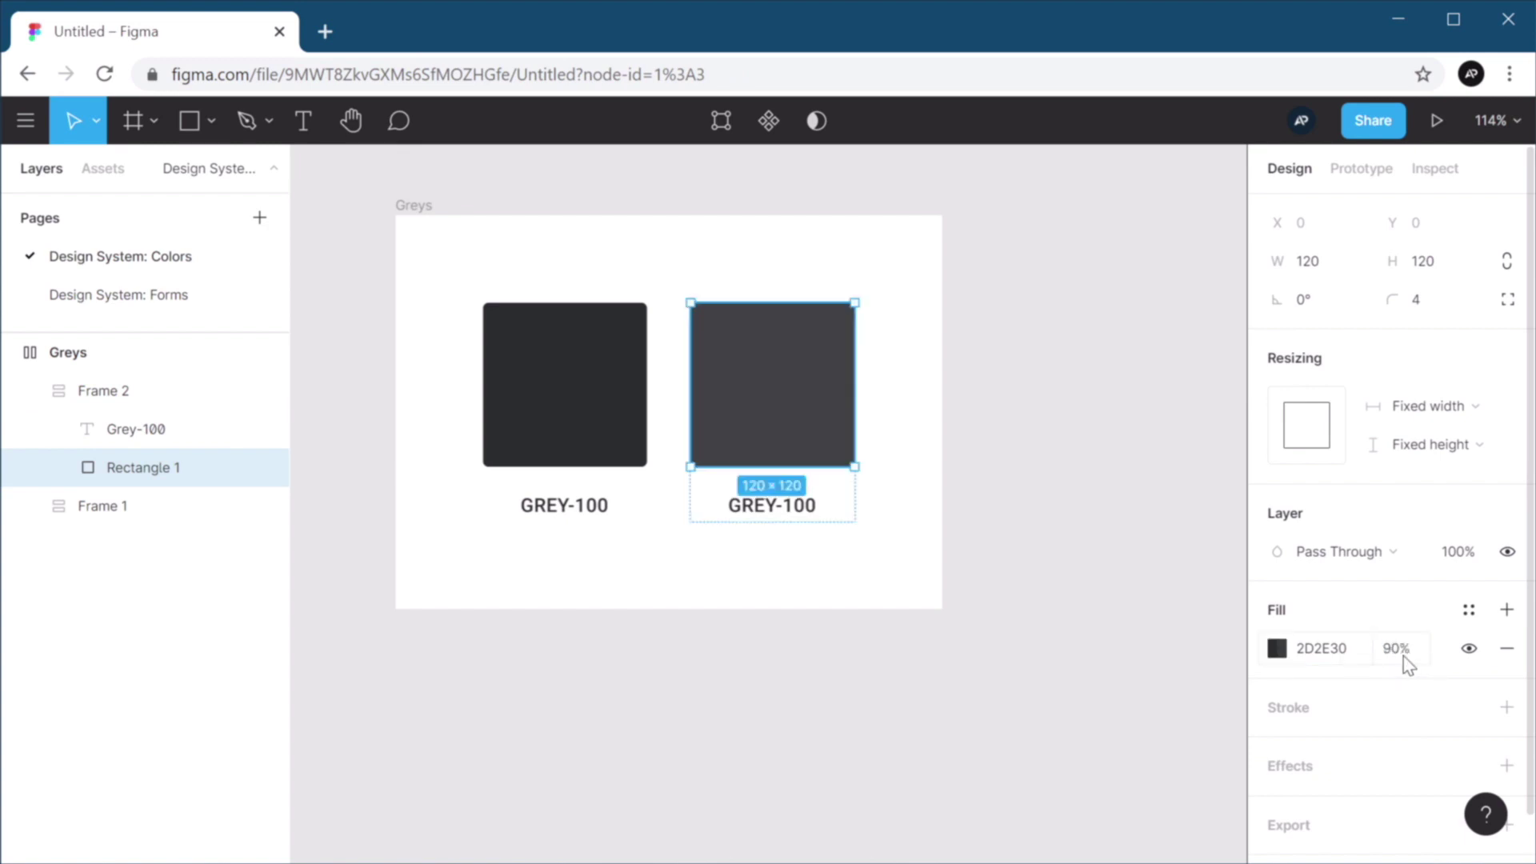
Change the duplicated swatch's label text to Grey-90.
{"action": "left_click", "coordinate": [799, 511]}
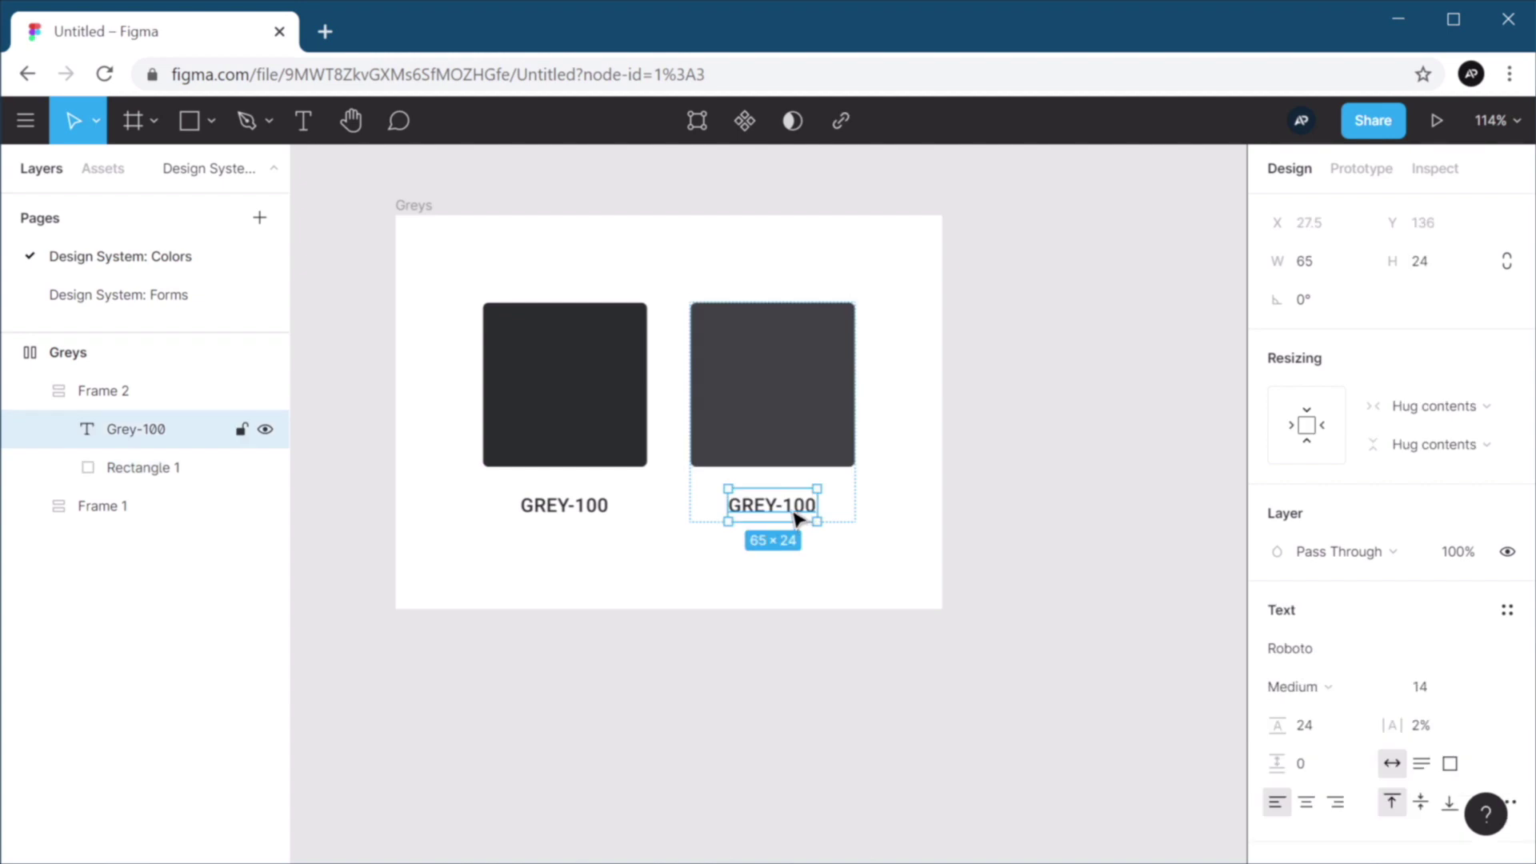
{"action": "double_click", "coordinate": [799, 505]}
{"action": "double_click", "coordinate": [799, 506]}
{"action": "type", "text": "90"}
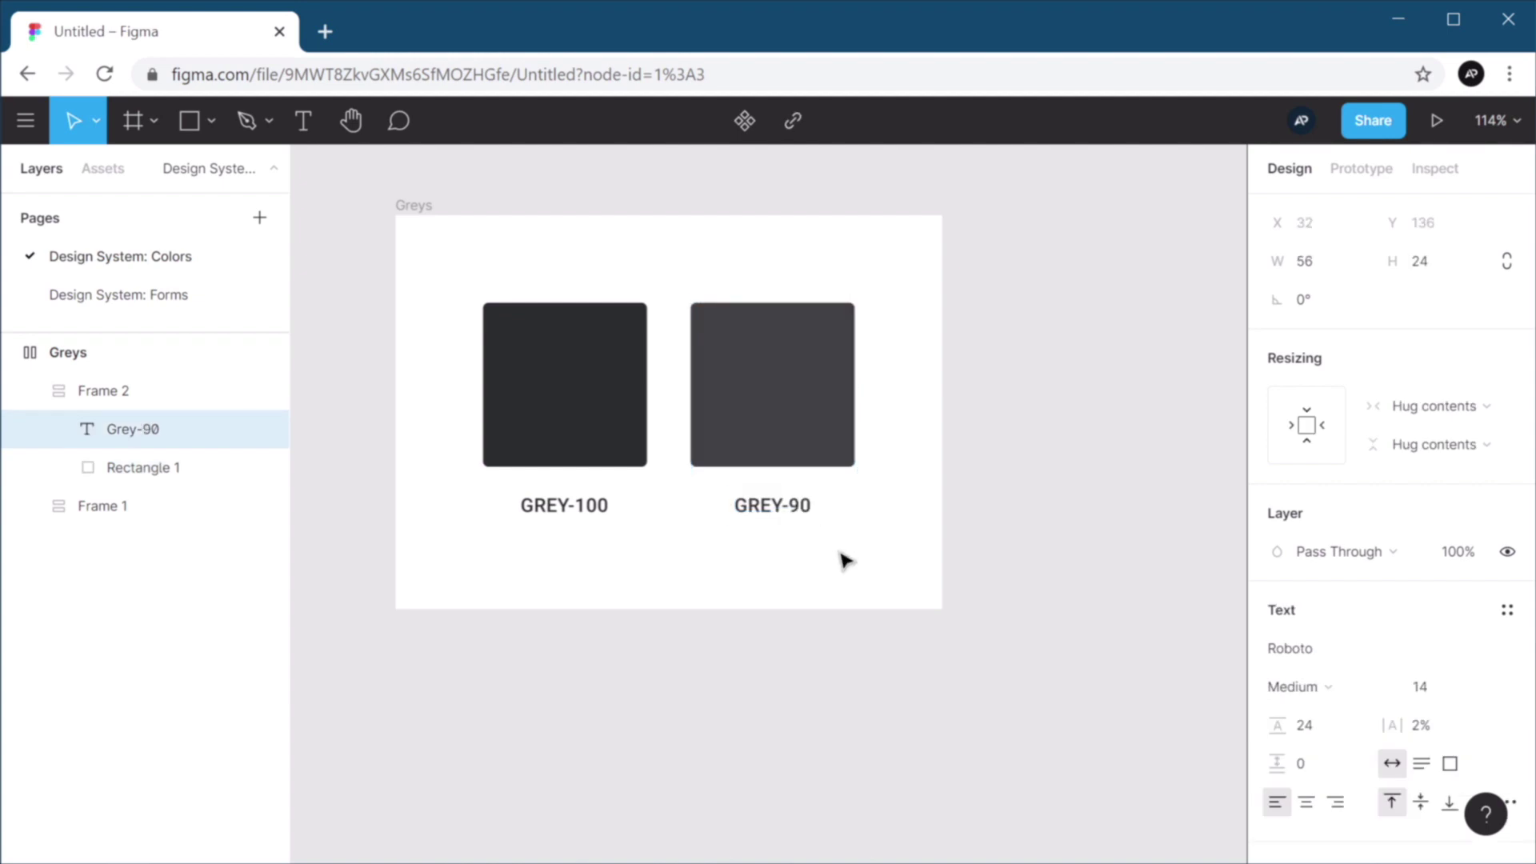
{"action": "key", "text": "Escape"}
{"action": "scroll", "coordinate": [847, 576], "scroll_direction": "down", "scroll_amount": 2}
{"action": "scroll", "coordinate": [880, 635], "scroll_direction": "down", "scroll_amount": 5}
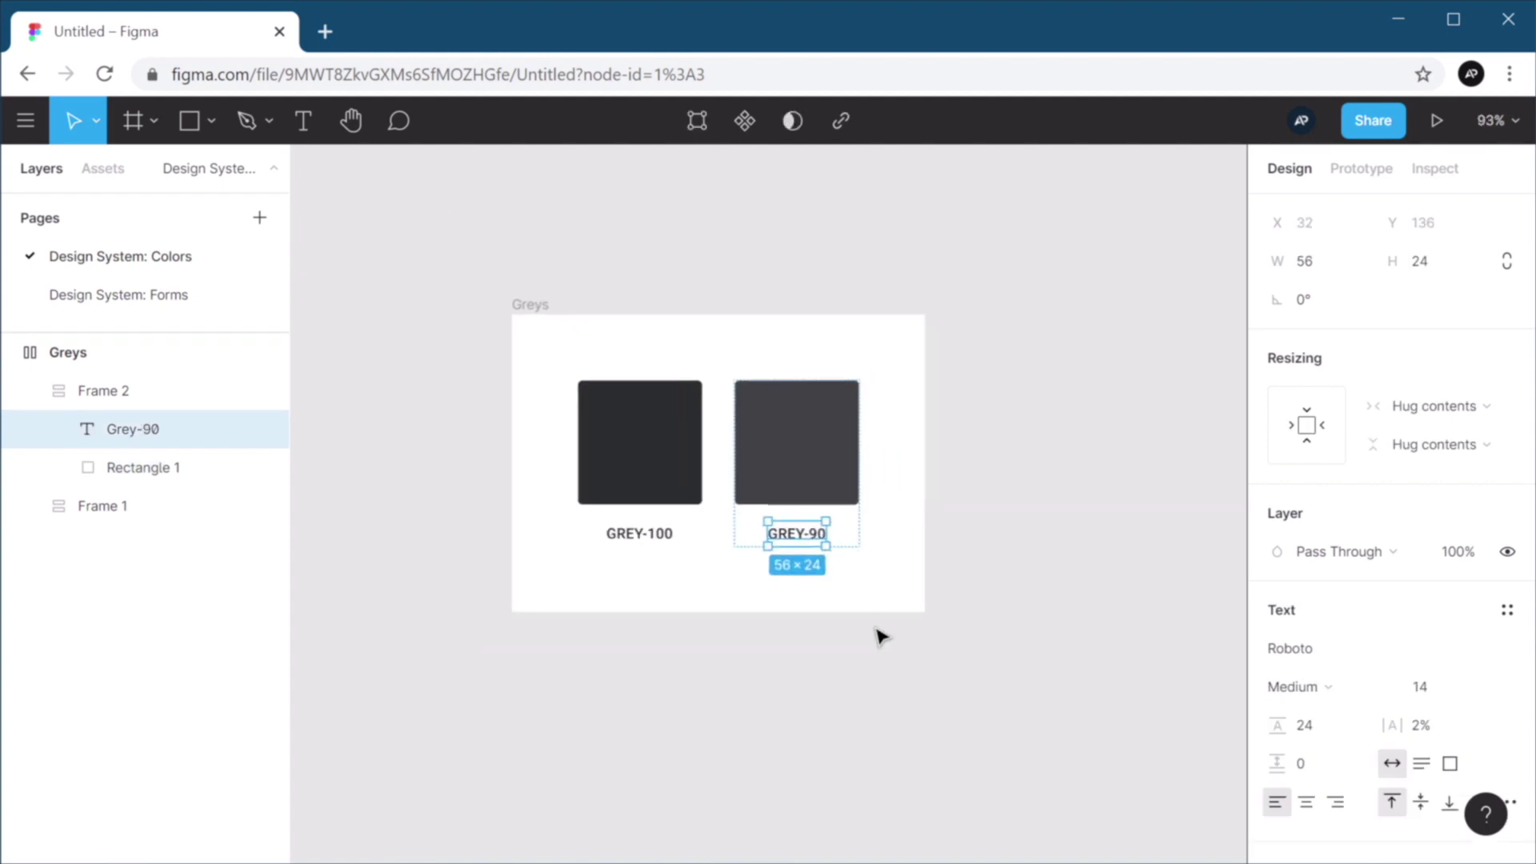
Duplicate the GREY-90 swatch eight times within the Greys frame to make a row of ten swatches.
{"action": "left_click", "coordinate": [1044, 755]}
{"action": "left_click_drag", "start_coordinate": [1044, 755], "coordinate": [764, 555]}
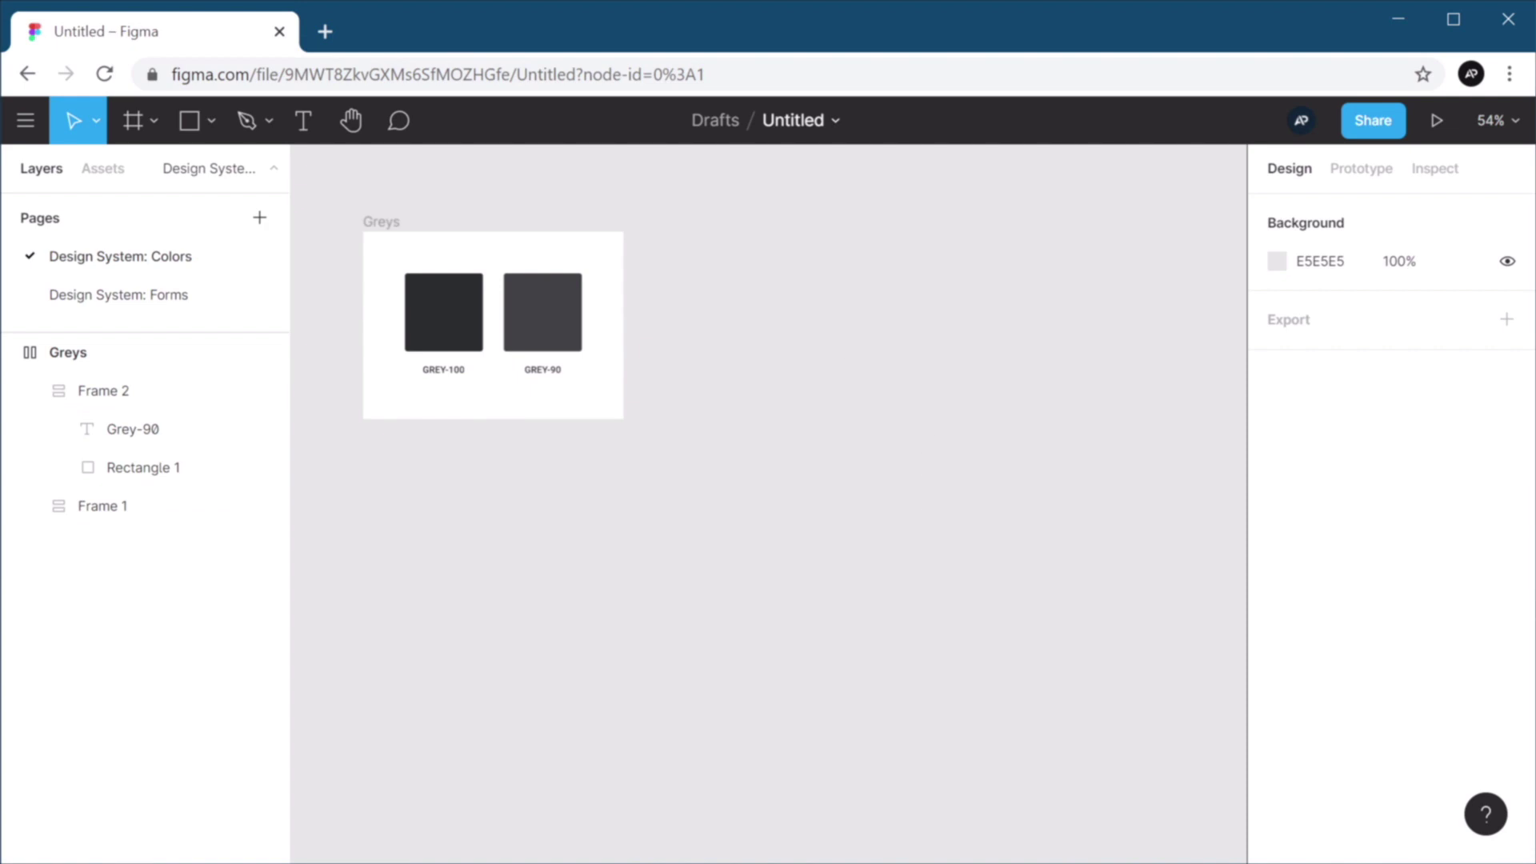
{"action": "left_click", "coordinate": [555, 315]}
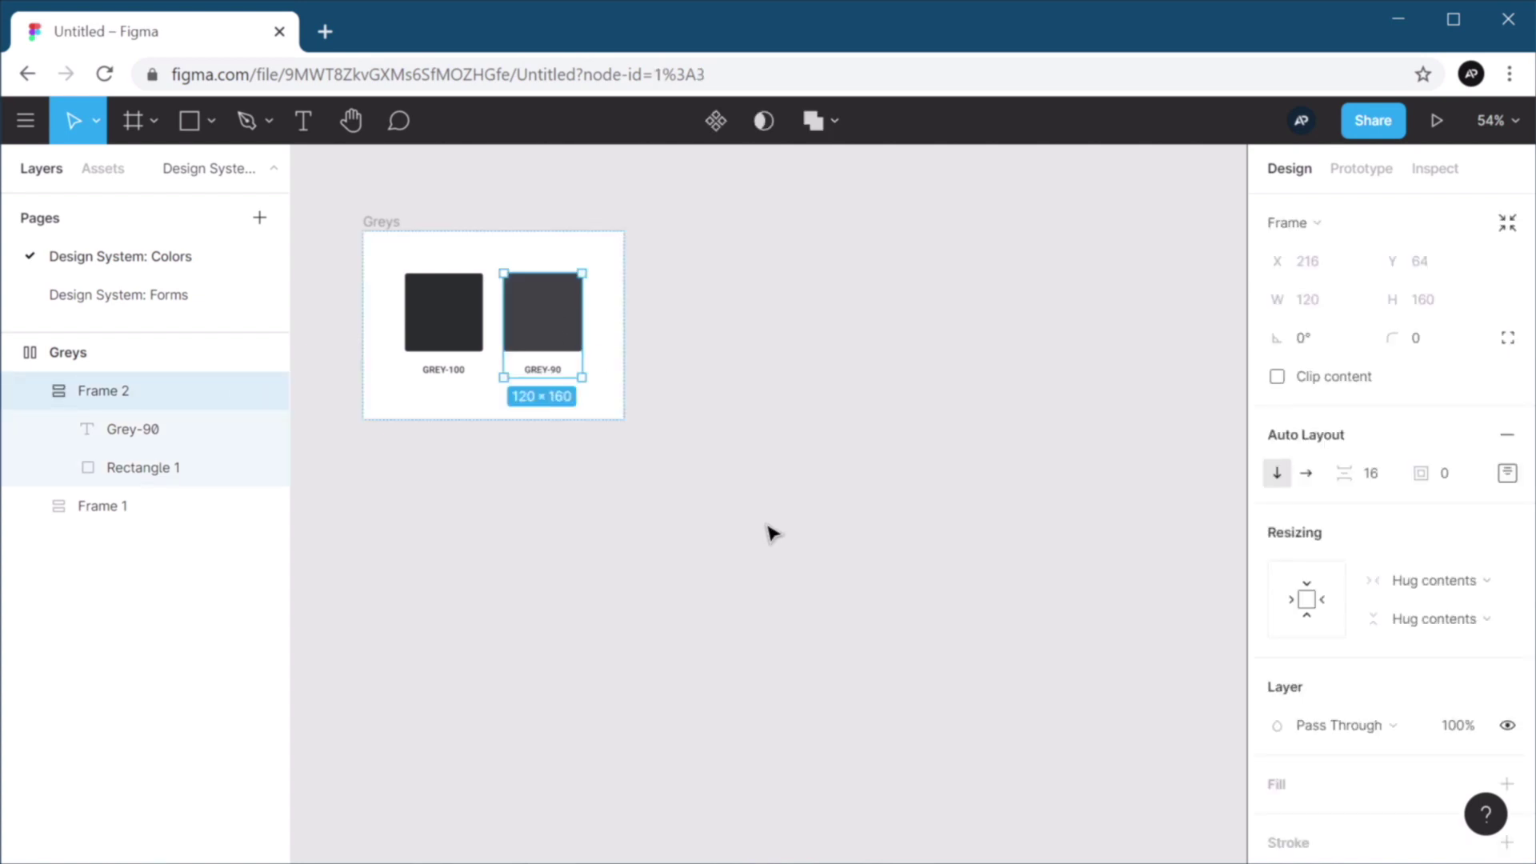
{"action": "key", "text": "ctrl+d"}
{"action": "key", "text": "ctrl+d"}
{"action": "key", "text": "ctrl+d"}
{"action": "key", "text": "ctrl+d"}
{"action": "key", "text": "ctrl+d"}
{"action": "key", "text": "ctrl+d"}
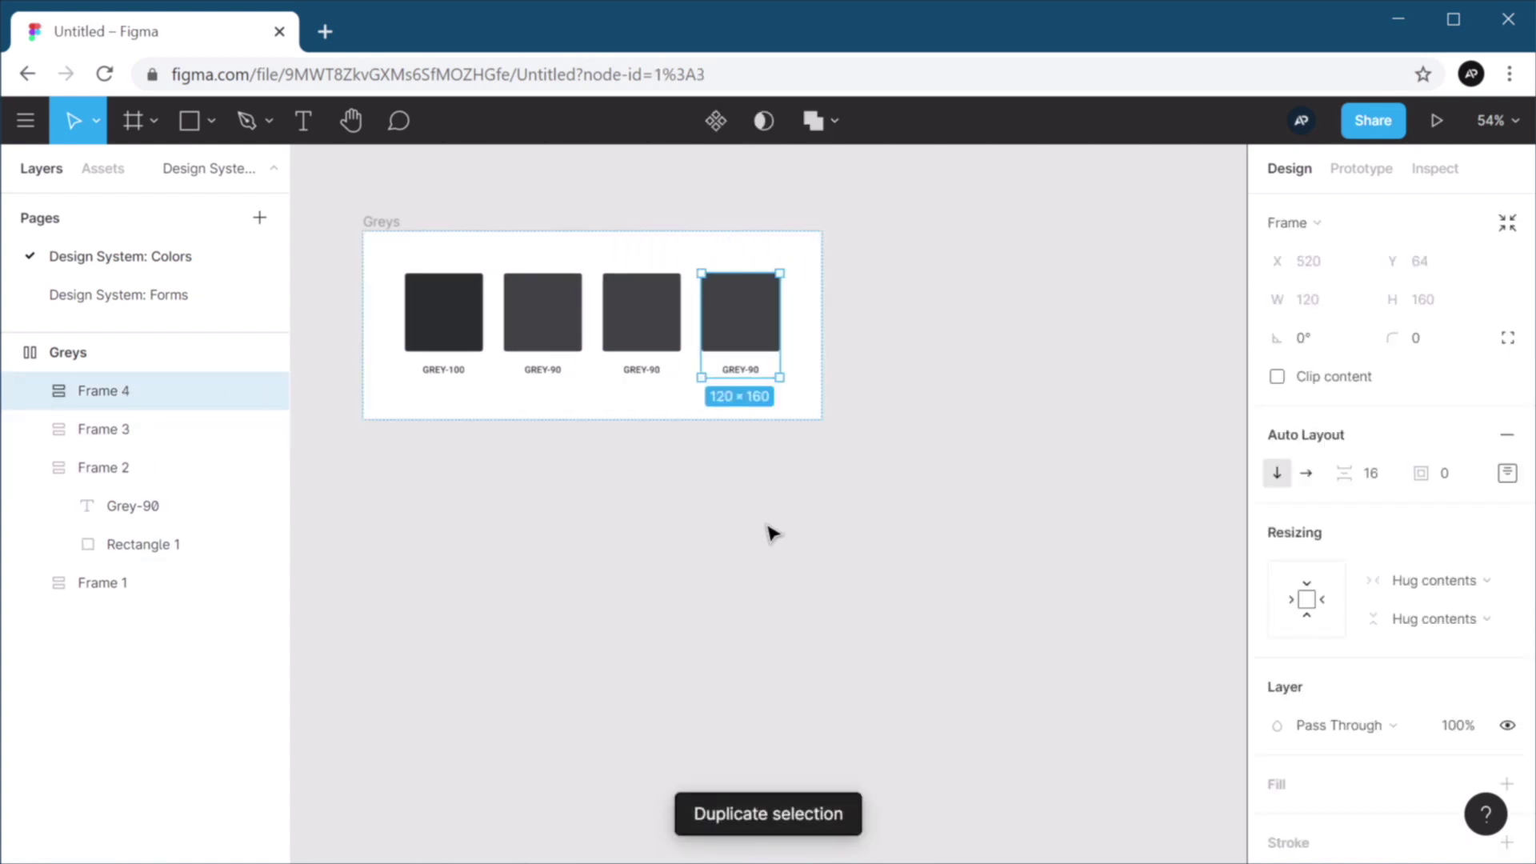
{"action": "key", "text": "ctrl+d"}
{"action": "key", "text": "ctrl+d"}
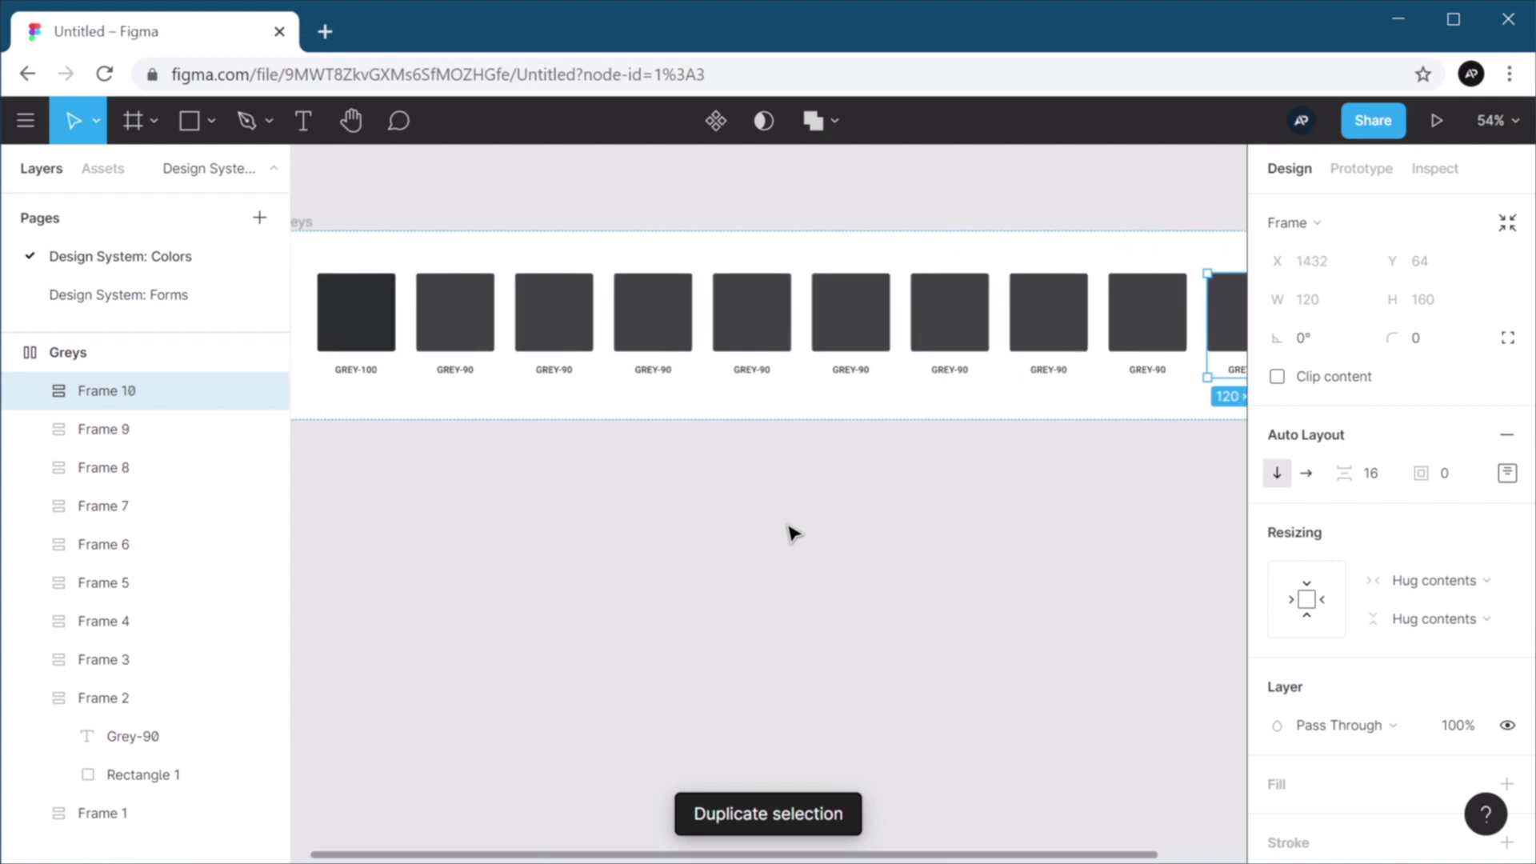
Set the fill opacity of the third swatch's square to 80% and the fourth's to 70%.
{"action": "left_click", "coordinate": [808, 508]}
{"action": "scroll", "coordinate": [814, 512], "scroll_direction": "down", "scroll_amount": 1}
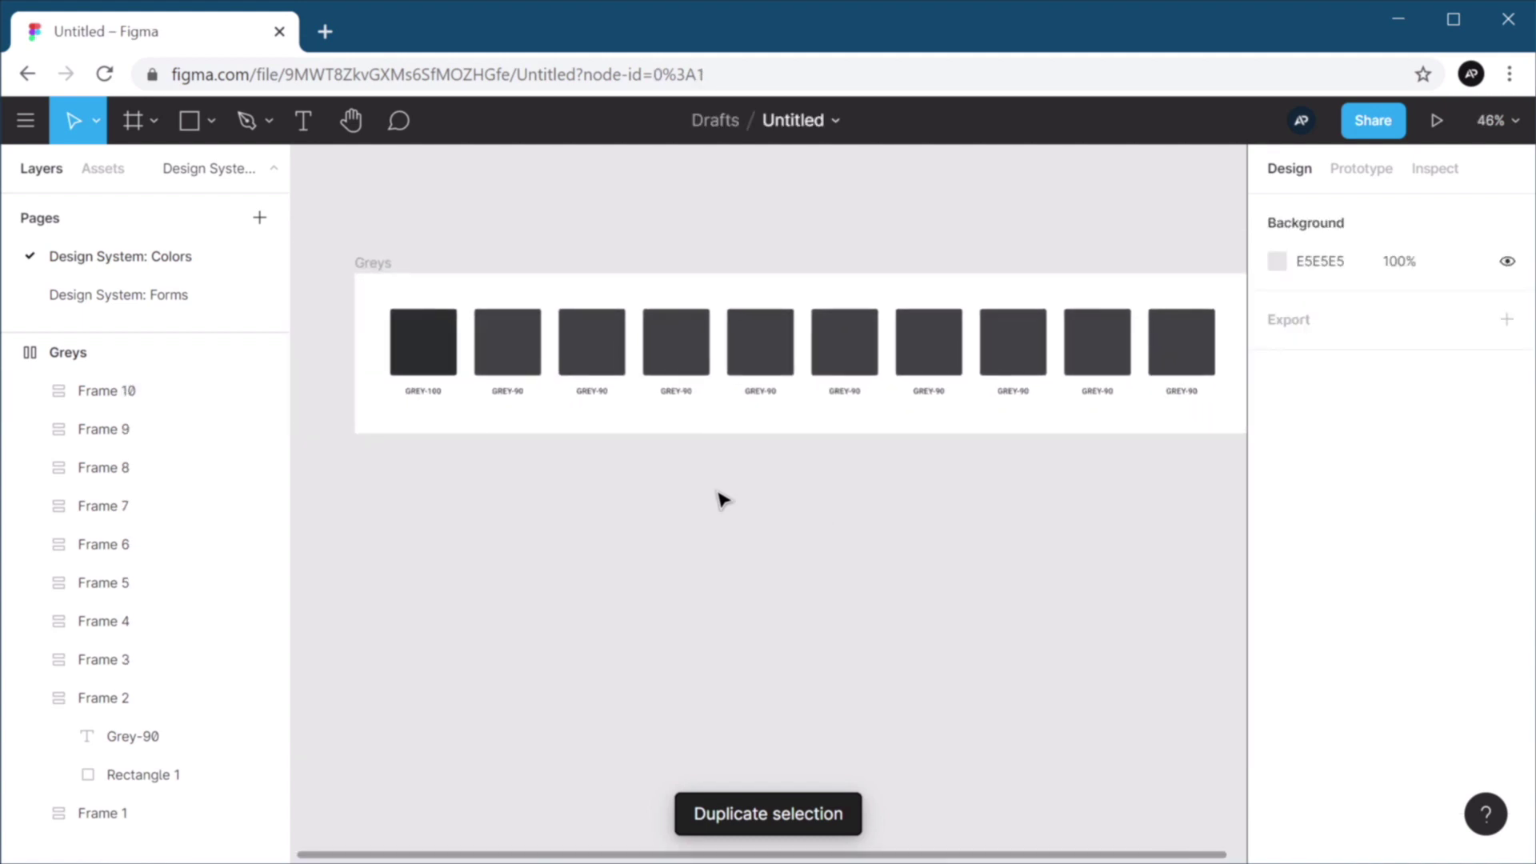
{"action": "left_click", "coordinate": [604, 340]}
{"action": "left_click", "coordinate": [1400, 652]}
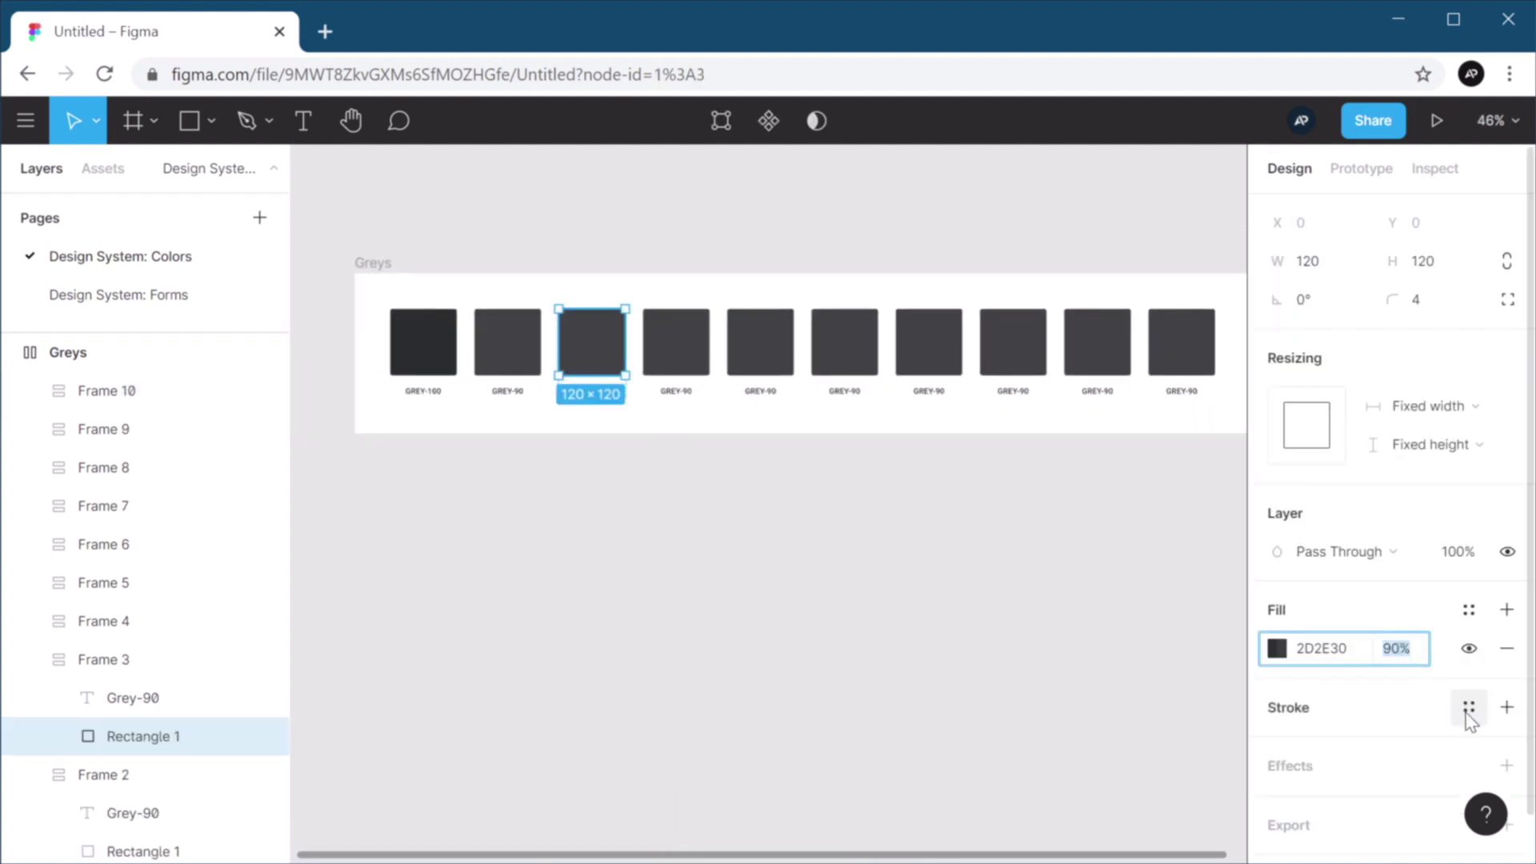
{"action": "key", "text": "Return"}
{"action": "left_click", "coordinate": [708, 351]}
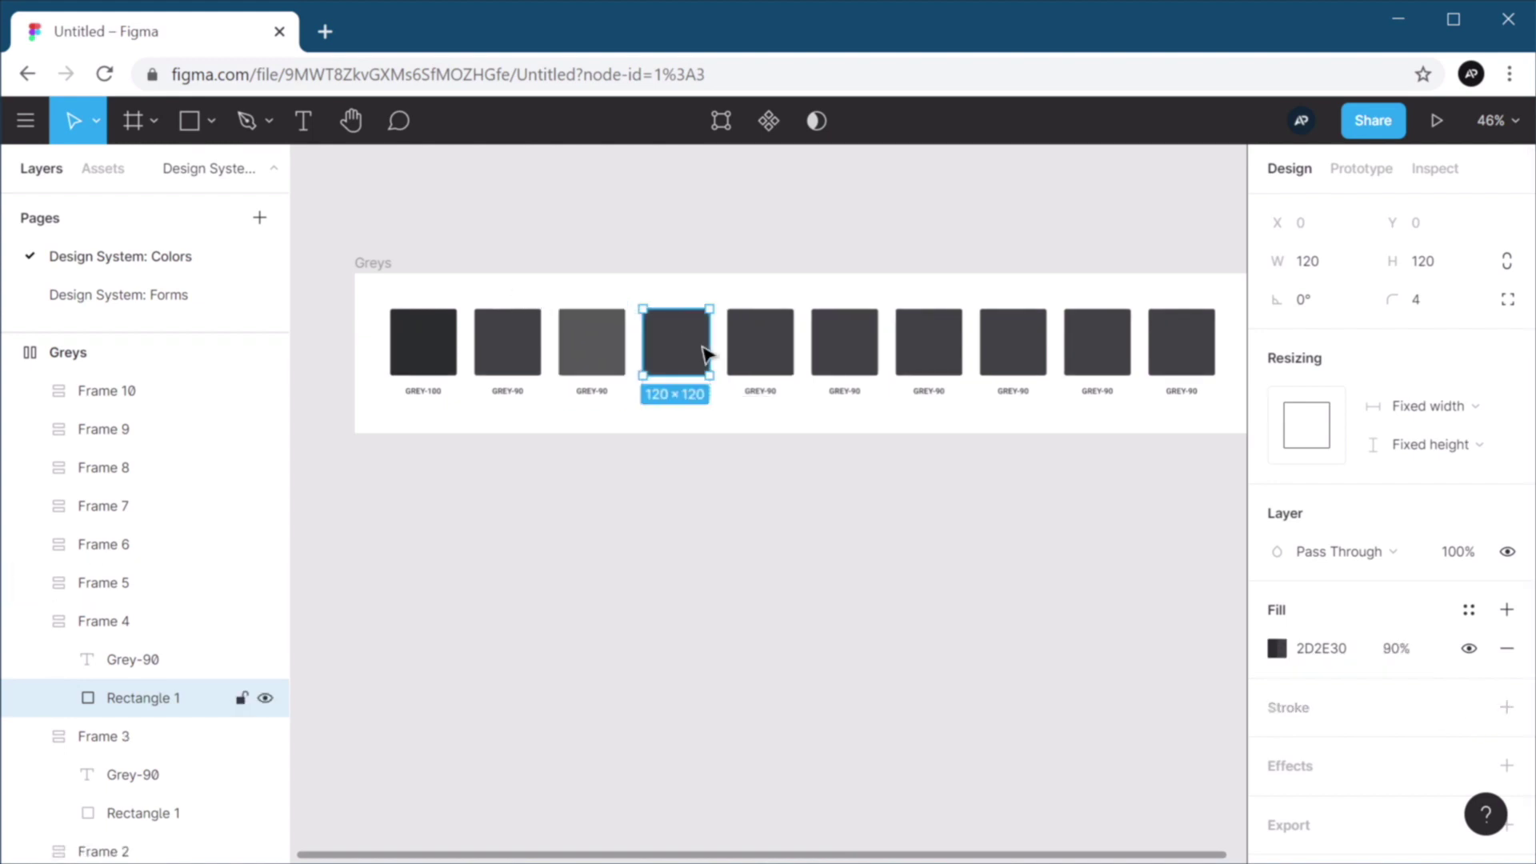
{"action": "left_click", "coordinate": [1399, 654]}
{"action": "type", "text": "70"}
{"action": "key", "text": "Return"}
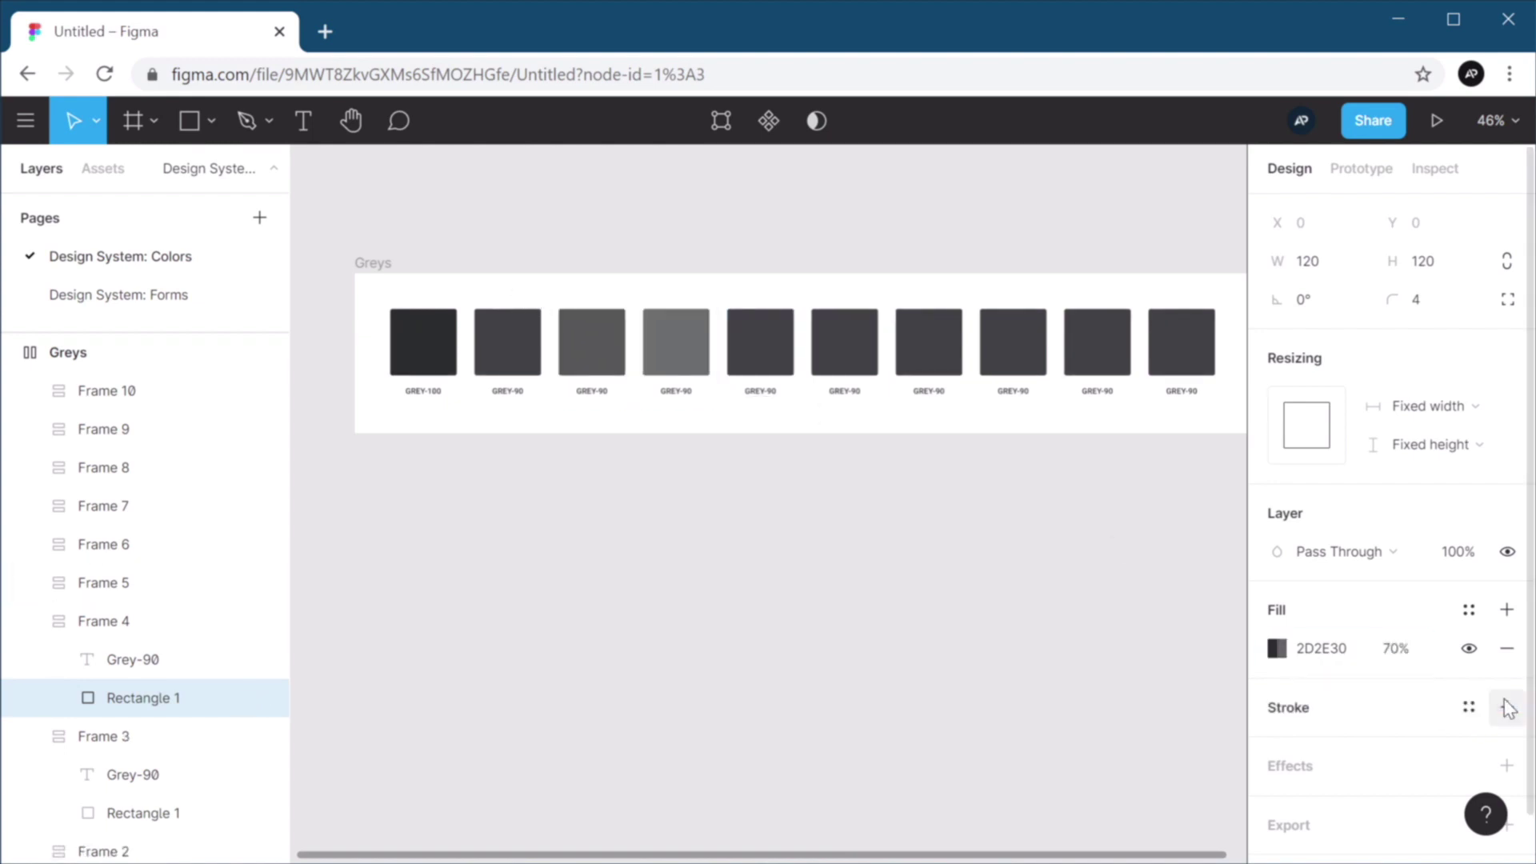
Set the fill opacity of the fifth swatch's square to 60% and the sixth's to 50%.
{"action": "left_click", "coordinate": [764, 352]}
{"action": "left_click", "coordinate": [1395, 658]}
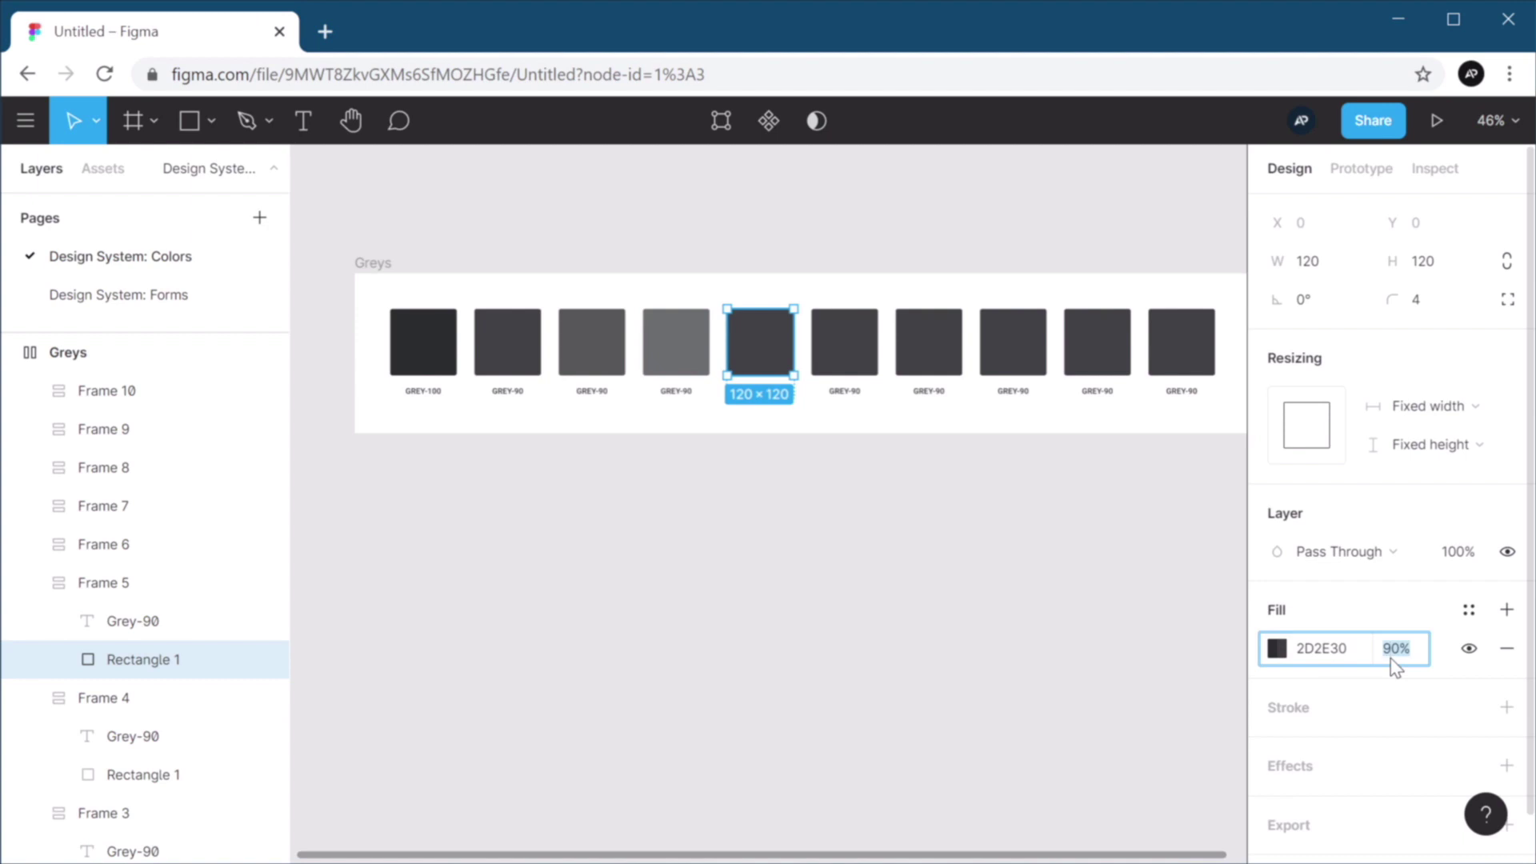
{"action": "key", "text": "Return"}
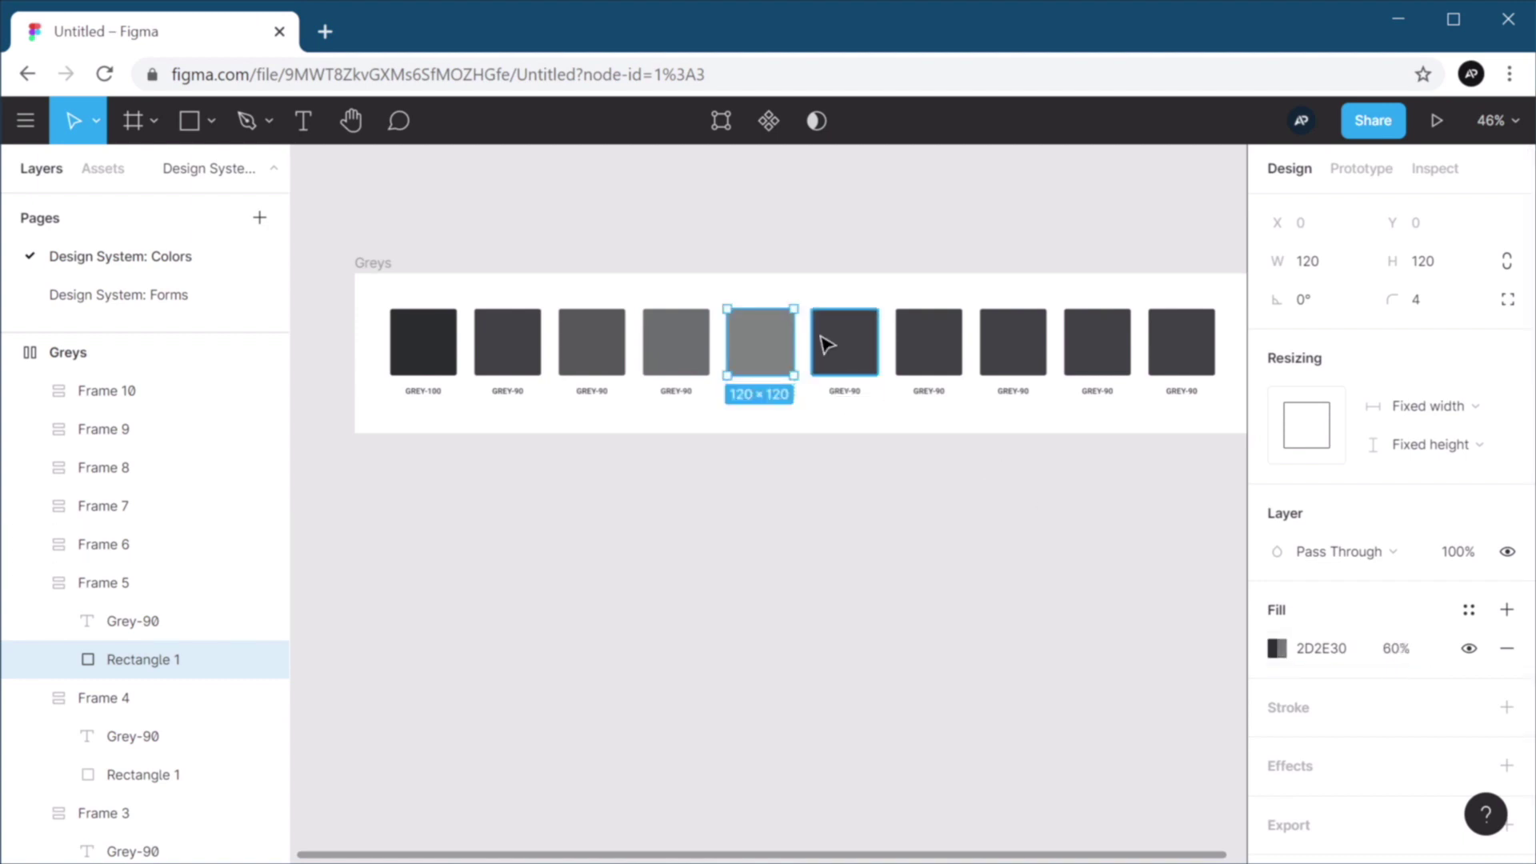
{"action": "left_click", "coordinate": [828, 344]}
{"action": "left_click", "coordinate": [1400, 652]}
{"action": "type", "text": "50"}
{"action": "key", "text": "Return"}
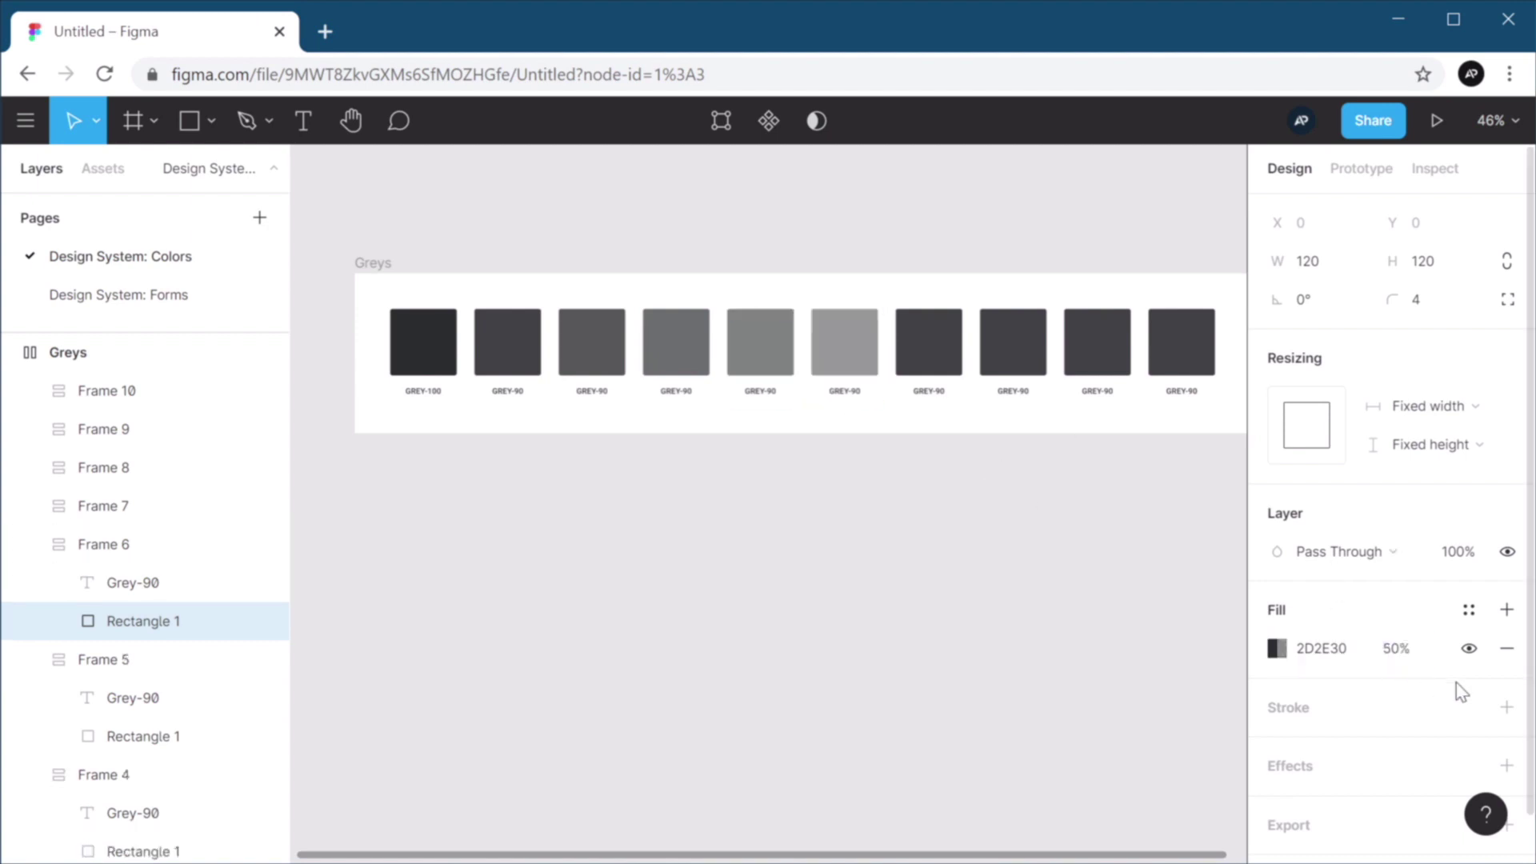
Set the fill opacity of the seventh swatch's square to 40% and the eighth's to 30%.
{"action": "left_click", "coordinate": [928, 344]}
{"action": "left_click", "coordinate": [1398, 651]}
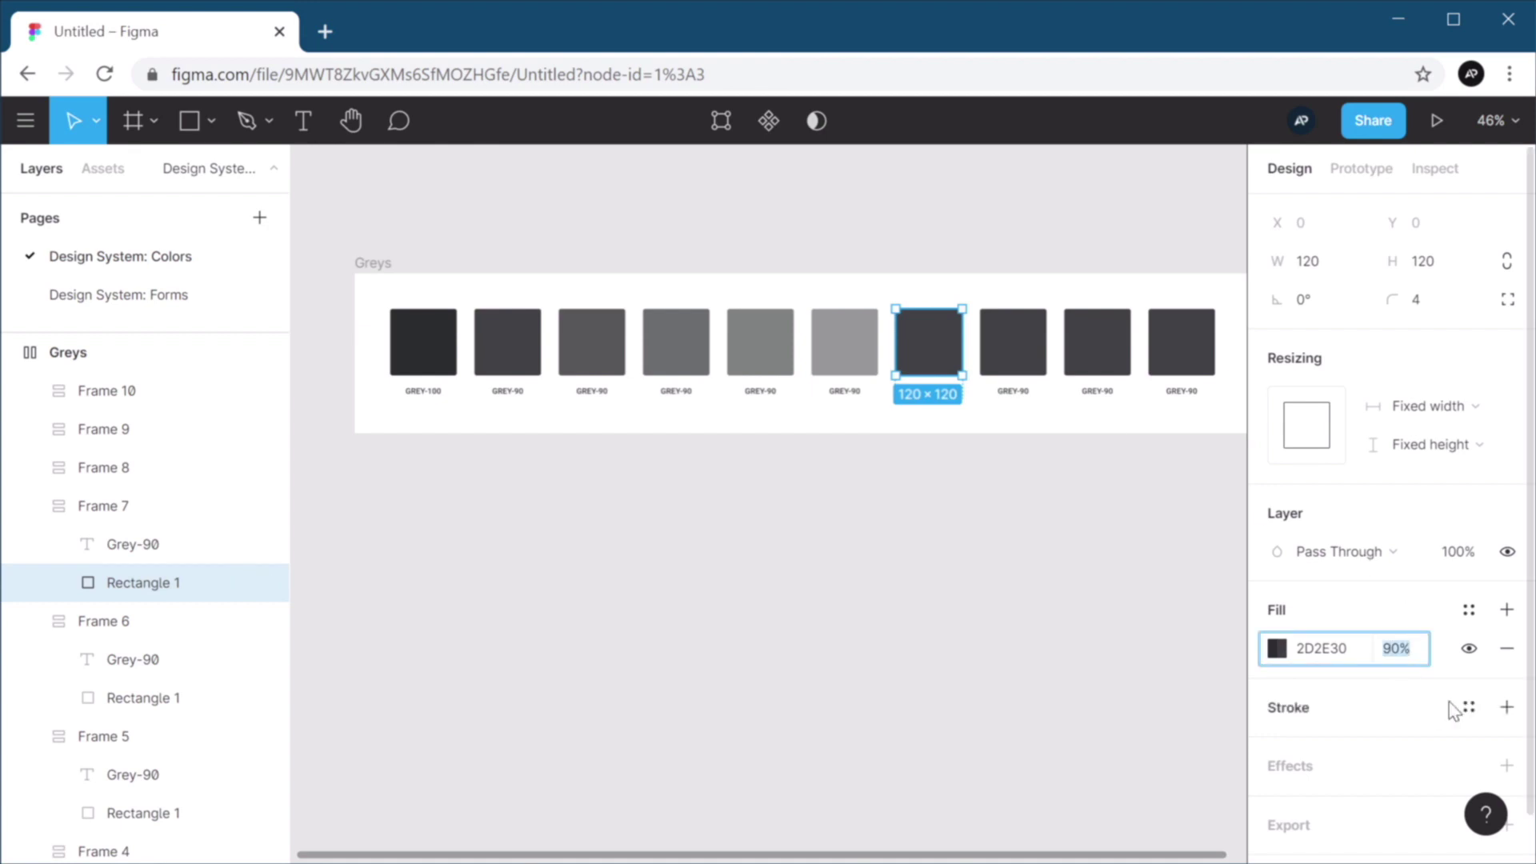
{"action": "type", "text": "40"}
{"action": "key", "text": "Return"}
{"action": "left_click", "coordinate": [1013, 344]}
{"action": "left_click", "coordinate": [1399, 650]}
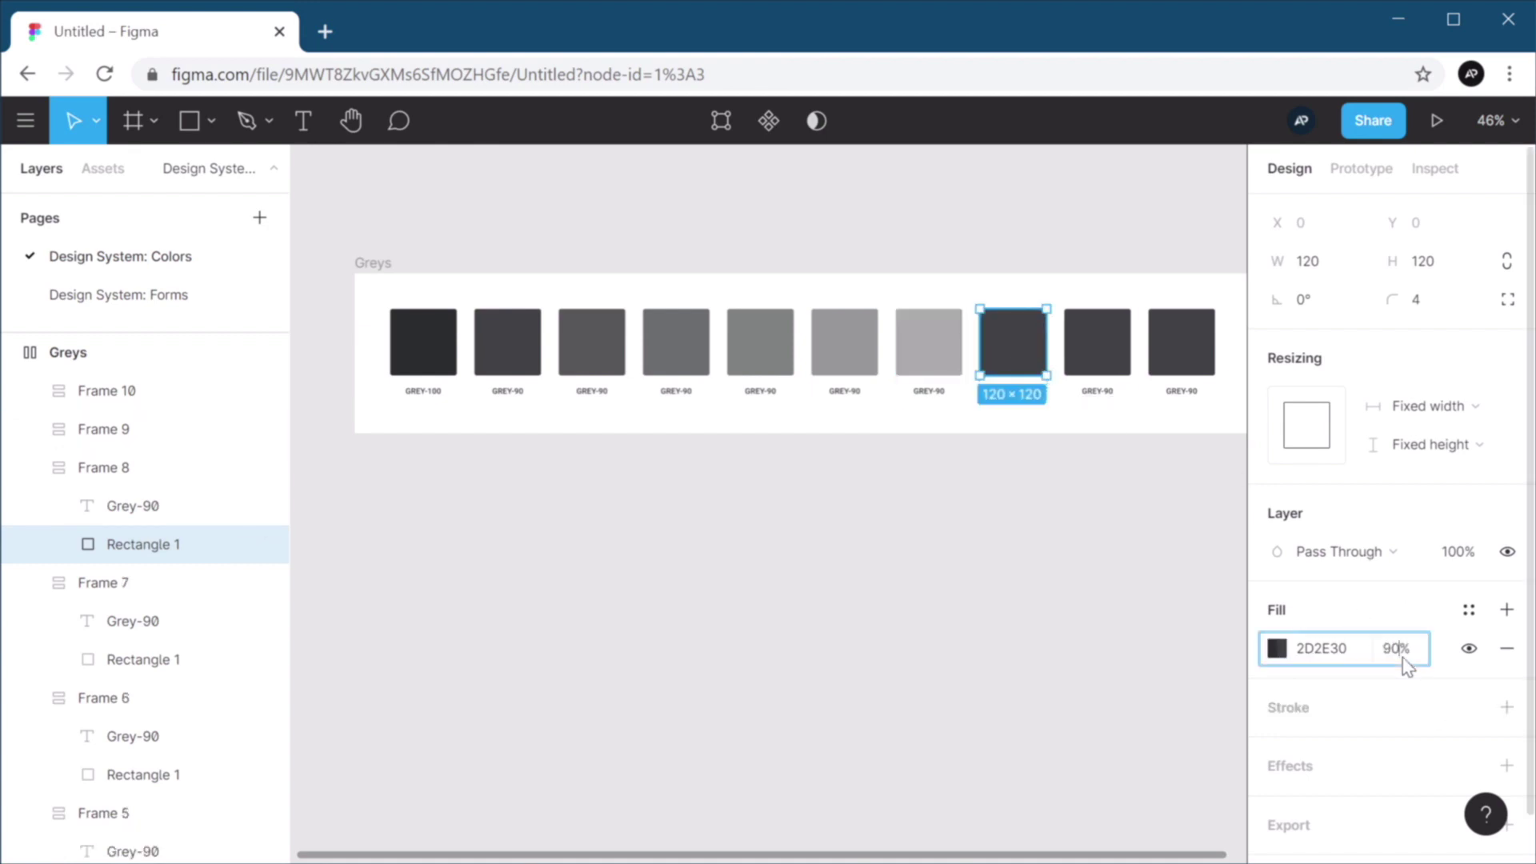
{"action": "type", "text": "30"}
{"action": "key", "text": "Return"}
Set the fill opacity of the ninth swatch's square to 20% and the tenth's to 10%.
{"action": "left_click", "coordinate": [1104, 345]}
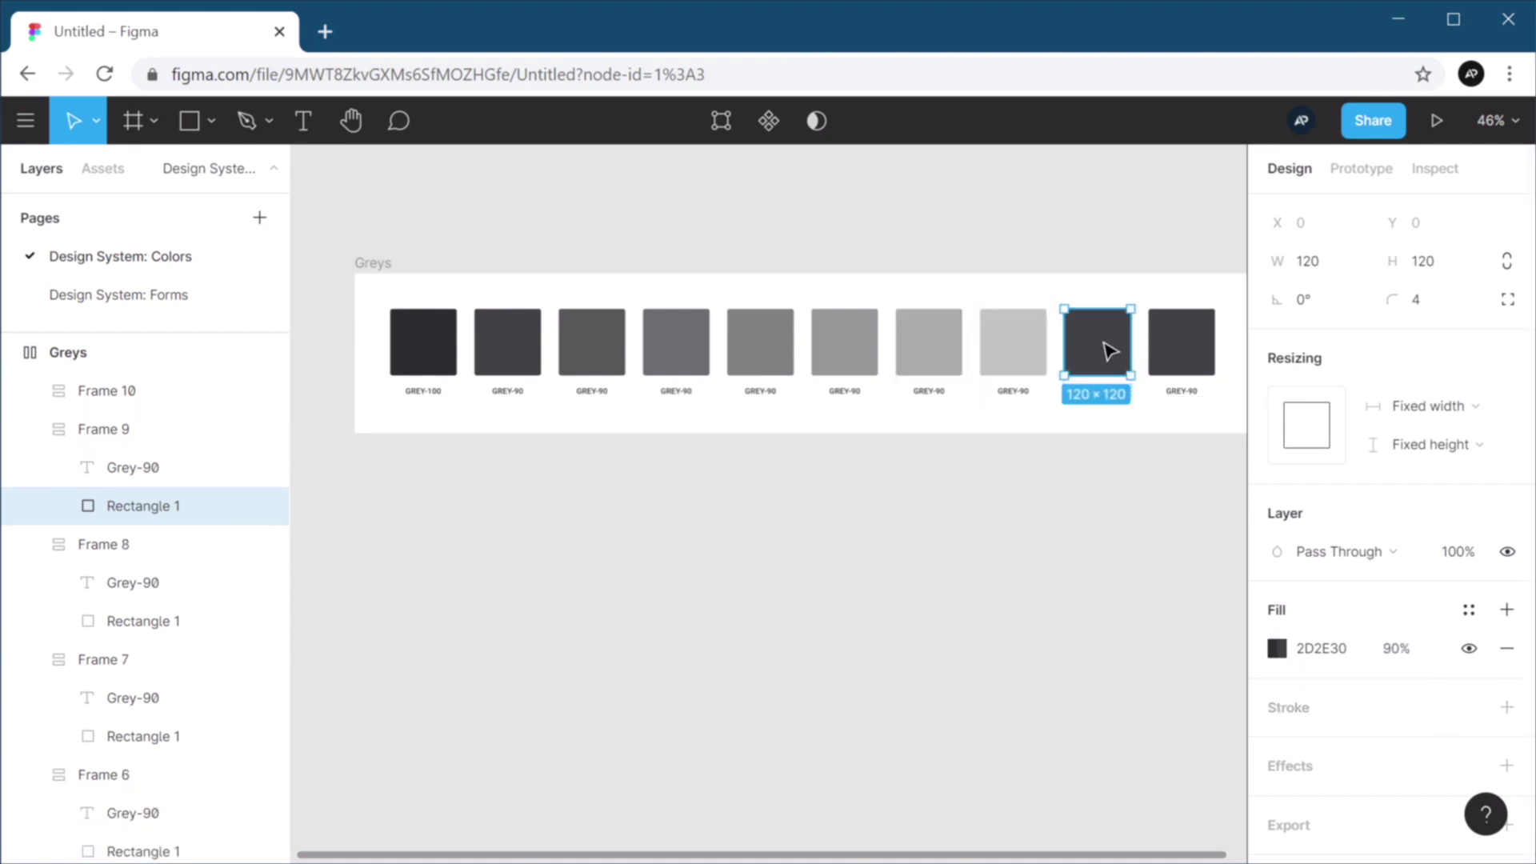
{"action": "left_click", "coordinate": [1399, 649]}
{"action": "type", "text": "20"}
{"action": "key", "text": "Return"}
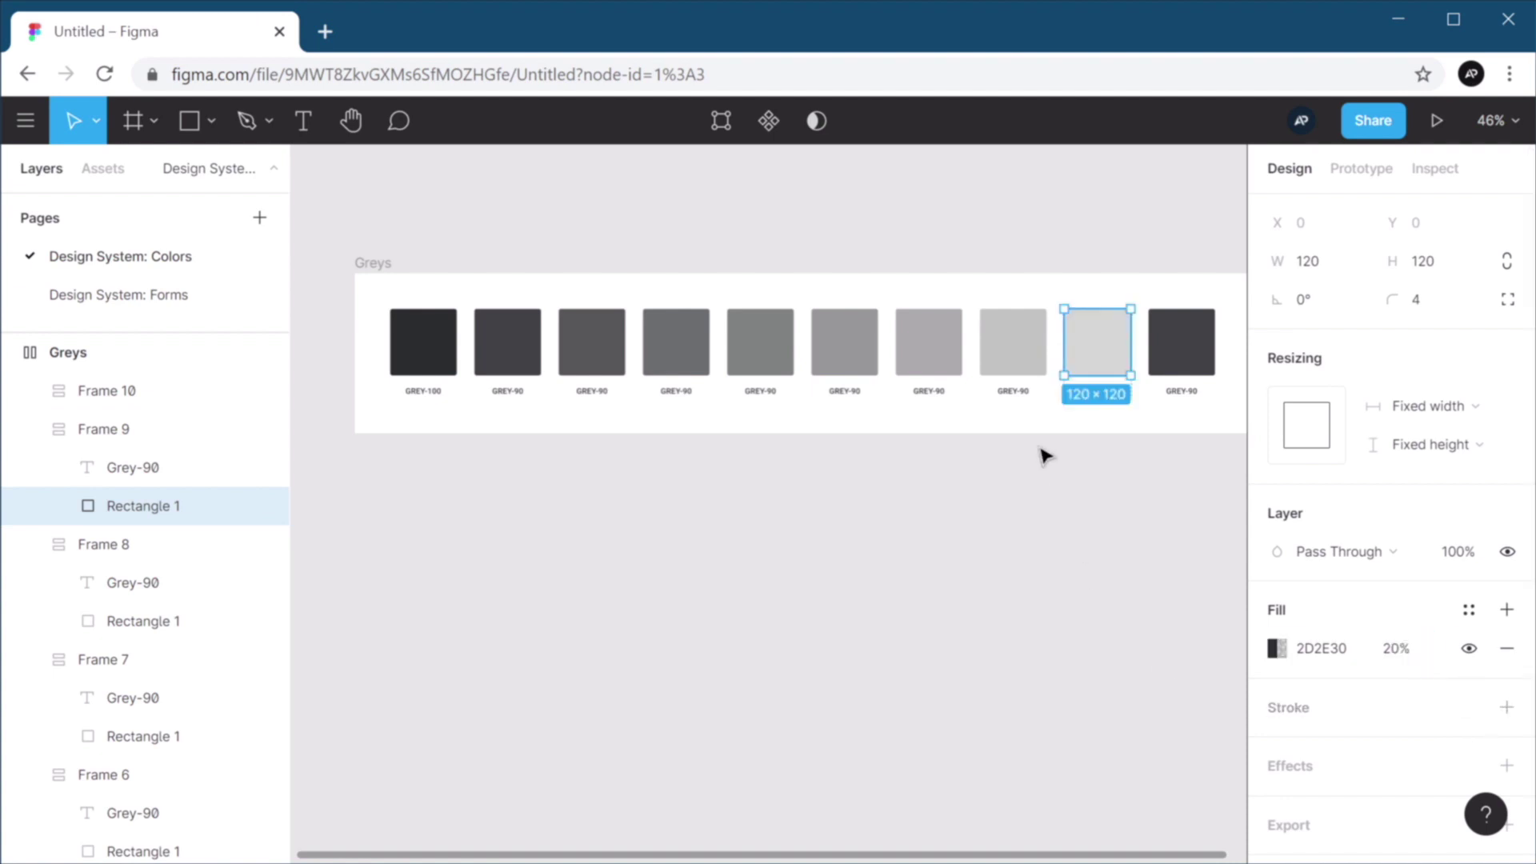
{"action": "left_click", "coordinate": [1193, 353]}
{"action": "left_click", "coordinate": [1395, 647]}
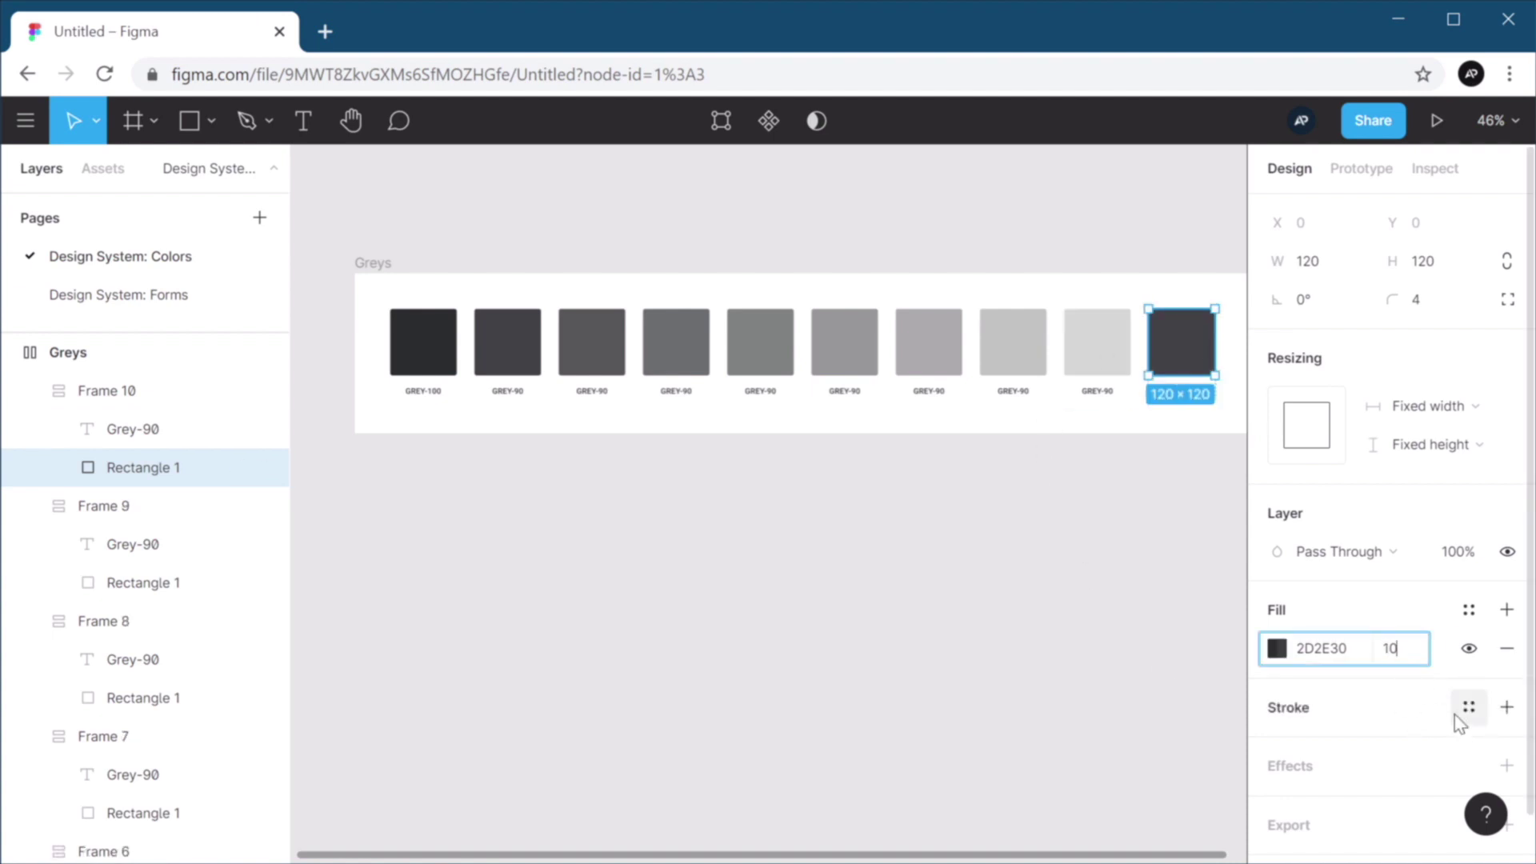
{"action": "type", "text": "10"}
{"action": "key", "text": "Return"}
{"action": "left_click", "coordinate": [894, 627]}
{"action": "key", "text": "shift+1"}
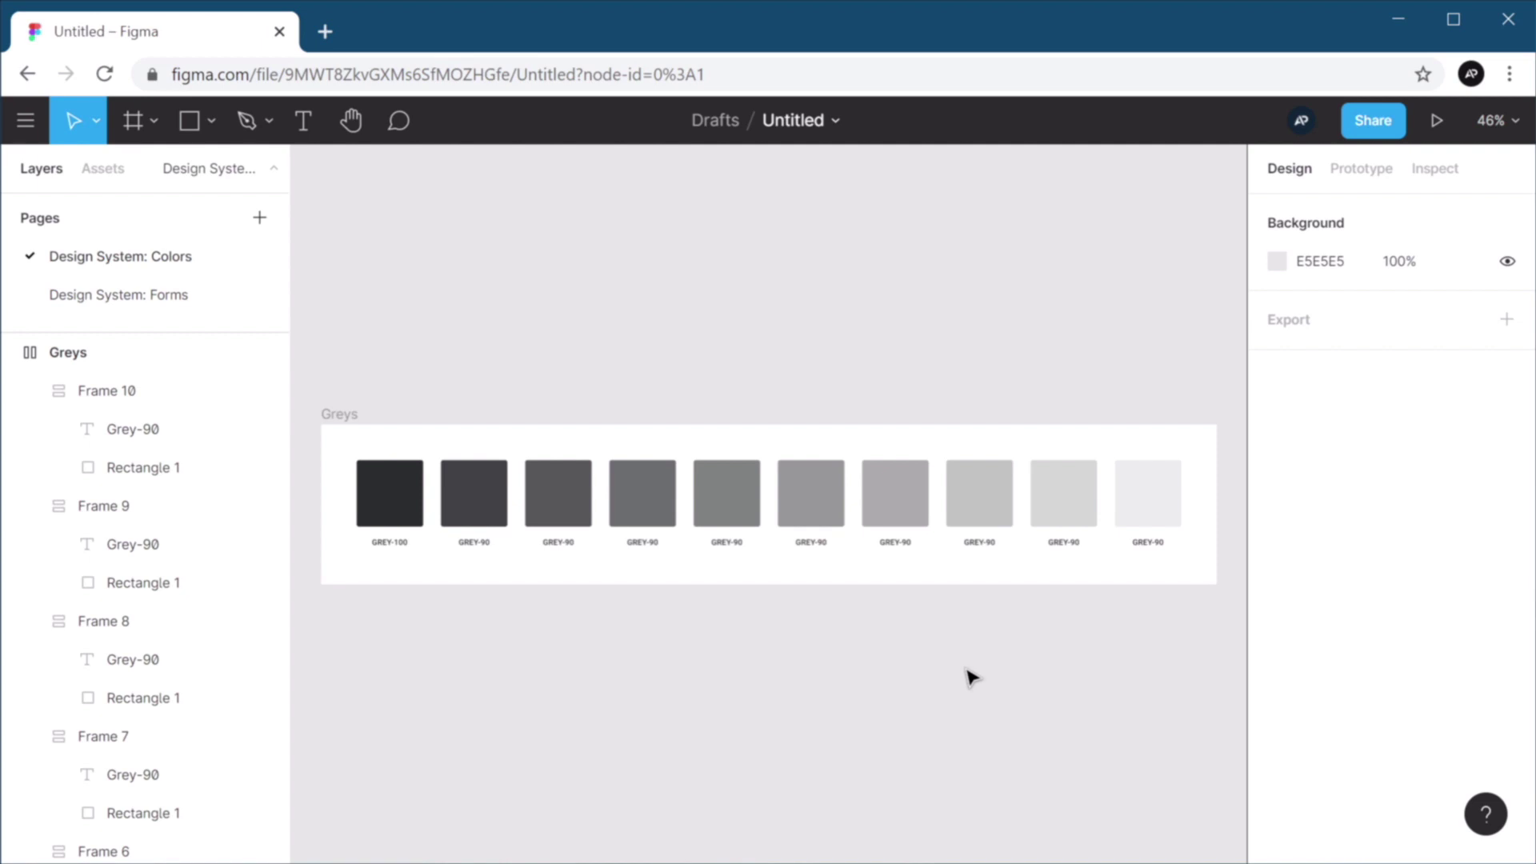
Change the third swatch's label text to Grey-80 and the fourth's to Grey-70.
{"action": "scroll", "coordinate": [421, 572], "scroll_direction": "up", "scroll_amount": 5}
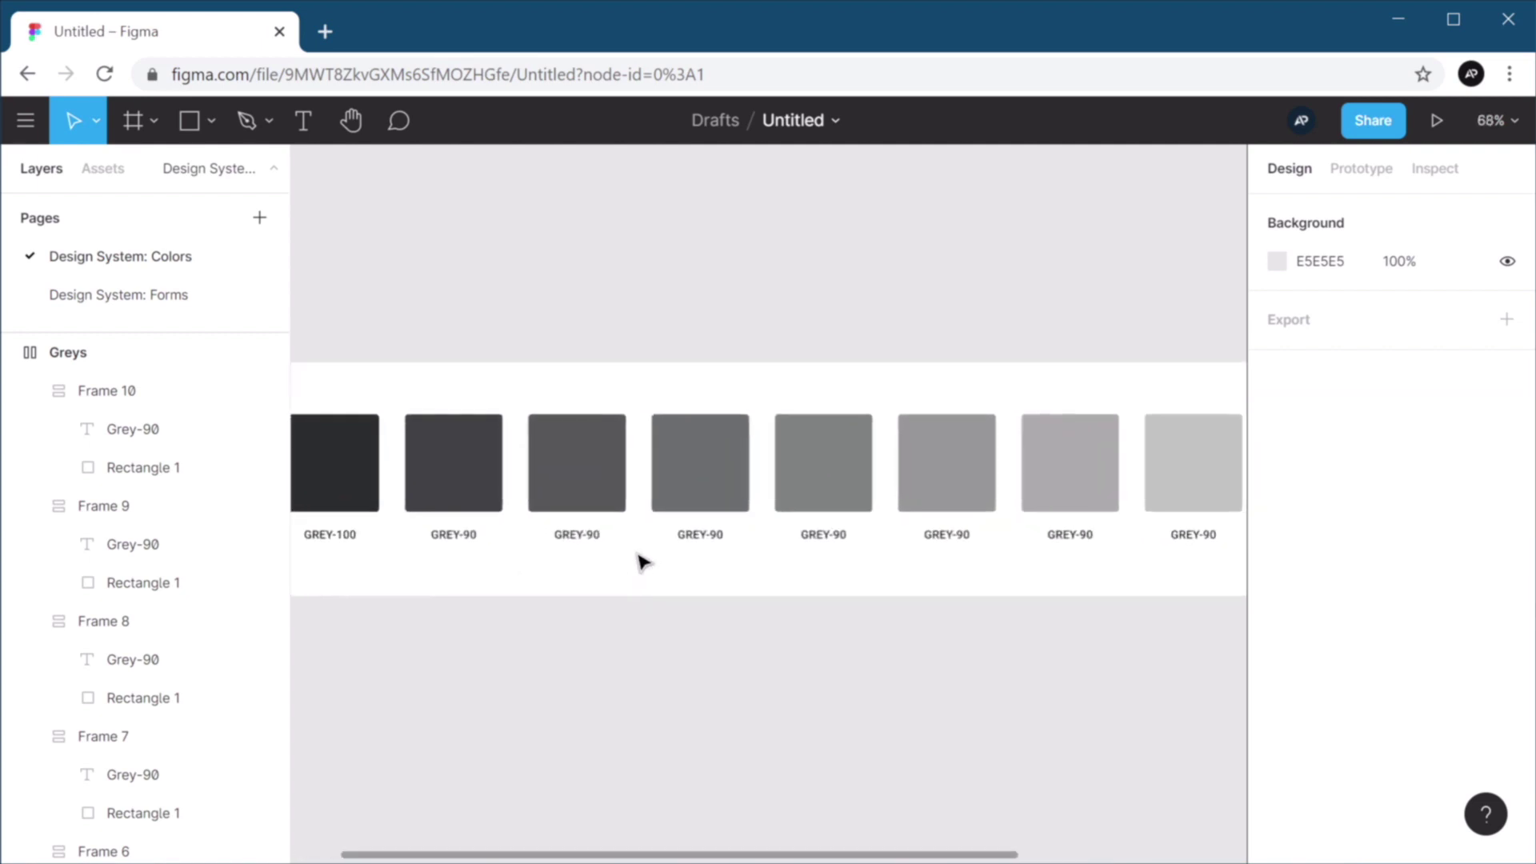
{"action": "scroll", "coordinate": [612, 584], "scroll_direction": "up", "scroll_amount": 1}
{"action": "left_click", "coordinate": [569, 519], "text": "ctrl"}
{"action": "double_click", "coordinate": [570, 519]}
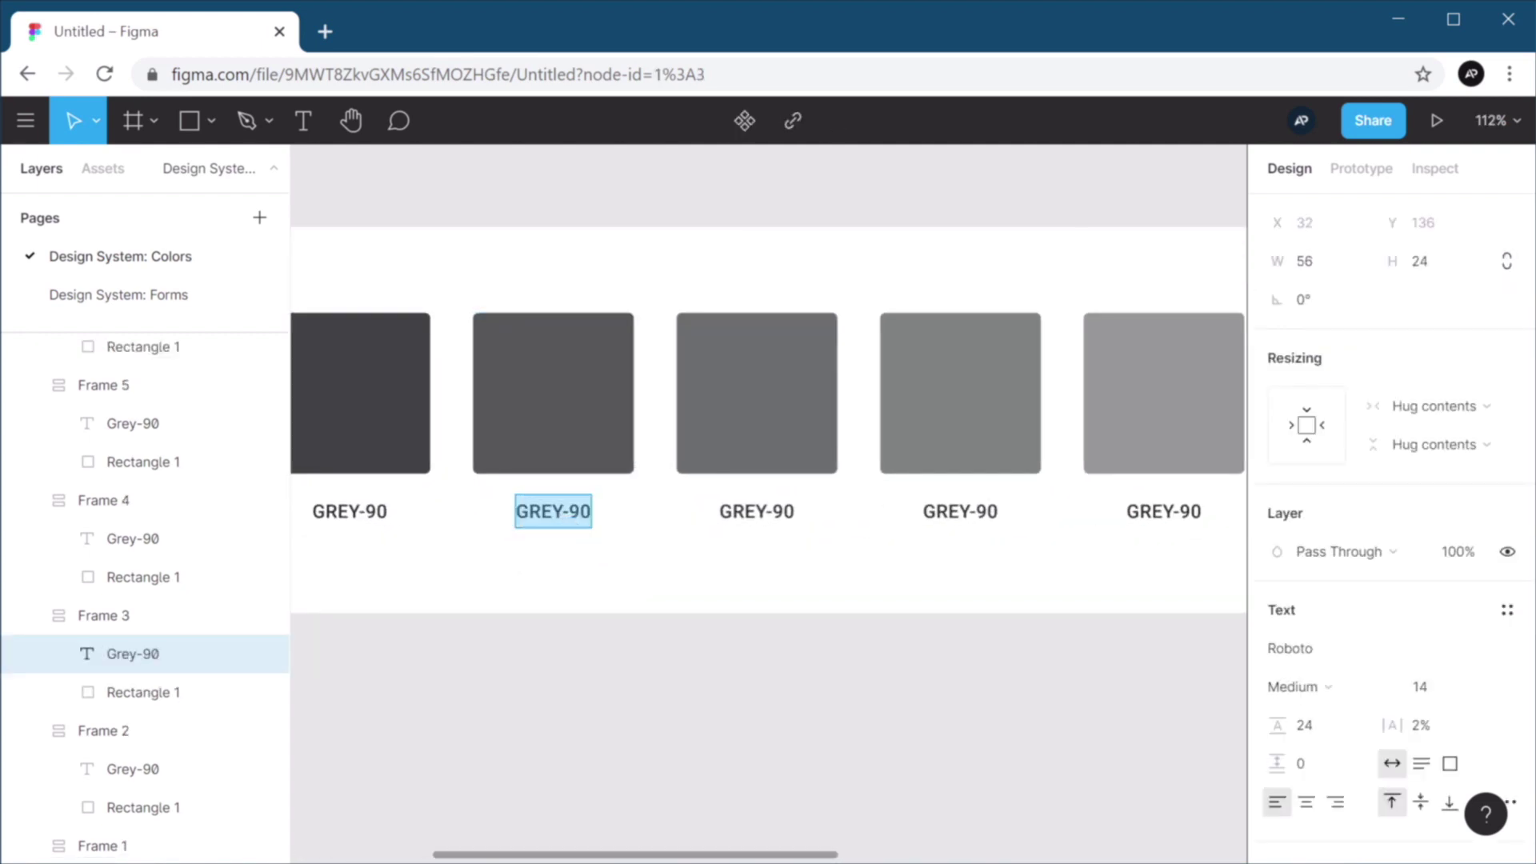
{"action": "left_click", "coordinate": [569, 513]}
{"action": "type", "text": "8"}
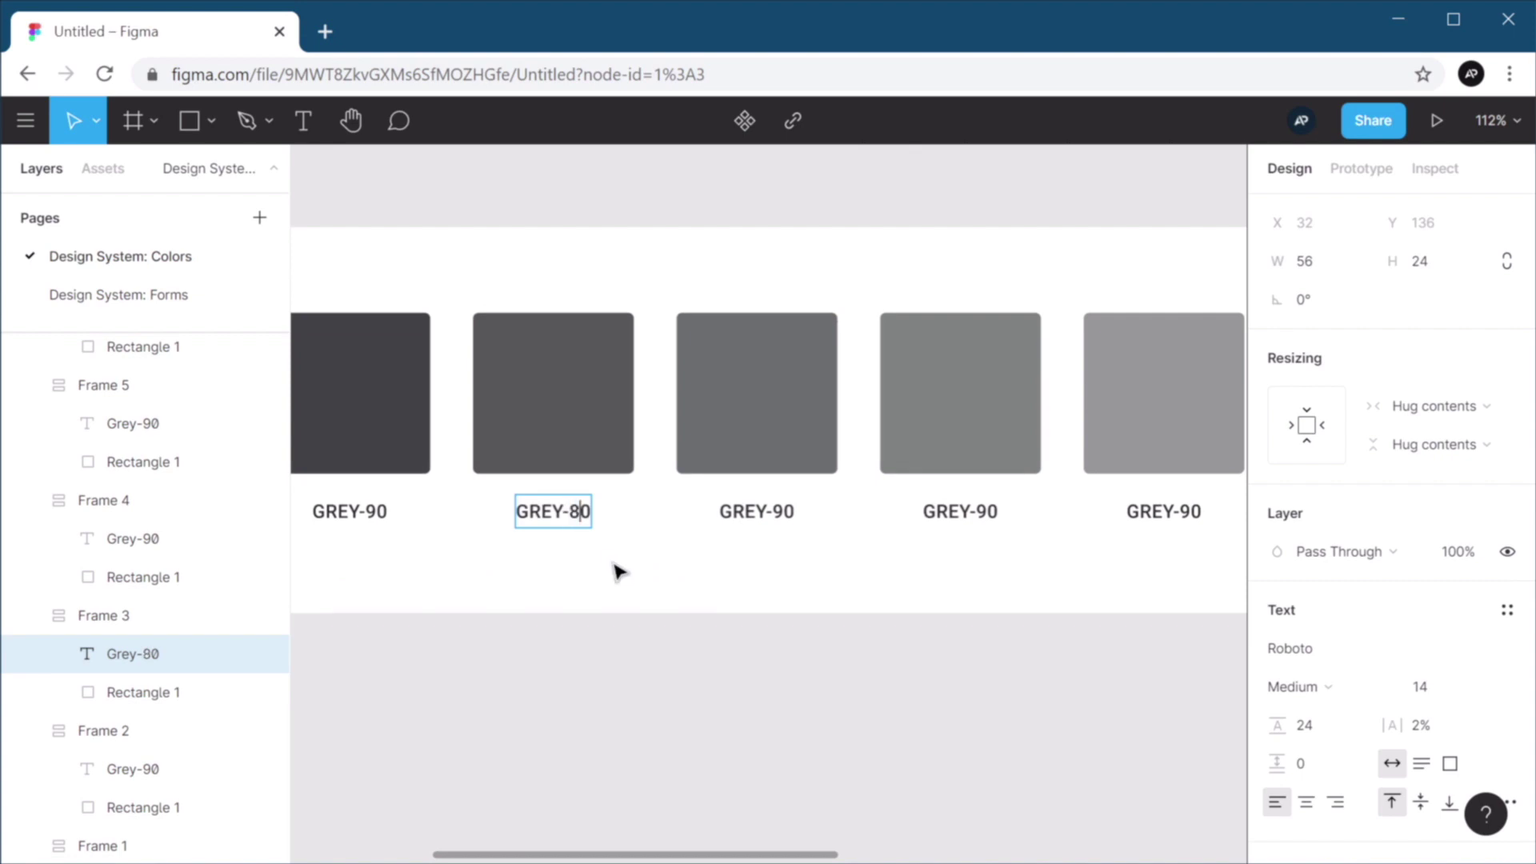
{"action": "double_click", "coordinate": [774, 511]}
{"action": "left_click", "coordinate": [773, 512]}
{"action": "key", "text": "Delete"}
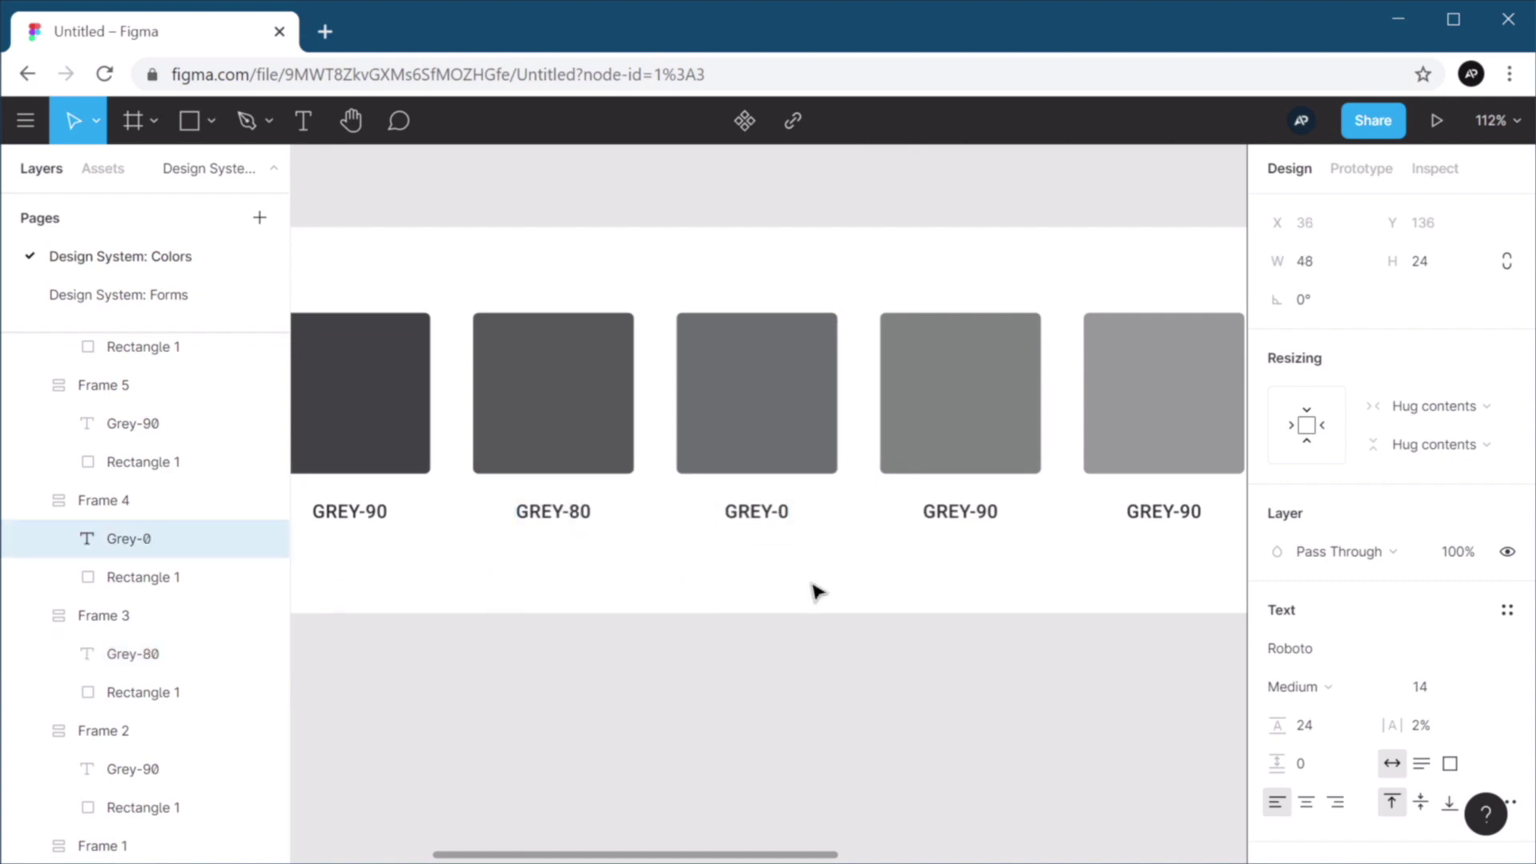
{"action": "type", "text": "7"}
Relabel the fifth swatch Grey-60 and the five lighter swatches Grey-50, Grey-40, Grey-30, Grey-20 and Grey-10.
{"action": "double_click", "coordinate": [980, 512]}
{"action": "left_click", "coordinate": [989, 512]}
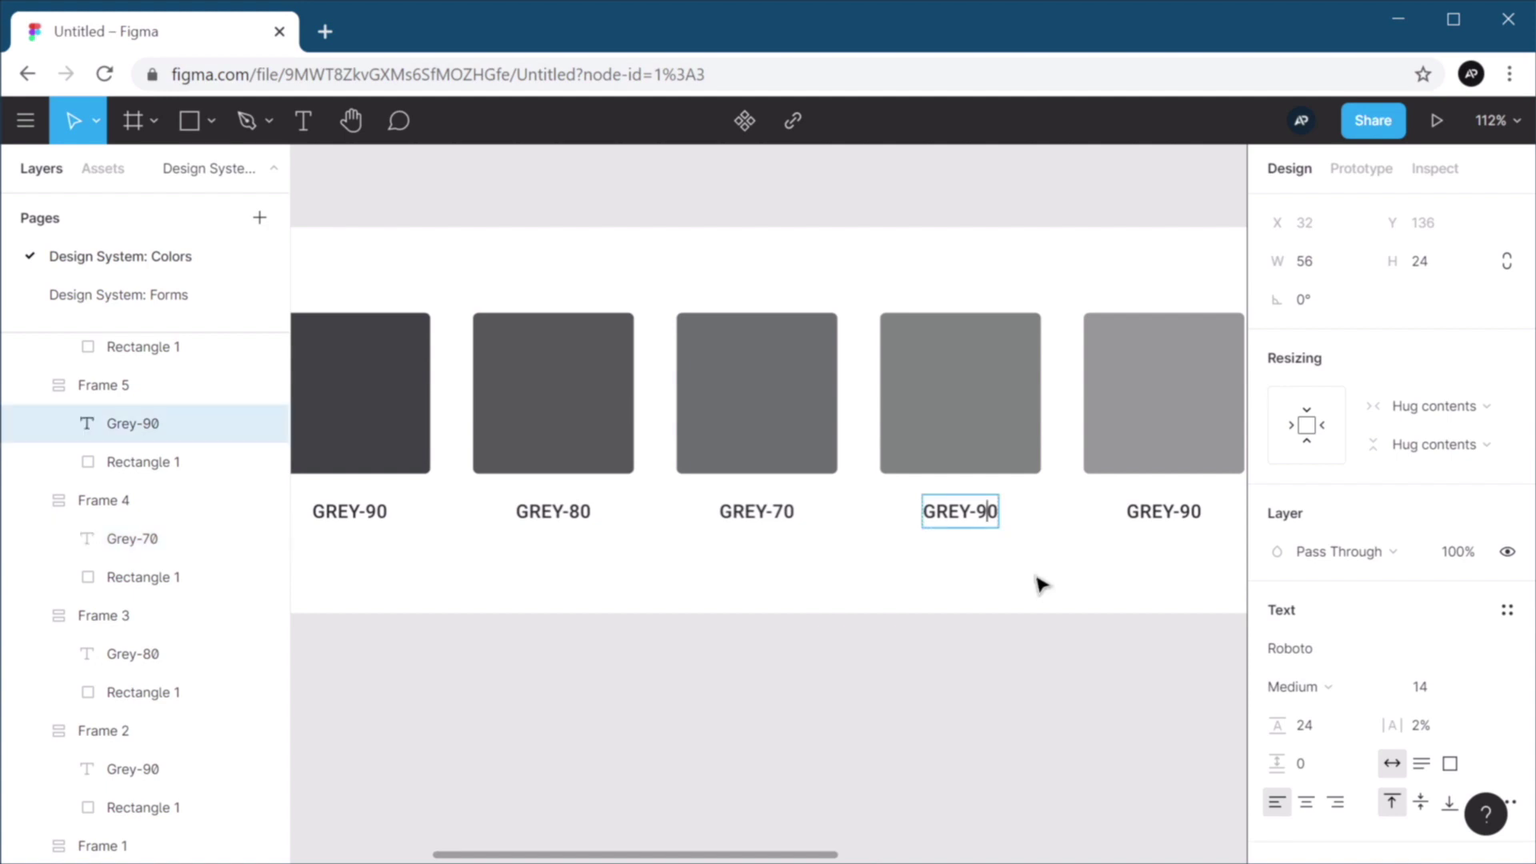
{"action": "key", "text": "BackSpace"}
{"action": "type", "text": "6"}
{"action": "double_click", "coordinate": [1164, 511]}
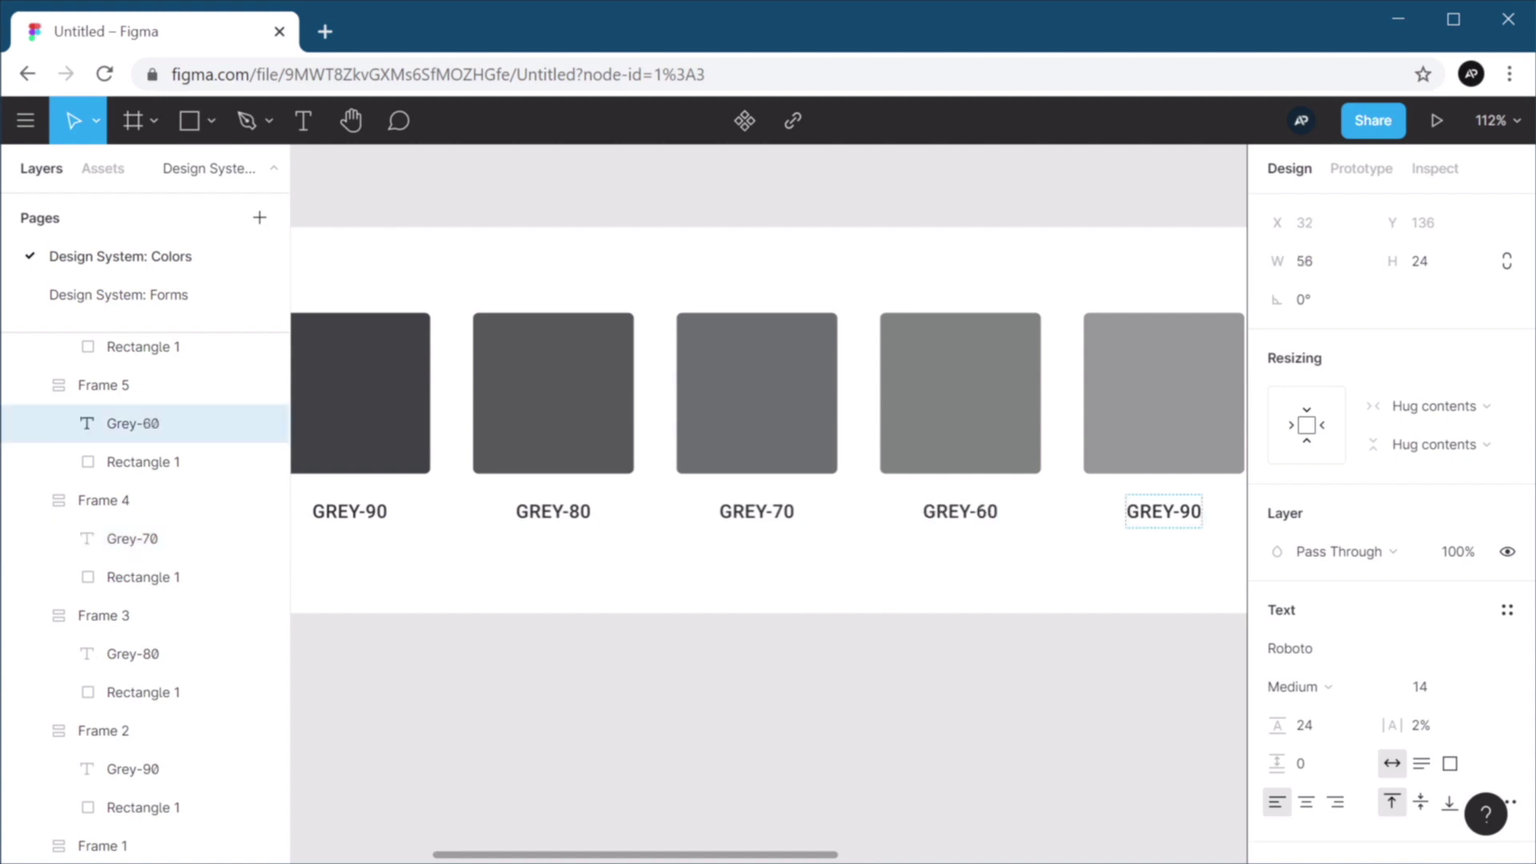
{"action": "left_click", "coordinate": [1192, 512]}
{"action": "key", "text": "BackSpace"}
{"action": "type", "text": "4"}
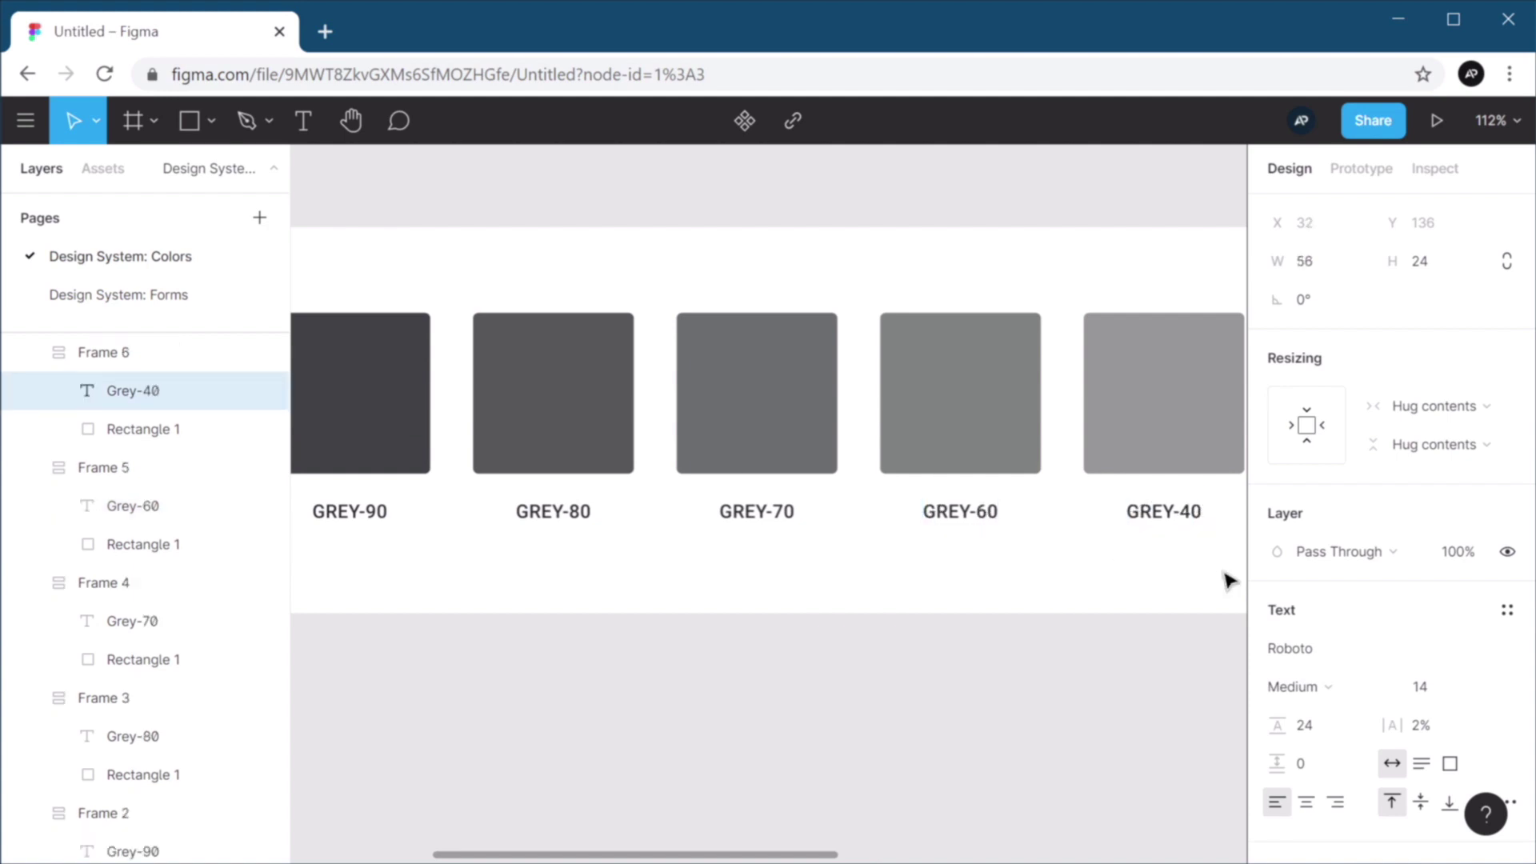
{"action": "key", "text": "Escape"}
{"action": "key", "text": "Escape"}
{"action": "key", "text": "shift+1"}
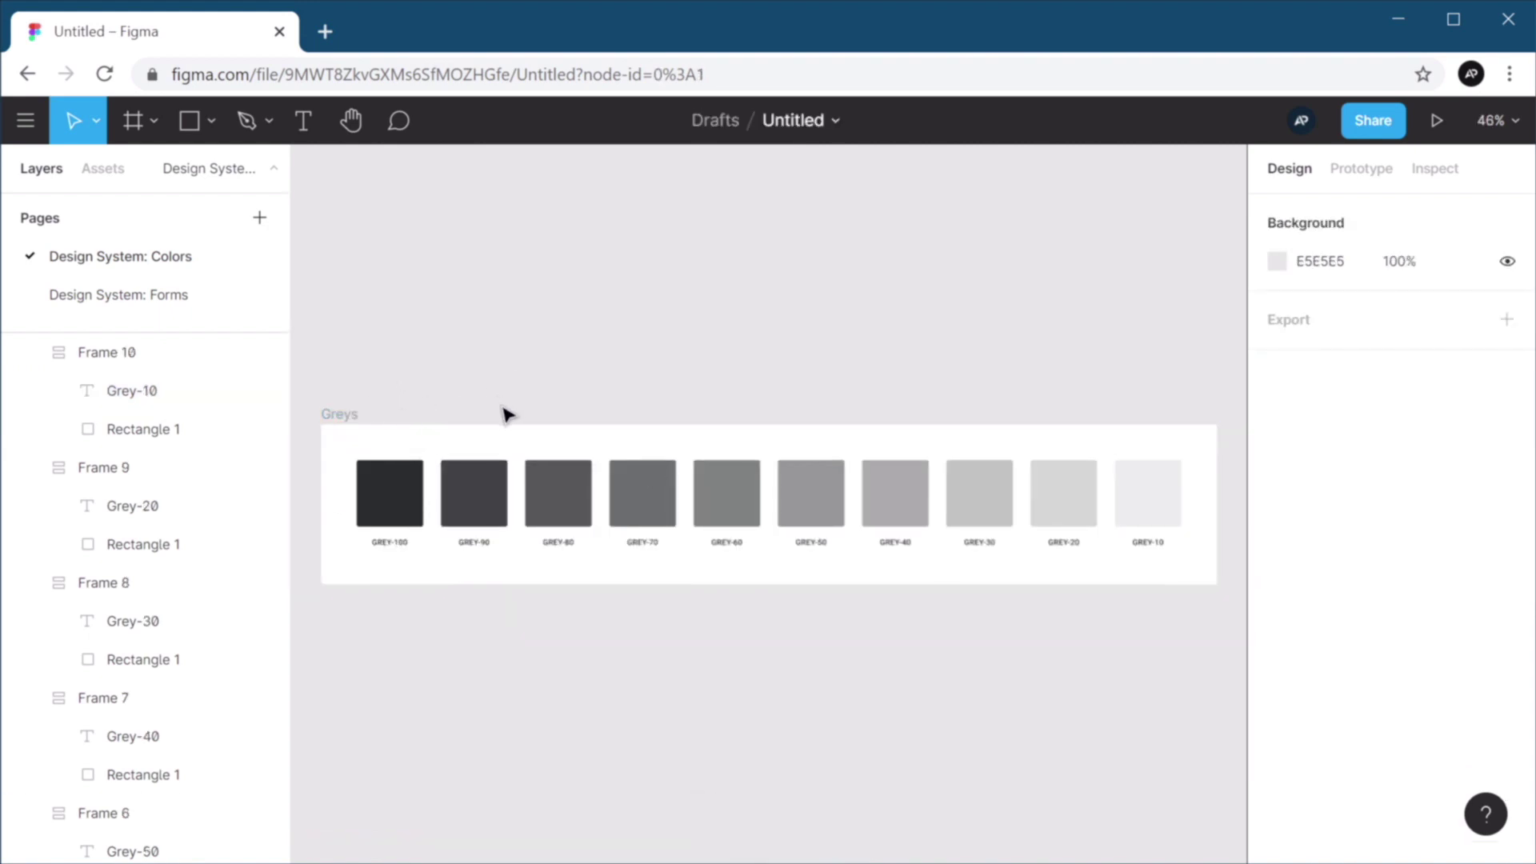
Place a duplicate of the Greys frame left-aligned below the original at X -248, Y 244, and rename it Primary.
{"action": "scroll", "coordinate": [685, 381], "scroll_direction": "down", "scroll_amount": 3}
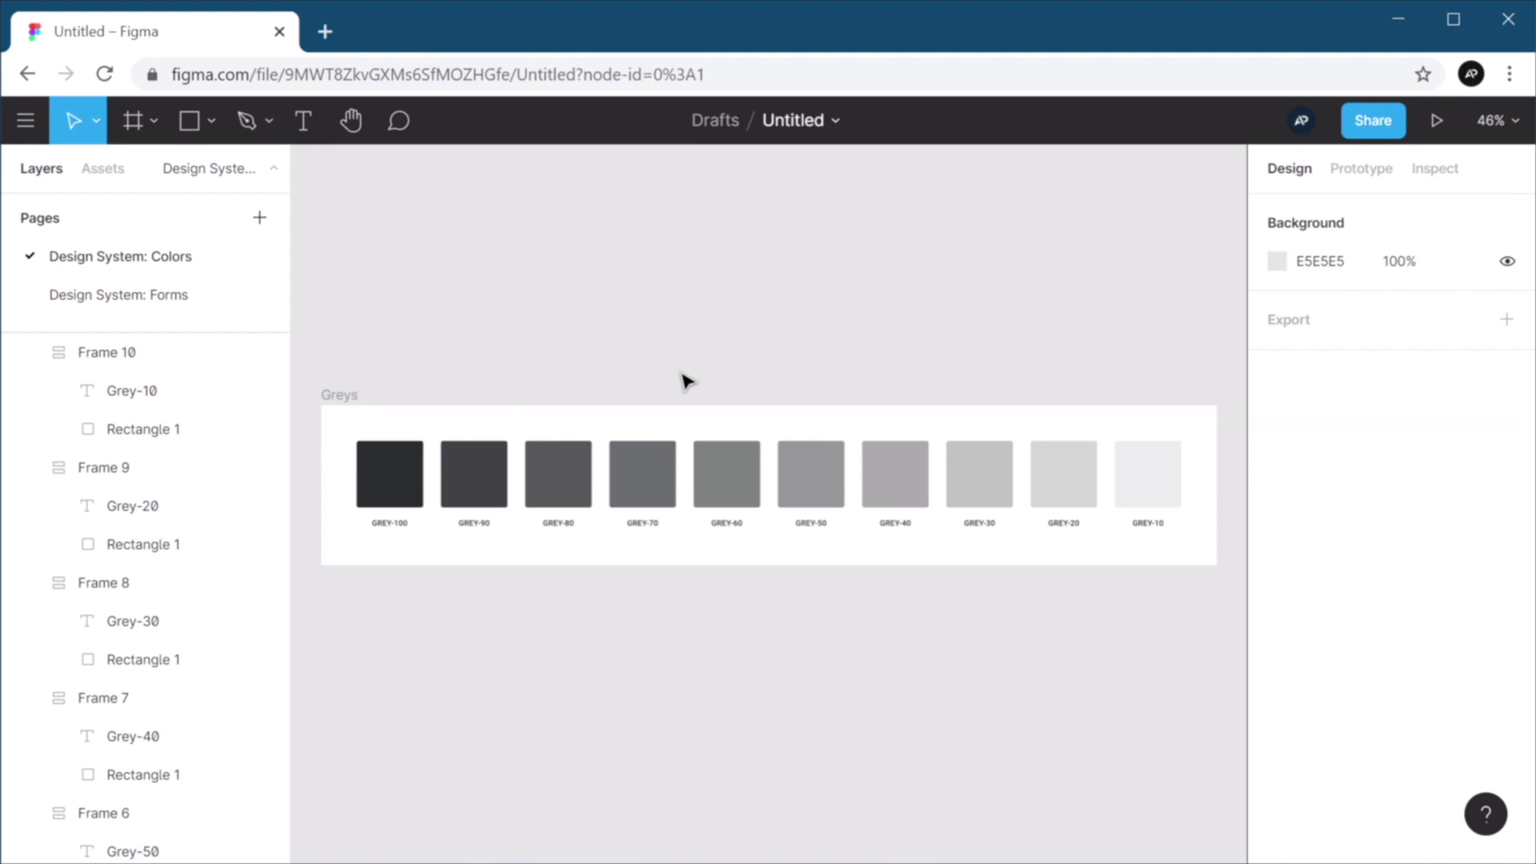
{"action": "left_click", "coordinate": [336, 296]}
{"action": "key", "text": "ctrl+d"}
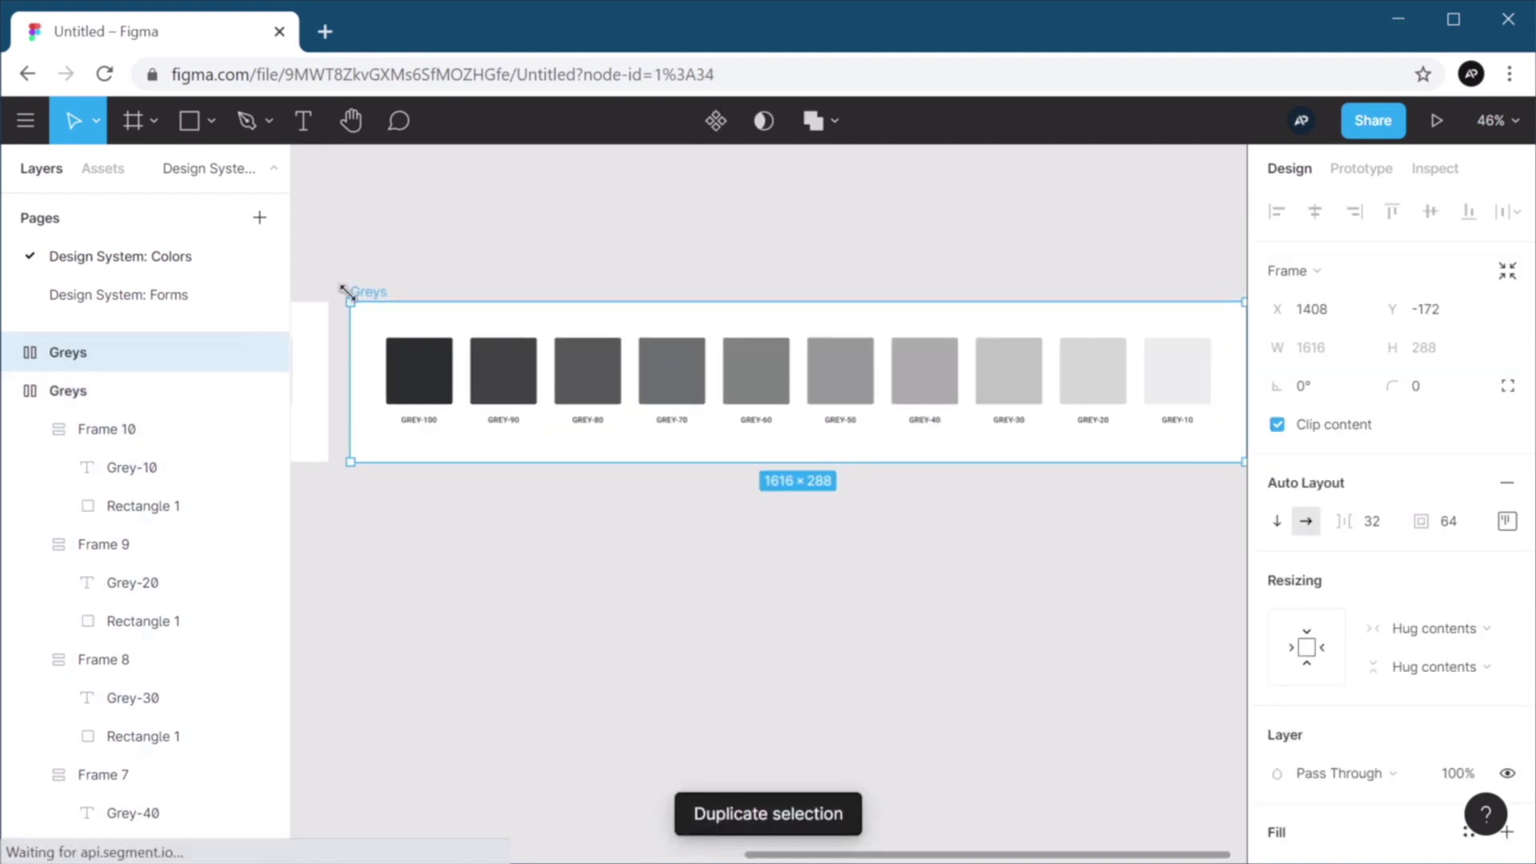
{"action": "left_click_drag", "start_coordinate": [370, 298], "coordinate": [337, 665]}
{"action": "left_click_drag", "start_coordinate": [536, 481], "coordinate": [1259, 400]}
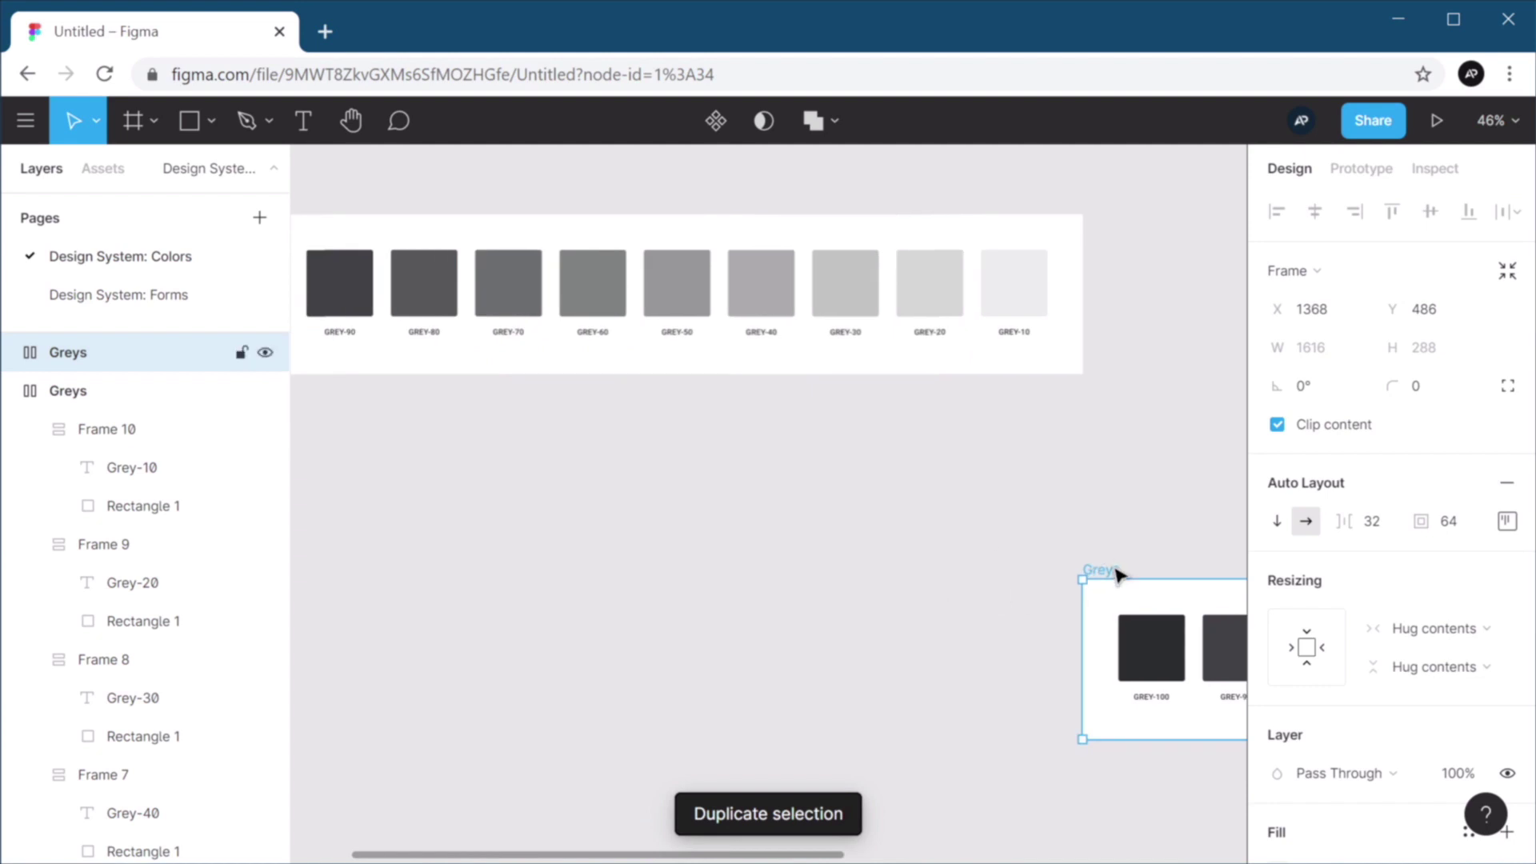
{"action": "left_click_drag", "start_coordinate": [1121, 576], "coordinate": [704, 498]}
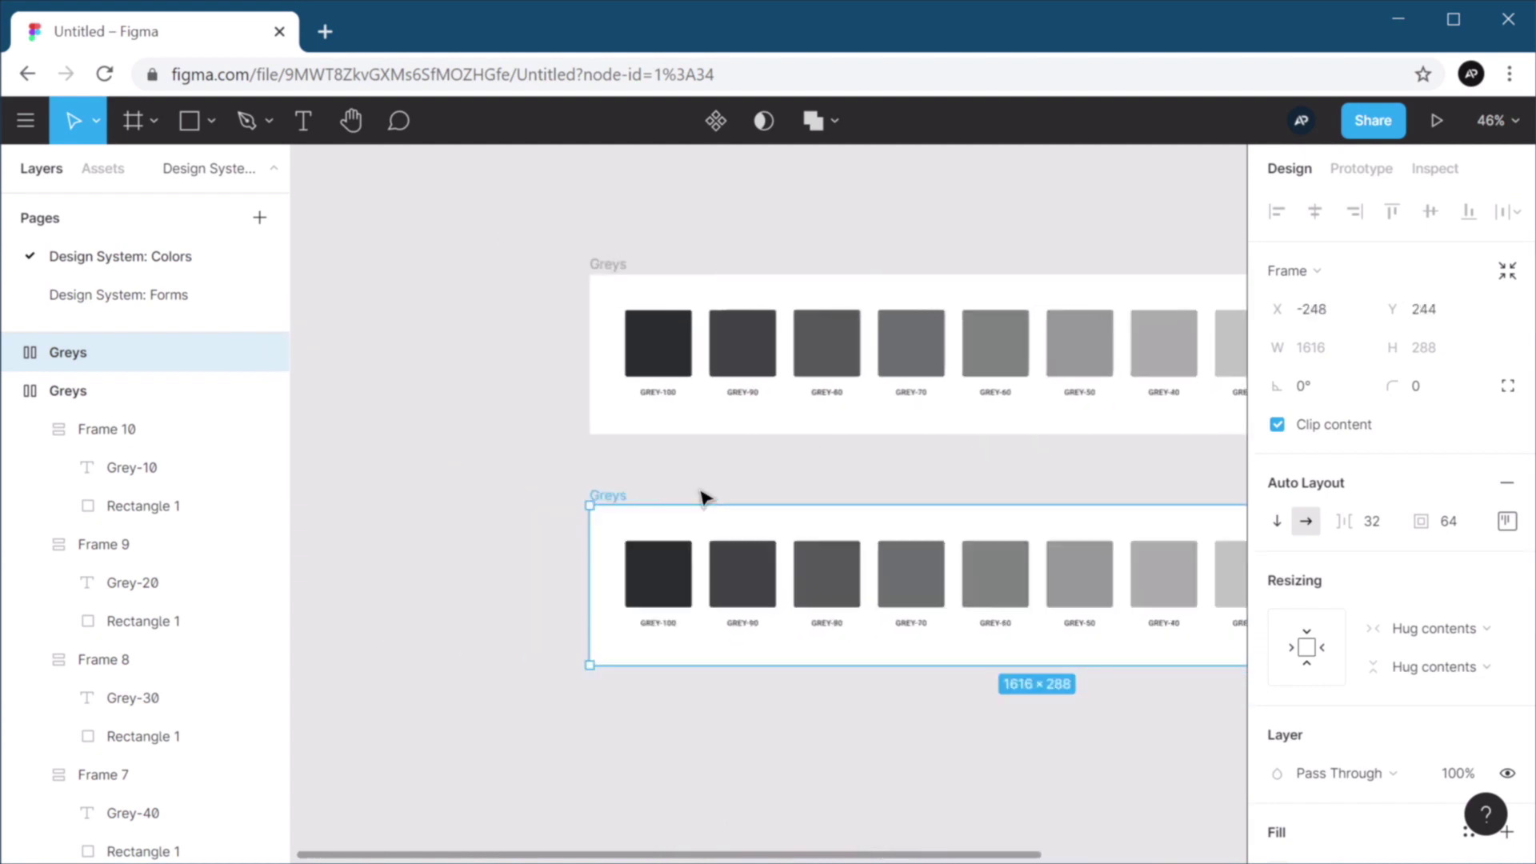
{"action": "key", "text": "ctrl+r"}
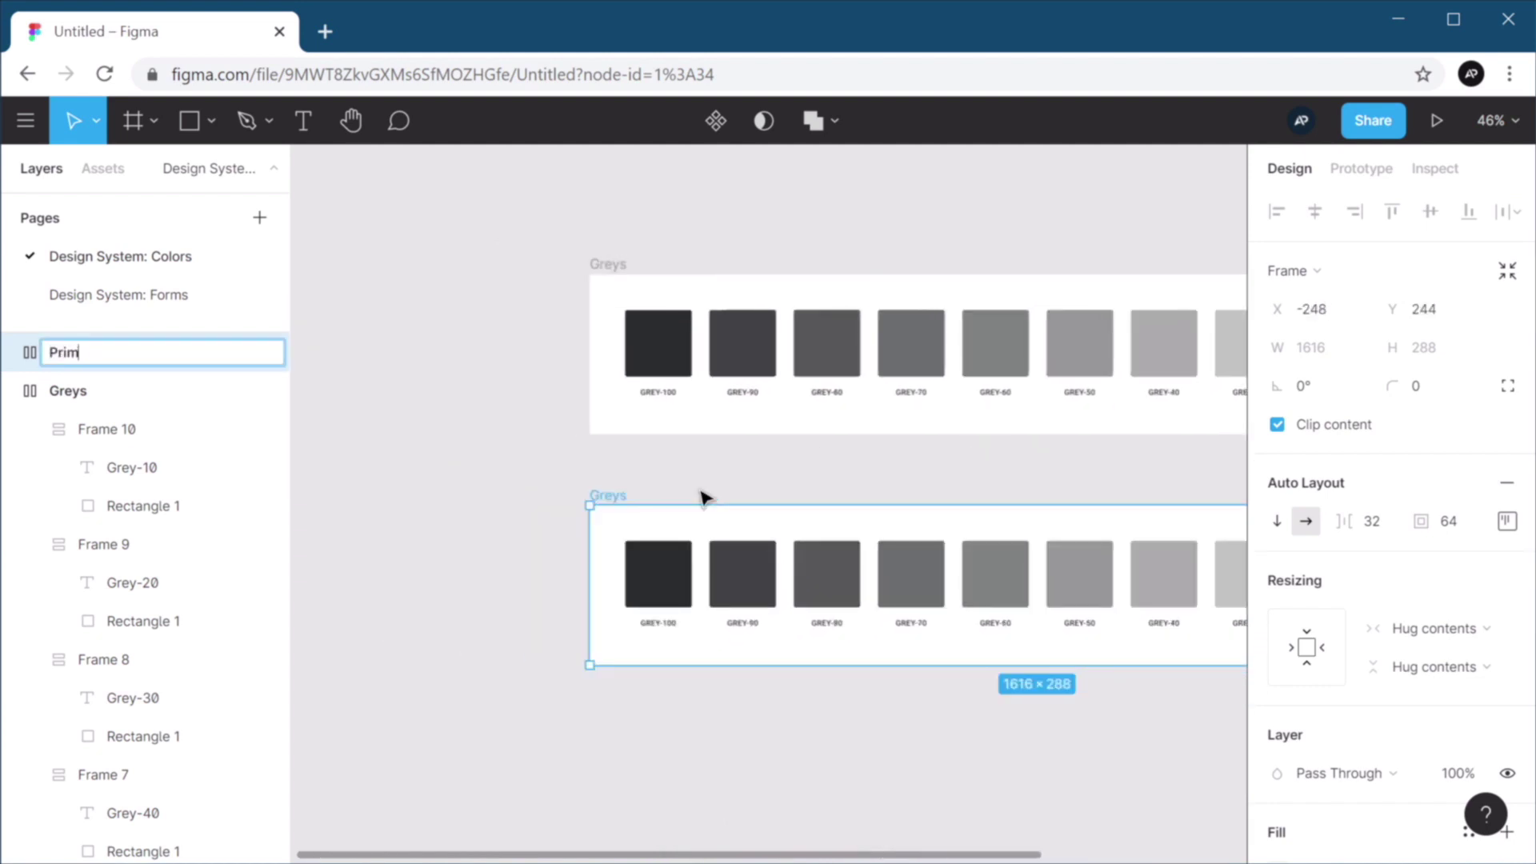
{"action": "key", "text": "Return"}
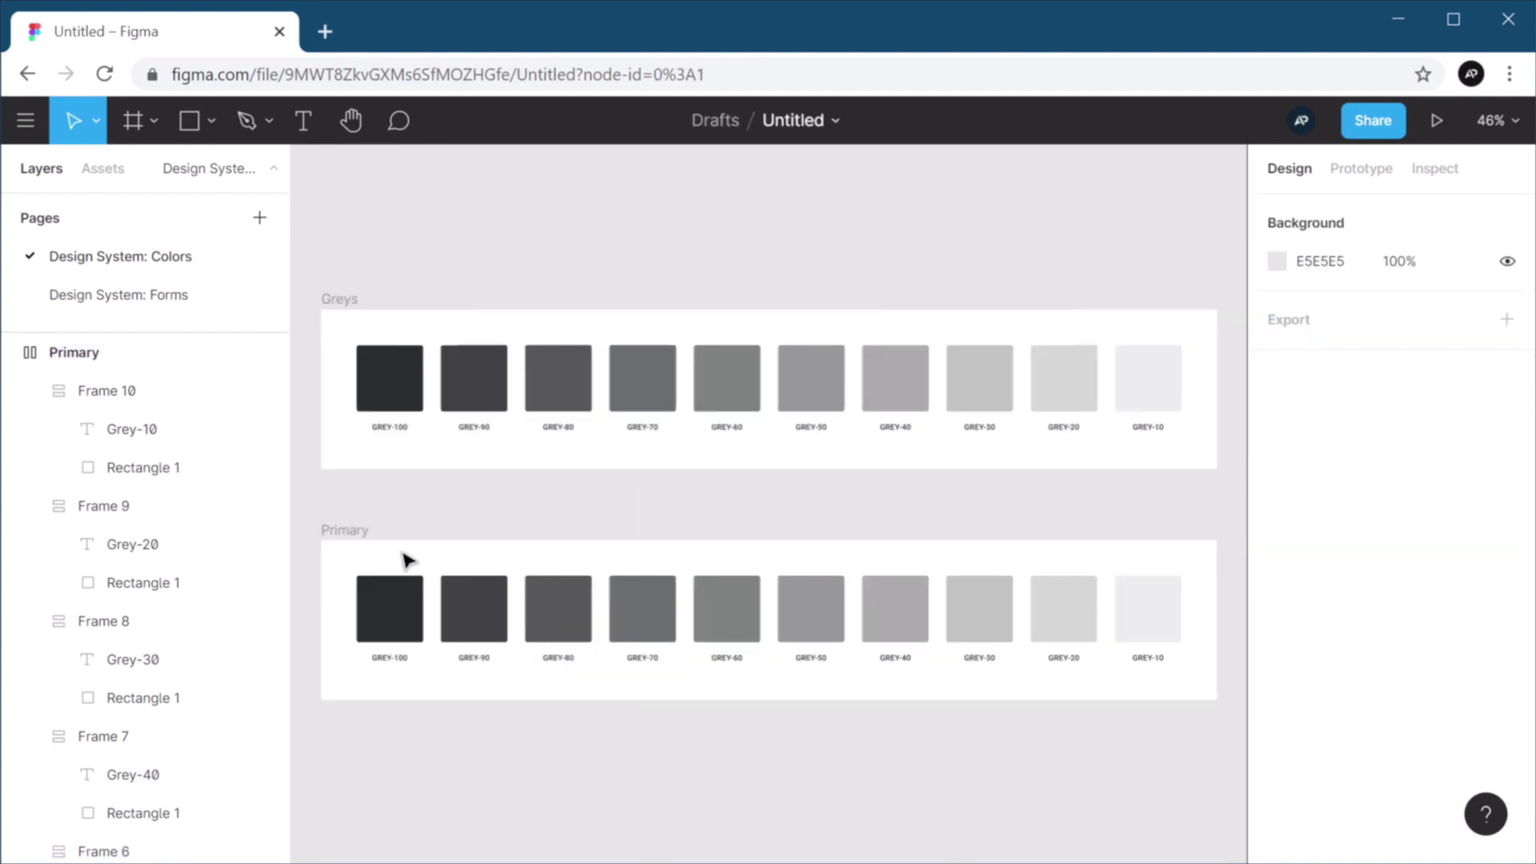
Change the 2D2E30 color at 100% opacity among the Primary frame's selection colors to E6342A.
{"action": "left_click", "coordinate": [349, 531]}
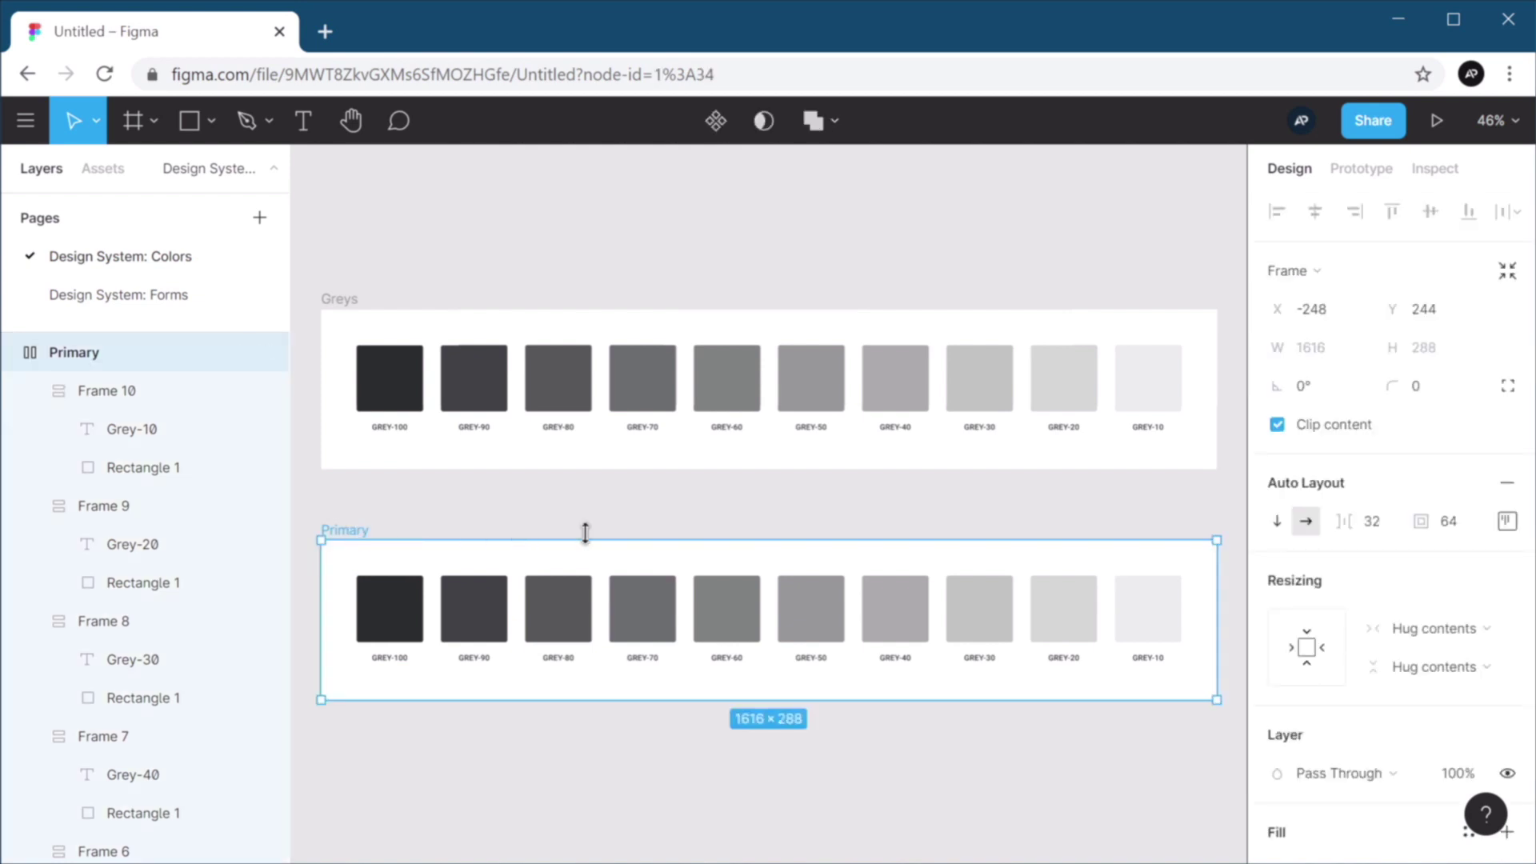
{"action": "scroll", "coordinate": [1304, 200], "scroll_direction": "down", "scroll_amount": 10}
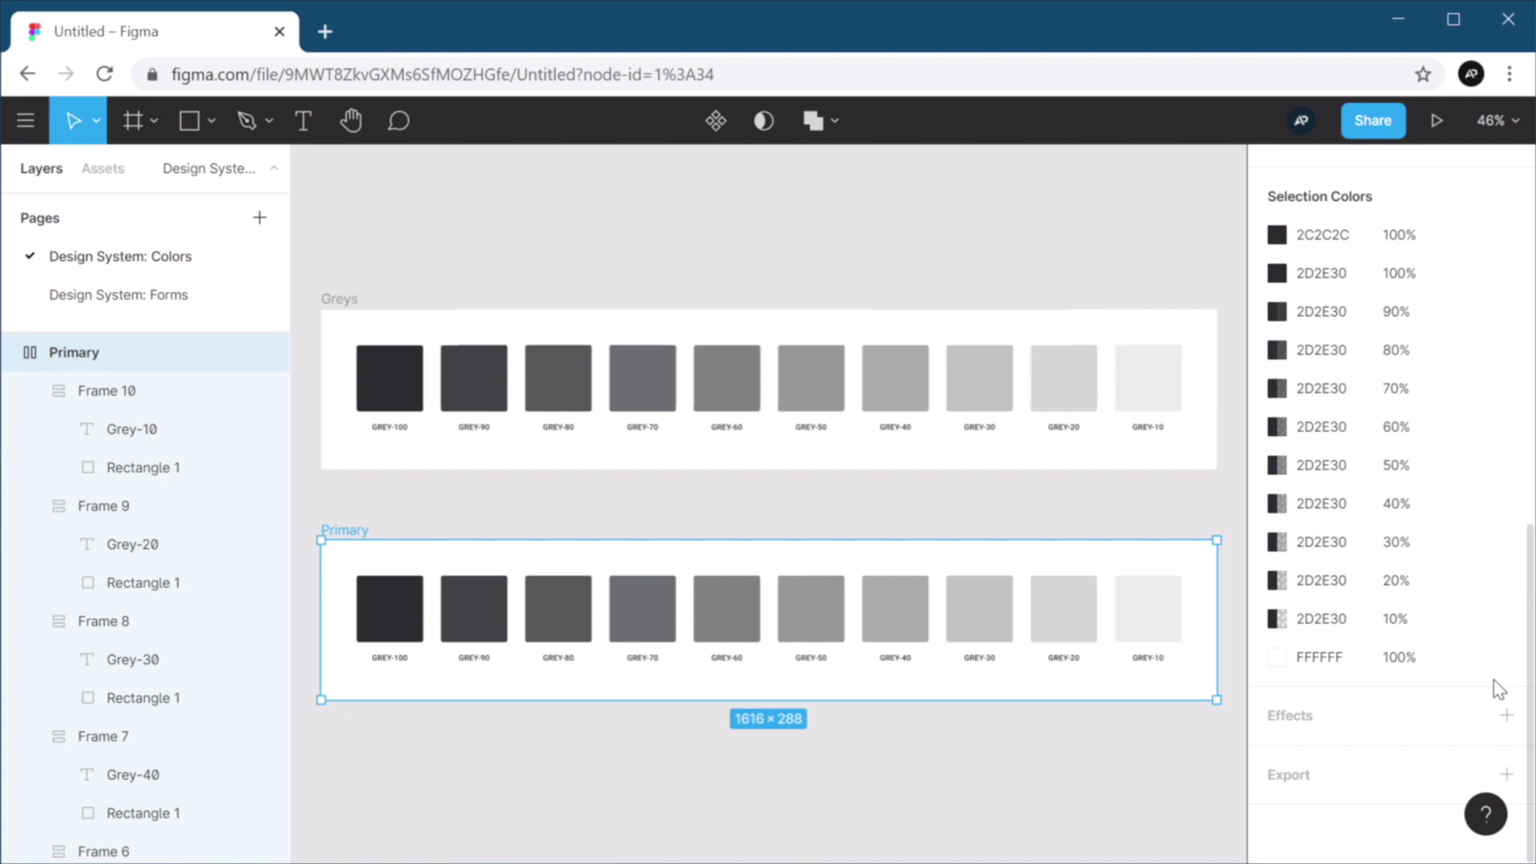
{"action": "left_click", "coordinate": [1347, 283]}
{"action": "type", "text": "E6342A"}
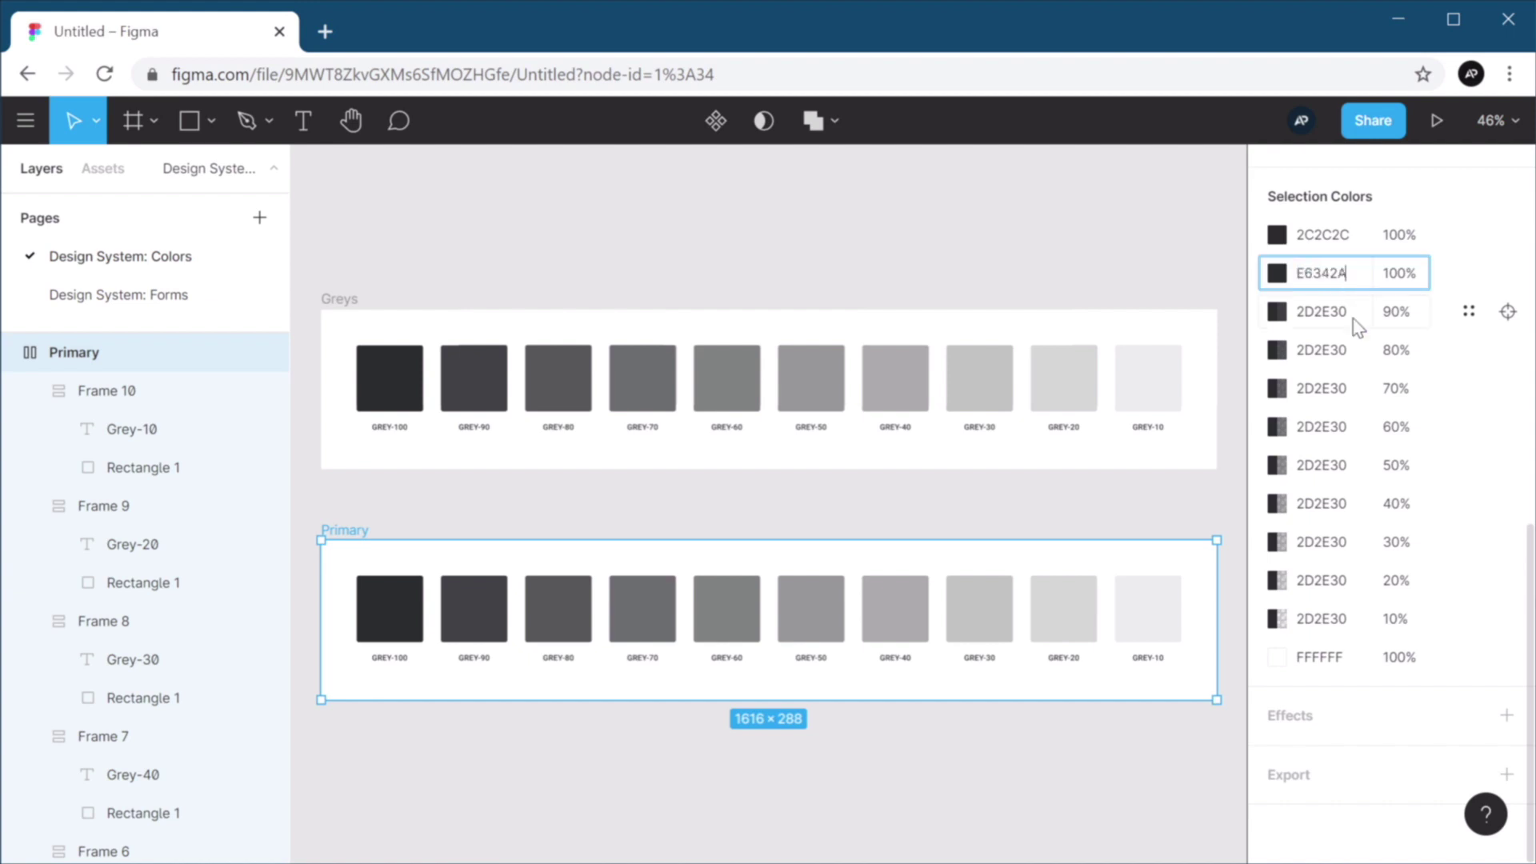
{"action": "key", "text": "Tab"}
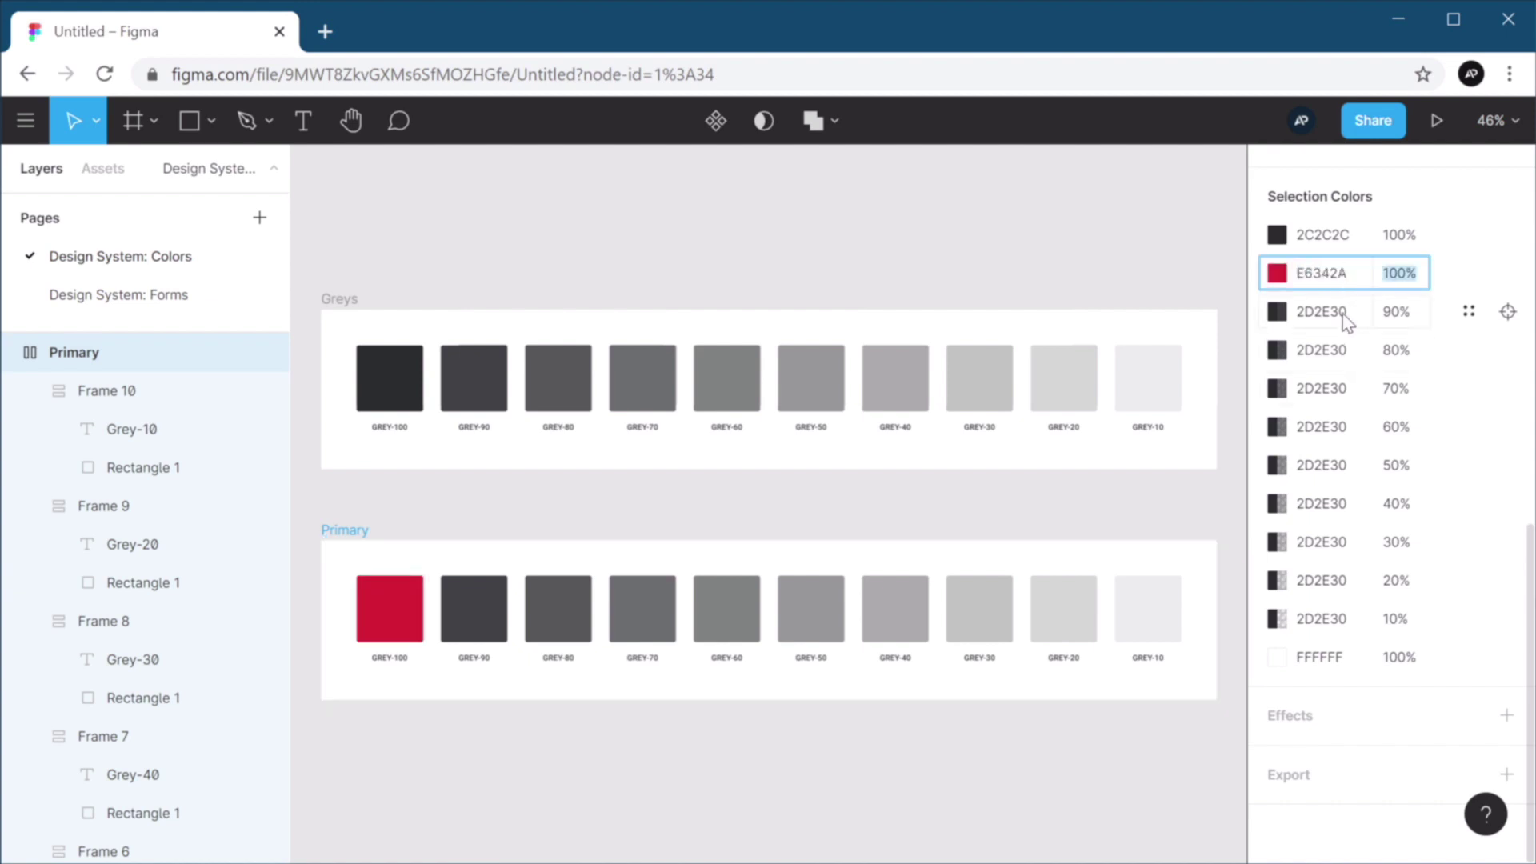
Change the 2D2E30 colors at 90% and 80% opacity among the Primary frame's selection colors to E6342A.
{"action": "key", "text": "Tab"}
{"action": "type", "text": "E6342A"}
{"action": "key", "text": "Tab"}
{"action": "key", "text": "Tab"}
{"action": "type", "text": "E6342A"}
{"action": "key", "text": "Tab"}
{"action": "key", "text": "Tab"}
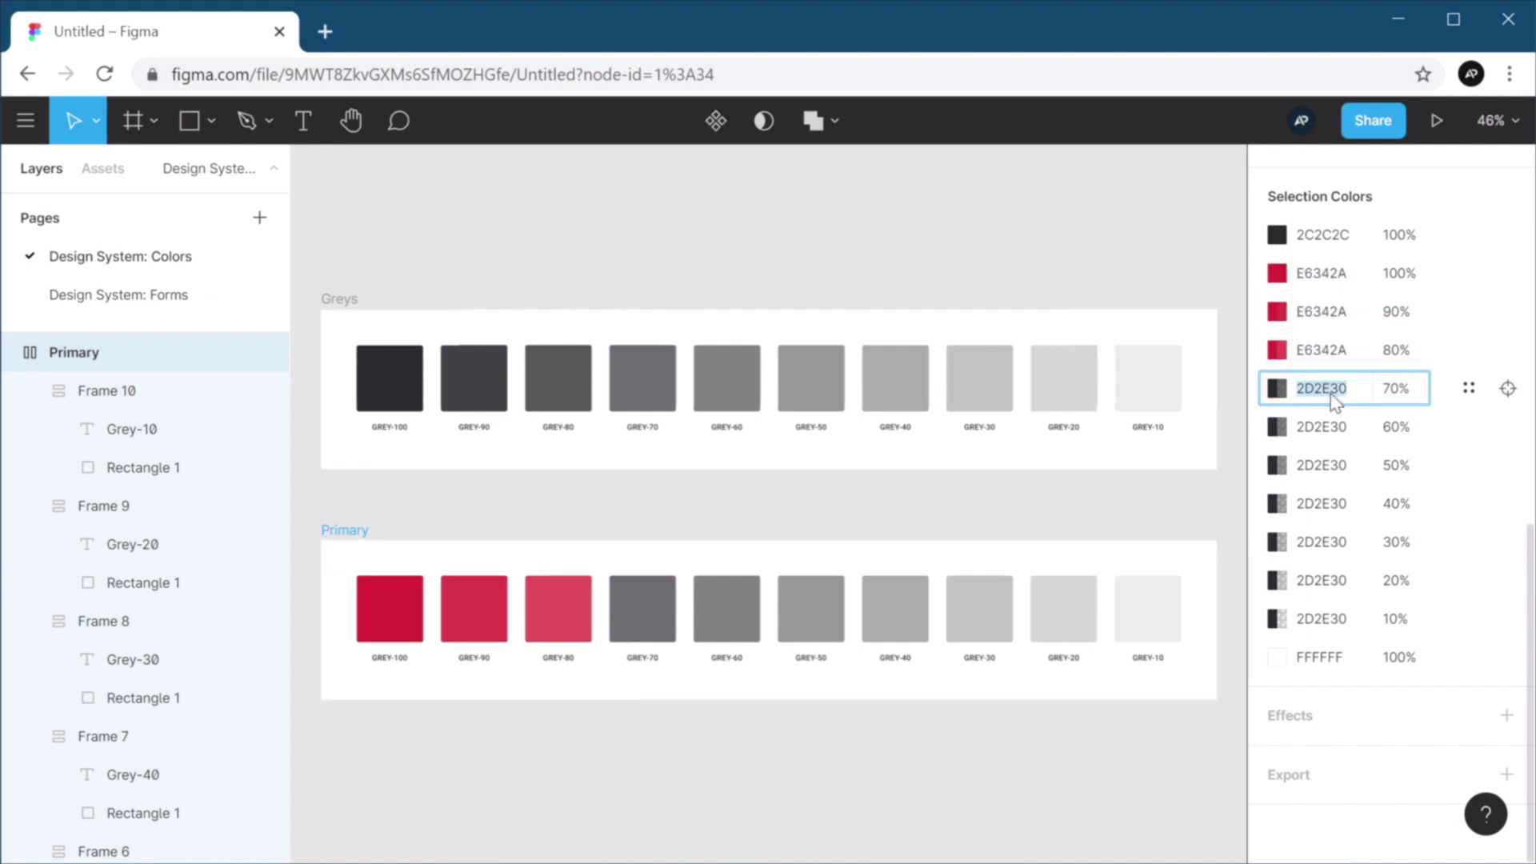
Recolor the Primary frame's 70%, 60%, 50% and 40% opacity selection colors to E6342A.
{"action": "type", "text": "E6342A"}
{"action": "key", "text": "Tab"}
{"action": "key", "text": "Tab"}
{"action": "type", "text": "E6342A"}
{"action": "key", "text": "Tab"}
{"action": "key", "text": "Tab"}
{"action": "type", "text": "E6342A"}
{"action": "key", "text": "Tab"}
{"action": "key", "text": "Tab"}
{"action": "type", "text": "E6342A"}
{"action": "key", "text": "Tab"}
{"action": "key", "text": "Tab"}
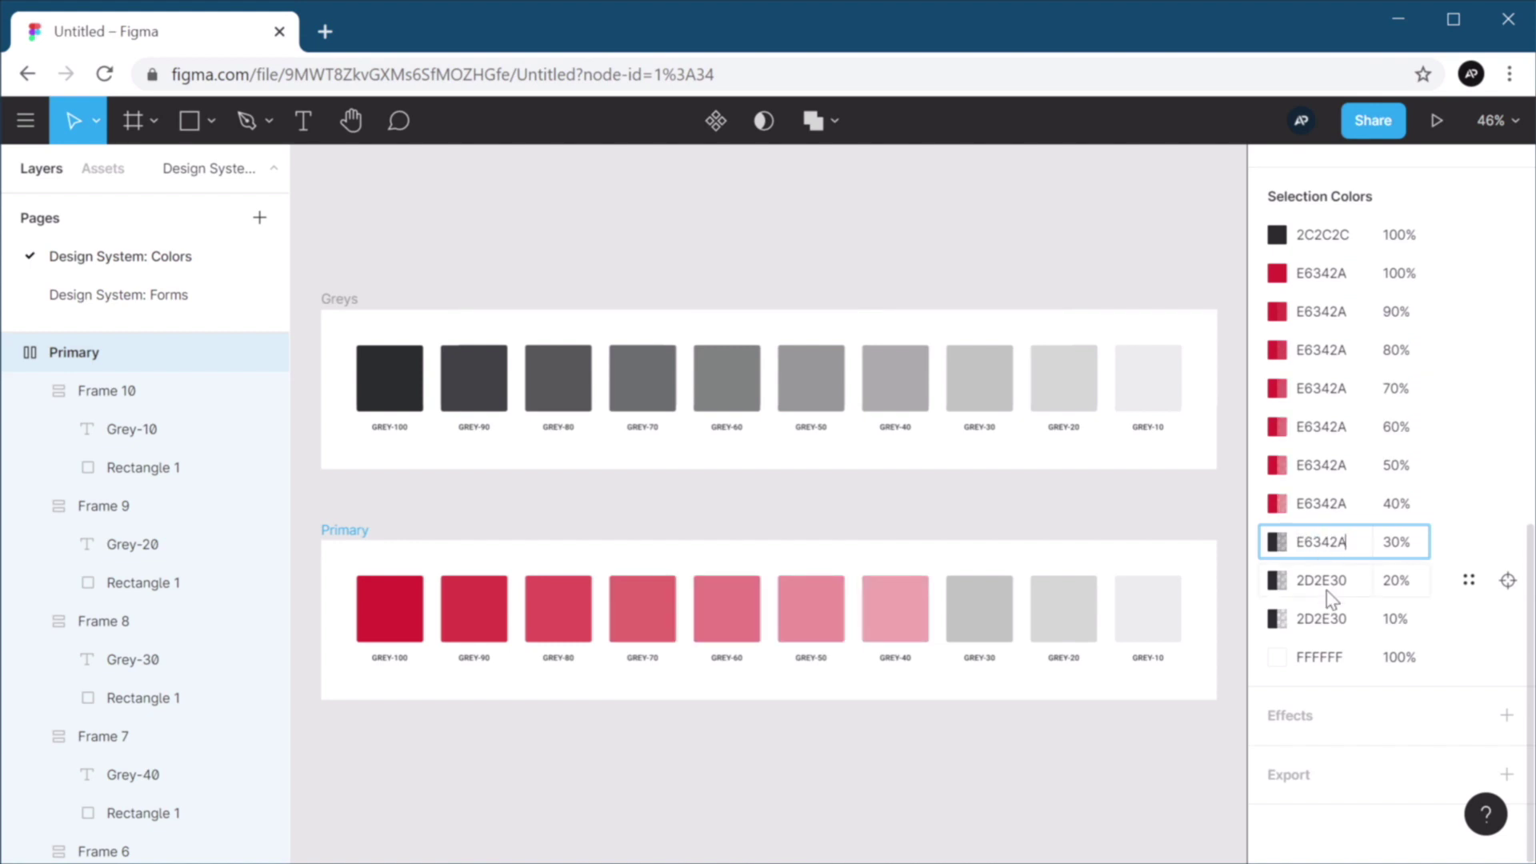
Set the Primary frame's remaining 30%, 20% and 10% opacity selection colors to E6342A.
{"action": "key", "text": "ctrl+v"}
{"action": "key", "text": "Tab"}
{"action": "key", "text": "Tab"}
{"action": "key", "text": "ctrl+v"}
{"action": "key", "text": "Tab"}
{"action": "key", "text": "Tab"}
{"action": "type", "text": "E6342A"}
{"action": "key", "text": "Tab"}
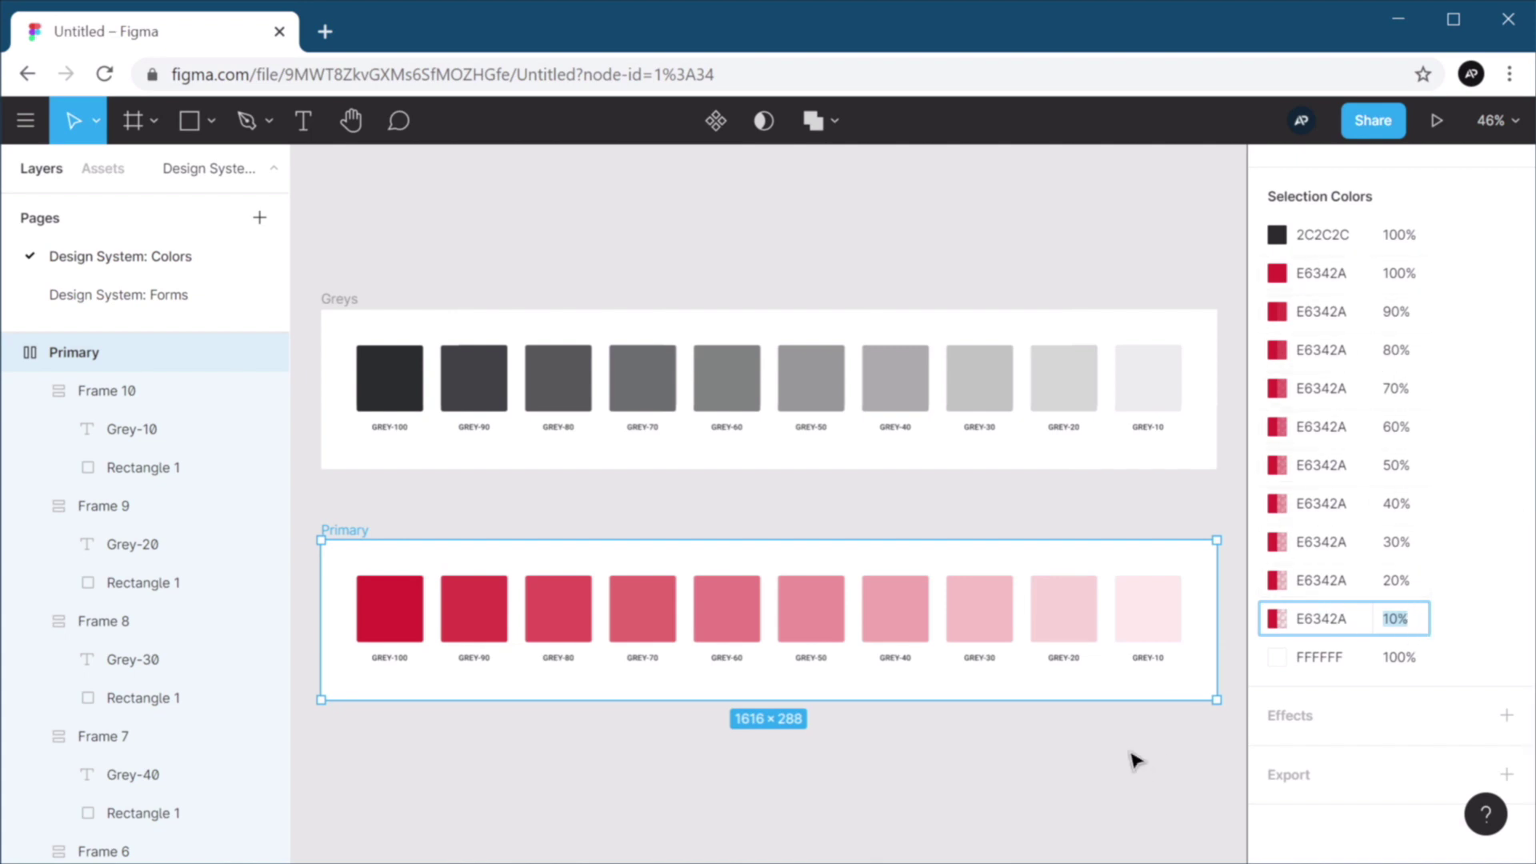
{"action": "left_click", "coordinate": [1075, 803]}
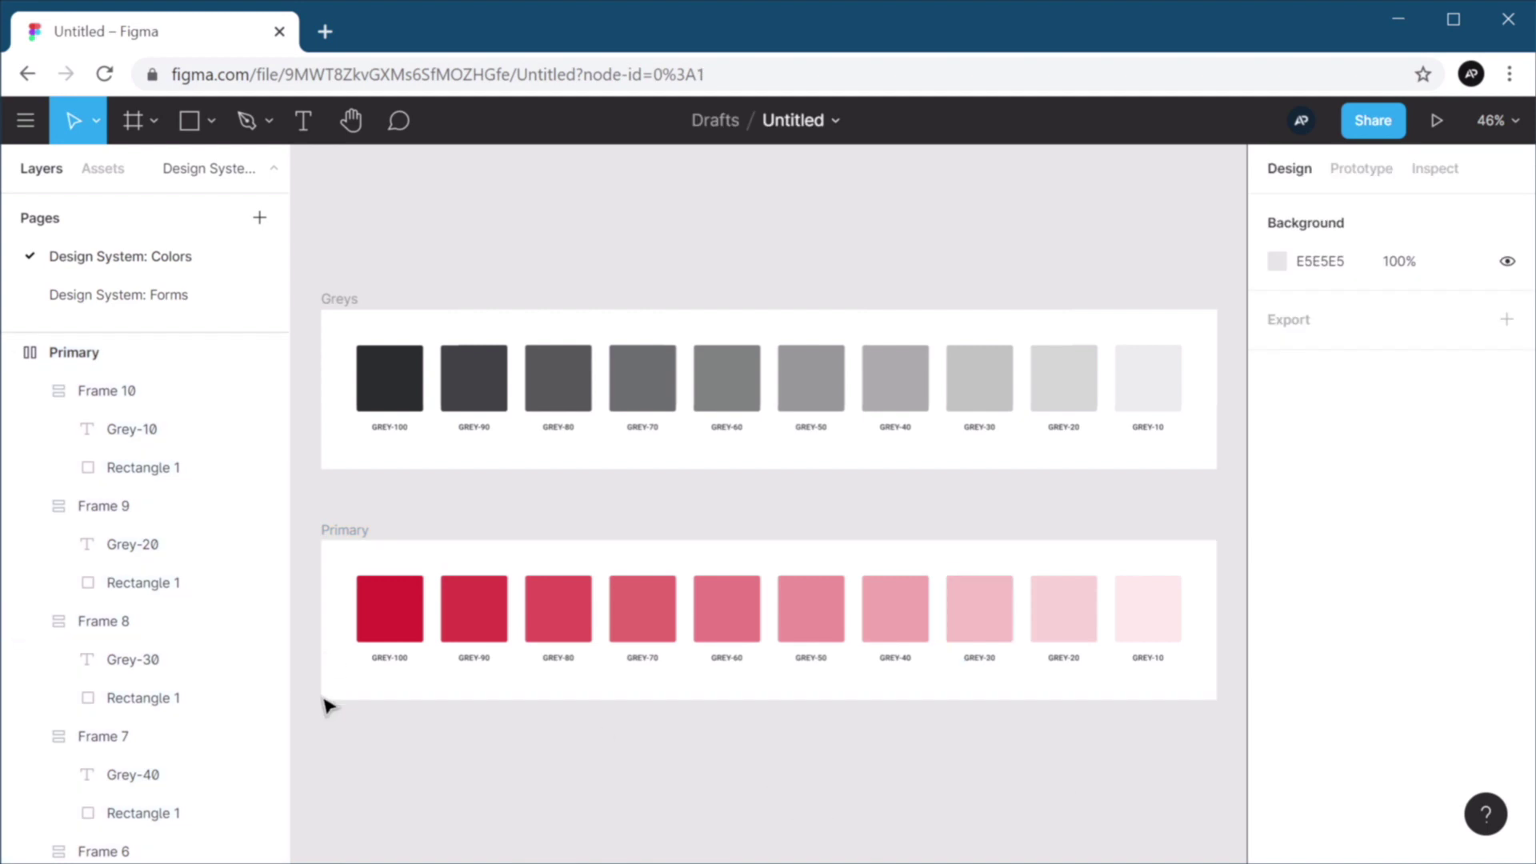
Change the labels of the first two red swatches in the Primary frame to Primary-100 and Primary-90.
{"action": "scroll", "coordinate": [328, 705], "scroll_direction": "up", "scroll_amount": 5}
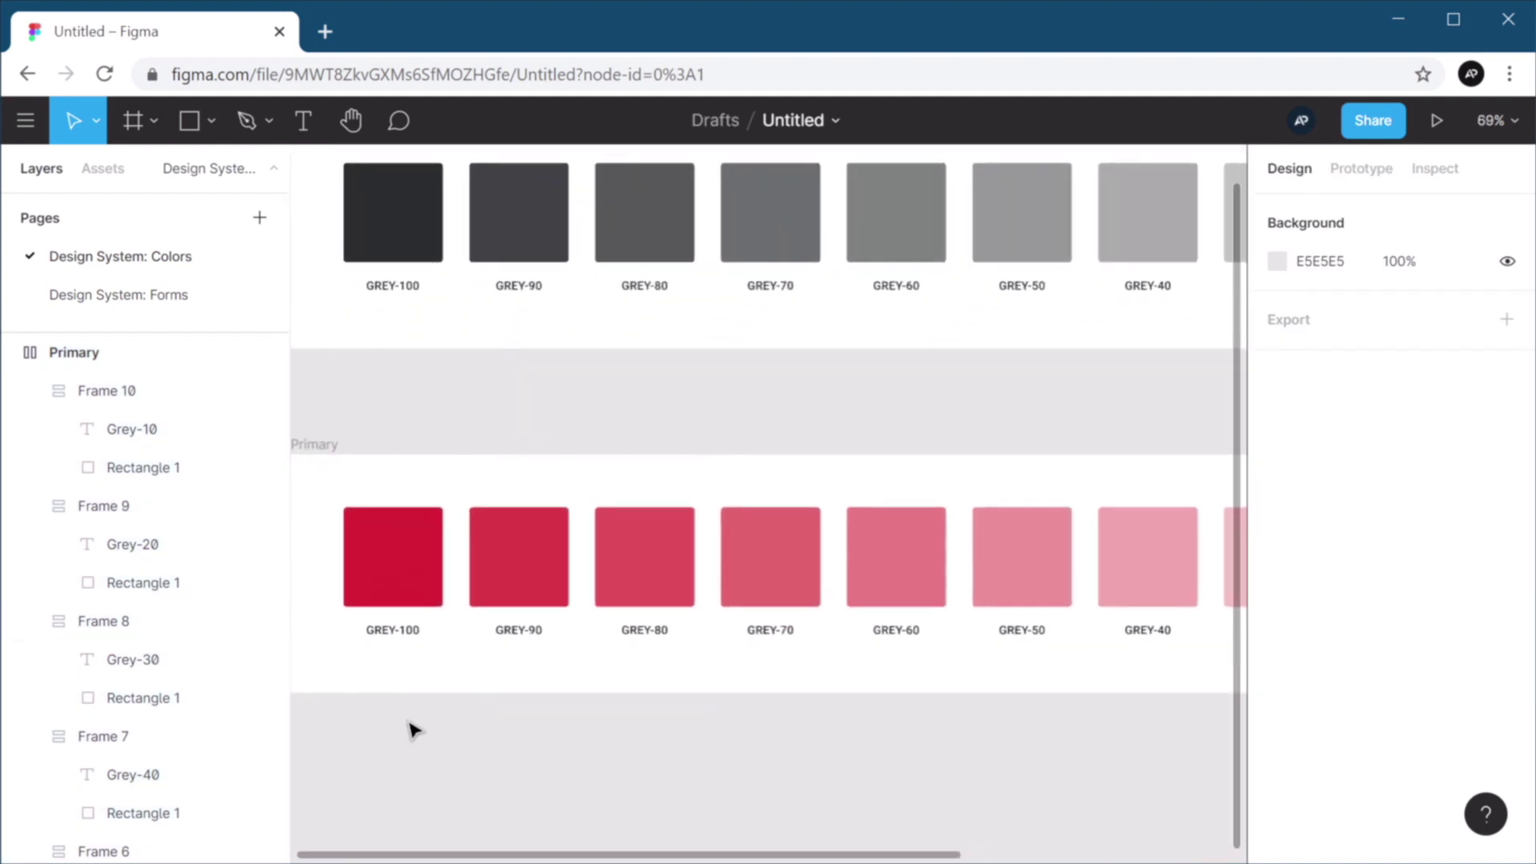
{"action": "scroll", "coordinate": [432, 702], "scroll_direction": "up", "scroll_amount": 3}
{"action": "left_click_drag", "start_coordinate": [500, 723], "coordinate": [760, 627]}
{"action": "left_click", "coordinate": [660, 547]}
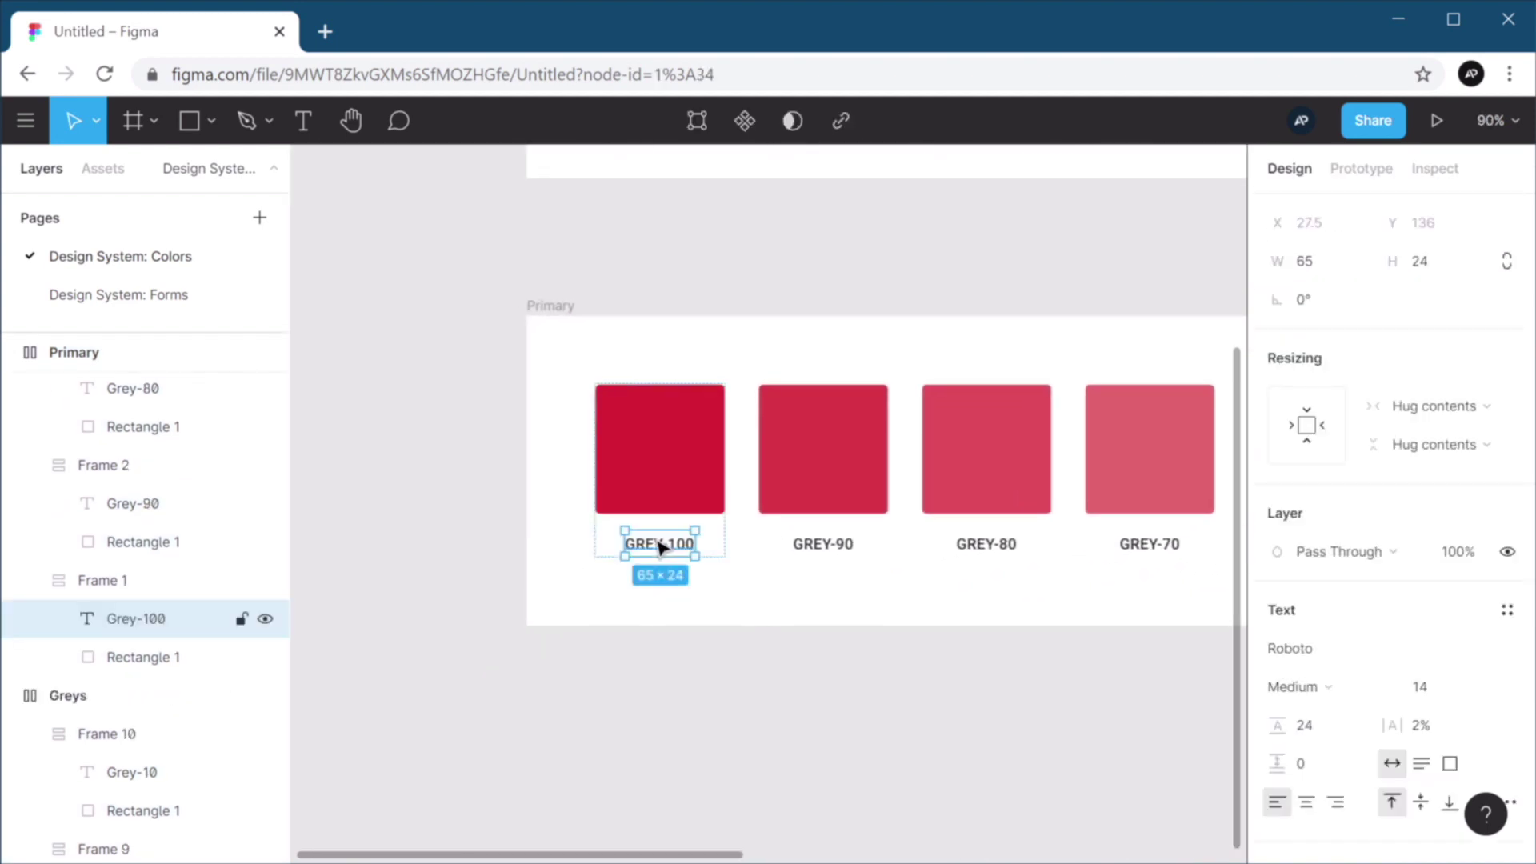
{"action": "double_click", "coordinate": [661, 546]}
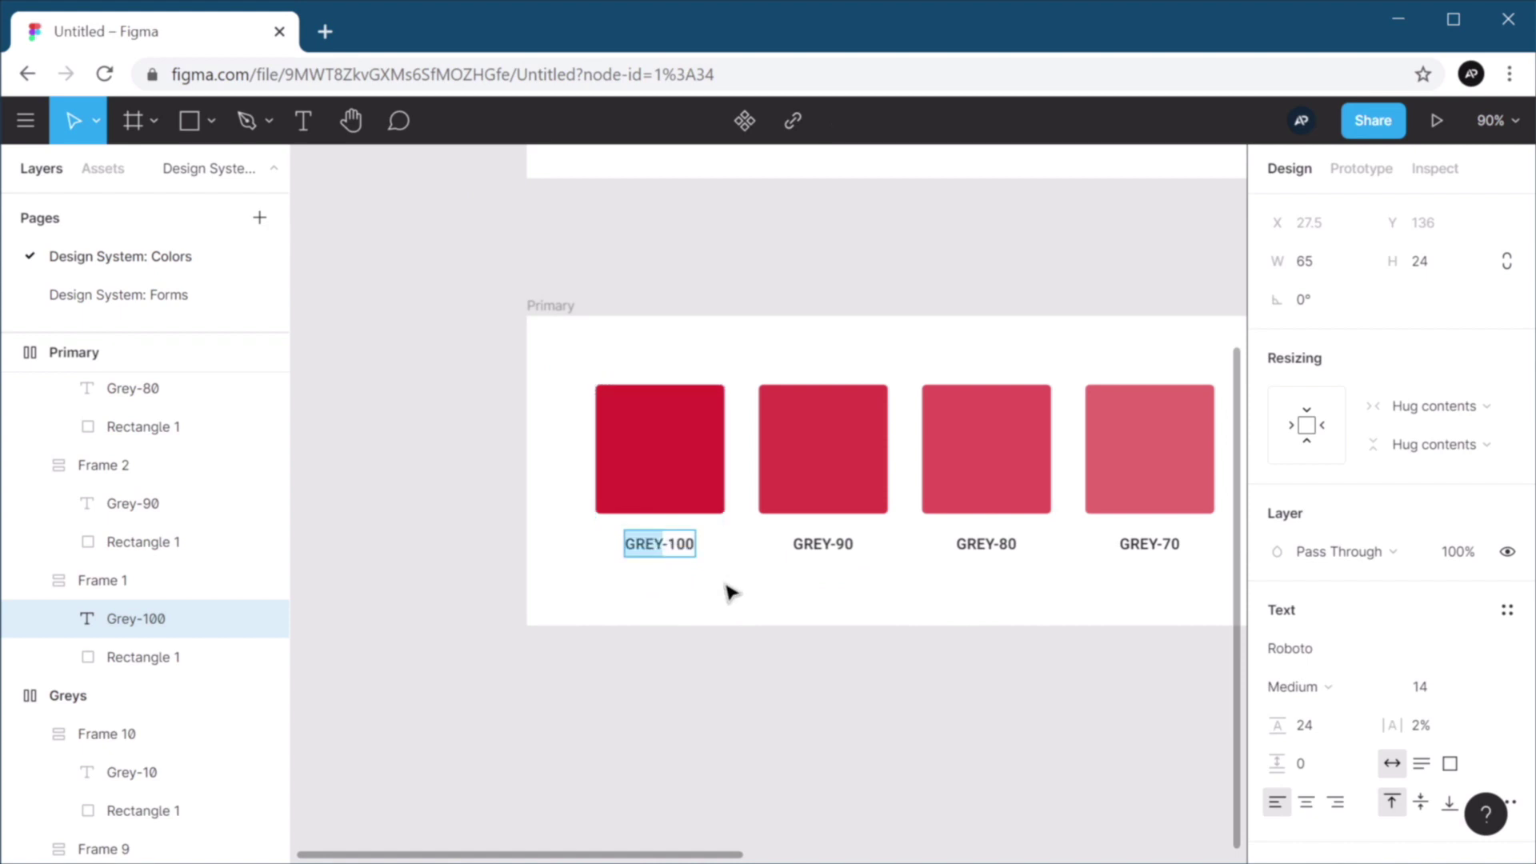
{"action": "type", "text": "Primary"}
{"action": "key", "text": "Escape"}
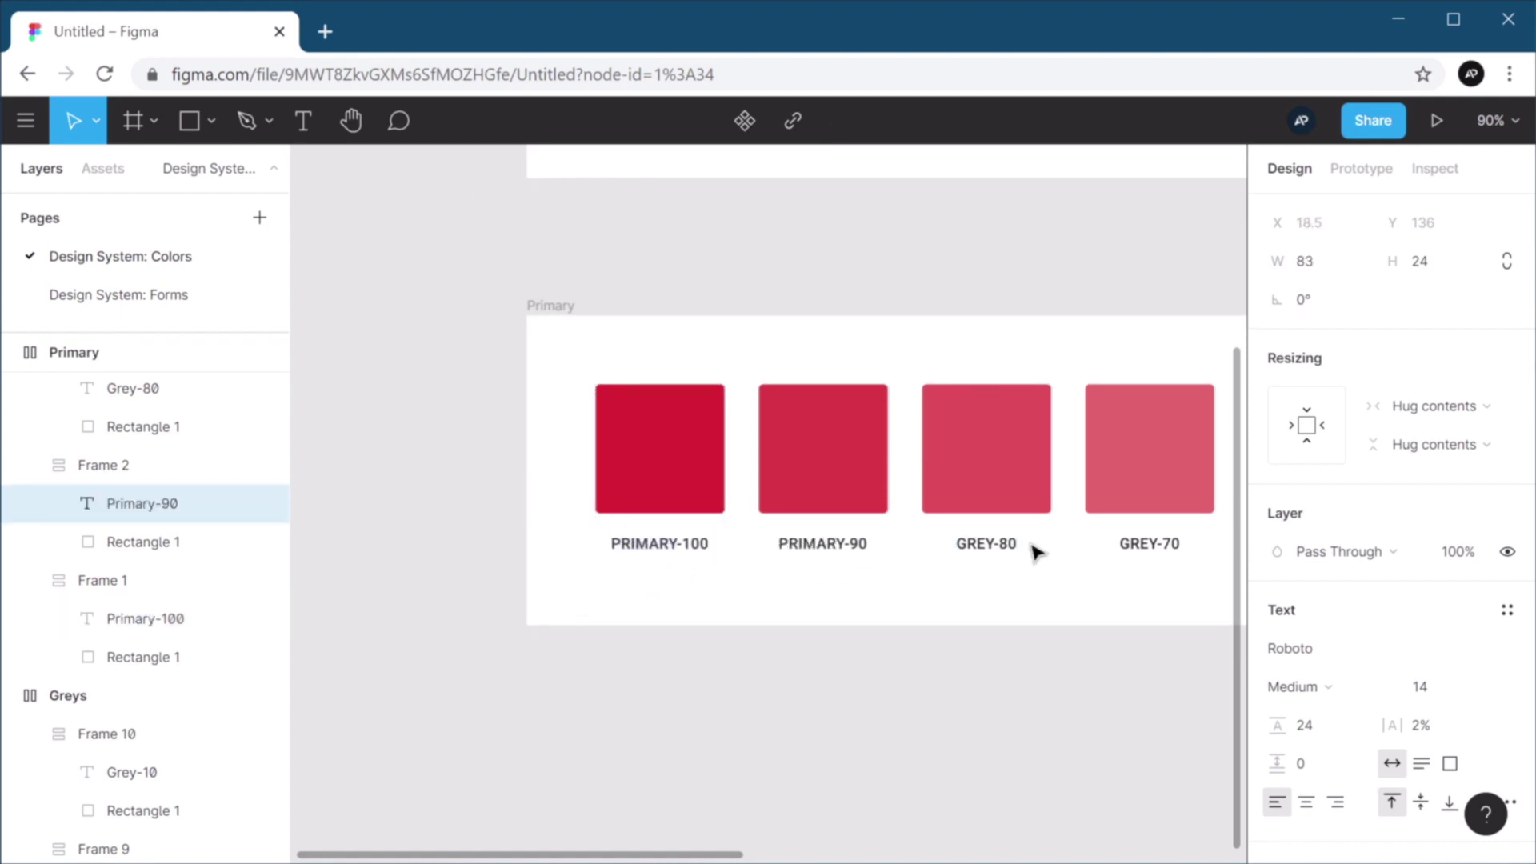
Relabel the remaining Primary swatches in steps of ten from Primary-80 through Primary-10.
{"action": "left_click", "coordinate": [992, 544]}
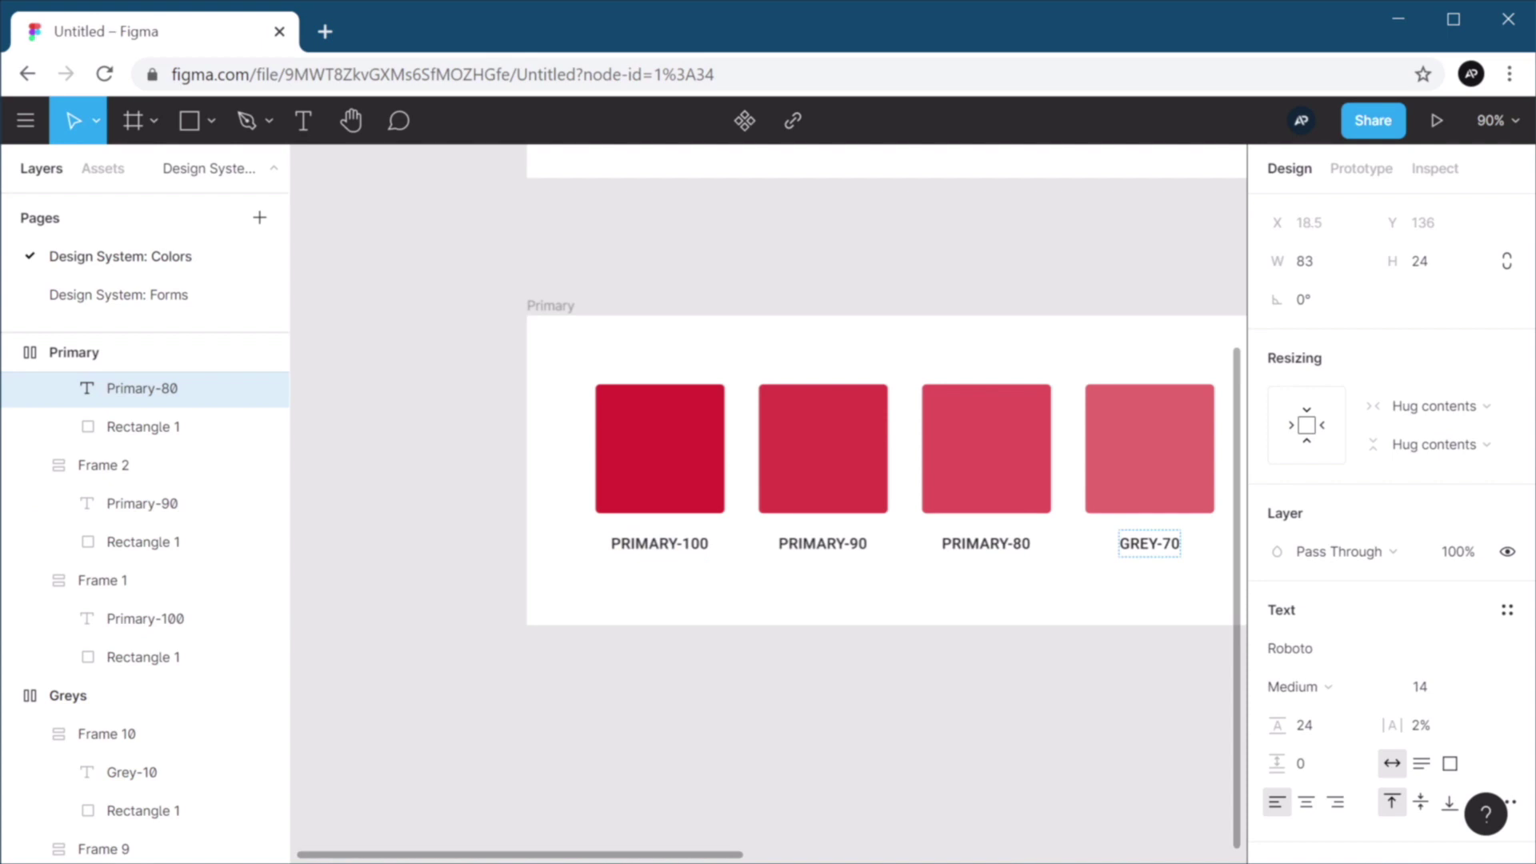
{"action": "left_click", "coordinate": [1120, 547]}
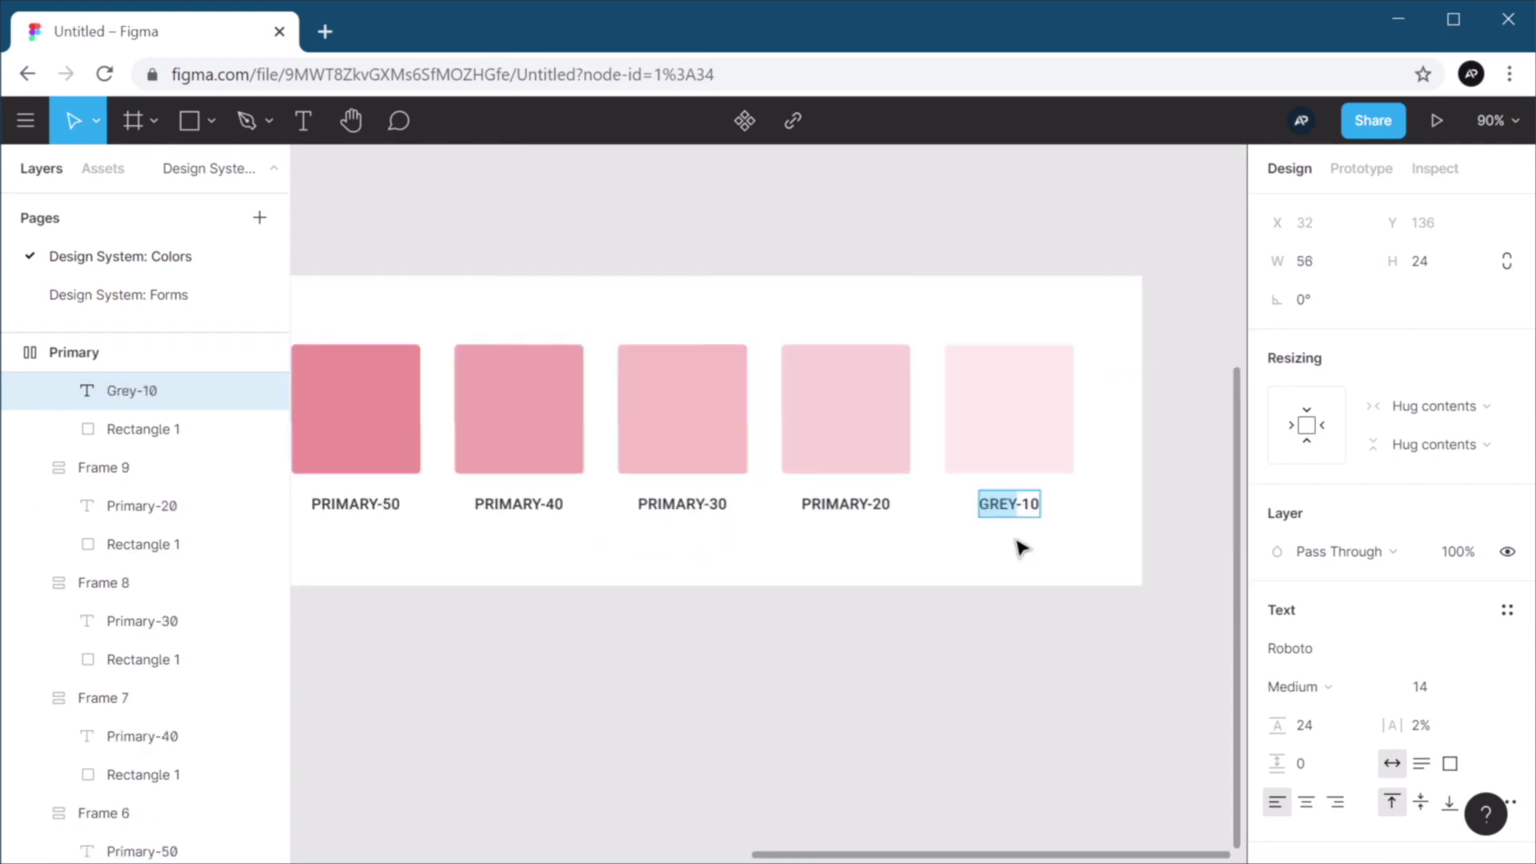
{"action": "type", "text": "PRIMARY-10"}
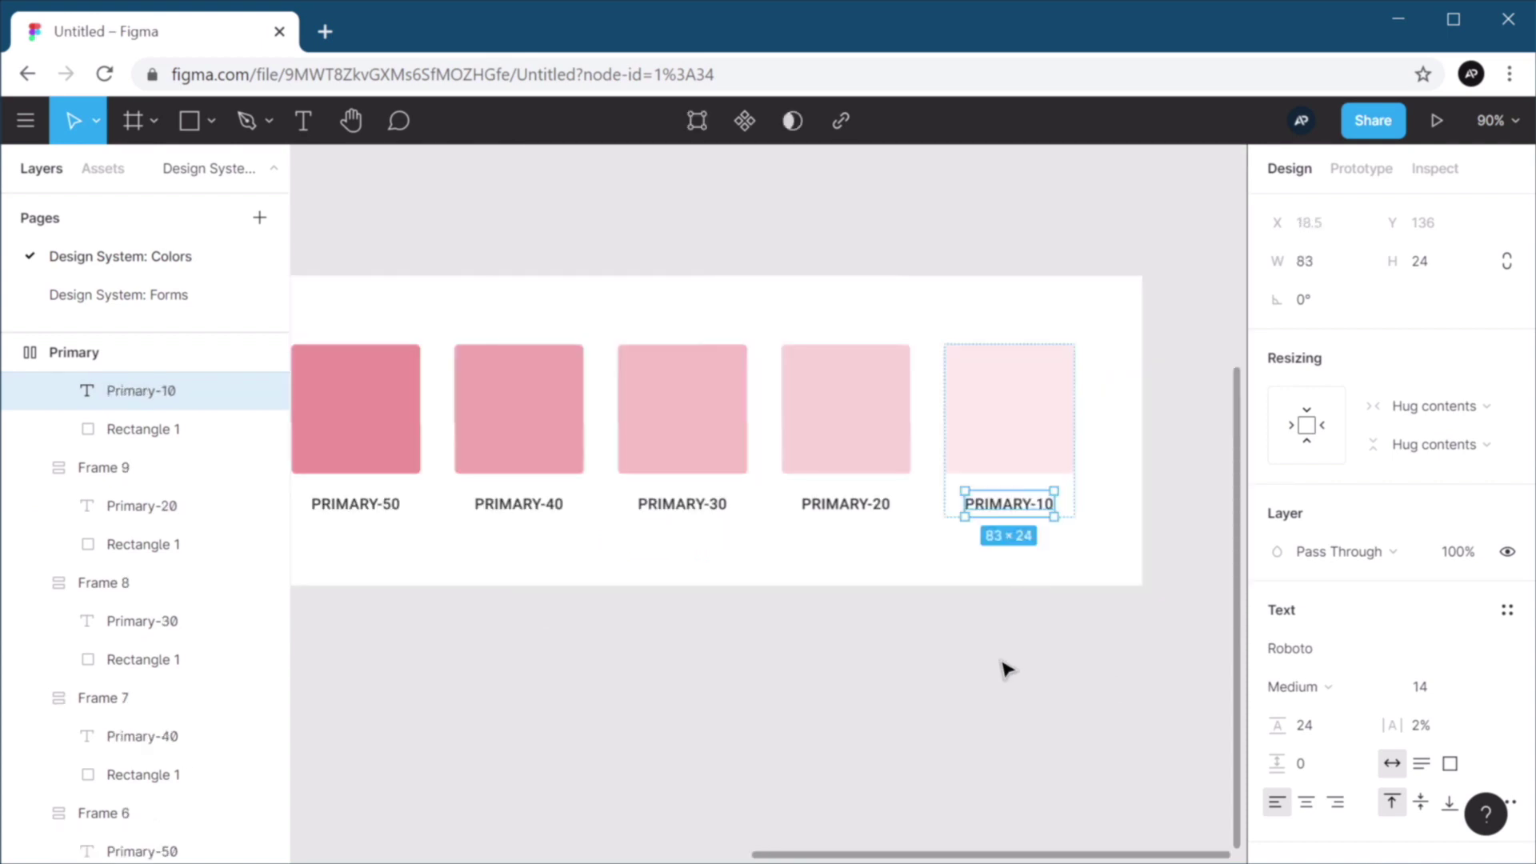
{"action": "left_click", "coordinate": [901, 706]}
Place a duplicate of the Primary frame left-aligned below the original at X -248, Y 647, and rename it Secondary.
{"action": "scroll", "coordinate": [888, 702], "scroll_direction": "down", "scroll_amount": 5}
{"action": "scroll", "coordinate": [878, 698], "scroll_direction": "down", "scroll_amount": 5}
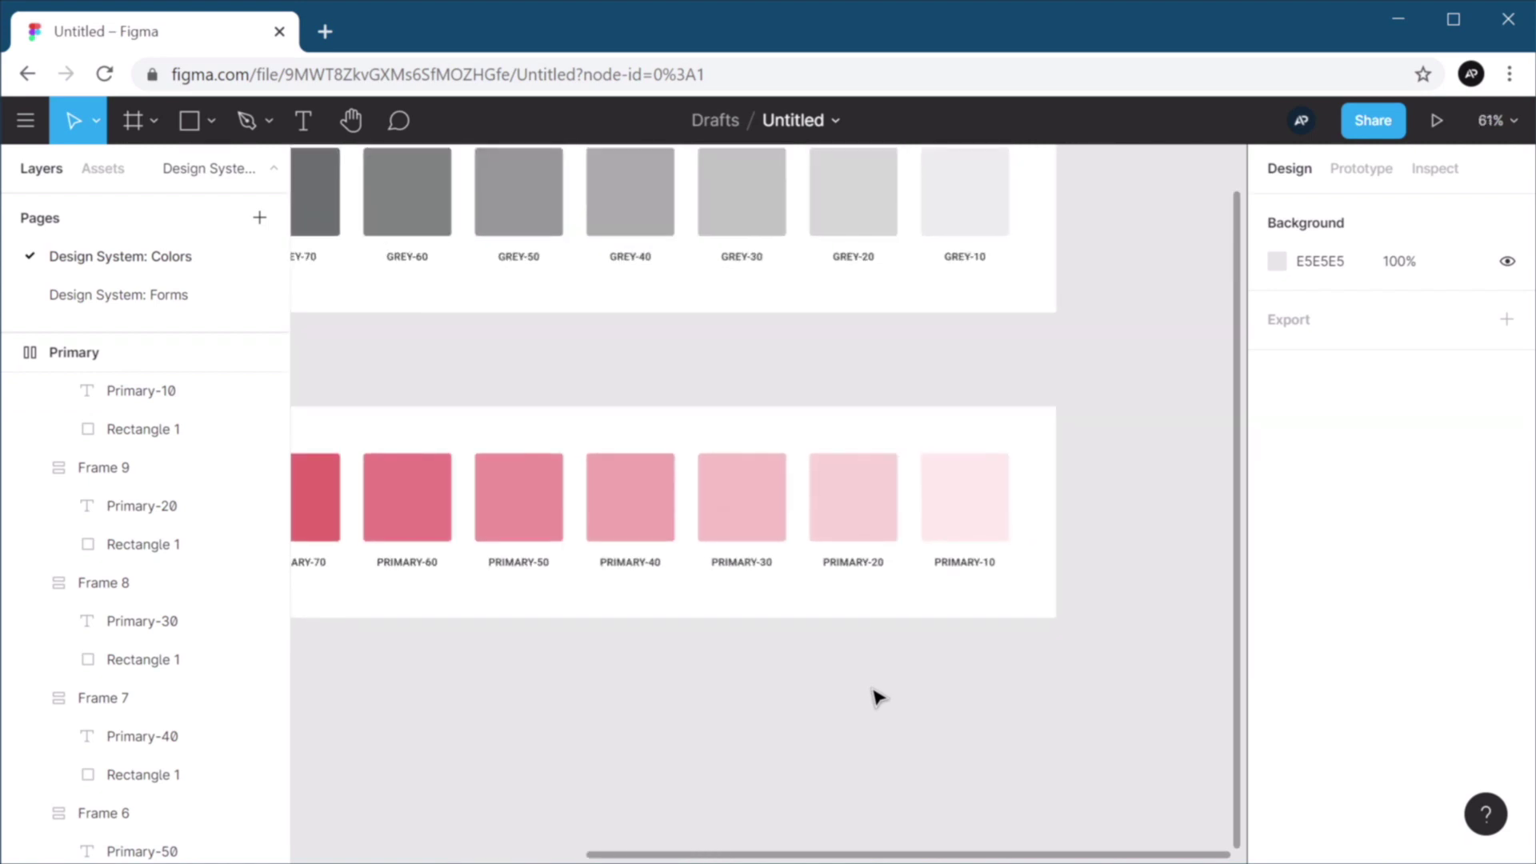
{"action": "left_click_drag", "start_coordinate": [832, 757], "coordinate": [861, 518]}
{"action": "left_click", "coordinate": [348, 224]}
{"action": "key", "text": "ctrl+d"}
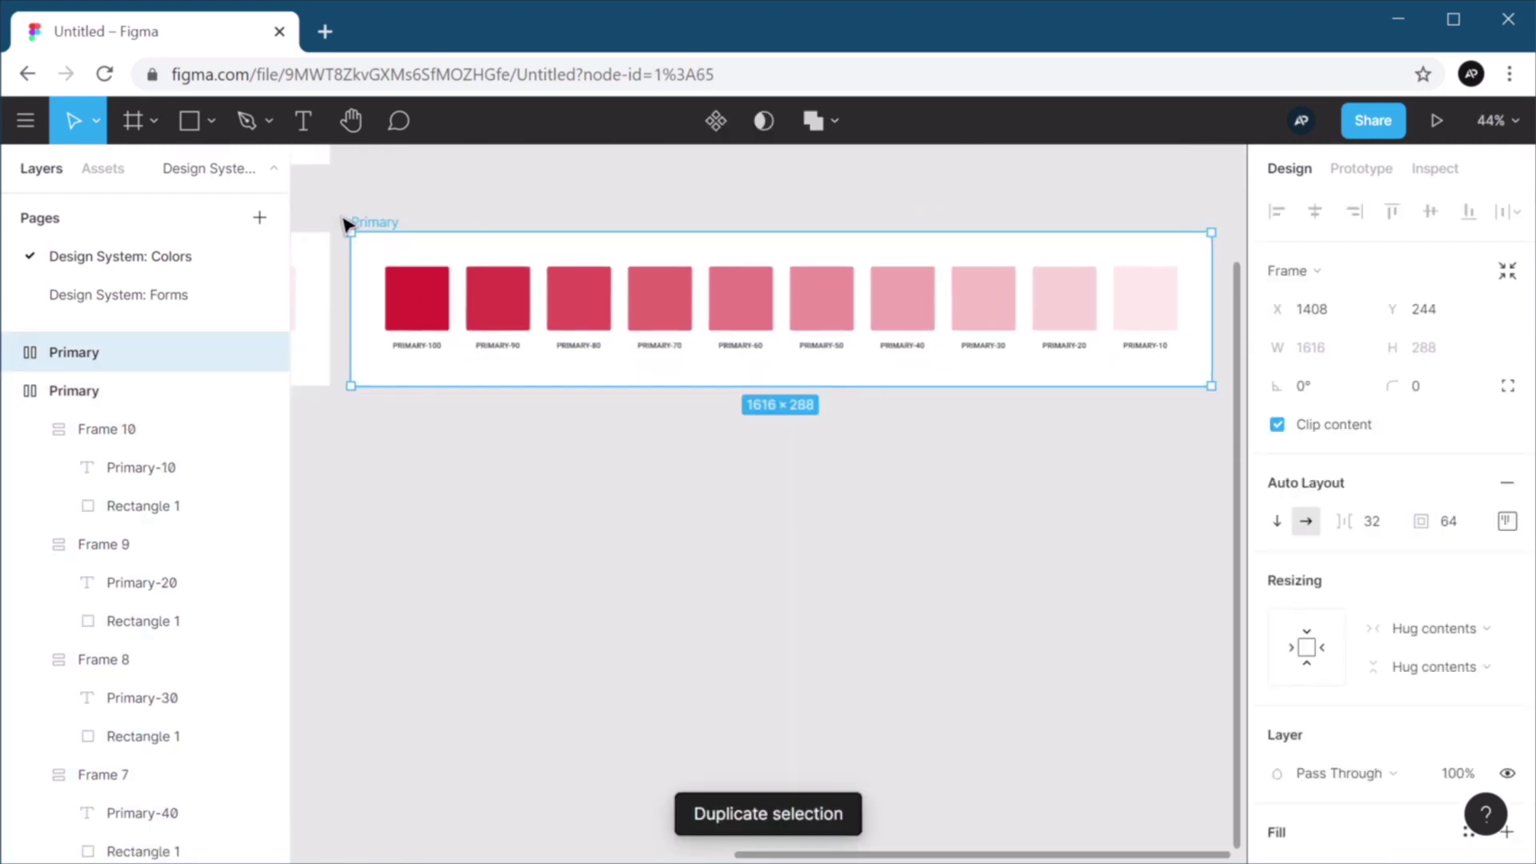
{"action": "left_click_drag", "start_coordinate": [348, 224], "coordinate": [477, 443]}
{"action": "key", "text": "ctrl+r"}
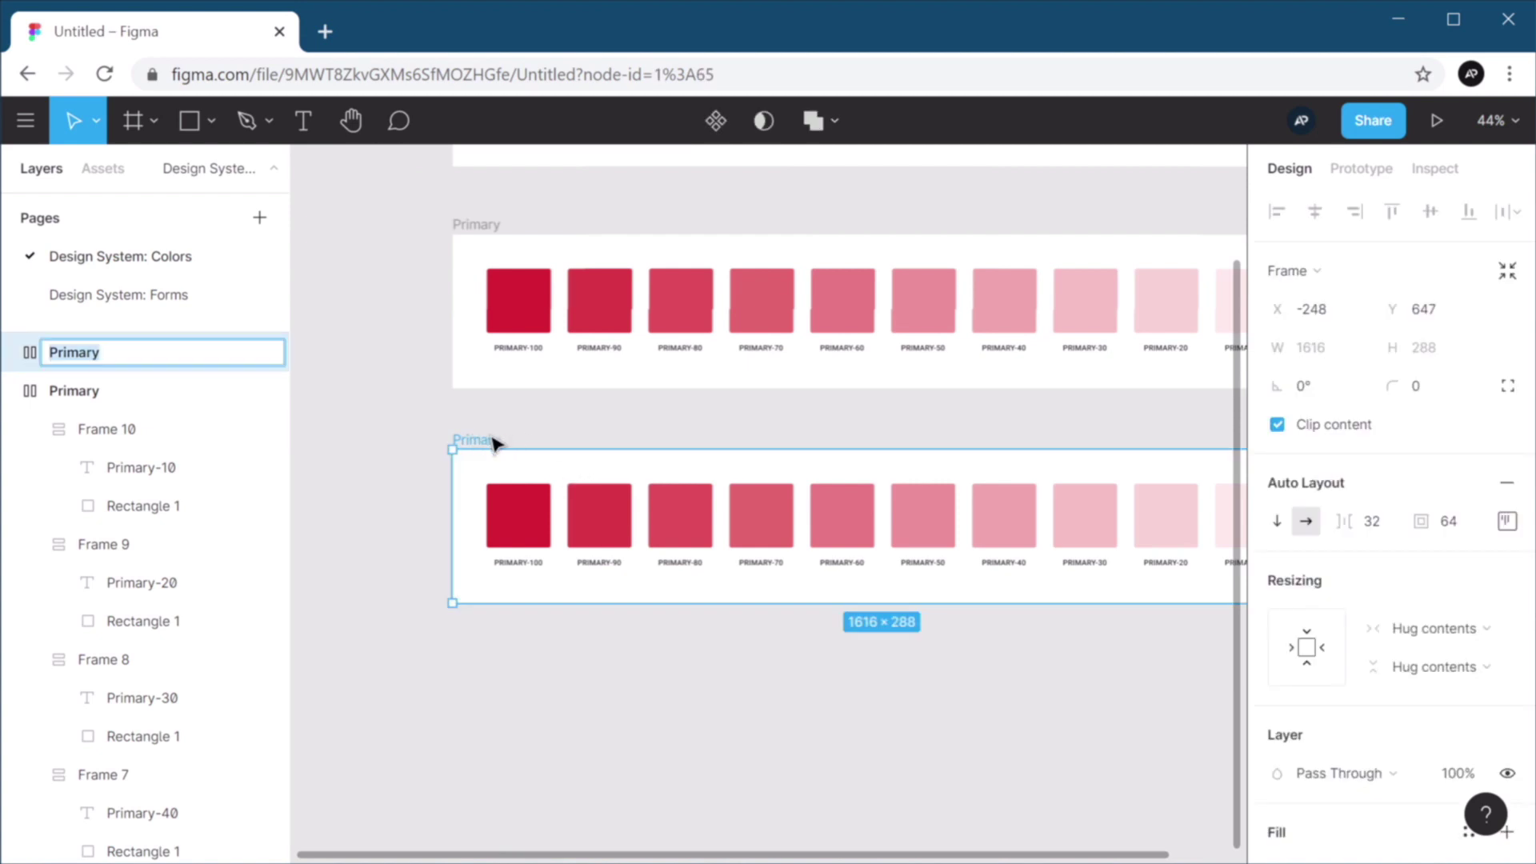
{"action": "type", "text": "Secondary"}
{"action": "key", "text": "Return"}
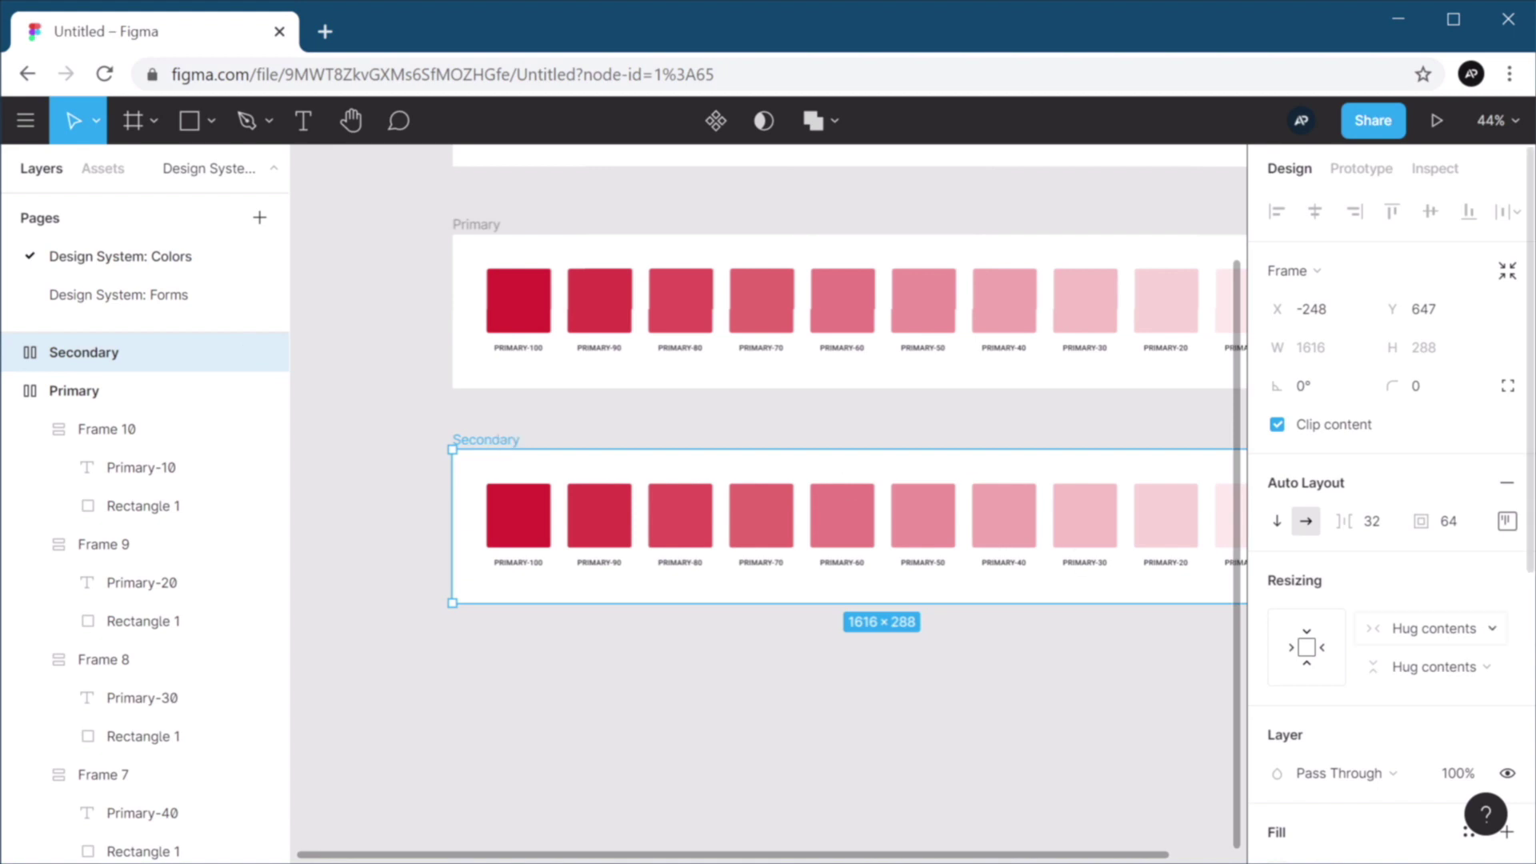
Show all of the Secondary frame's selection colors and change the E6342A ones at 100% and 90% opacity to FFDF42.
{"action": "left_click", "coordinate": [806, 752]}
{"action": "left_click_drag", "start_coordinate": [807, 752], "coordinate": [603, 675]}
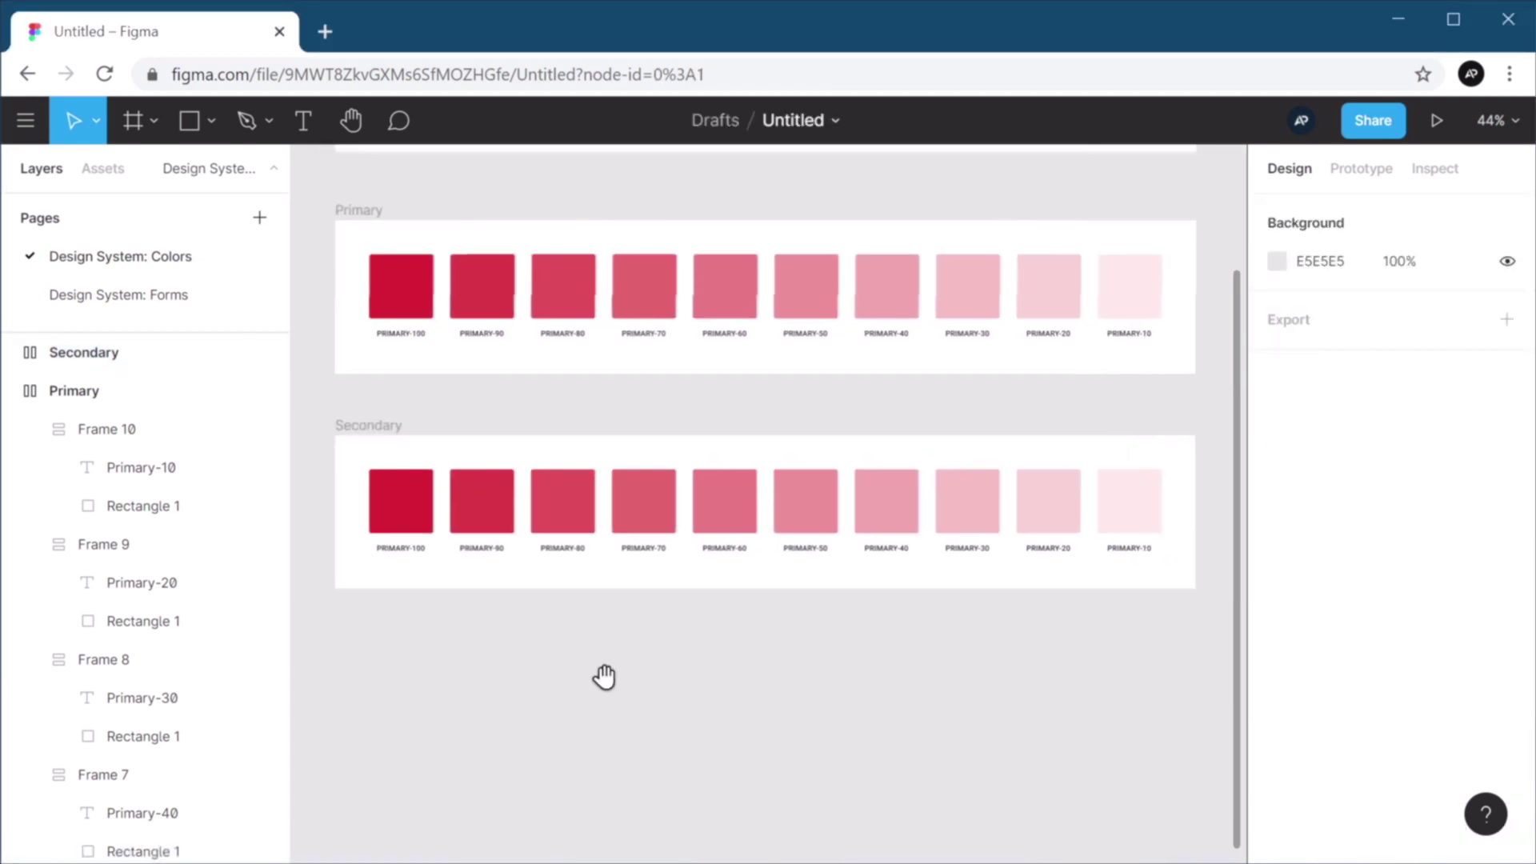
{"action": "left_click", "coordinate": [357, 424]}
{"action": "scroll", "coordinate": [1357, 511], "scroll_direction": "down", "scroll_amount": 6}
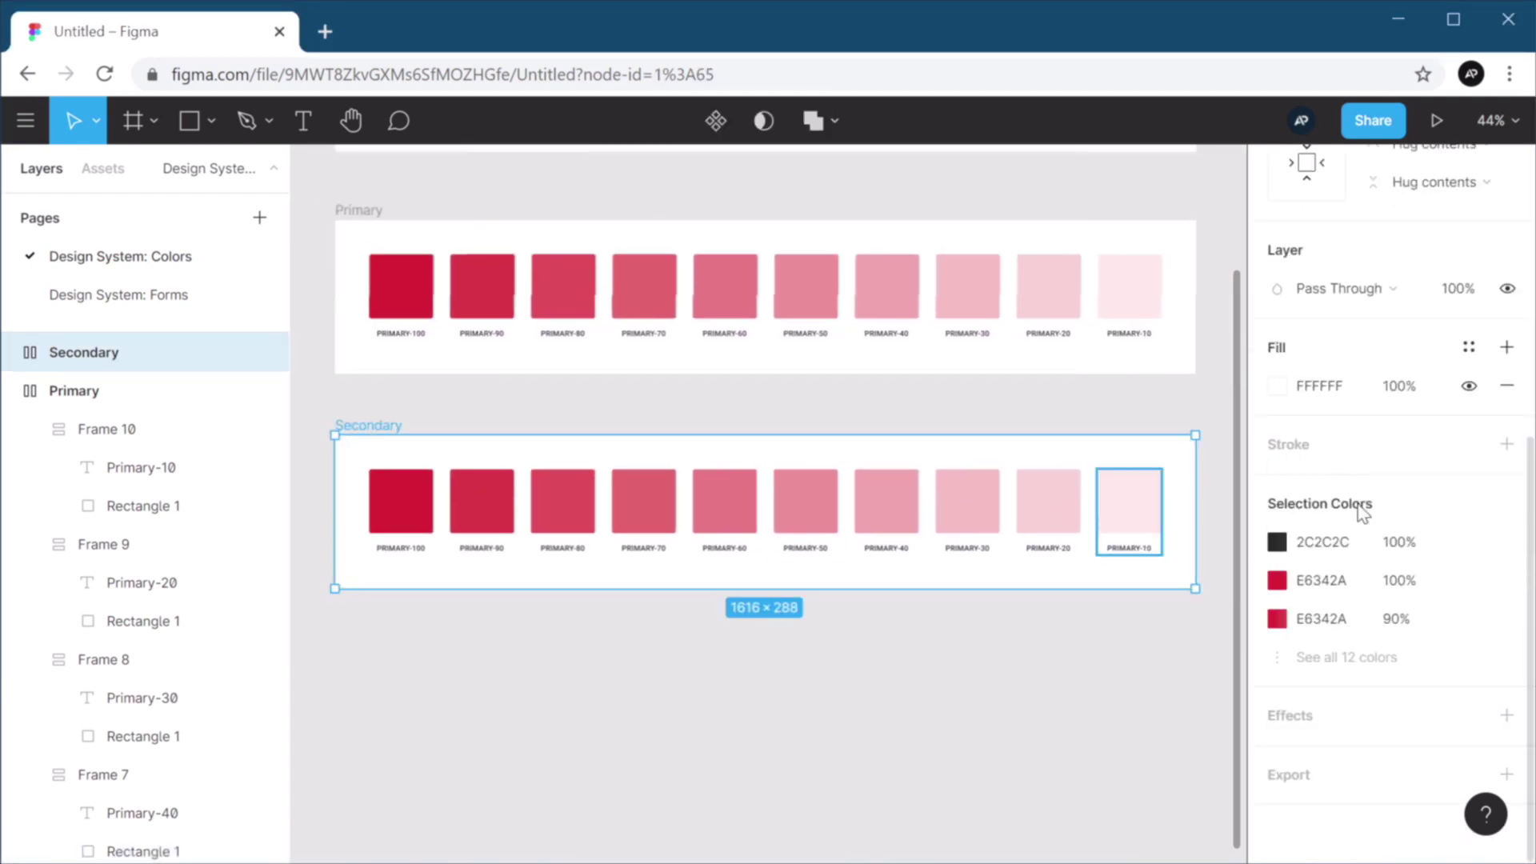
{"action": "left_click", "coordinate": [1337, 661]}
{"action": "scroll", "coordinate": [1336, 661], "scroll_direction": "down", "scroll_amount": 3}
{"action": "scroll", "coordinate": [1398, 567], "scroll_direction": "down", "scroll_amount": 1}
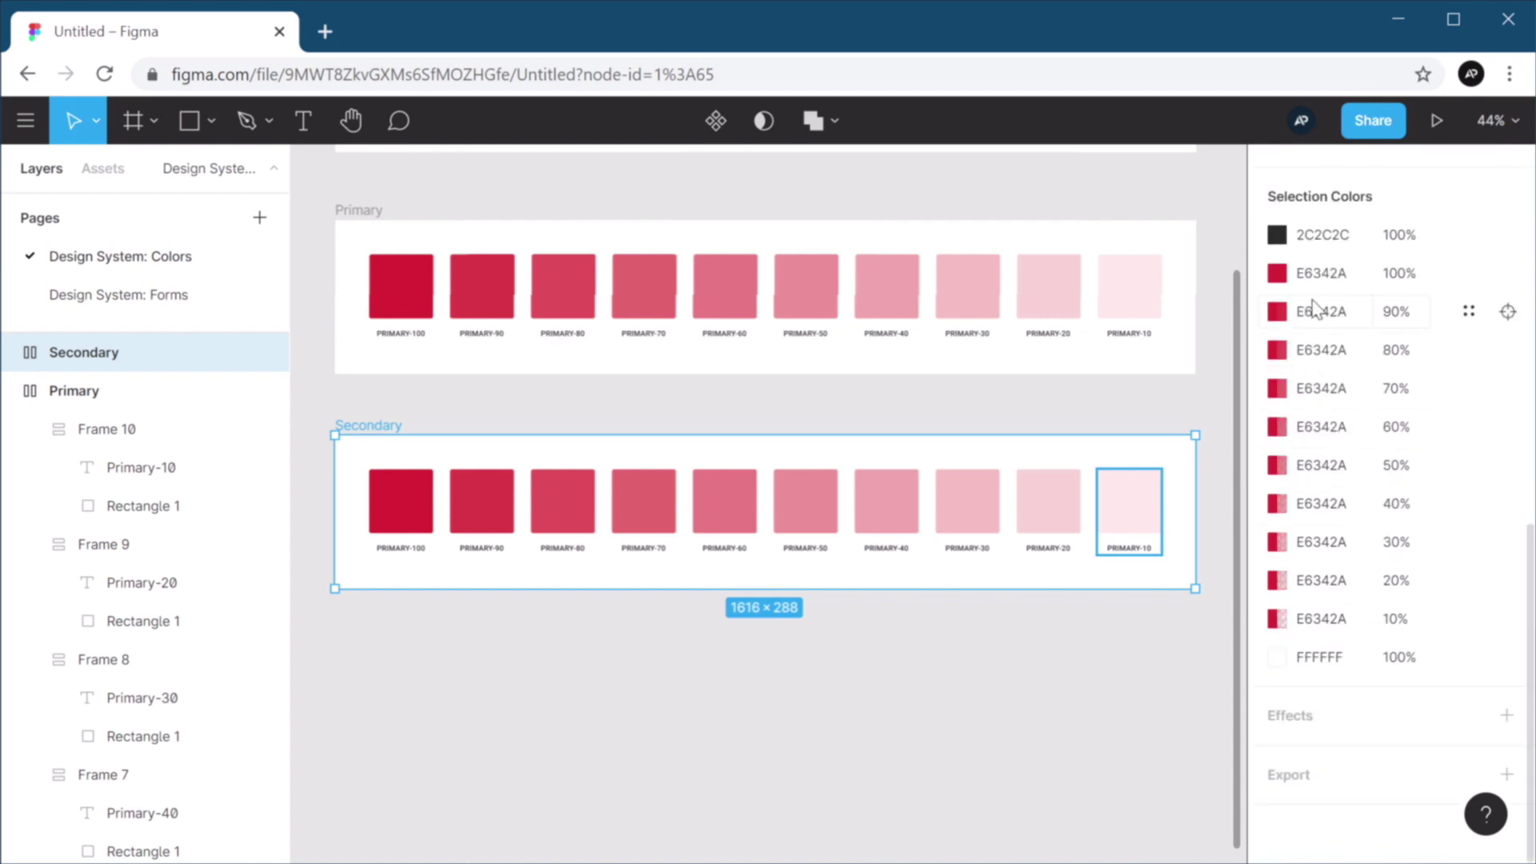
{"action": "left_click", "coordinate": [1320, 273]}
{"action": "type", "text": "FFDF42"}
{"action": "left_click", "coordinate": [1344, 311]}
{"action": "type", "text": "FFDF42"}
Recolor the Secondary frame's 80%, 70%, 60% and 50% opacity selection colors to FFDF42.
{"action": "left_click", "coordinate": [1333, 350]}
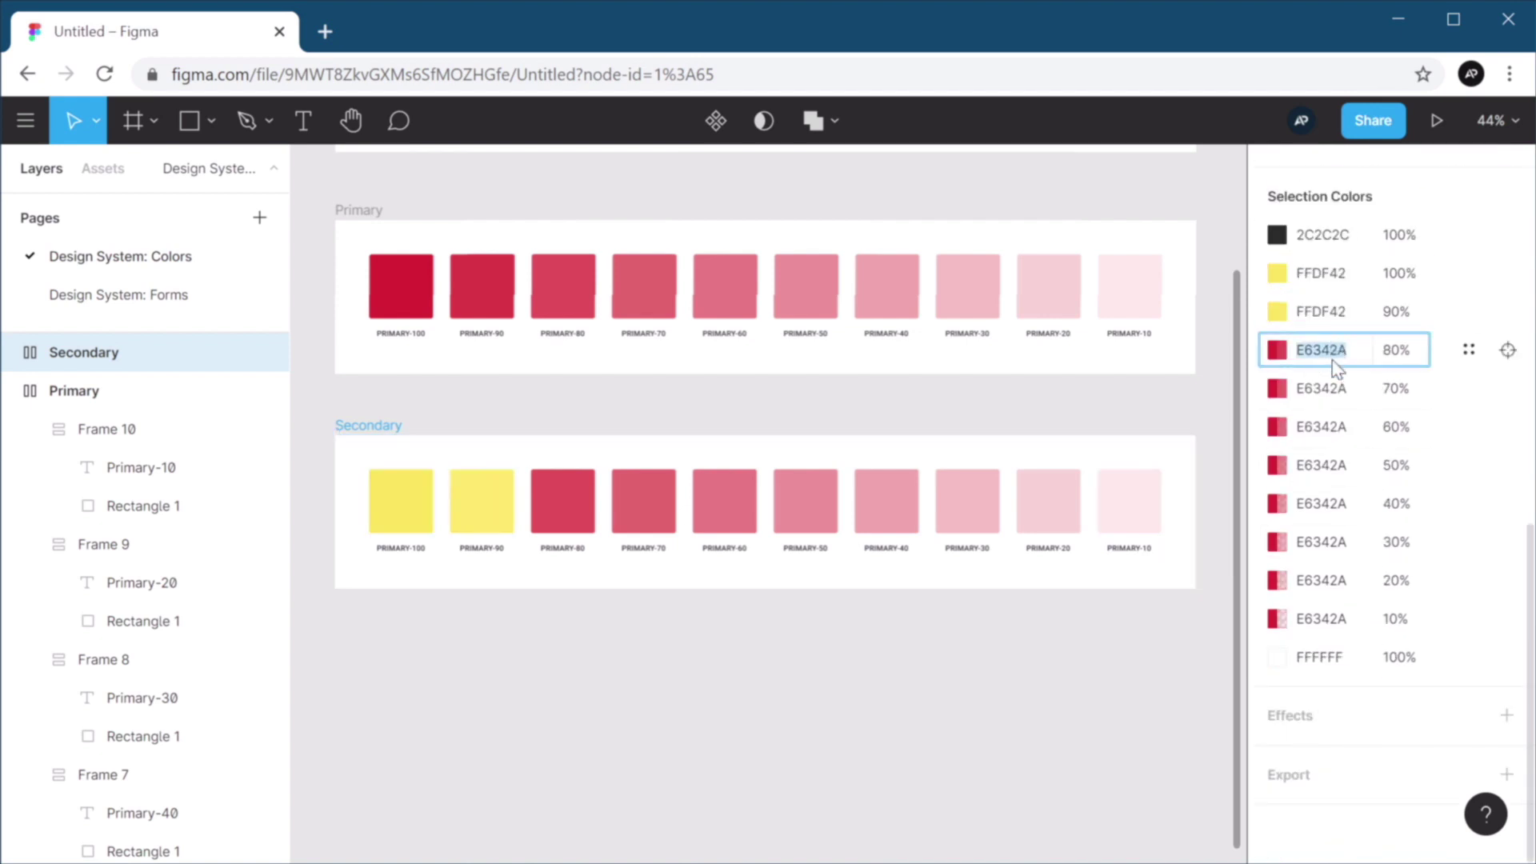
{"action": "key", "text": "ctrl+v"}
{"action": "left_click", "coordinate": [1333, 388]}
{"action": "key", "text": "ctrl+v"}
{"action": "left_click", "coordinate": [1336, 427]}
{"action": "type", "text": "FFDF42"}
{"action": "left_click", "coordinate": [1332, 464]}
{"action": "type", "text": "FFDF42"}
Set the Secondary frame's remaining 40%, 30%, 20% and 10% opacity selection colors to FFDF42.
{"action": "left_click", "coordinate": [1331, 503]}
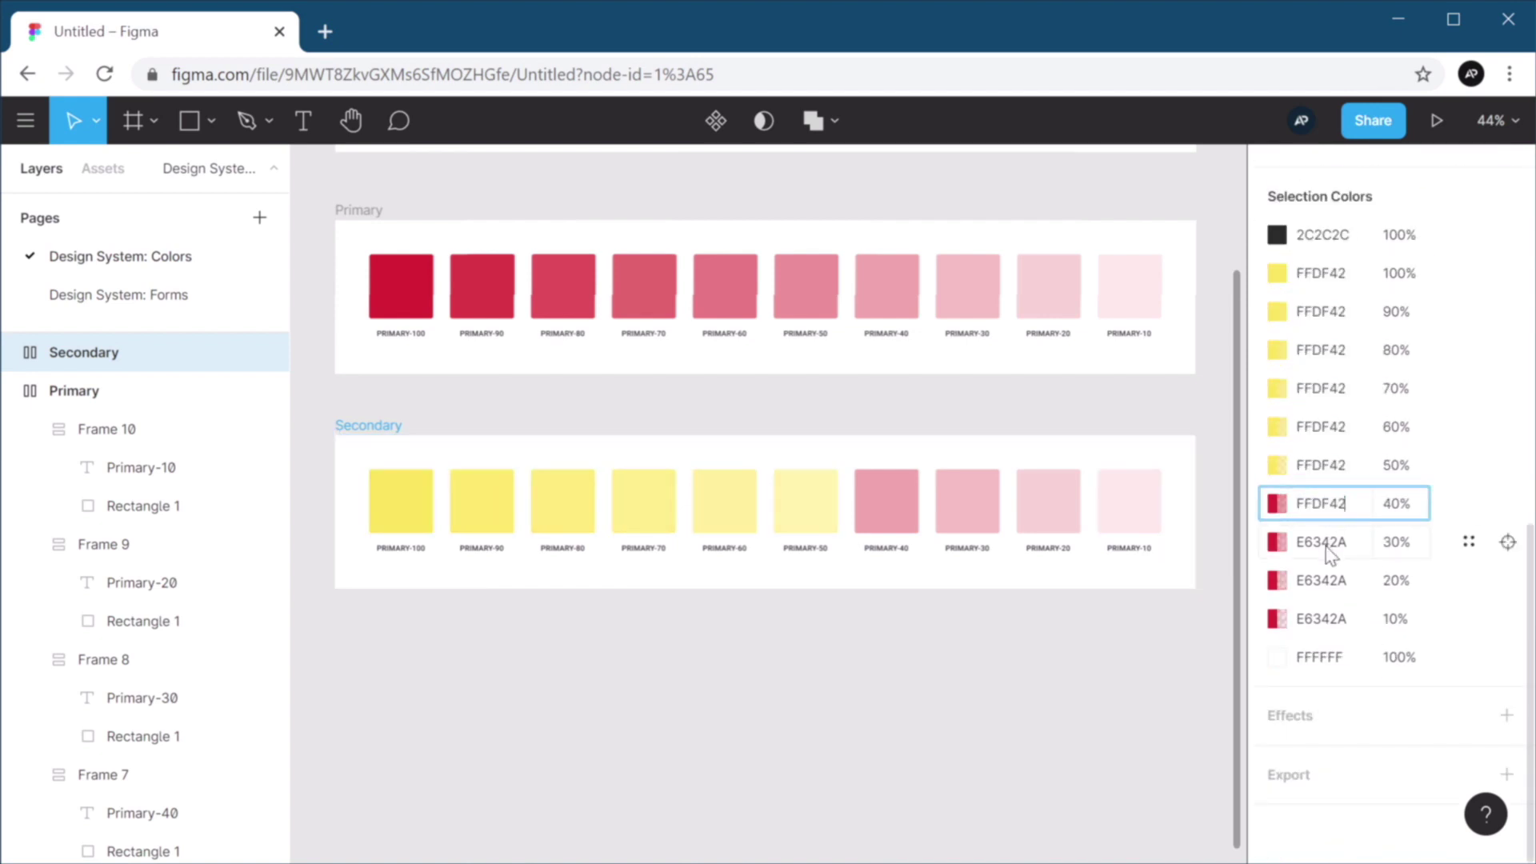
{"action": "left_click", "coordinate": [1331, 541]}
{"action": "left_click", "coordinate": [1332, 579]}
{"action": "left_click", "coordinate": [1332, 618]}
{"action": "type", "text": "FFDF42"}
{"action": "key", "text": "Tab"}
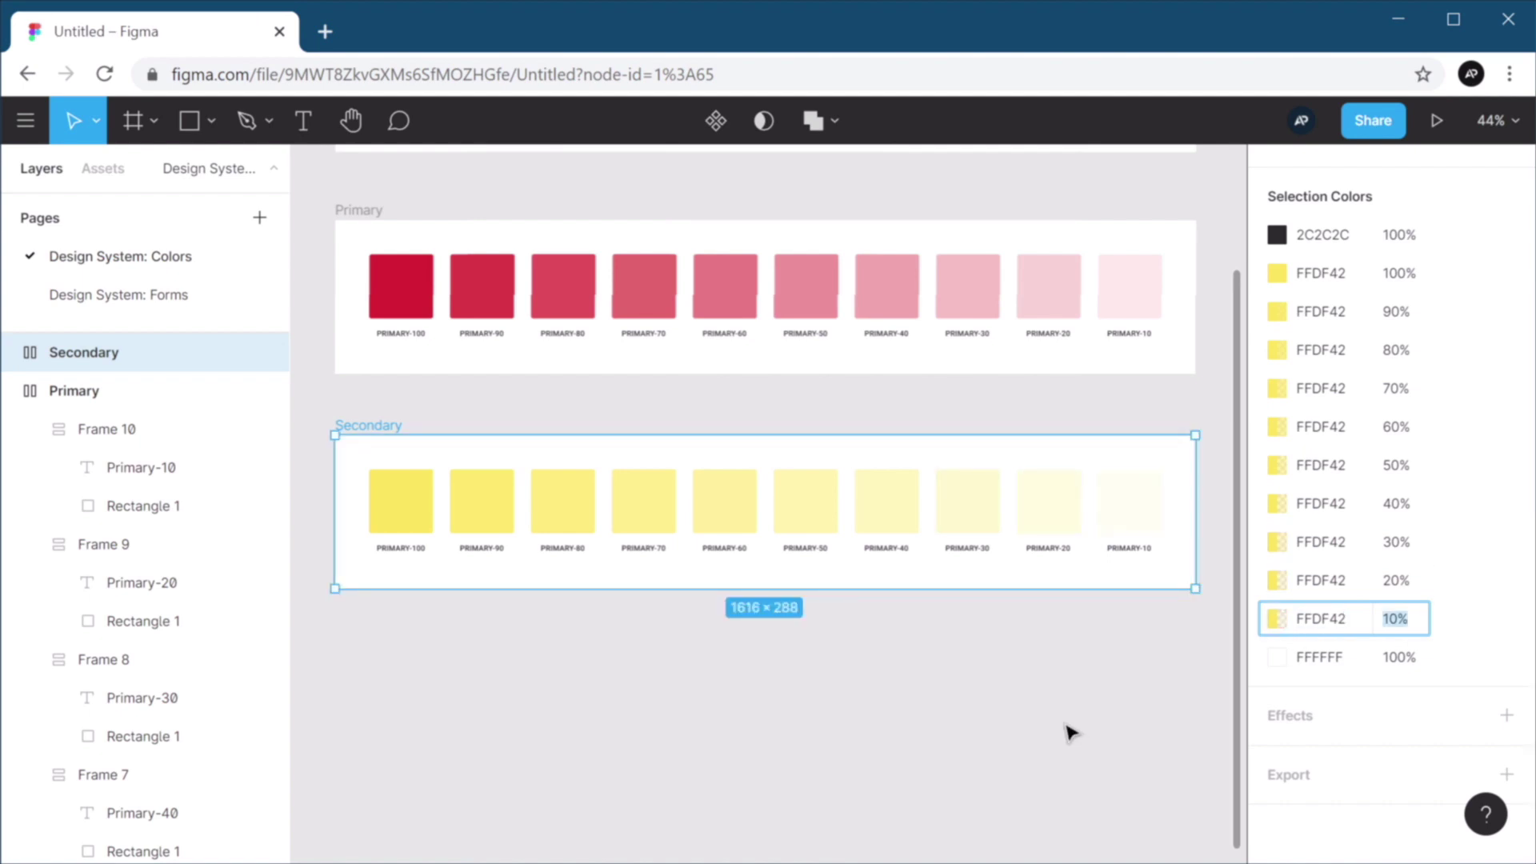
{"action": "left_click", "coordinate": [737, 696]}
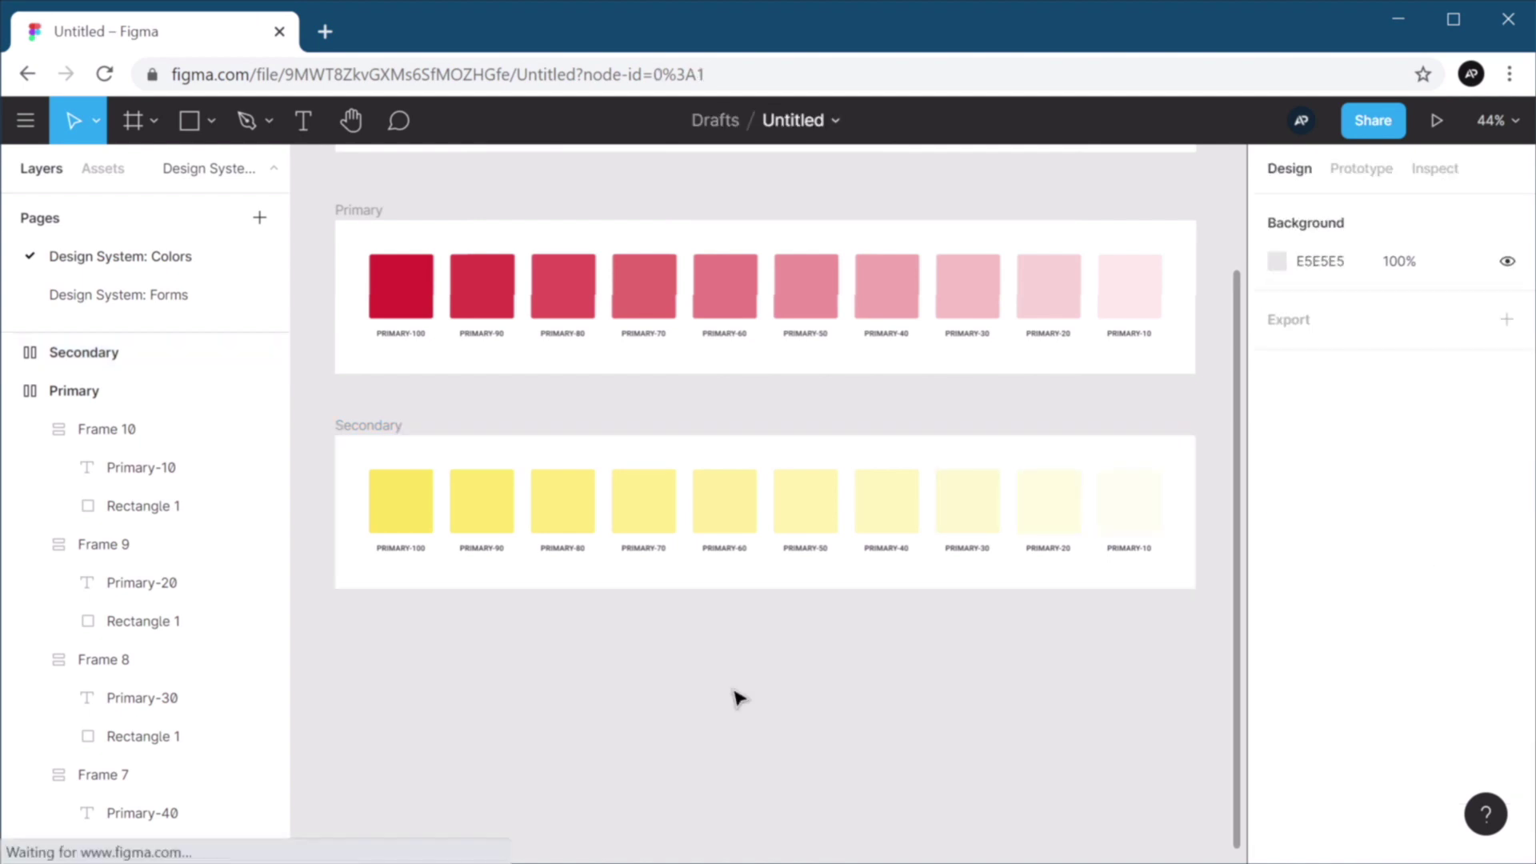
Change the label of the first yellow swatch in the Secondary frame to Secondary-100.
{"action": "scroll", "coordinate": [372, 560], "scroll_direction": "up", "scroll_amount": 3}
{"action": "scroll", "coordinate": [390, 581], "scroll_direction": "up", "scroll_amount": 2}
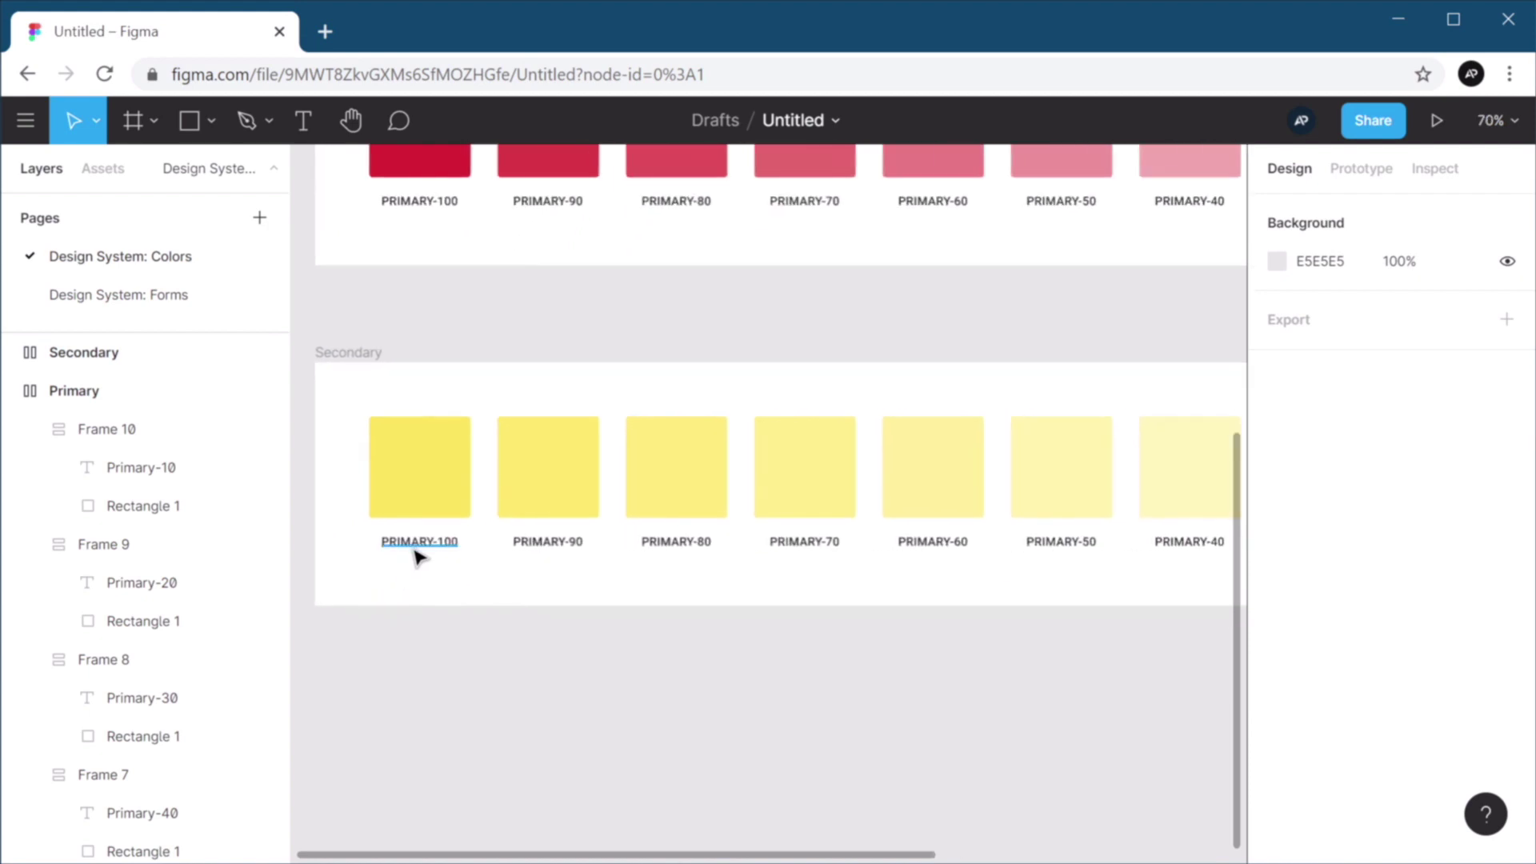
{"action": "double_click", "coordinate": [415, 549]}
{"action": "key", "text": "Return"}
{"action": "type", "text": "Secondary"}
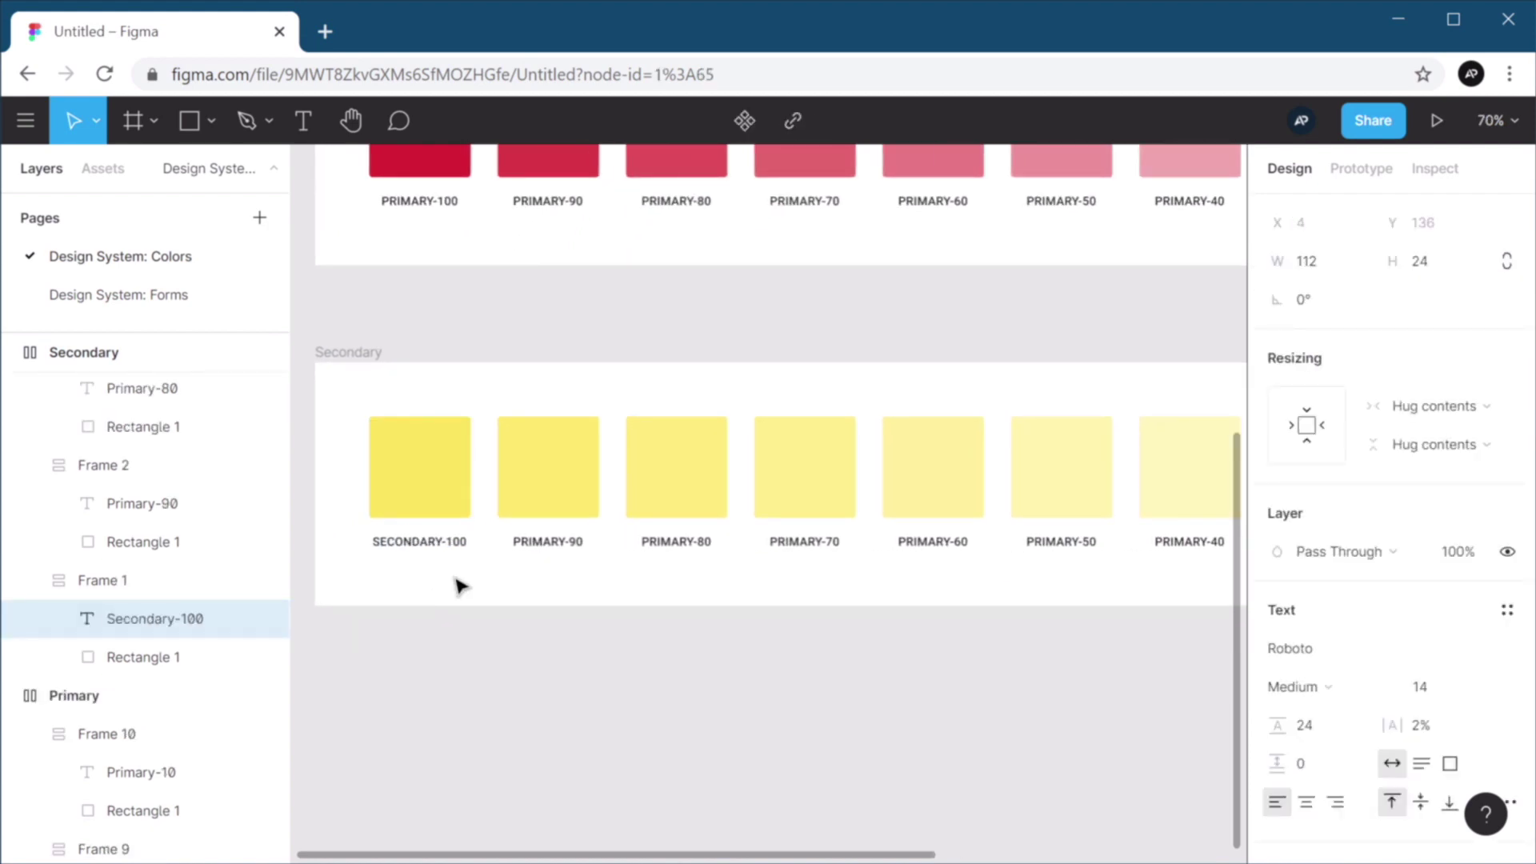
Relabel the second, third and fourth yellow swatches Secondary-90, Secondary-80 and Secondary-70.
{"action": "double_click", "coordinate": [412, 539]}
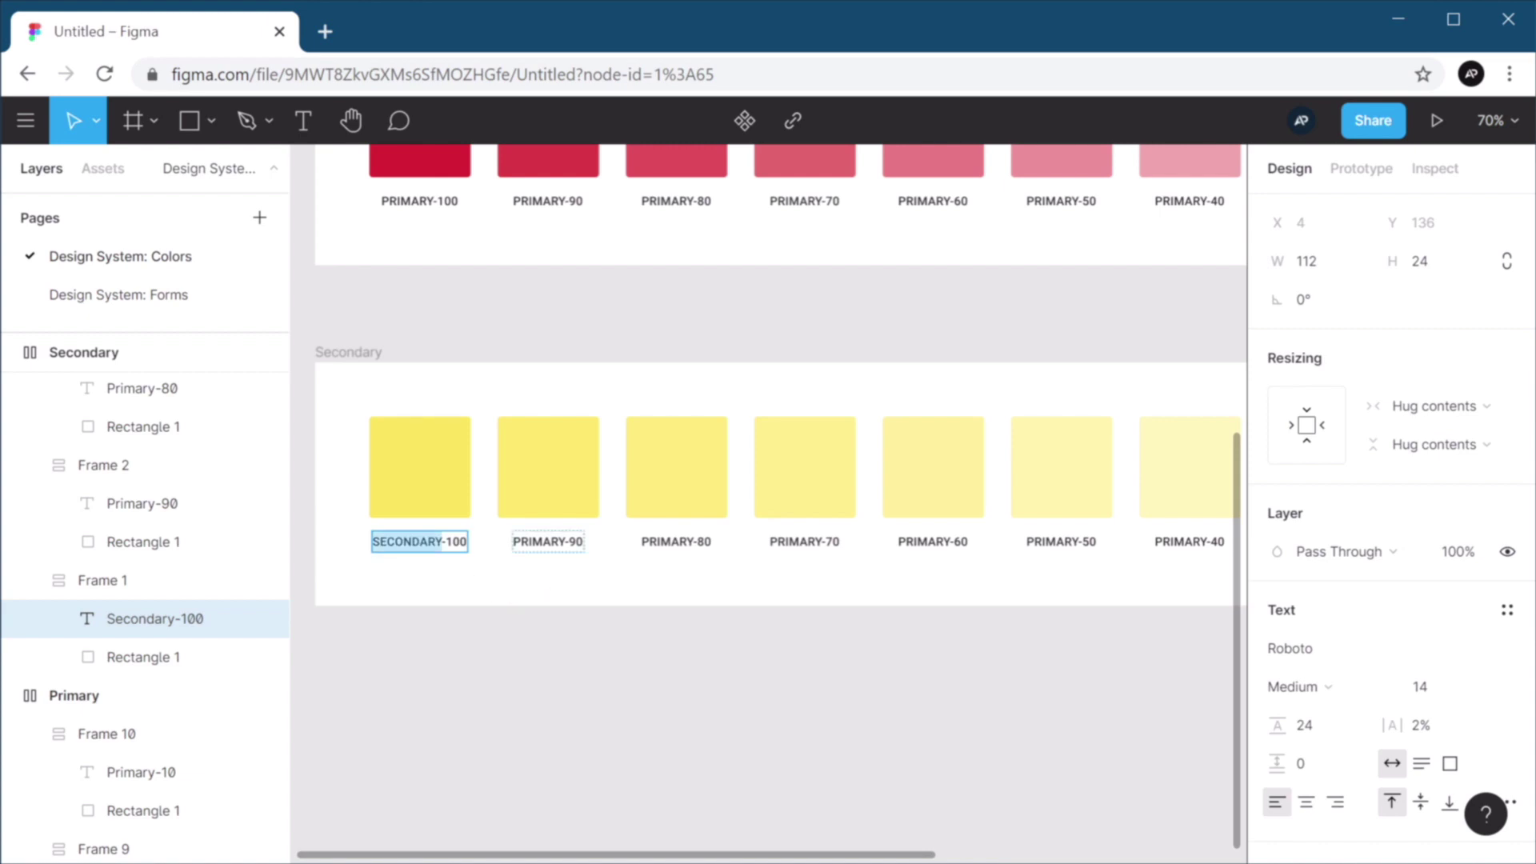
{"action": "double_click", "coordinate": [548, 542]}
{"action": "type", "text": "Secondary"}
{"action": "double_click", "coordinate": [675, 541]}
{"action": "type", "text": "Secondary"}
{"action": "double_click", "coordinate": [804, 541]}
{"action": "type", "text": "Secondary"}
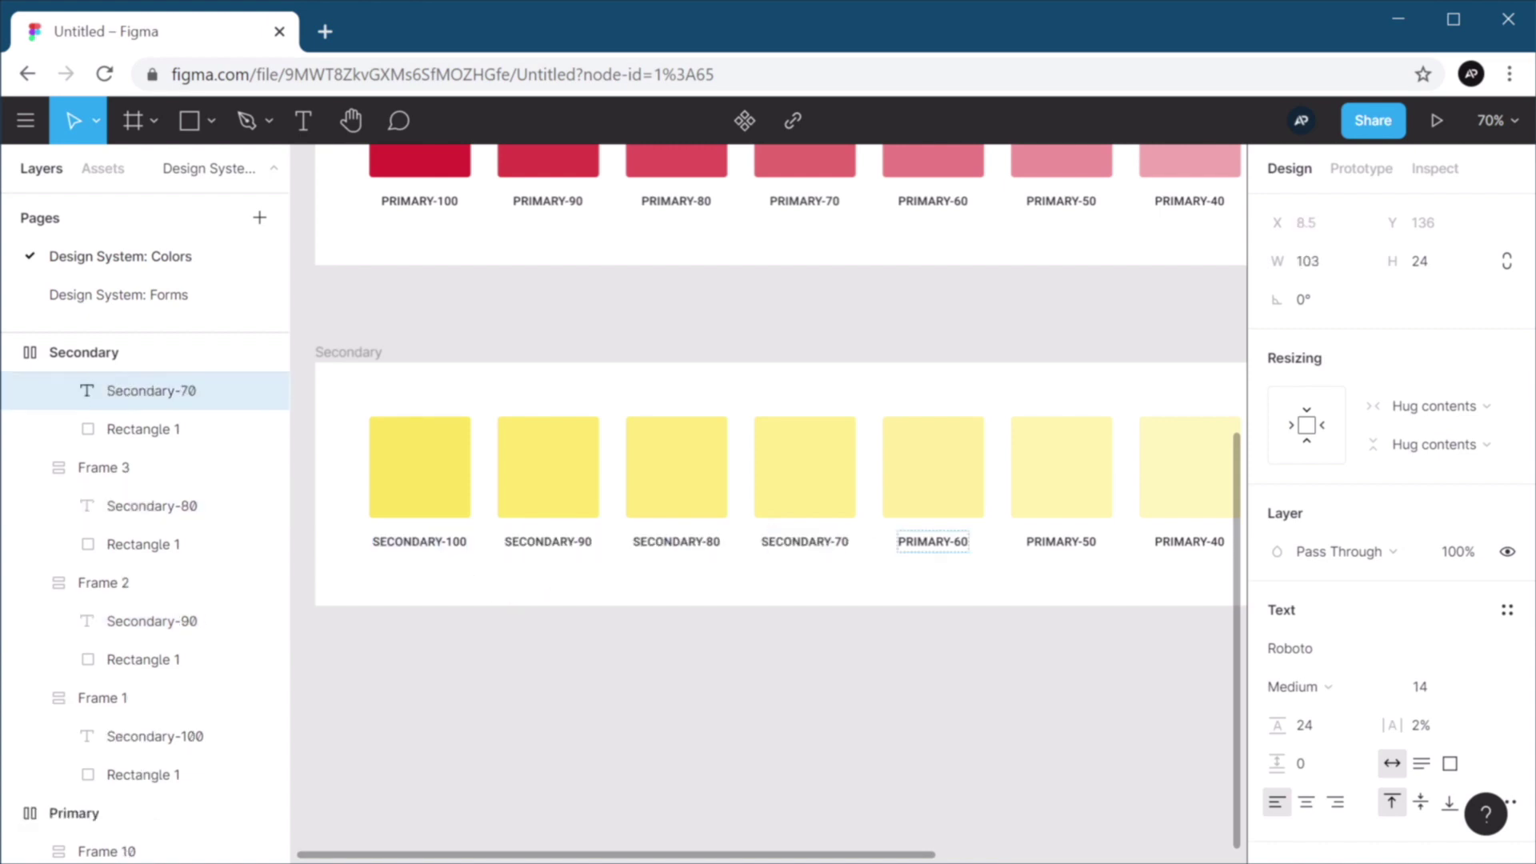
Review the Greys, Primary and Secondary palettes and the color rows of the Tertiary & Contextual frame down to the Error swatches.
{"action": "key", "text": "shift+1"}
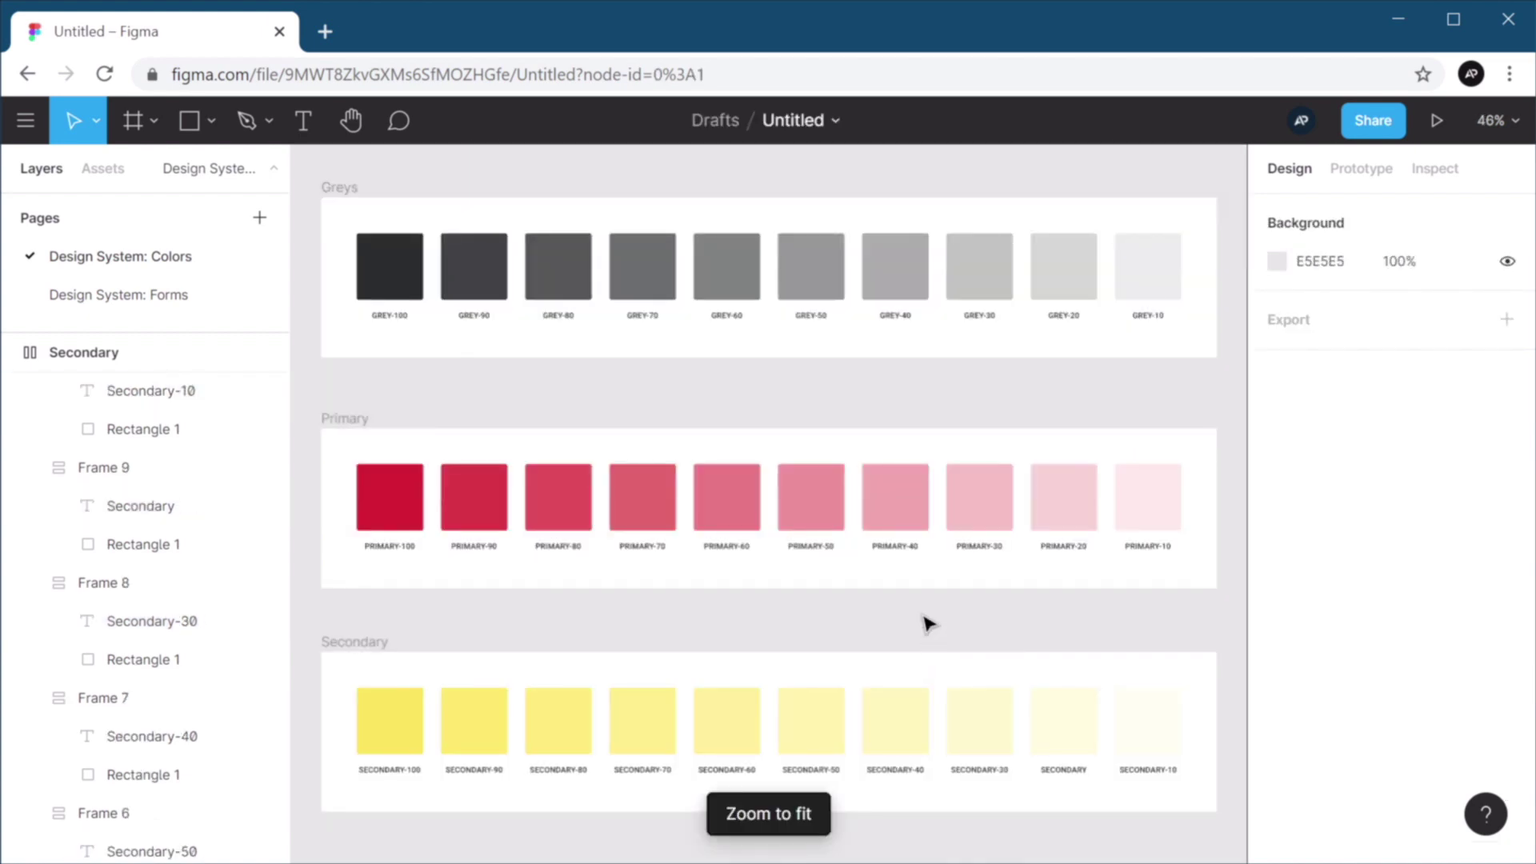
{"action": "scroll", "coordinate": [848, 534], "scroll_direction": "down", "scroll_amount": 5}
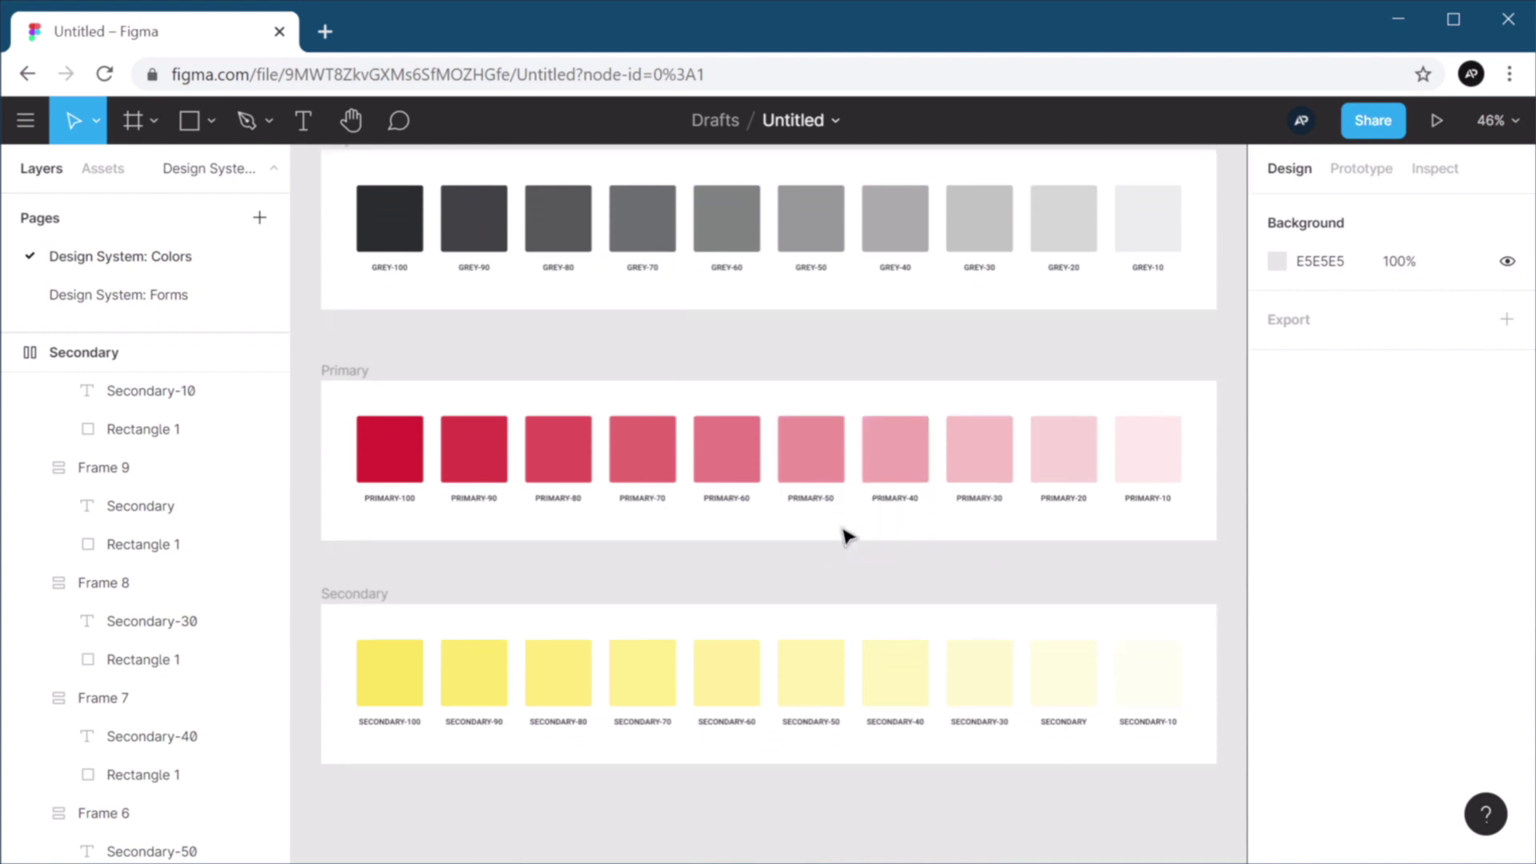
{"action": "scroll", "coordinate": [848, 534], "scroll_direction": "down", "scroll_amount": 4}
{"action": "scroll", "coordinate": [846, 534], "scroll_direction": "up", "scroll_amount": 1}
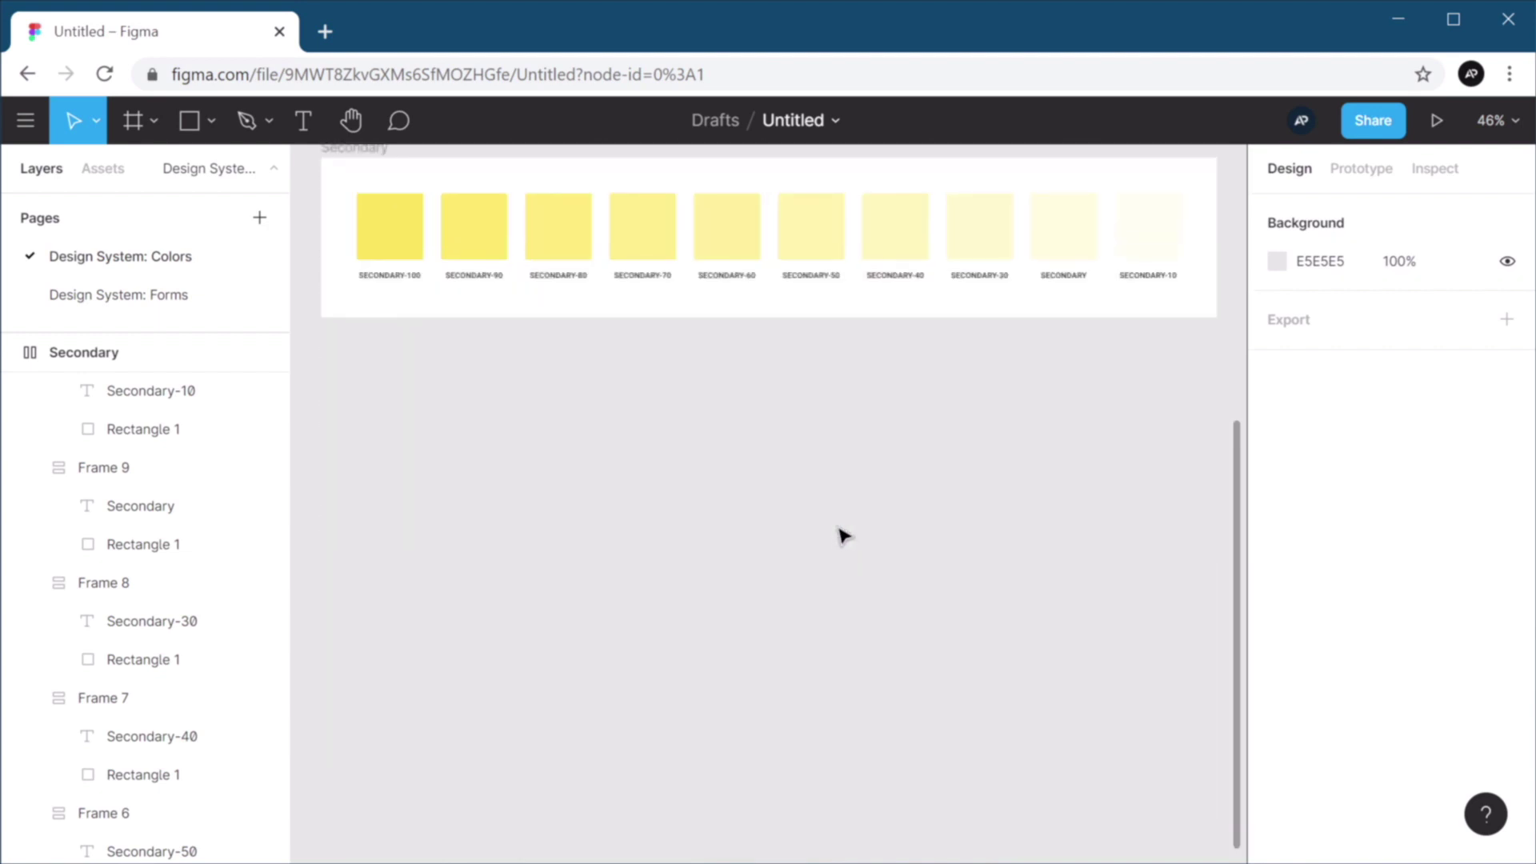
{"action": "scroll", "coordinate": [844, 535], "scroll_direction": "up", "scroll_amount": 1}
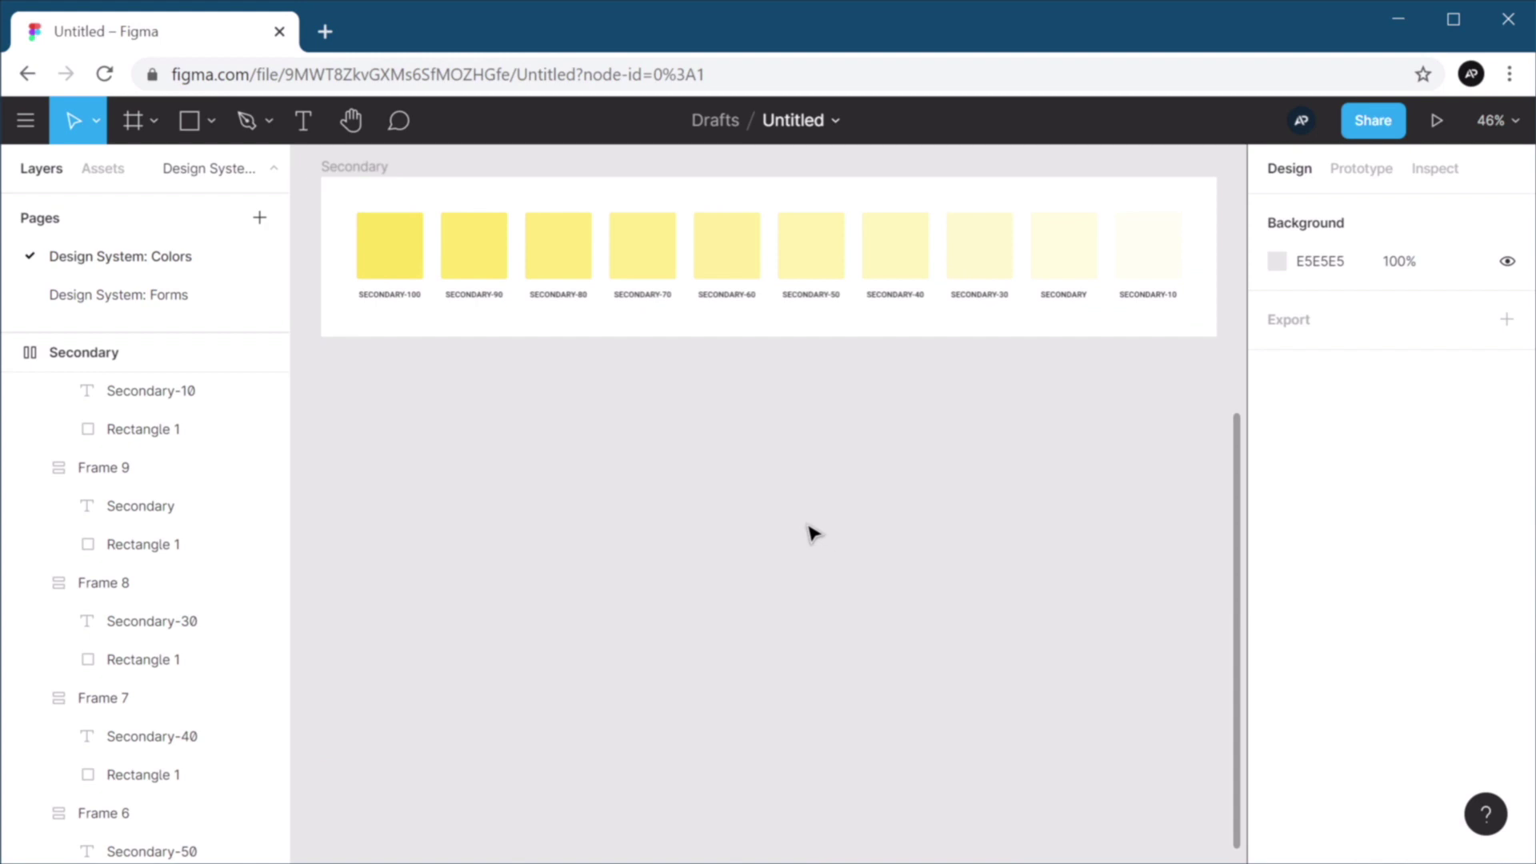
{"action": "scroll", "coordinate": [912, 528], "scroll_direction": "down", "scroll_amount": 2}
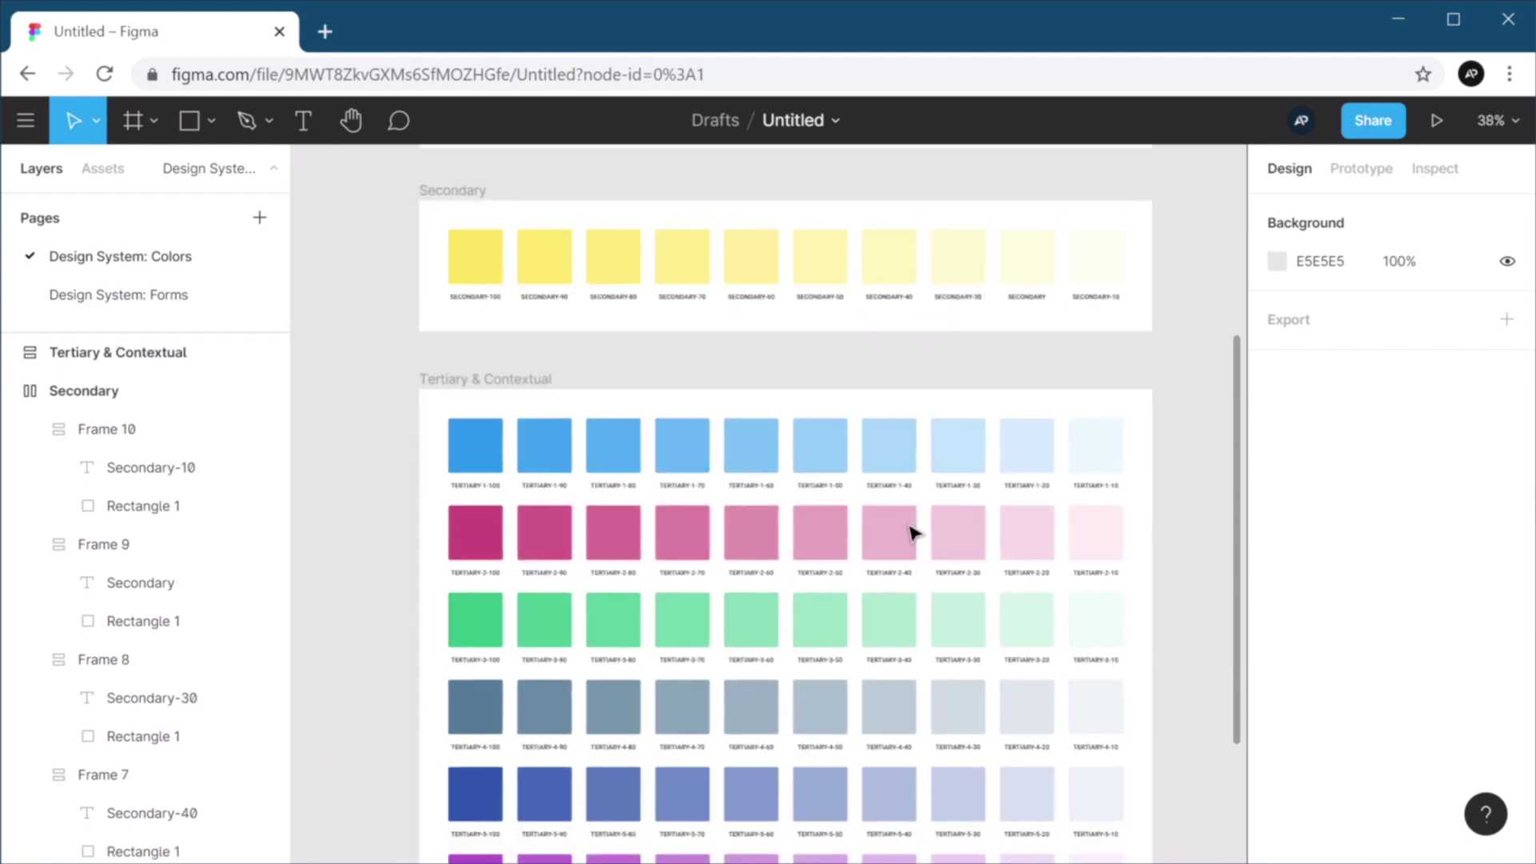
{"action": "left_click_drag", "start_coordinate": [892, 649], "coordinate": [888, 436]}
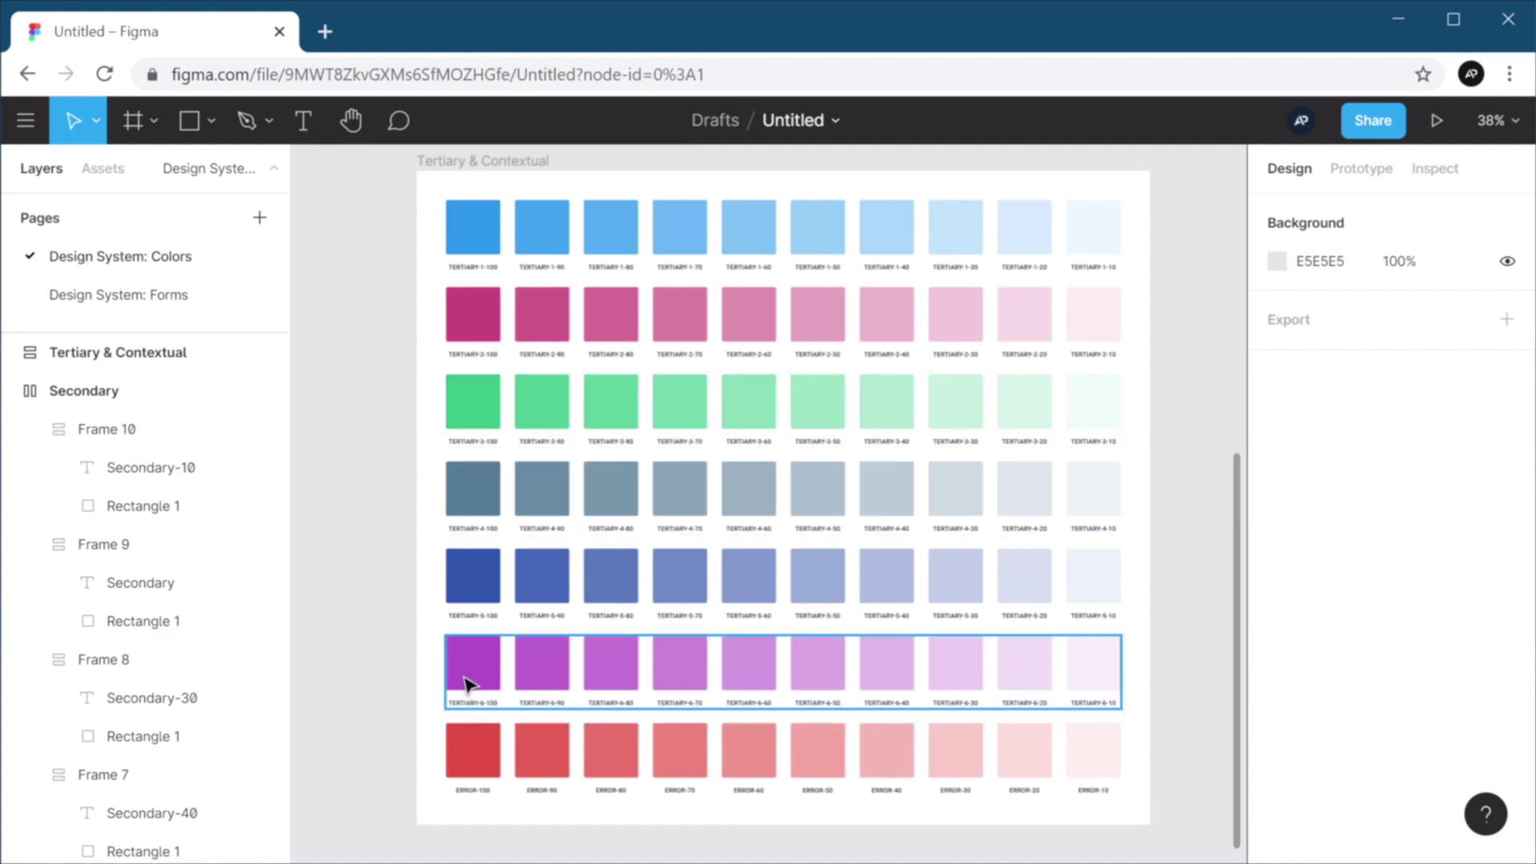
{"action": "key", "text": "z"}
{"action": "left_click_drag", "start_coordinate": [375, 212], "coordinate": [951, 297]}
{"action": "scroll", "coordinate": [616, 582], "scroll_direction": "down", "scroll_amount": 5}
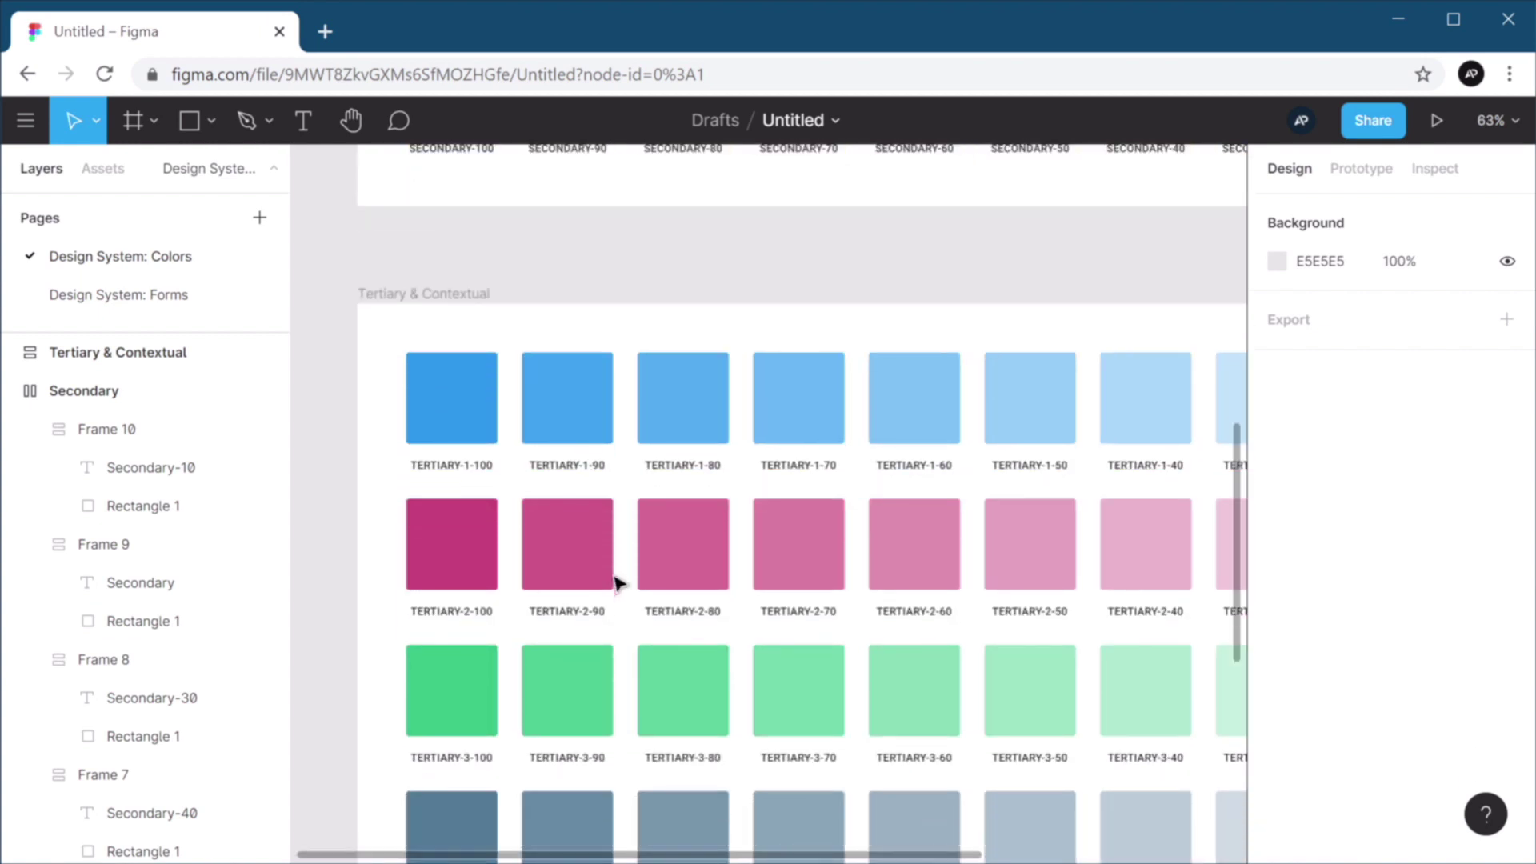
{"action": "scroll", "coordinate": [616, 582], "scroll_direction": "down", "scroll_amount": 10}
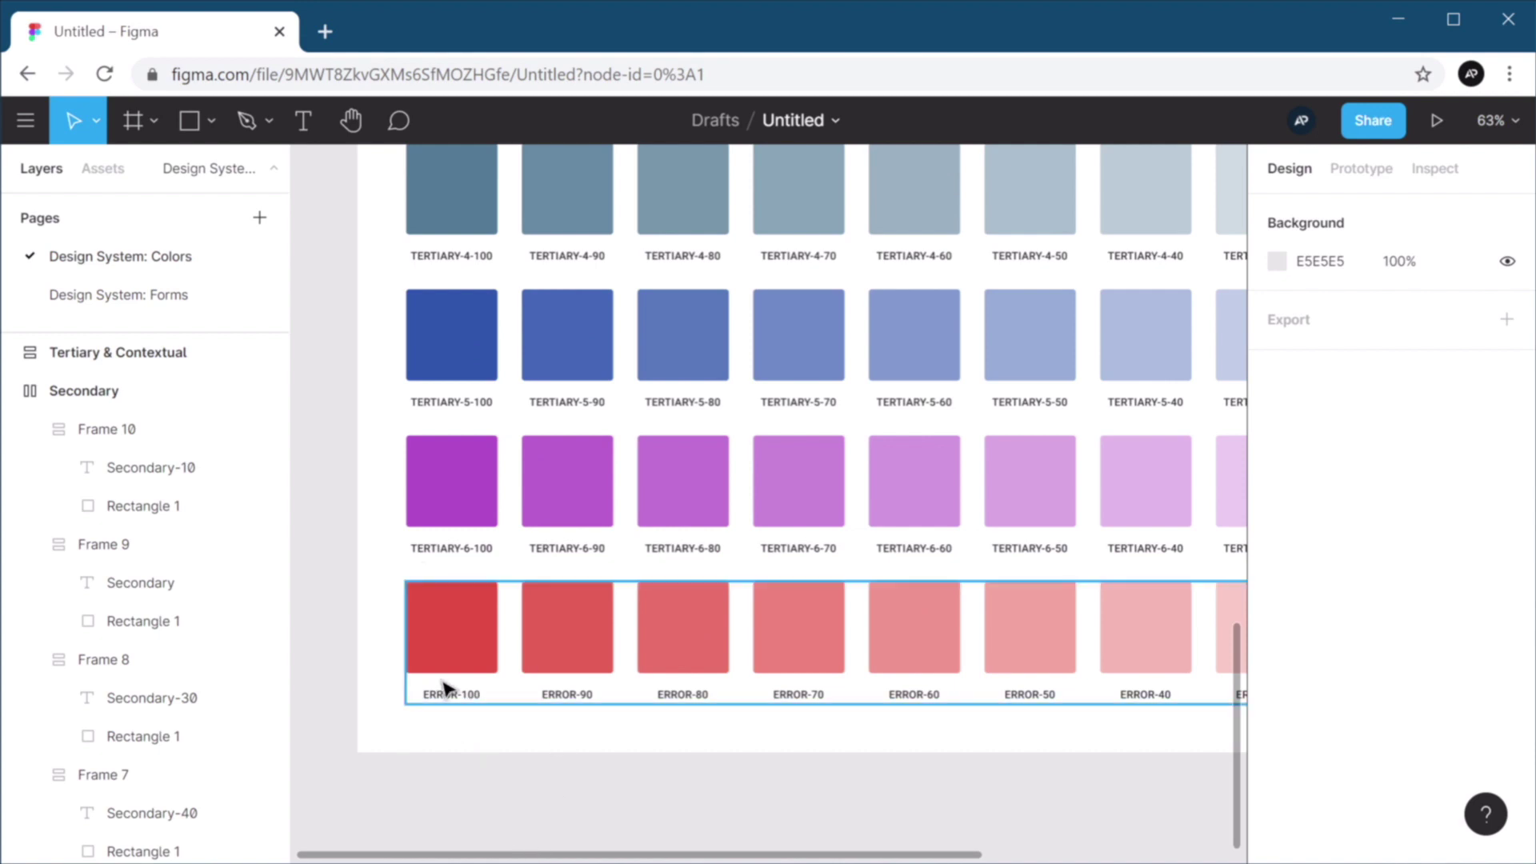
{"action": "scroll", "coordinate": [472, 723], "scroll_direction": "up", "scroll_amount": 2}
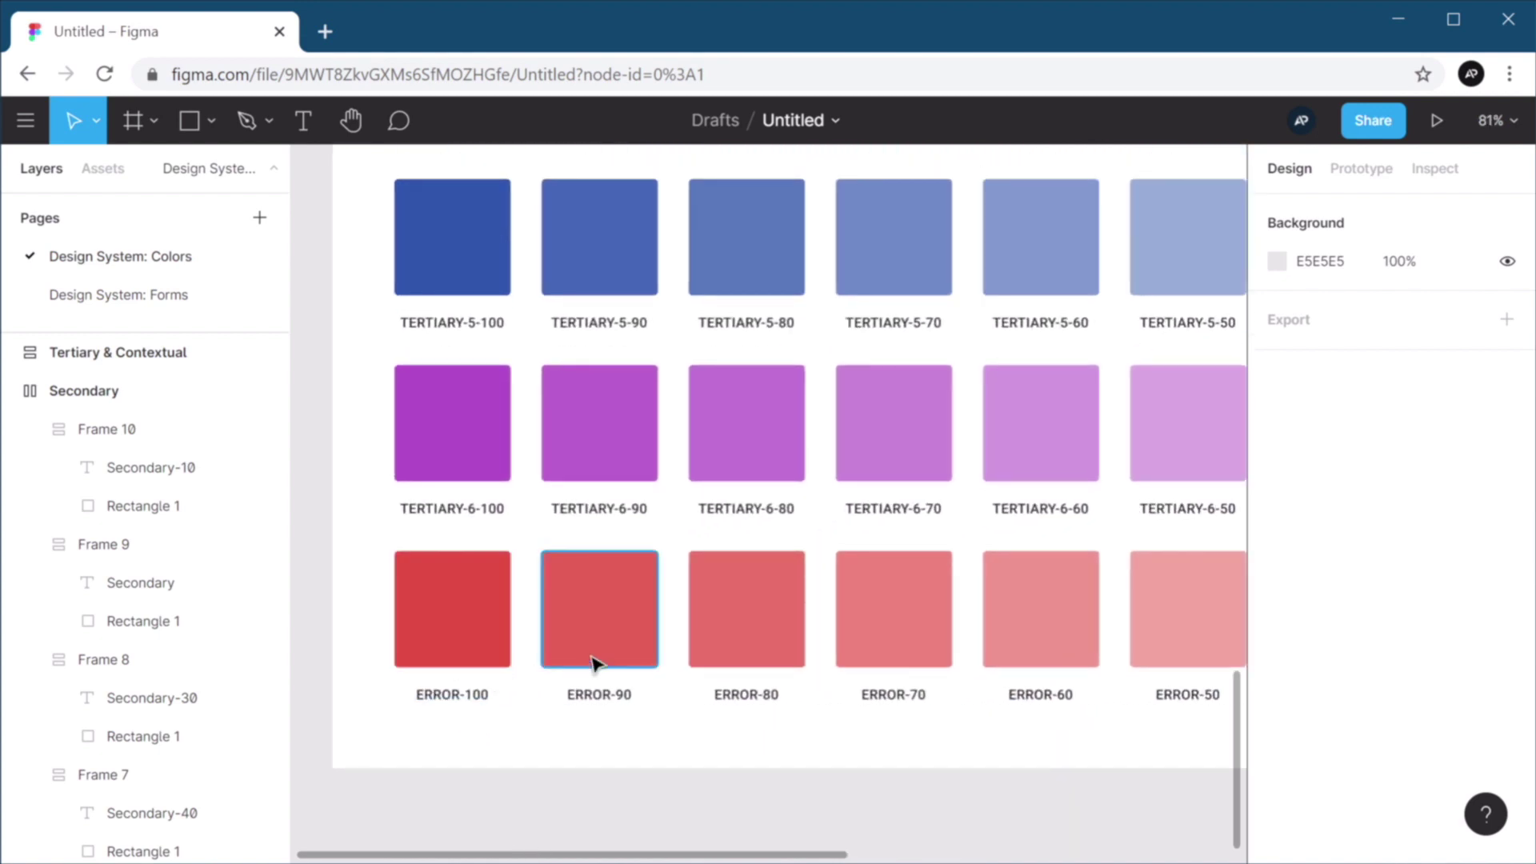
{"action": "scroll", "coordinate": [566, 638], "scroll_direction": "down", "scroll_amount": 2}
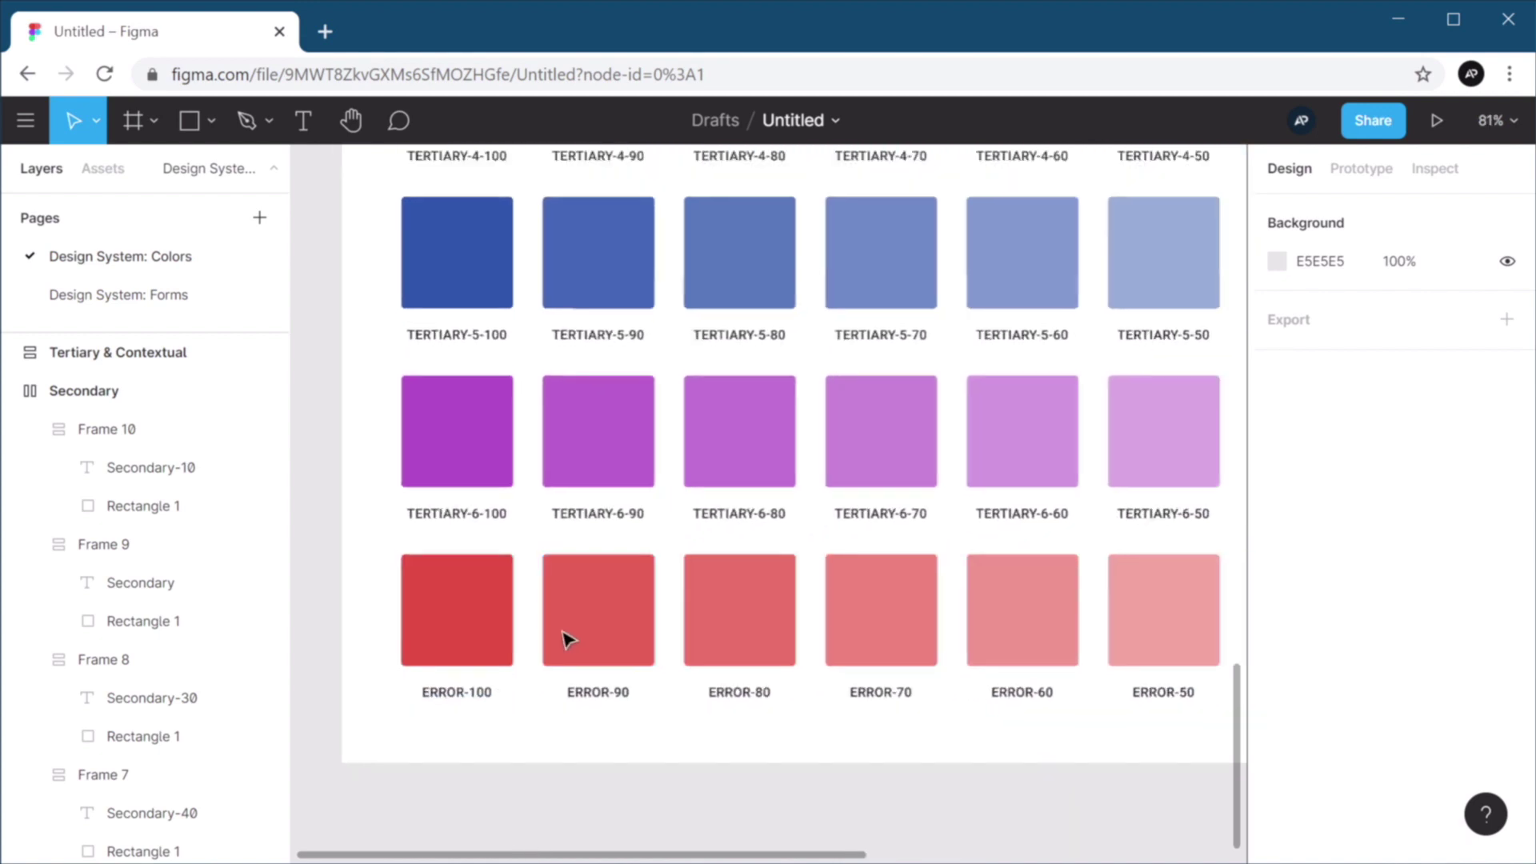
{"action": "scroll", "coordinate": [565, 638], "scroll_direction": "down", "scroll_amount": 1}
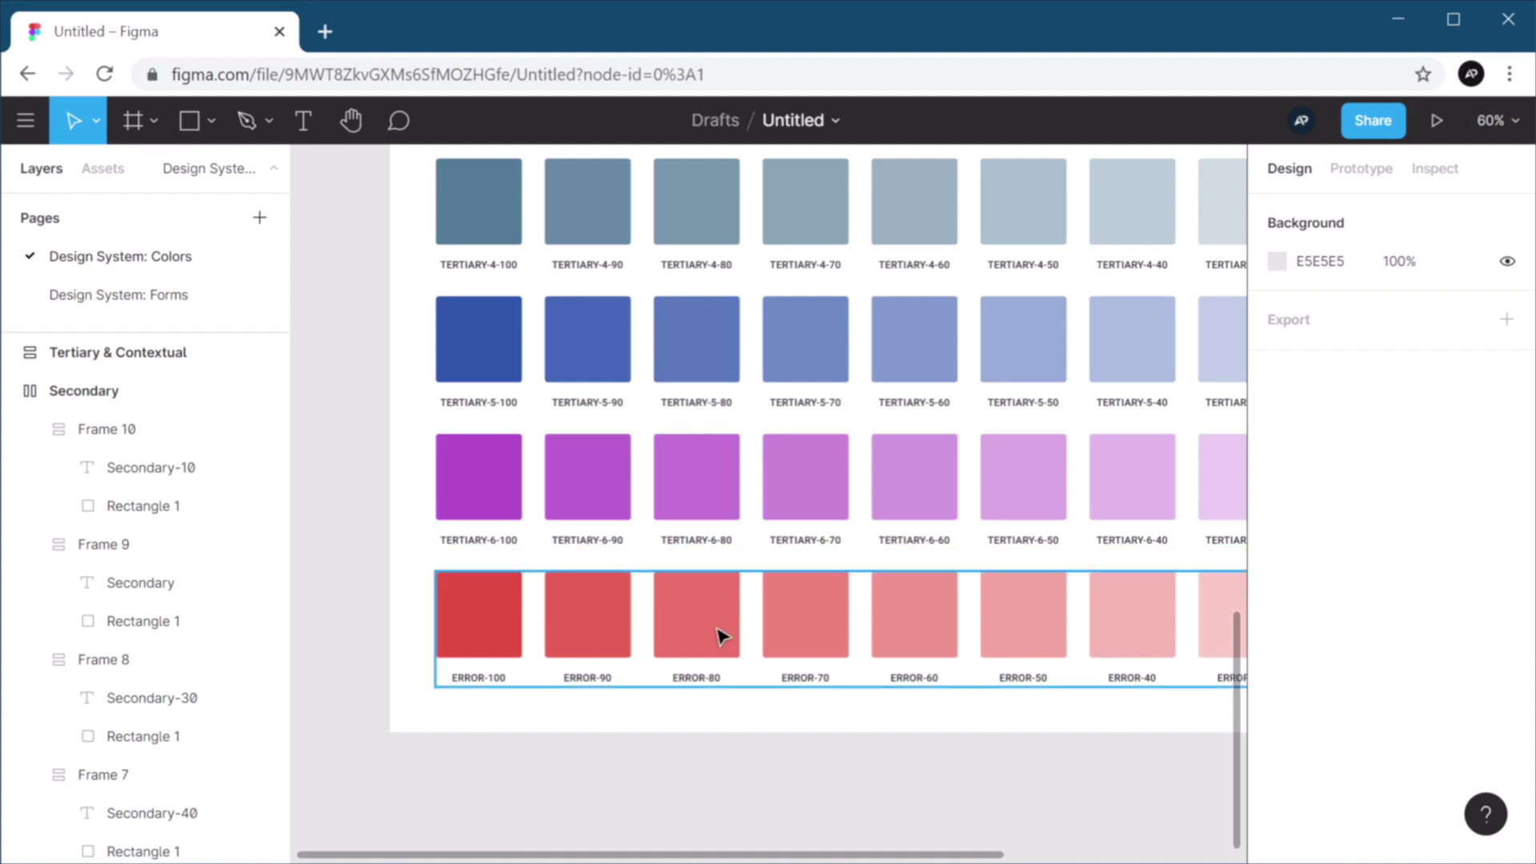
{"action": "key", "text": "shift+1"}
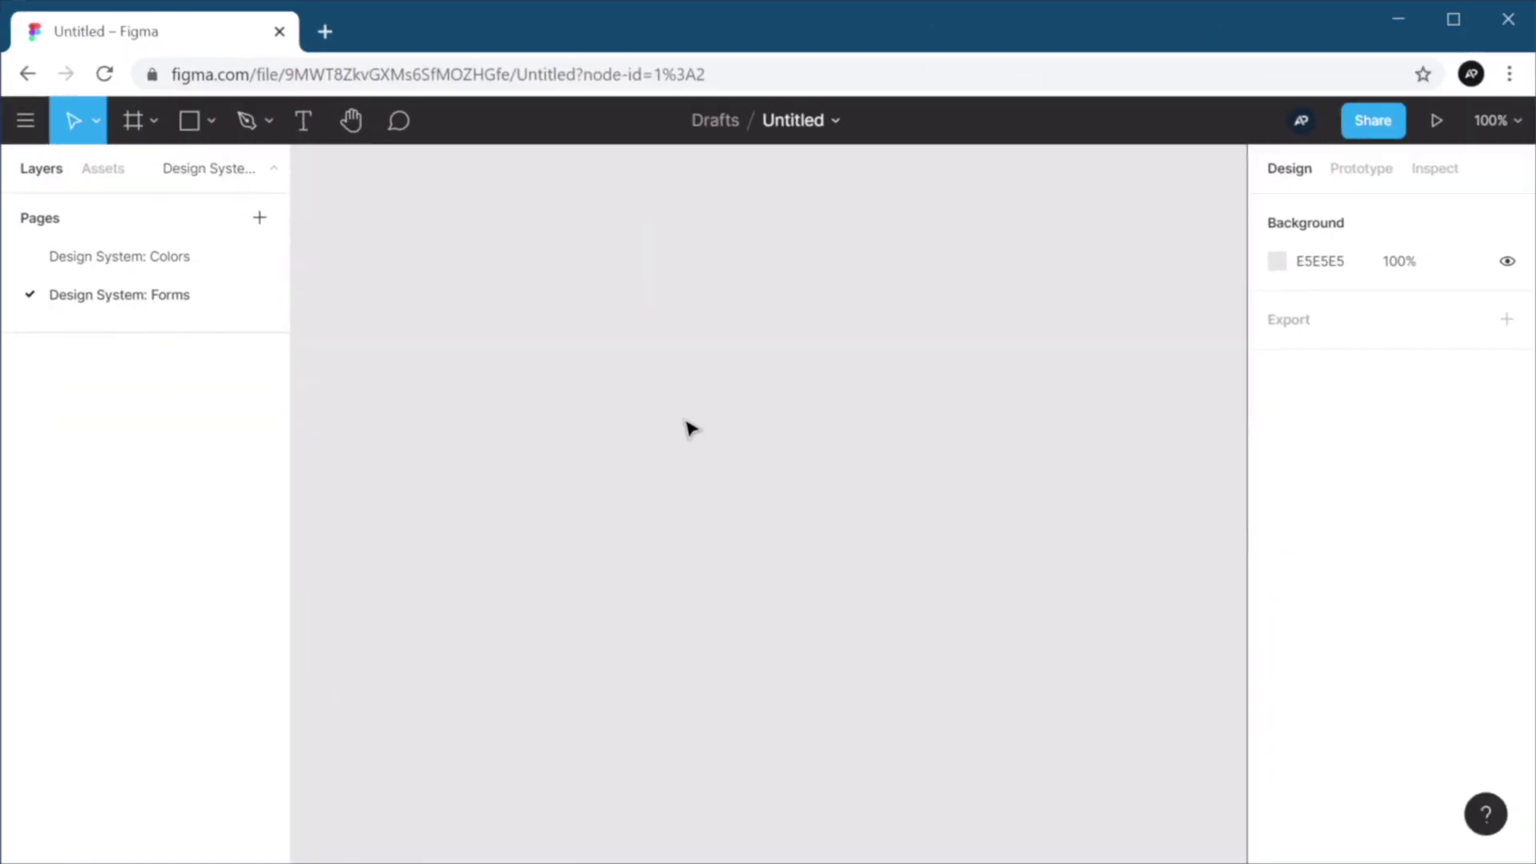
Draw a frame about 270 × 327 on the Design System: Forms page and name it Form Elements on Light Background.
{"action": "key", "text": "f"}
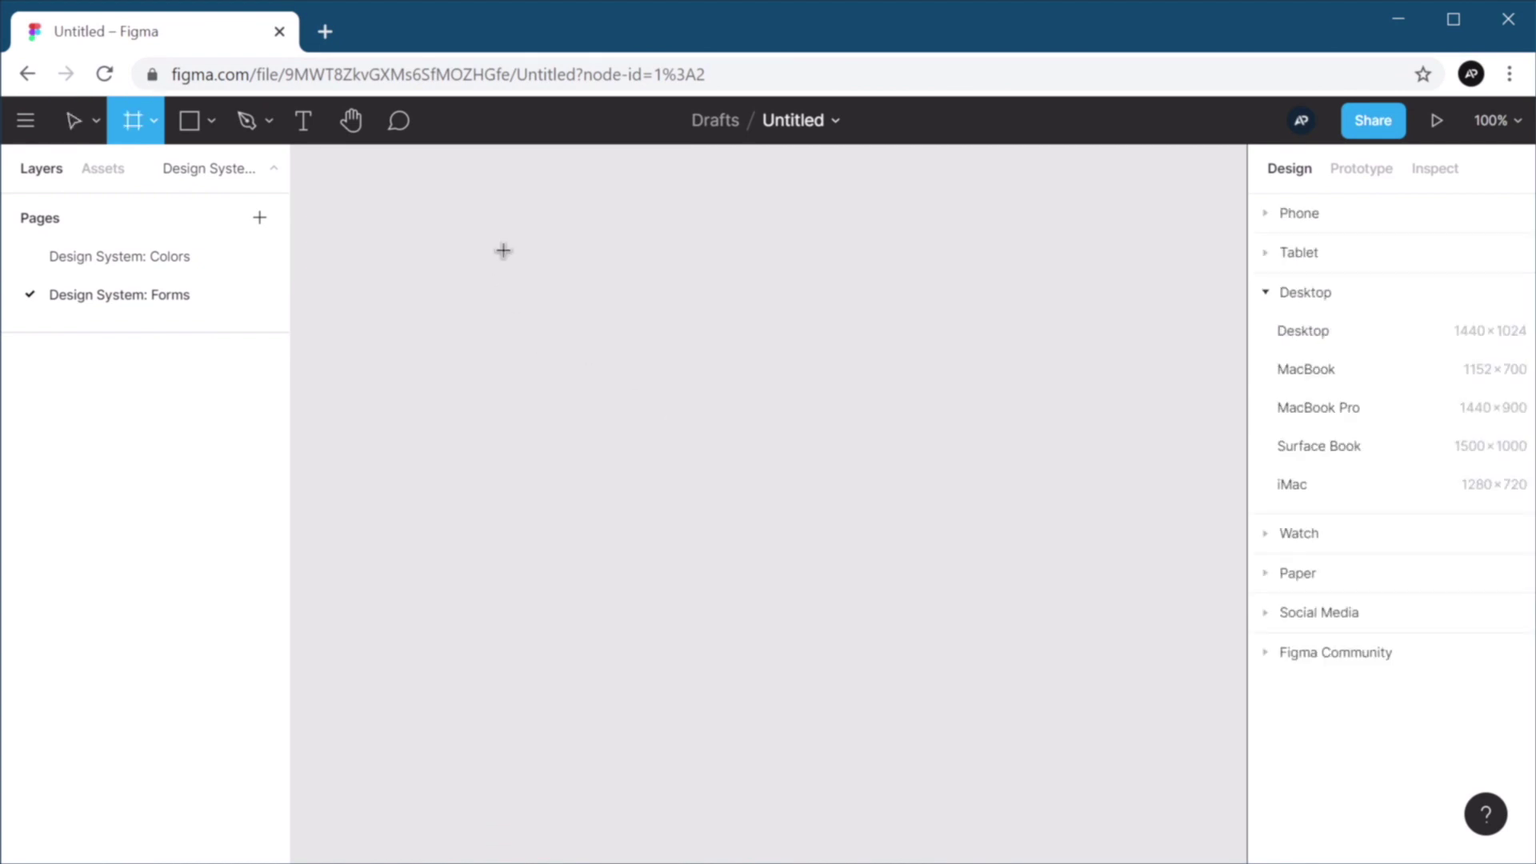
{"action": "left_click_drag", "start_coordinate": [501, 243], "coordinate": [827, 636]}
{"action": "key", "text": "ctrl+r"}
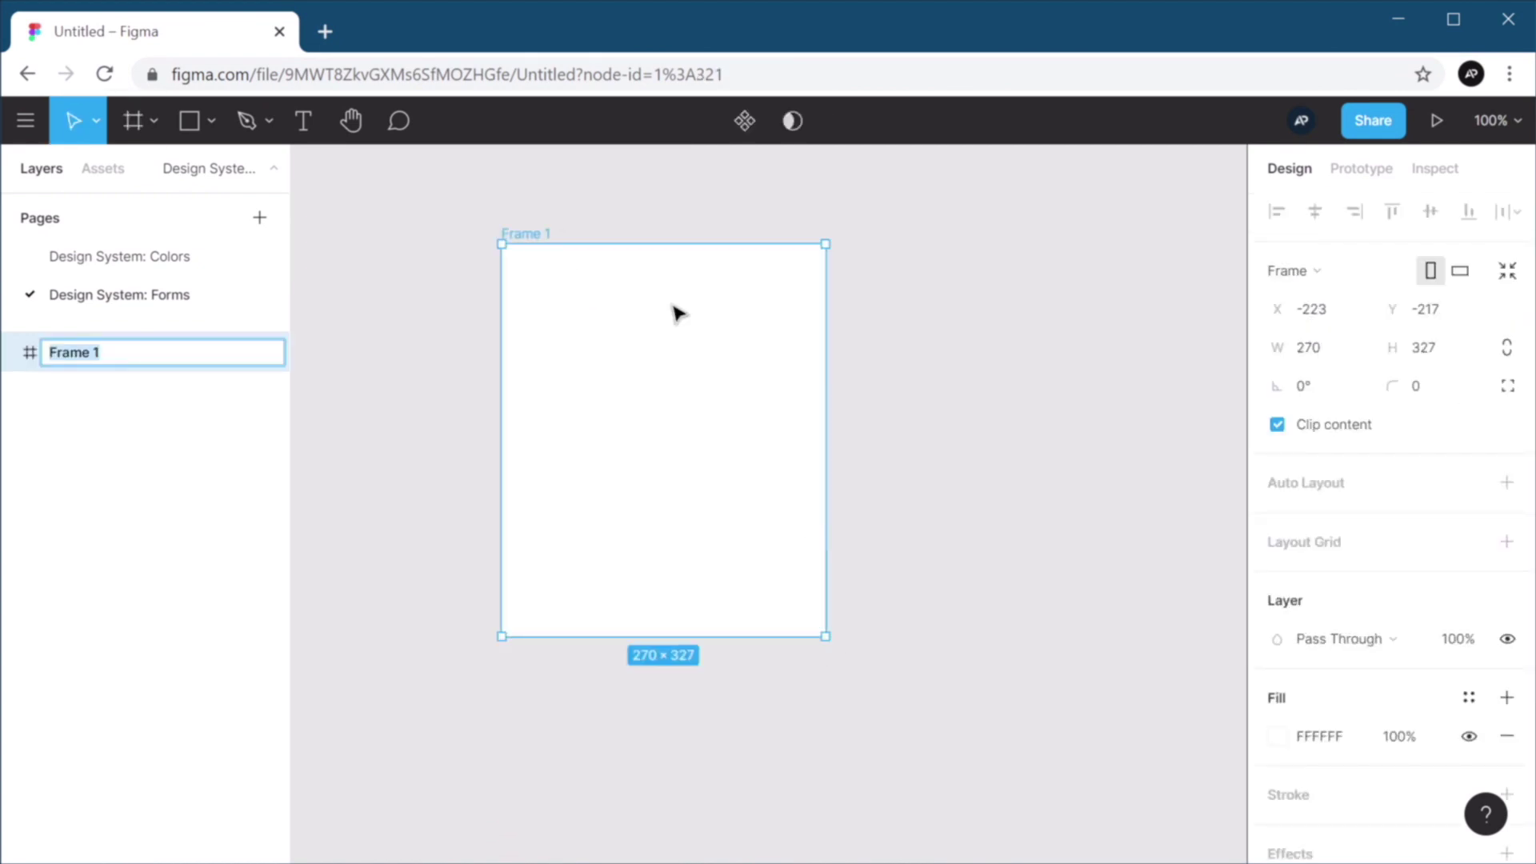
{"action": "type", "text": "Form Elements"}
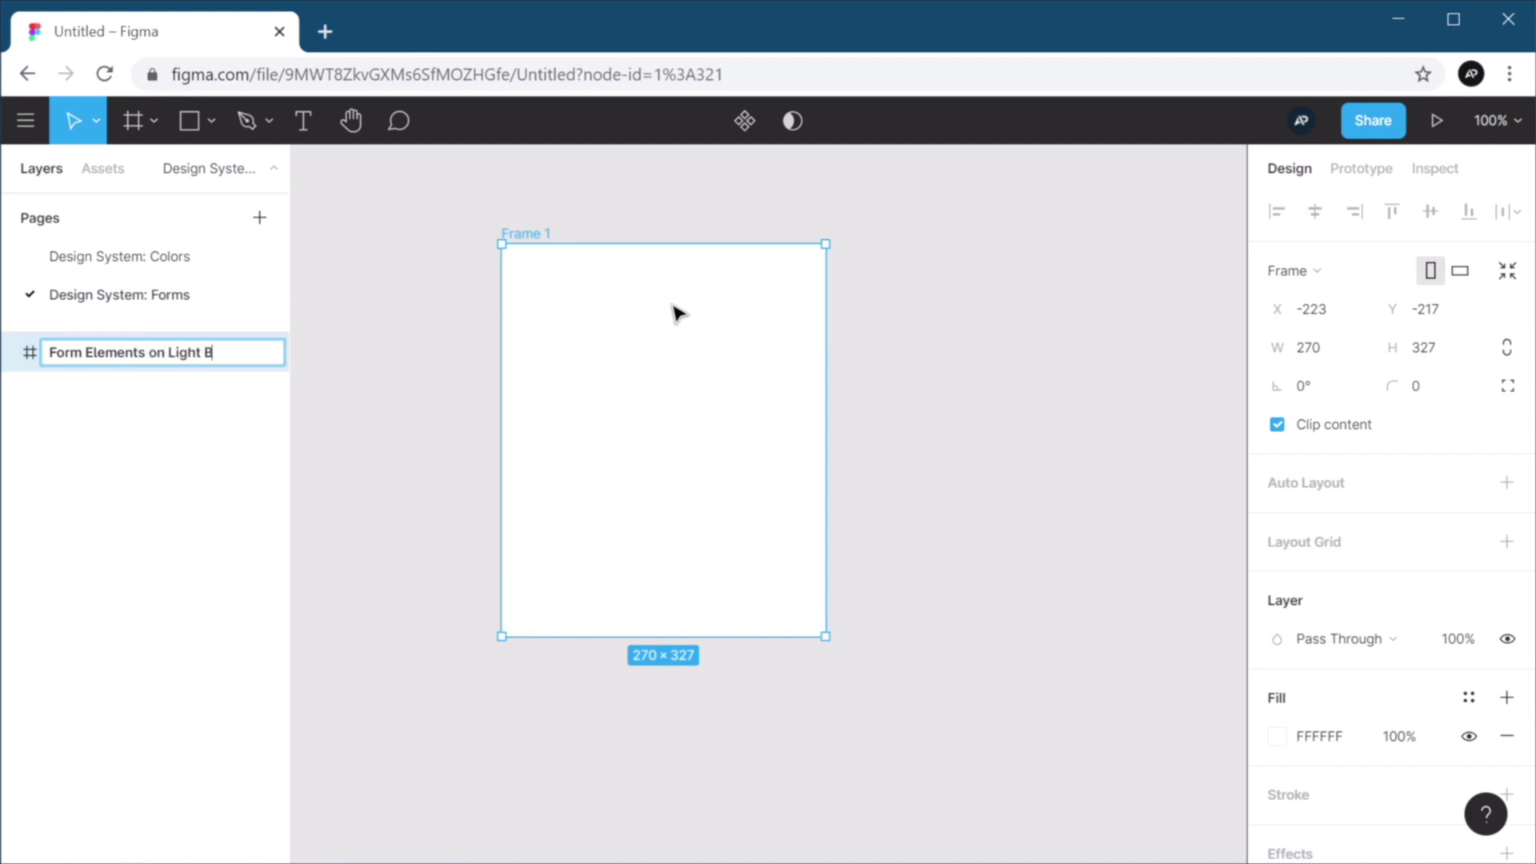
{"action": "type", "text": " on Light Background"}
{"action": "key", "text": "Return"}
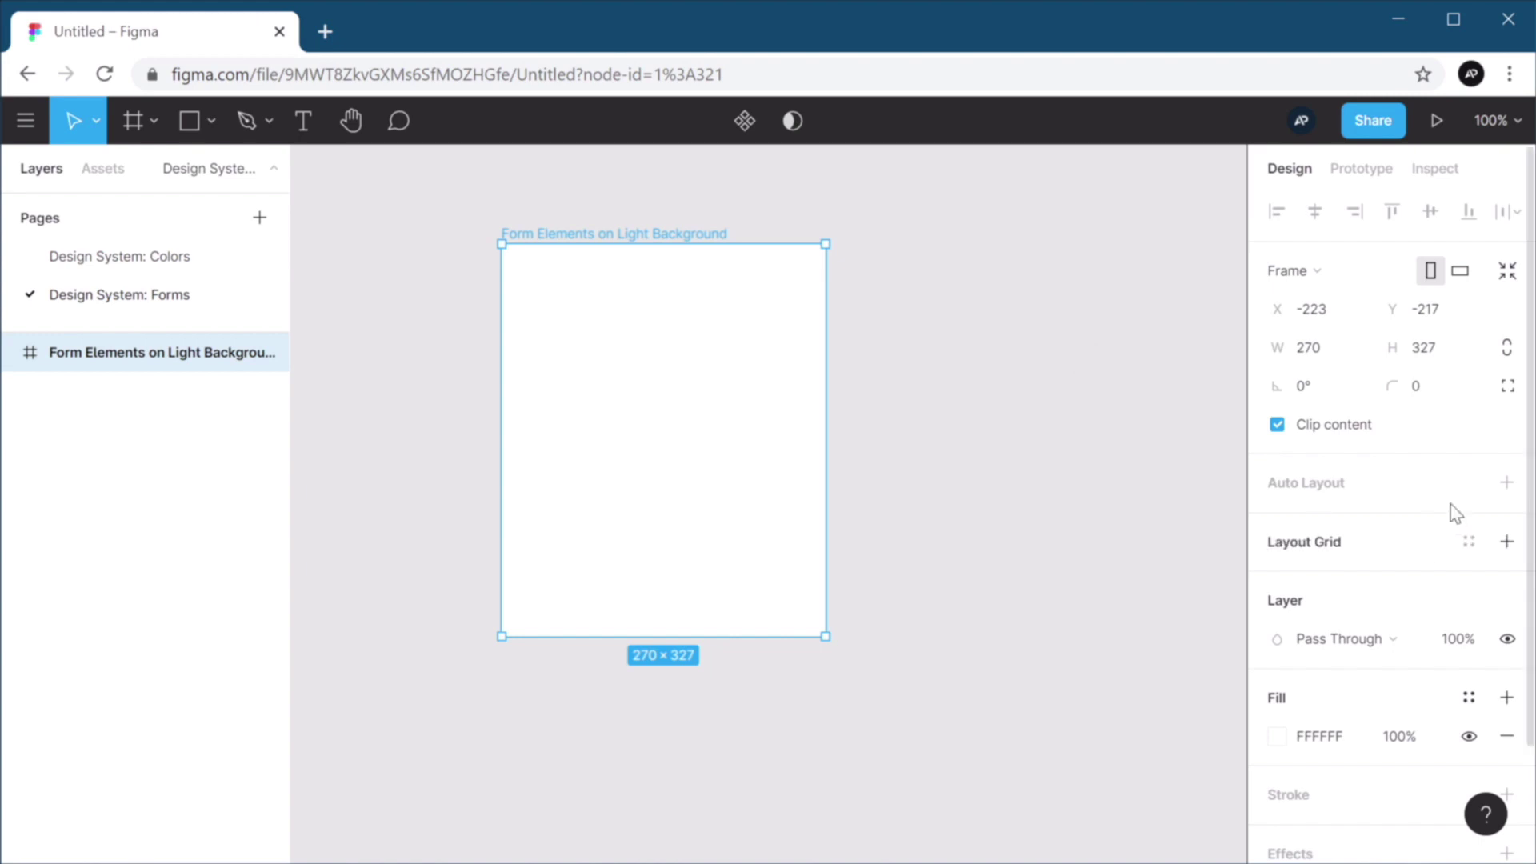
Add vertical auto layout to the Form Elements on Light Background frame with 32 item spacing and 64 padding.
{"action": "left_click", "coordinate": [1507, 483]}
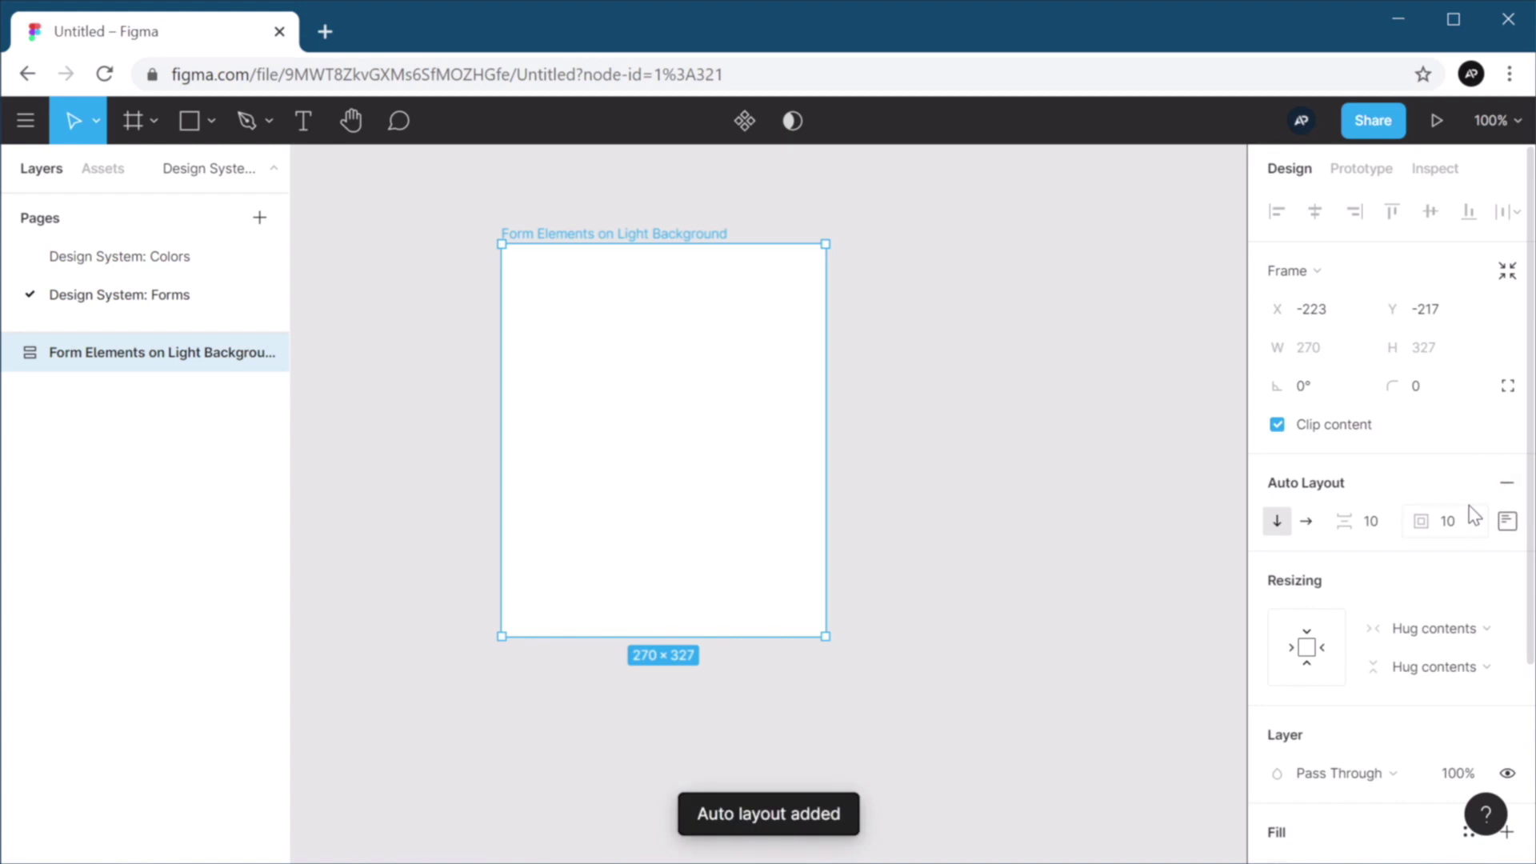
{"action": "left_click", "coordinate": [1376, 528]}
{"action": "type", "text": "32"}
{"action": "key", "text": "Tab"}
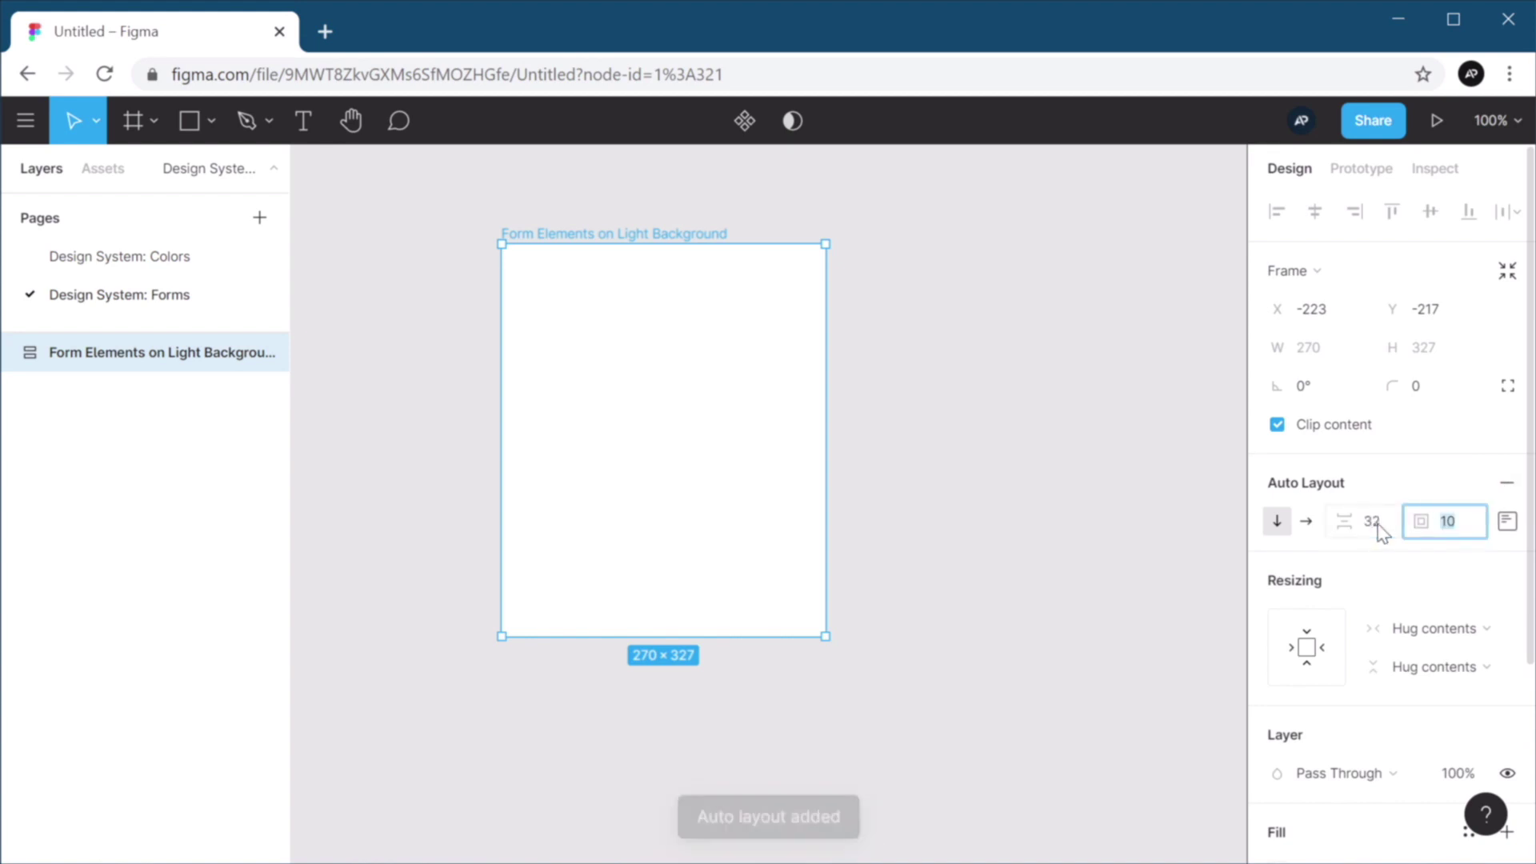
{"action": "type", "text": "64"}
{"action": "key", "text": "Tab"}
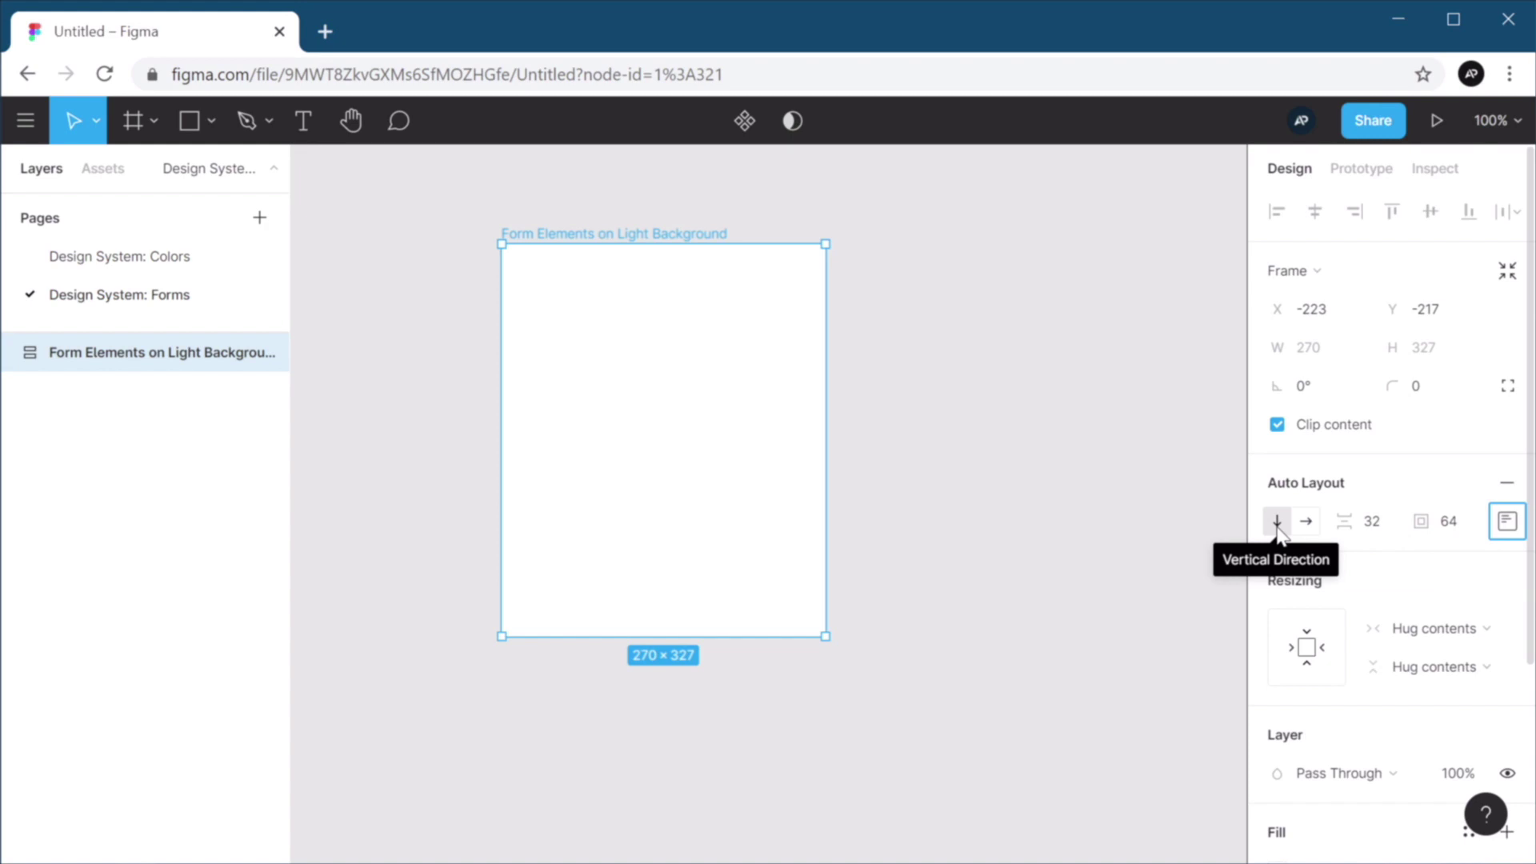
{"action": "left_click", "coordinate": [936, 408]}
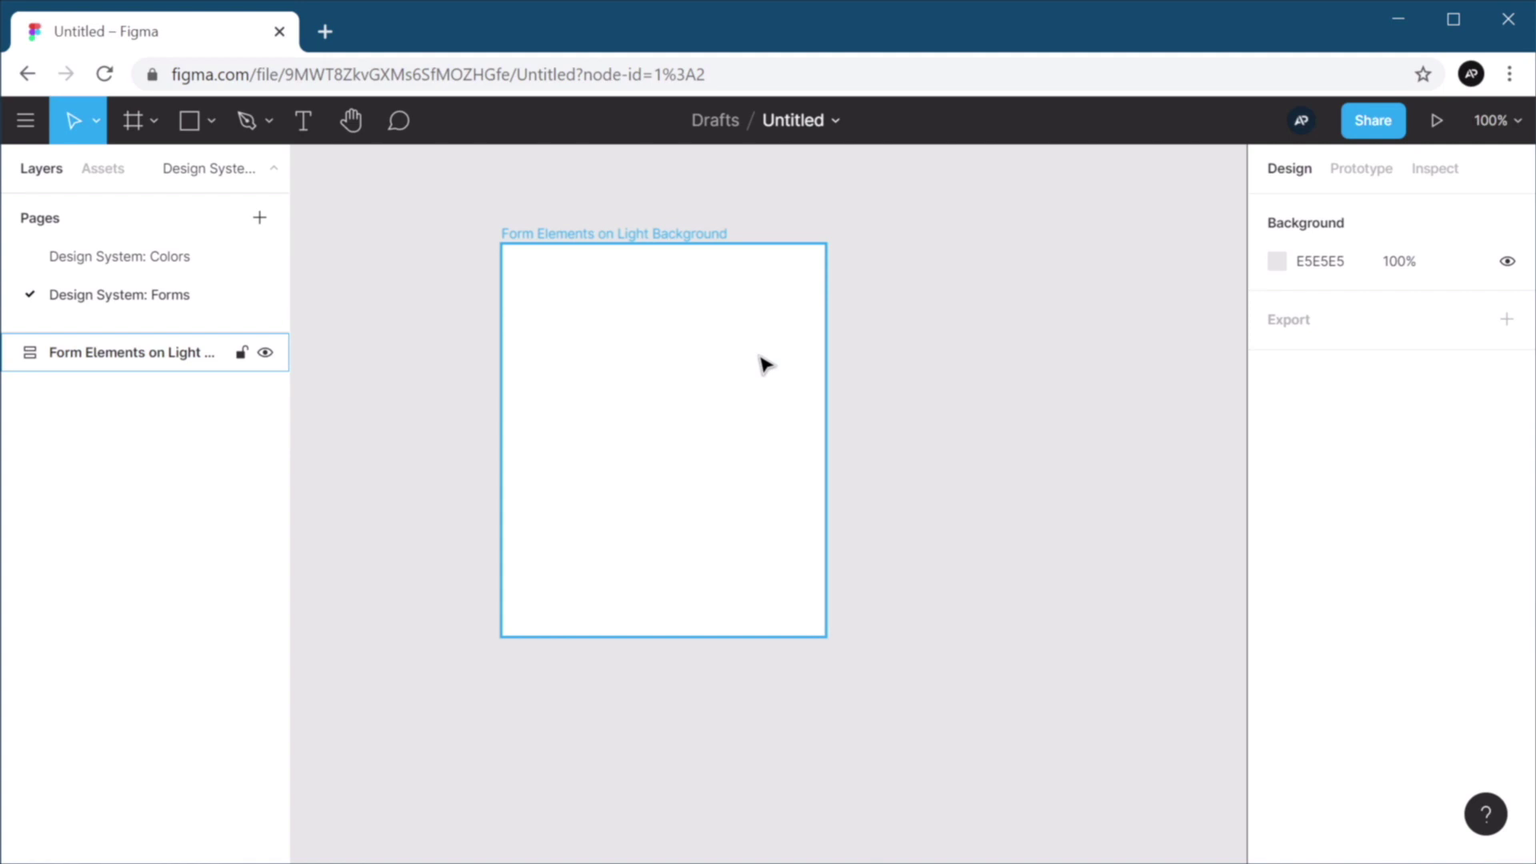
Paste the labeled Input value field and the labeled Input placeholder field into the Form Elements on Light Background frame.
{"action": "key", "text": "ctrl+v"}
{"action": "left_click_drag", "start_coordinate": [839, 507], "coordinate": [741, 493]}
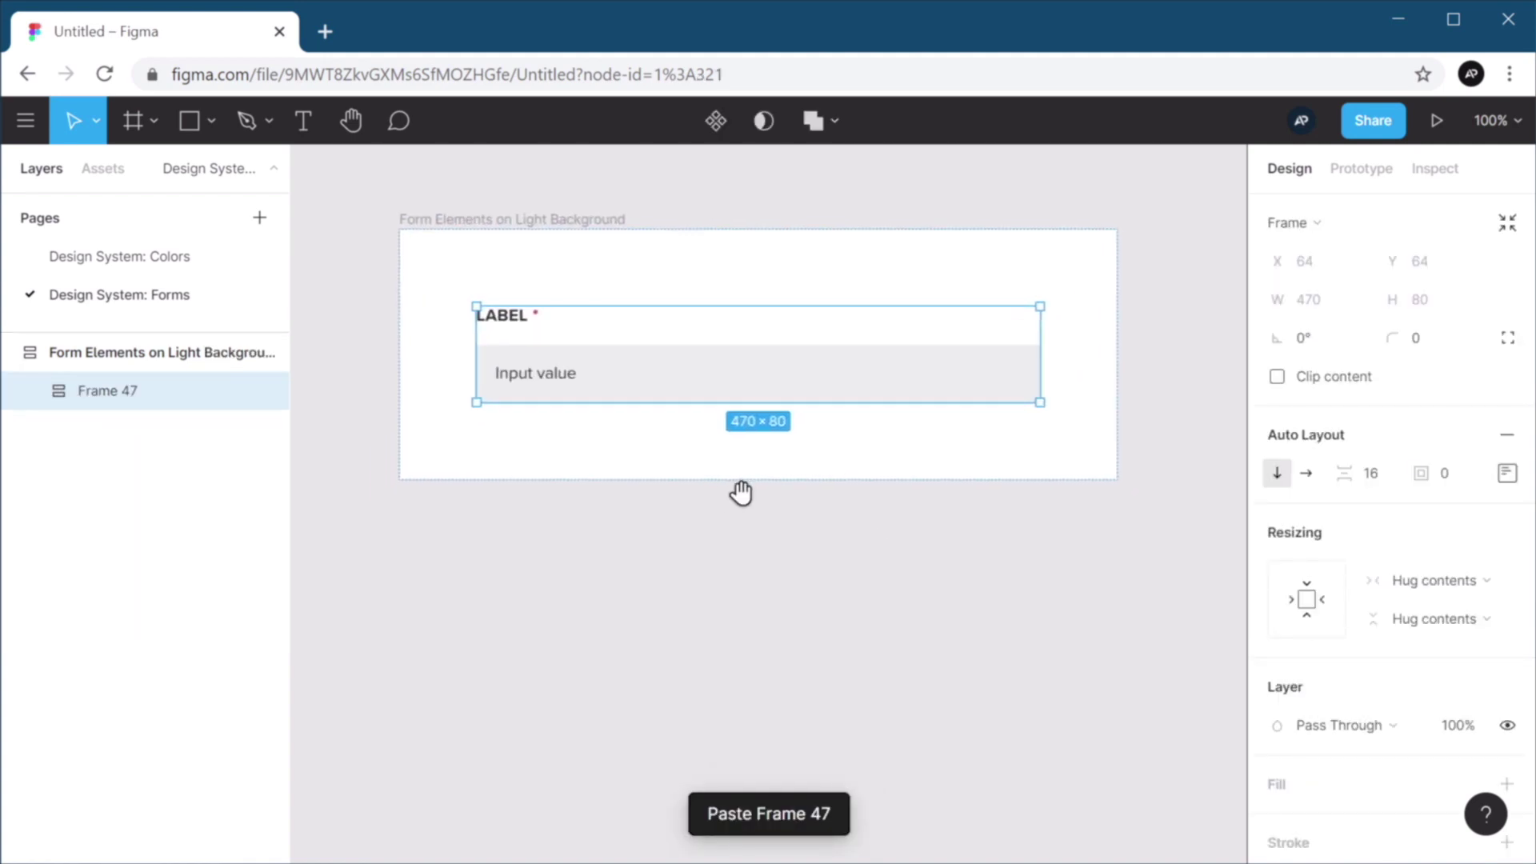
{"action": "left_click", "coordinate": [747, 579]}
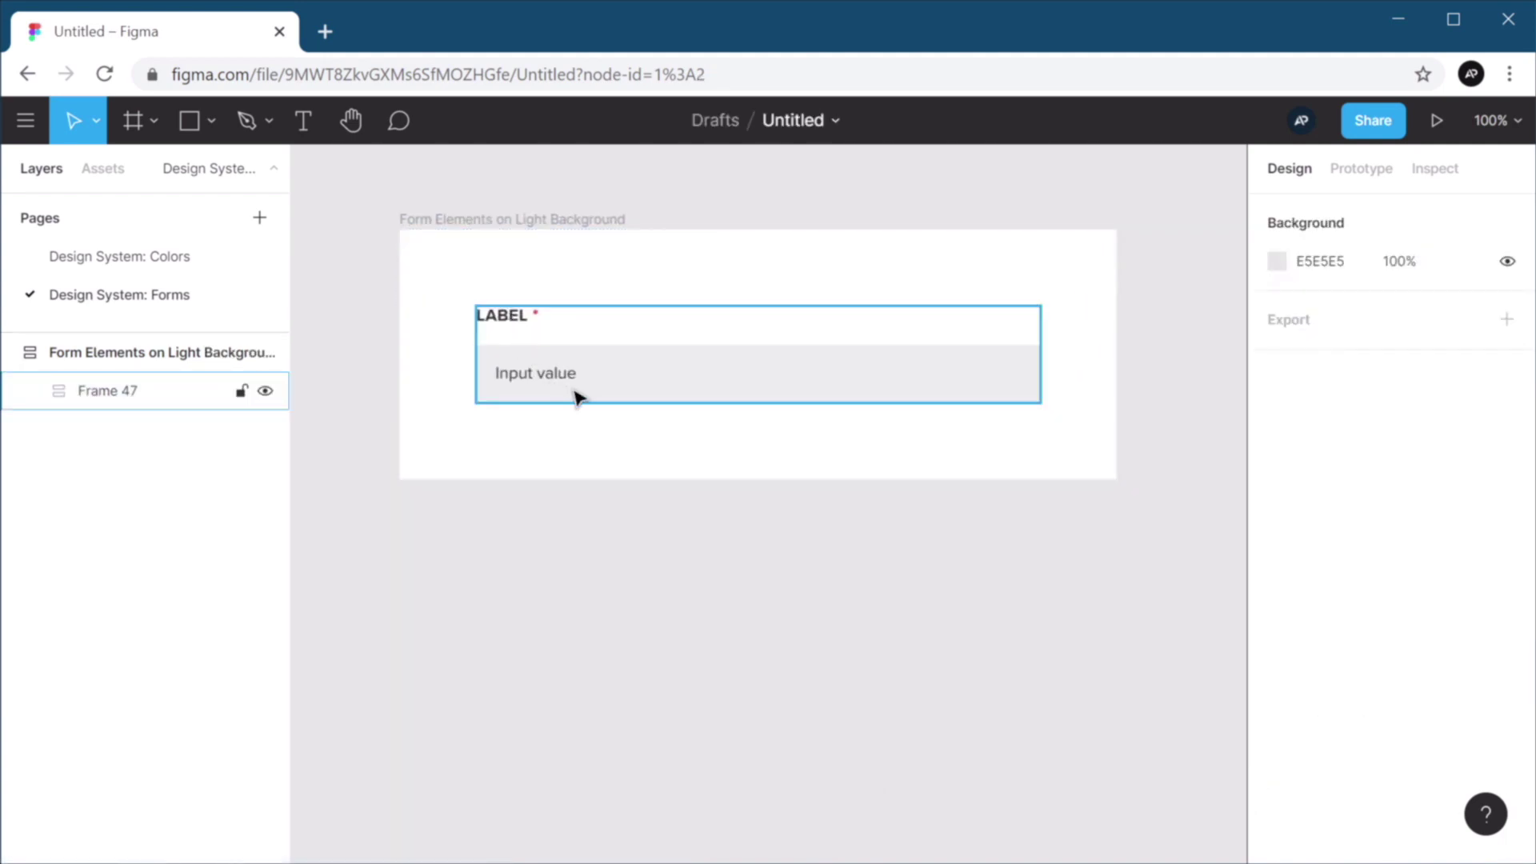
{"action": "key", "text": "ctrl+v"}
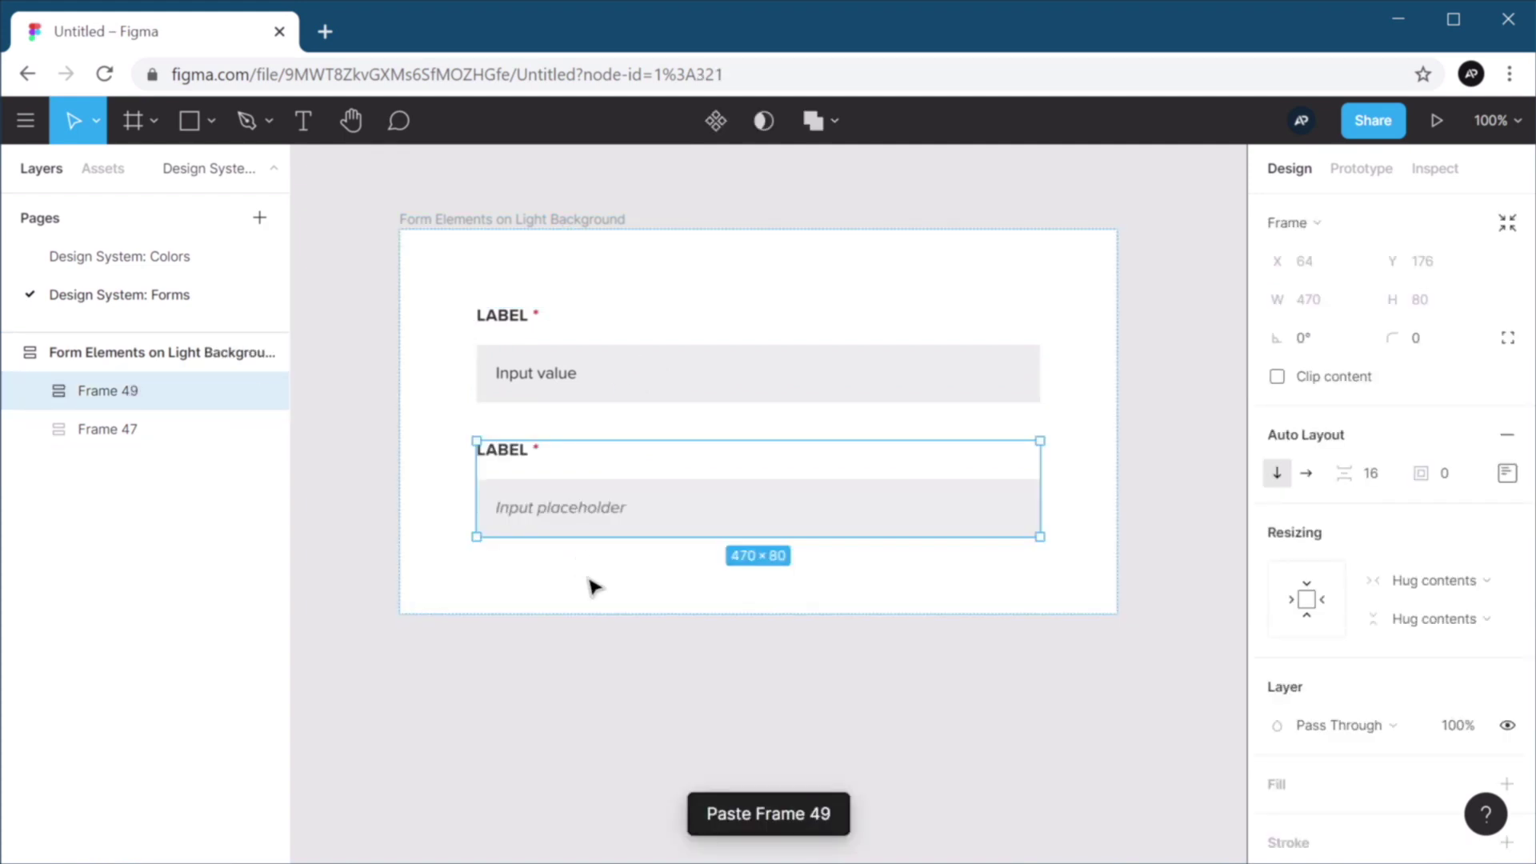
Inspect the placeholder field's box and text properties, and the value text in the field above it.
{"action": "double_click", "coordinate": [664, 518]}
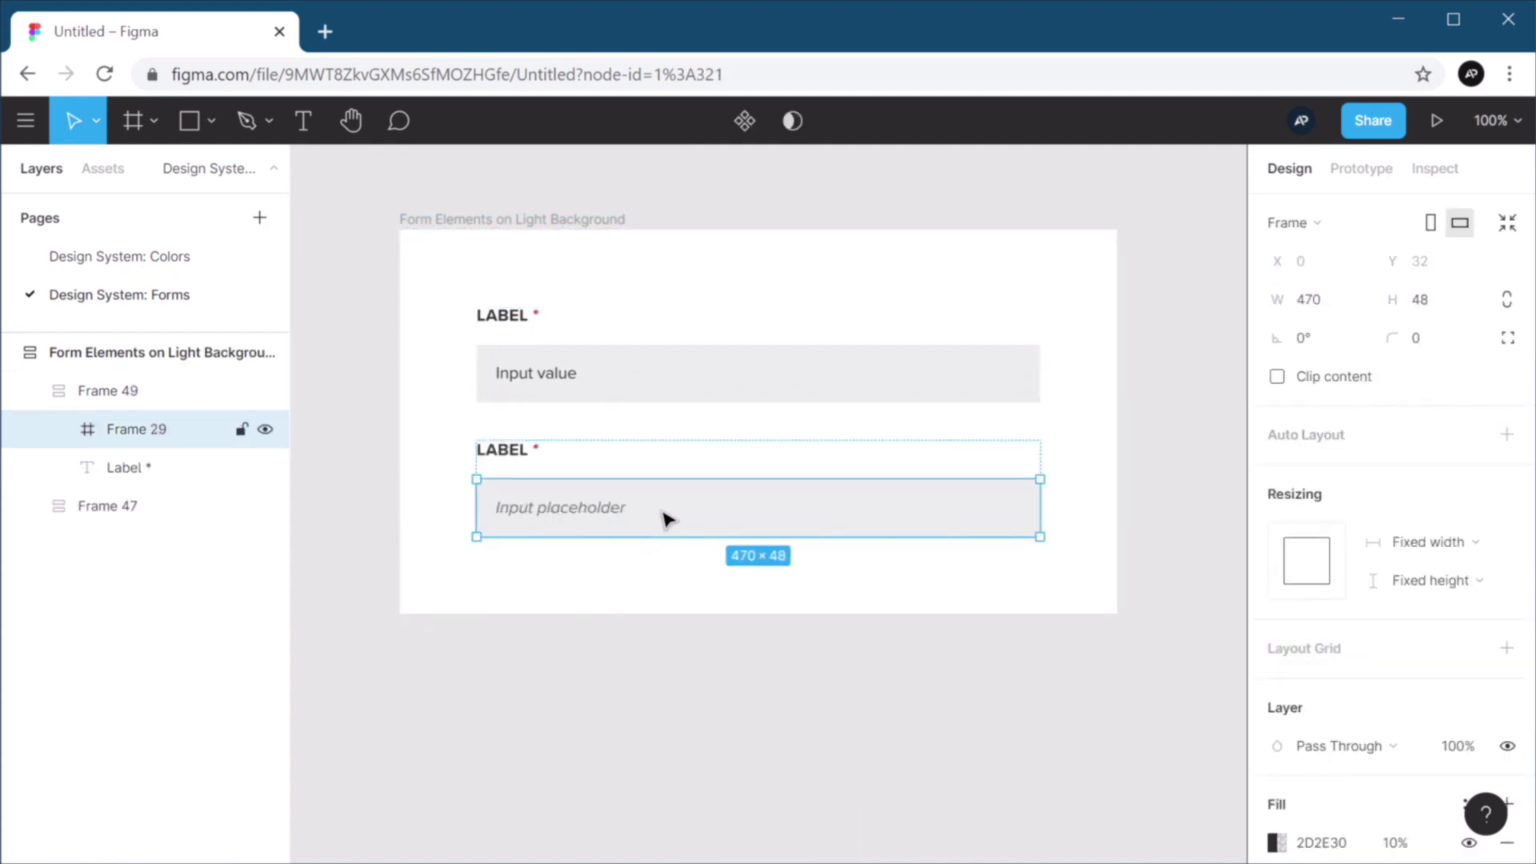
{"action": "left_click", "coordinate": [583, 518]}
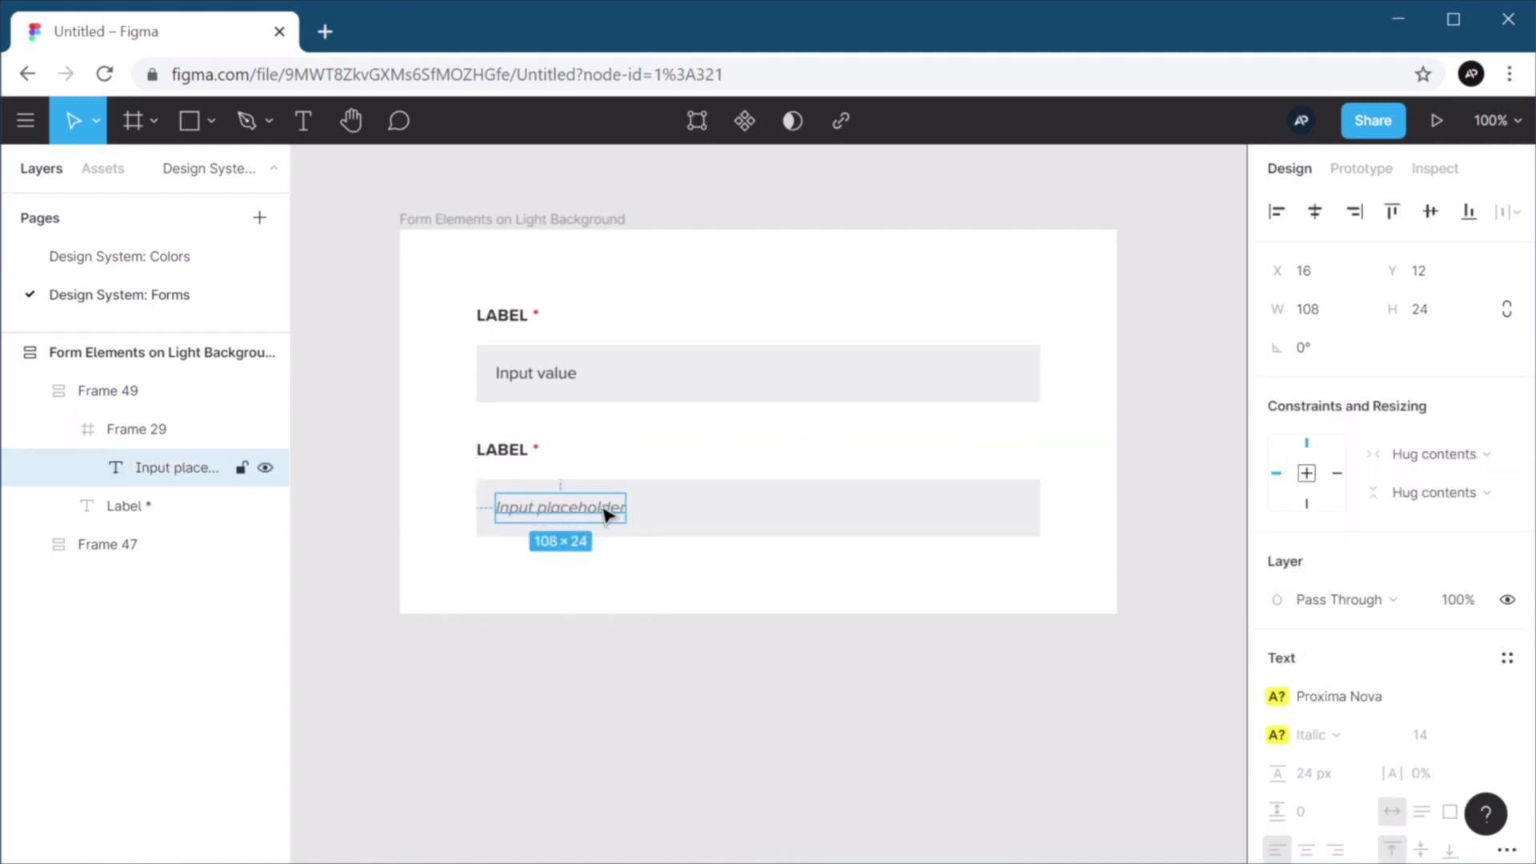
{"action": "left_click", "coordinate": [541, 383]}
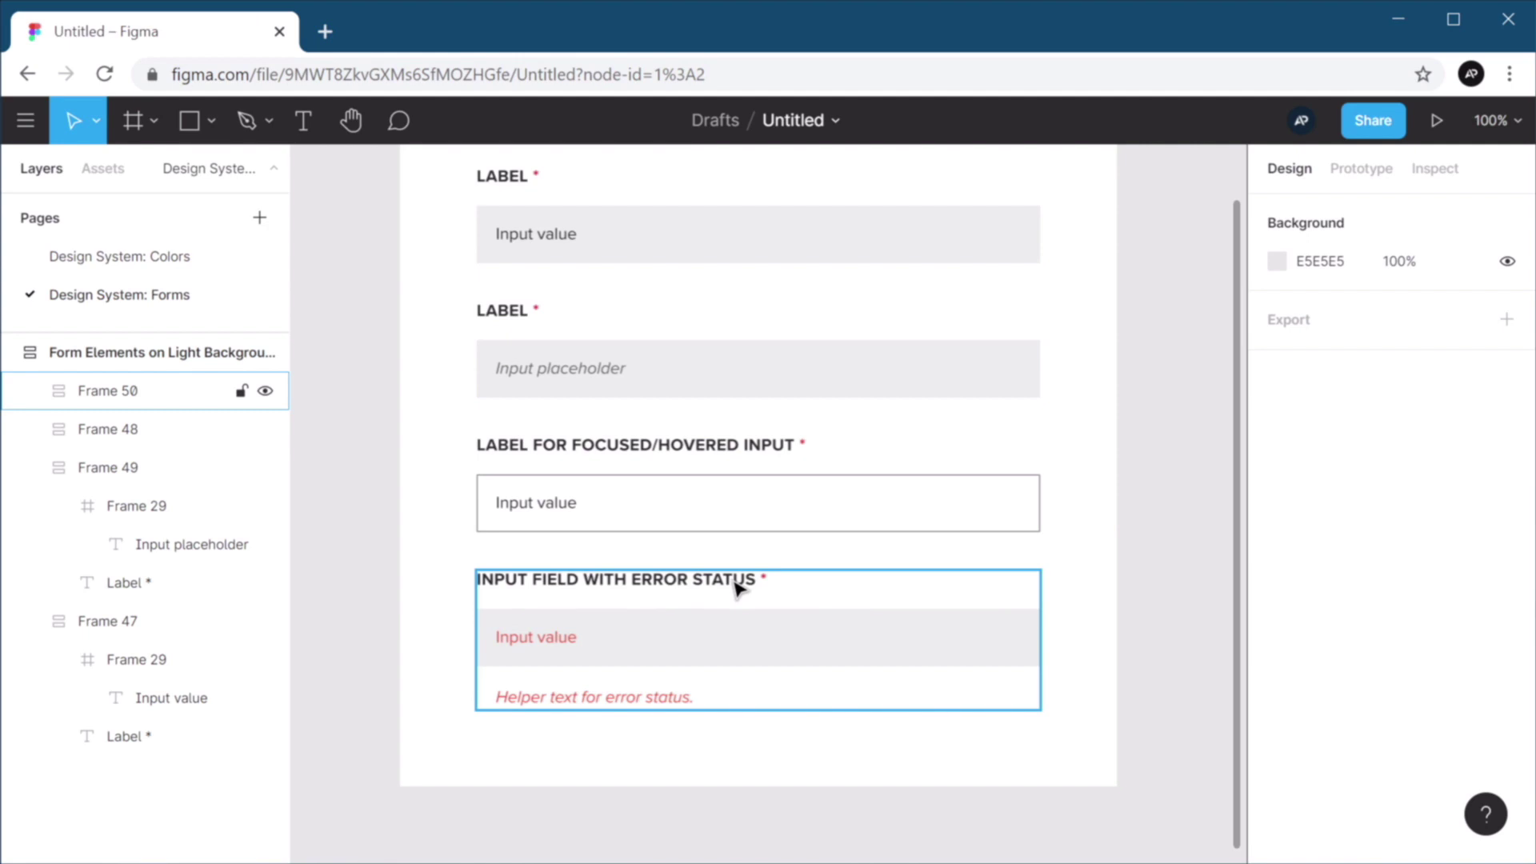
Paste the Textarea field and the "Fields marked with * are required." note below the error status field.
{"action": "scroll", "coordinate": [736, 590], "scroll_direction": "down", "scroll_amount": 3}
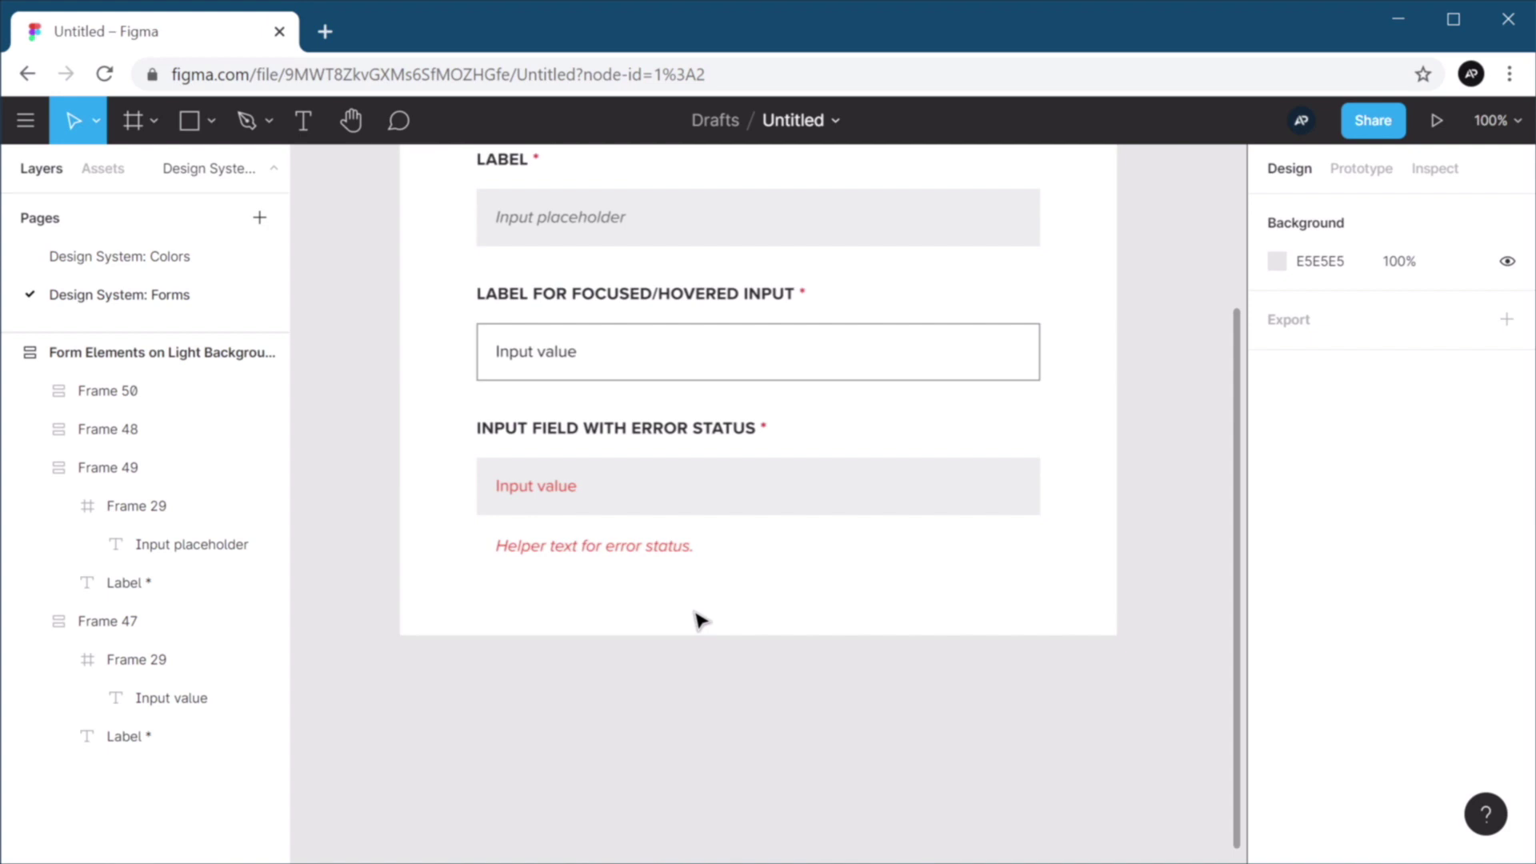
{"action": "scroll", "coordinate": [700, 621], "scroll_direction": "up", "scroll_amount": 1}
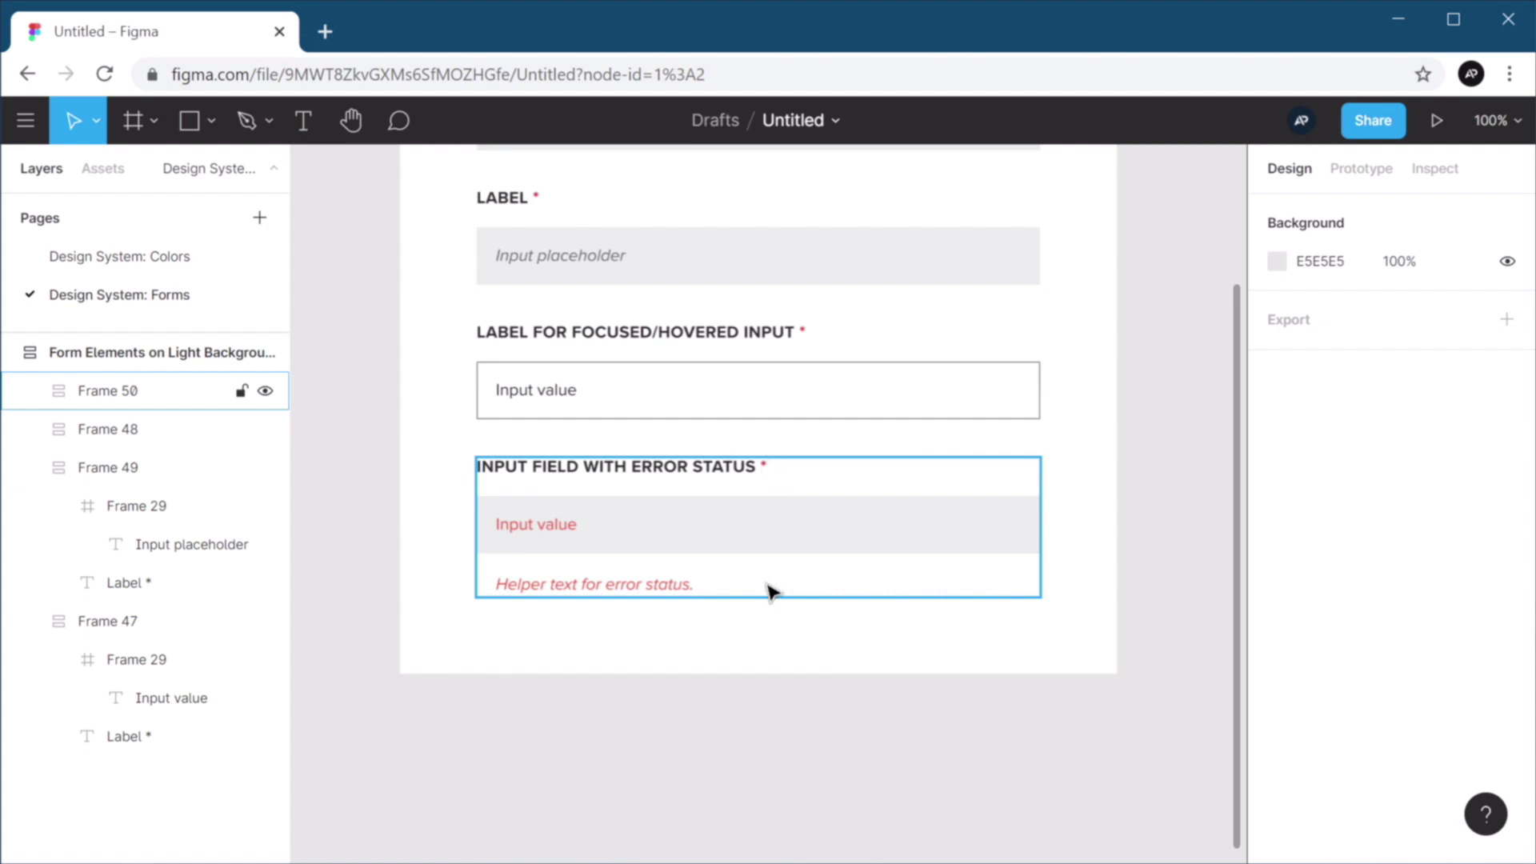
{"action": "key", "text": "ctrl+v"}
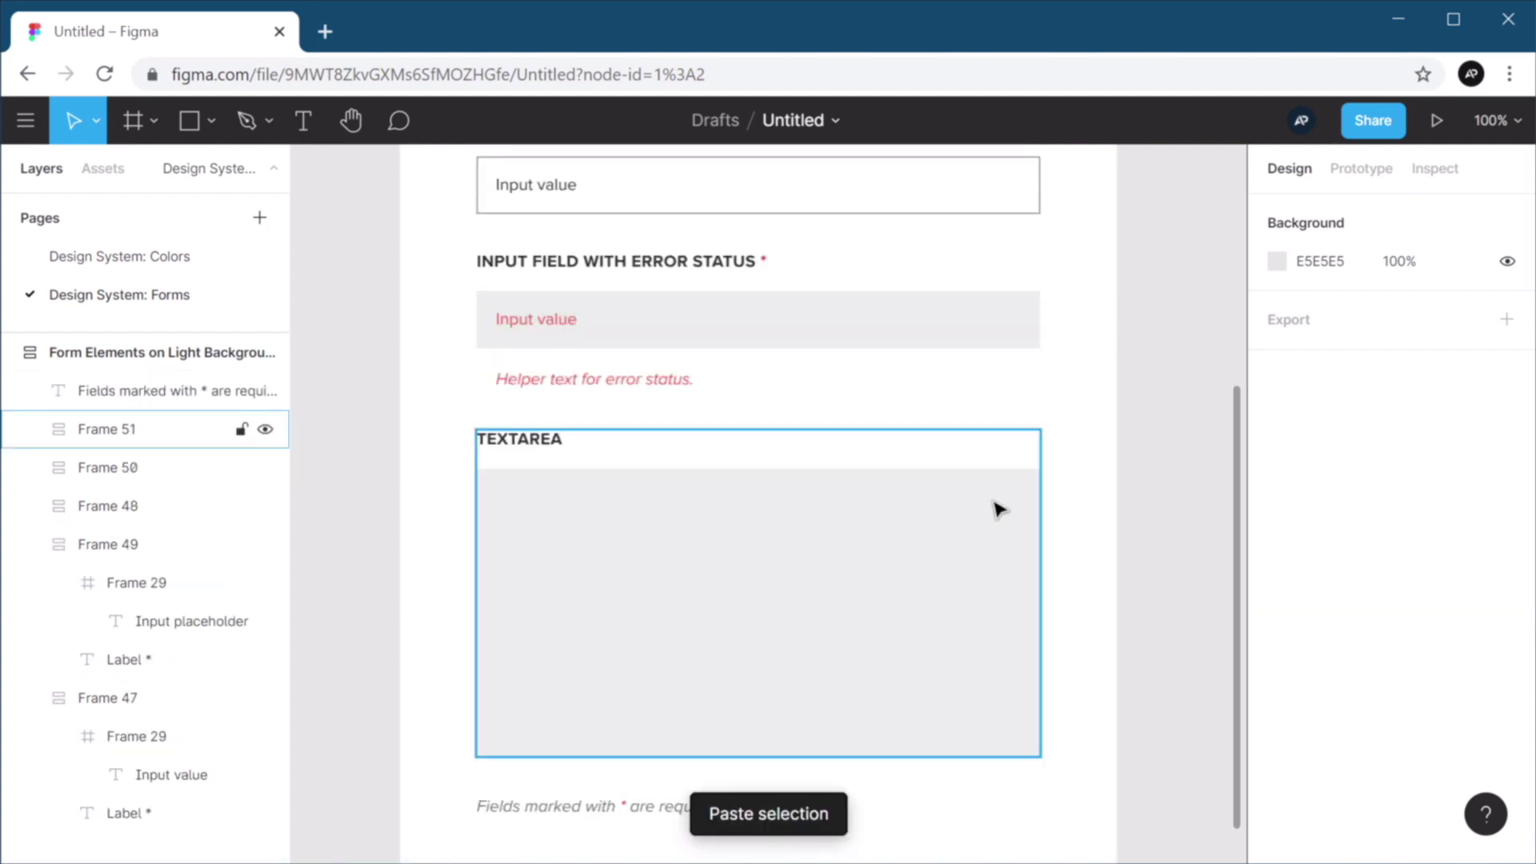
{"action": "scroll", "coordinate": [962, 518], "scroll_direction": "down", "scroll_amount": 1}
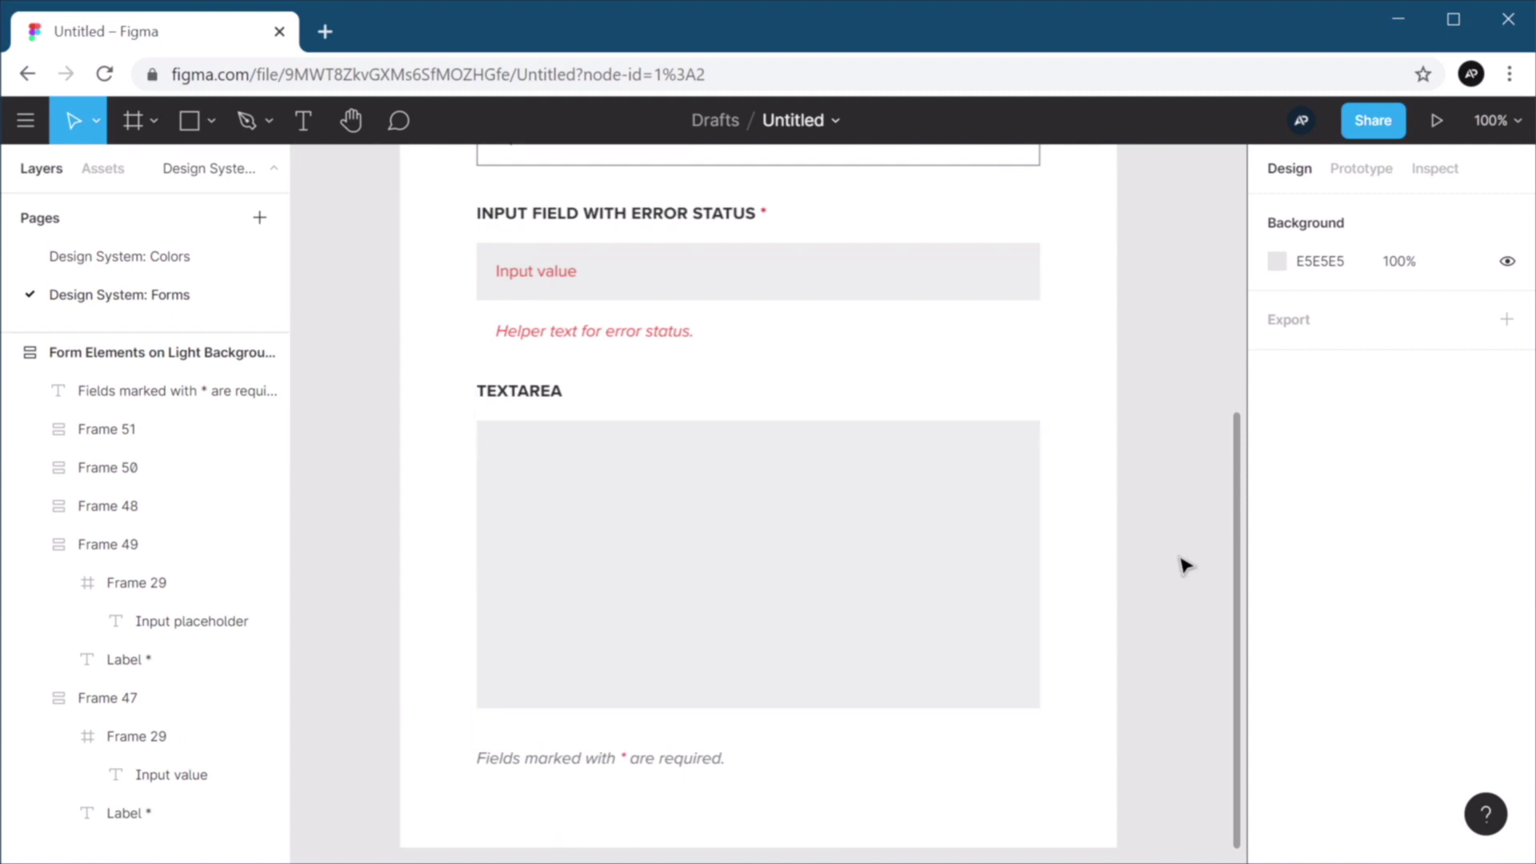
Examine the Textarea group's auto layout spacing and look over the form fields on the light background.
{"action": "left_click", "coordinate": [700, 510]}
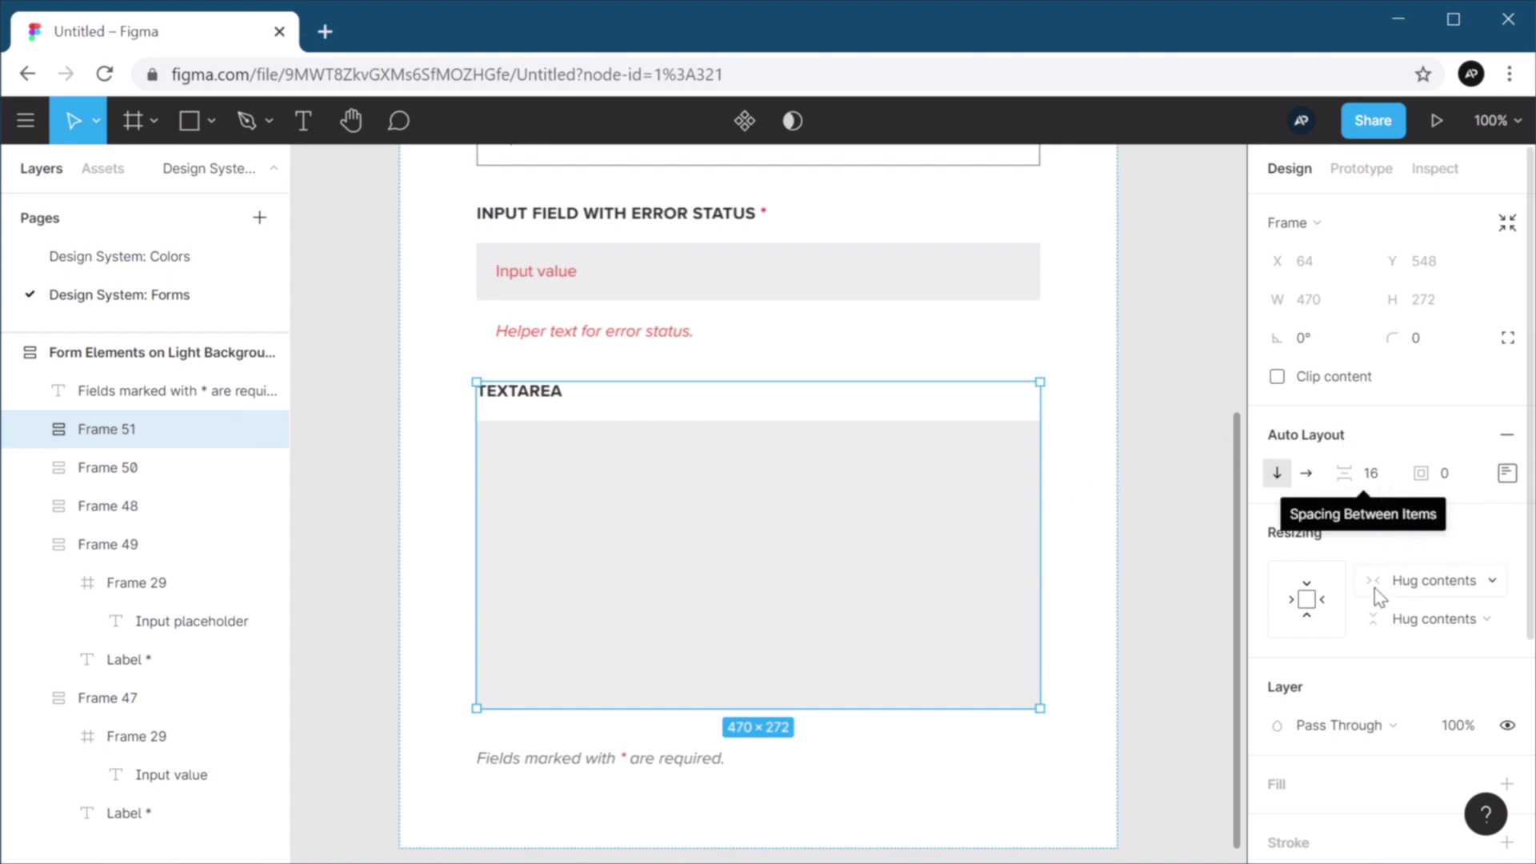
{"action": "left_click", "coordinate": [1148, 524]}
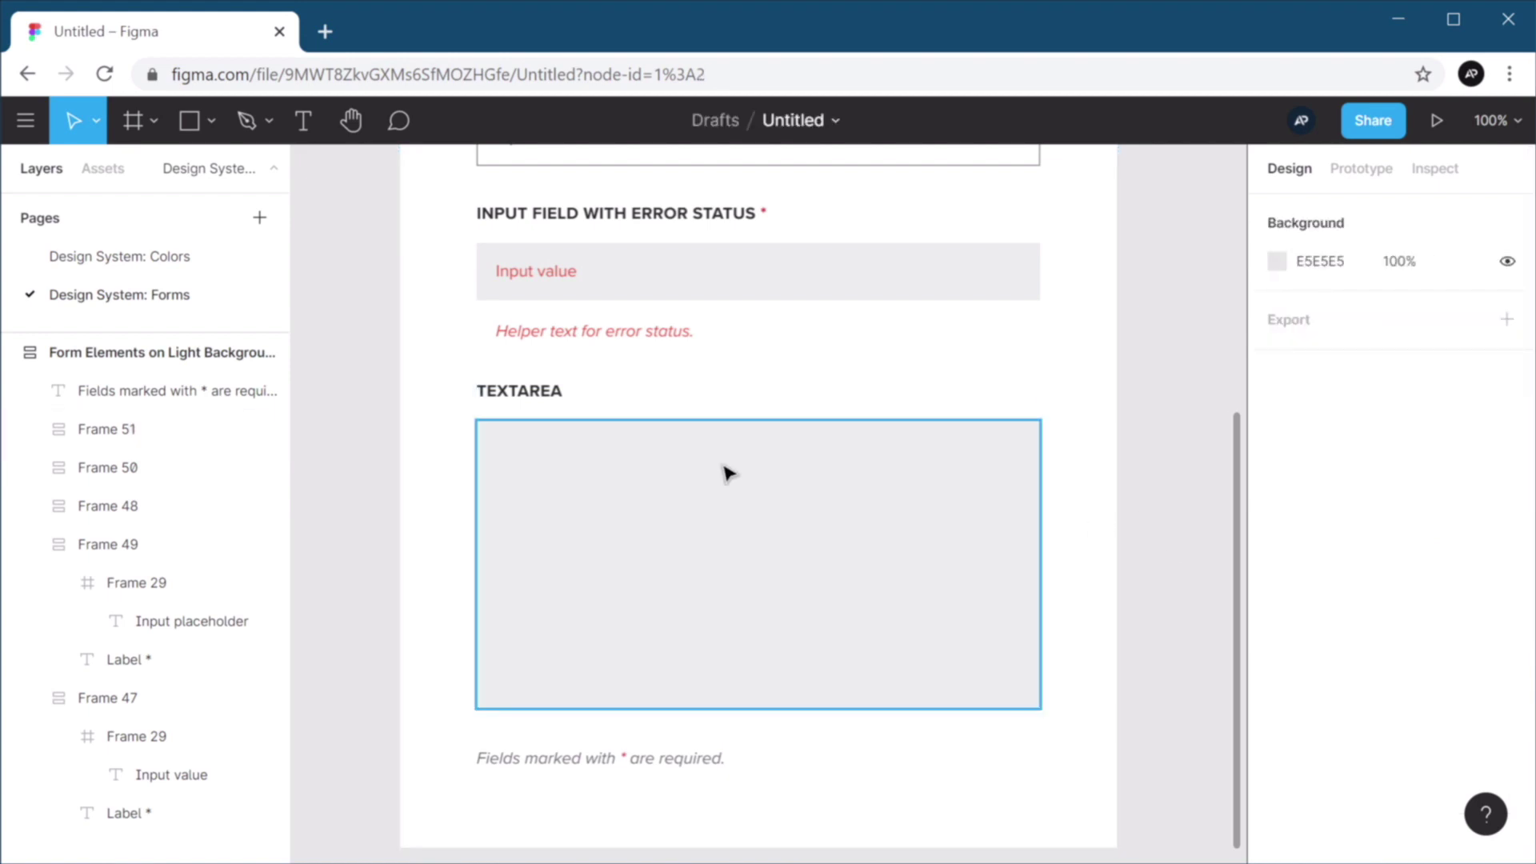
{"action": "scroll", "coordinate": [723, 470], "scroll_direction": "down", "scroll_amount": 2}
{"action": "left_click_drag", "start_coordinate": [853, 339], "coordinate": [895, 675]}
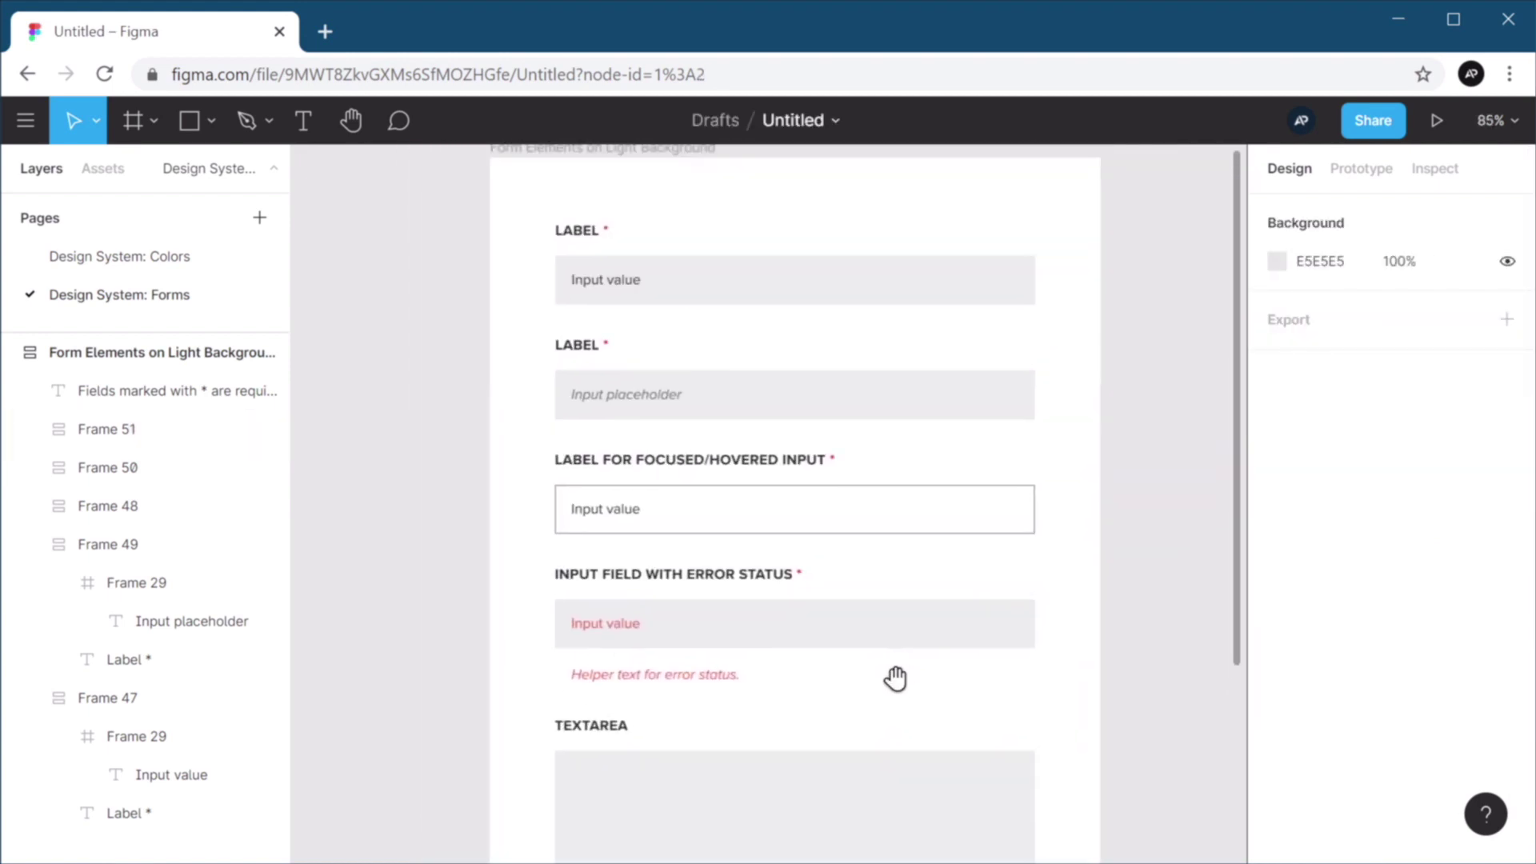
{"action": "scroll", "coordinate": [867, 477], "scroll_direction": "up", "scroll_amount": 1}
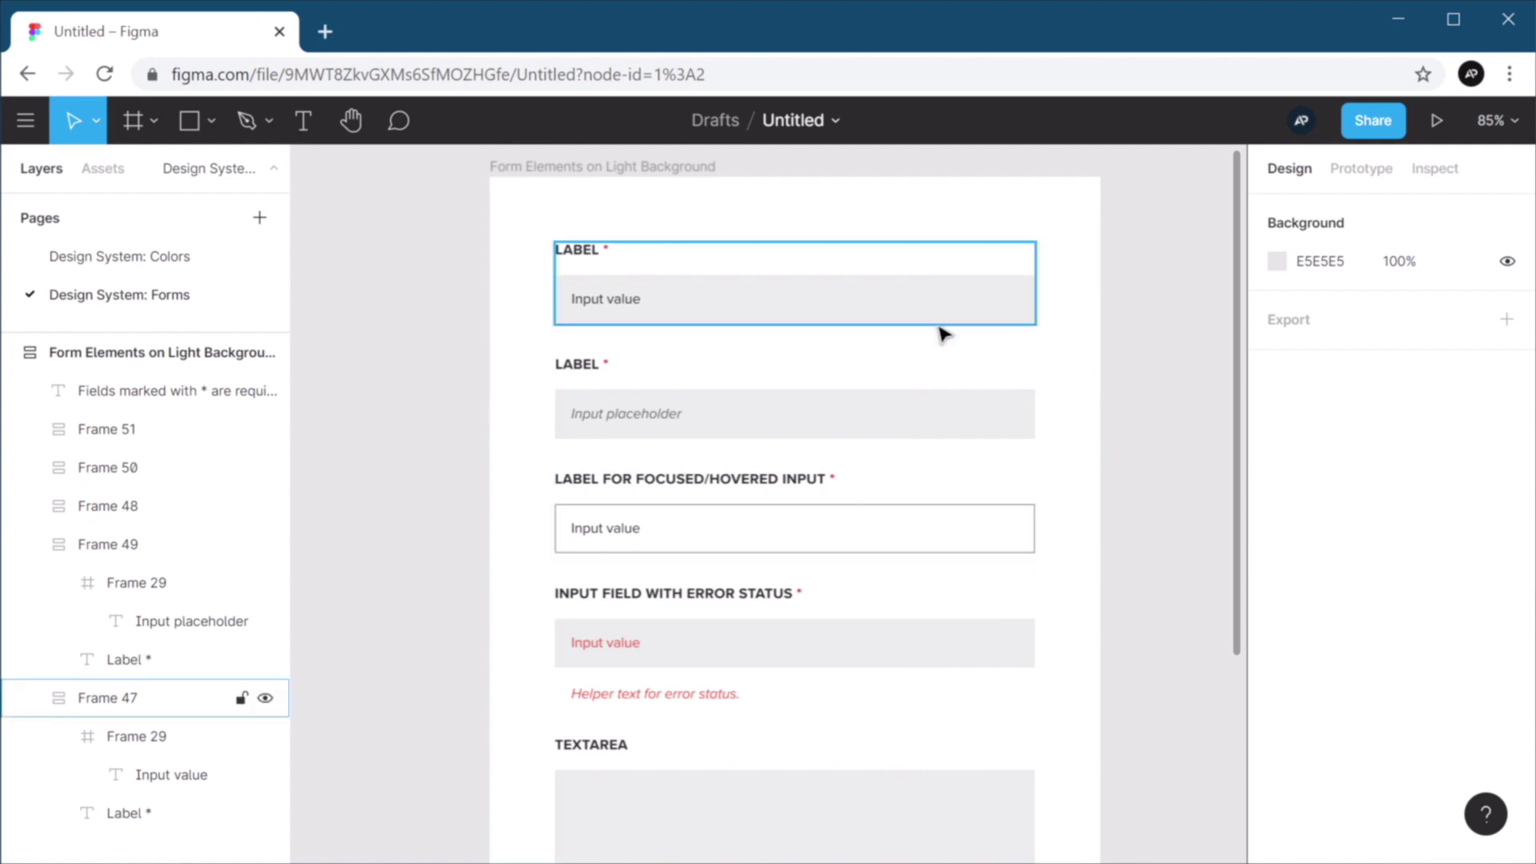
{"action": "scroll", "coordinate": [545, 264], "scroll_direction": "up", "scroll_amount": 2}
{"action": "scroll", "coordinate": [545, 272], "scroll_direction": "up", "scroll_amount": 3}
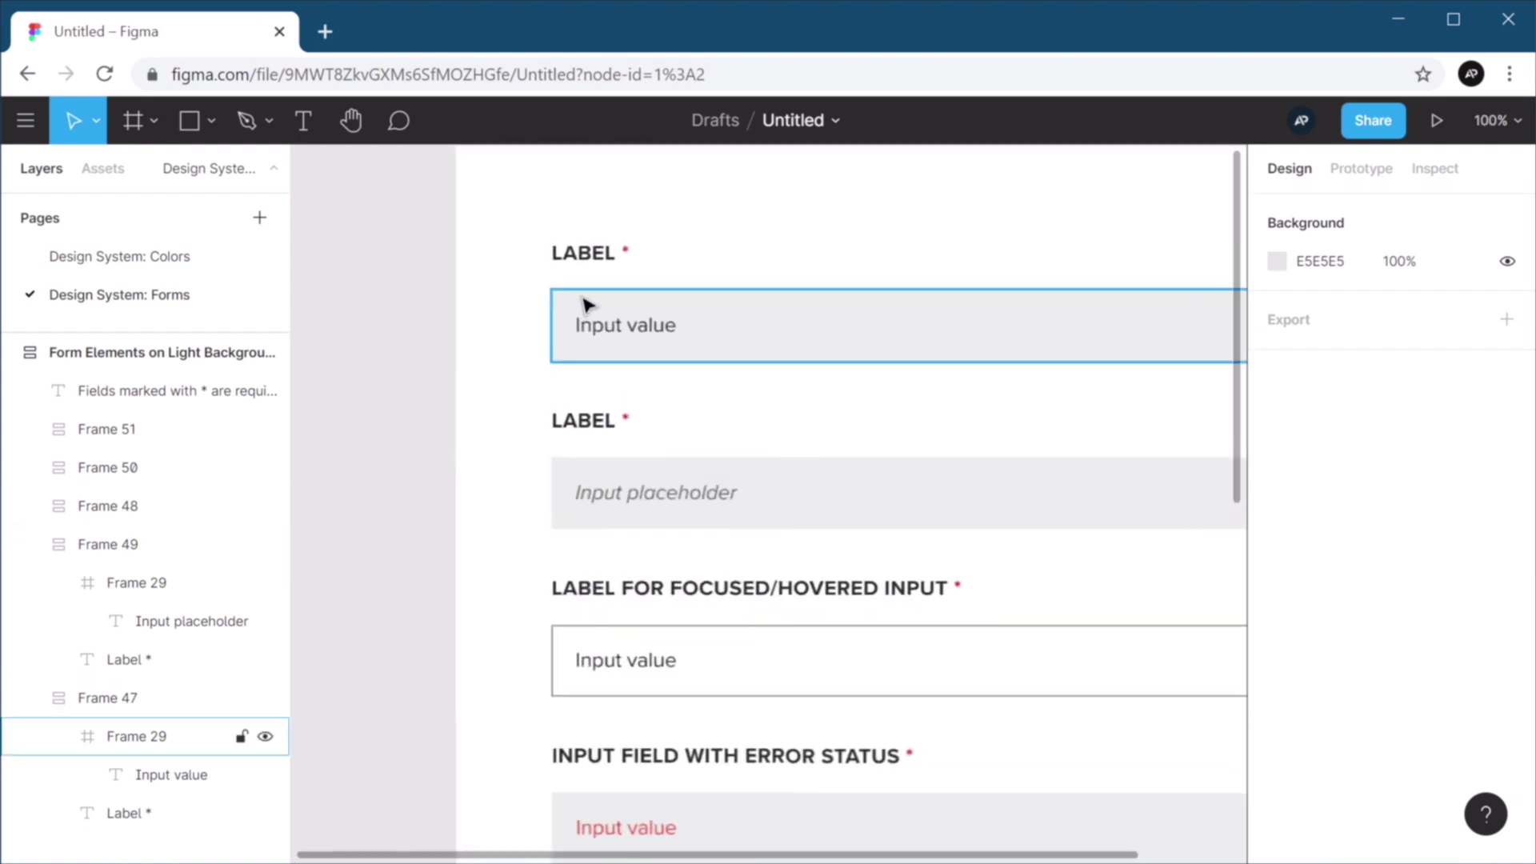
{"action": "left_click_drag", "start_coordinate": [789, 278], "coordinate": [699, 418]}
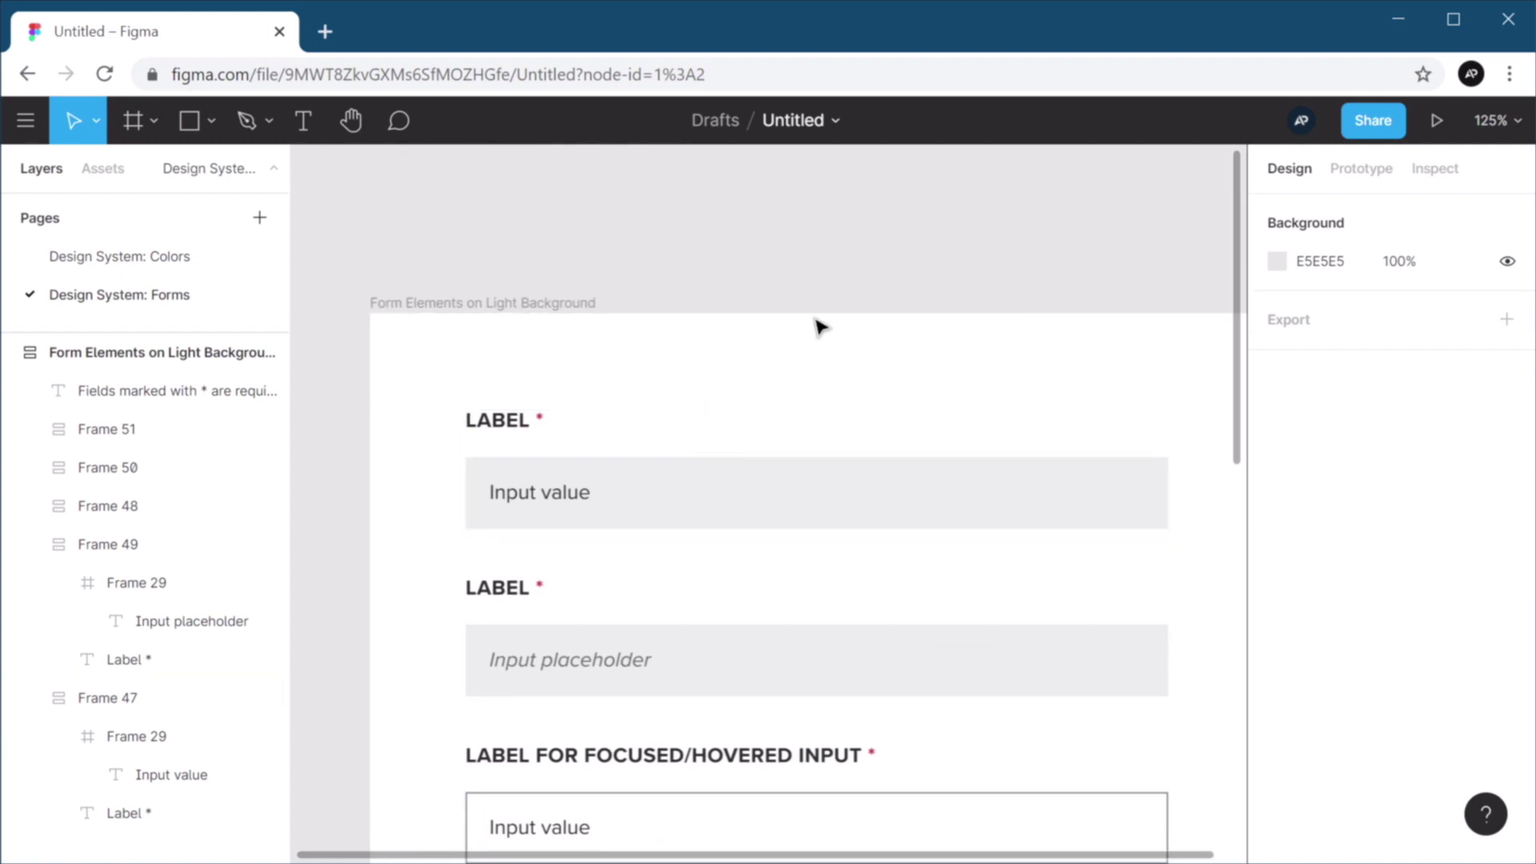
Inspect the first field's label group and input box, and the layout of the error status field group.
{"action": "left_click", "coordinate": [501, 430]}
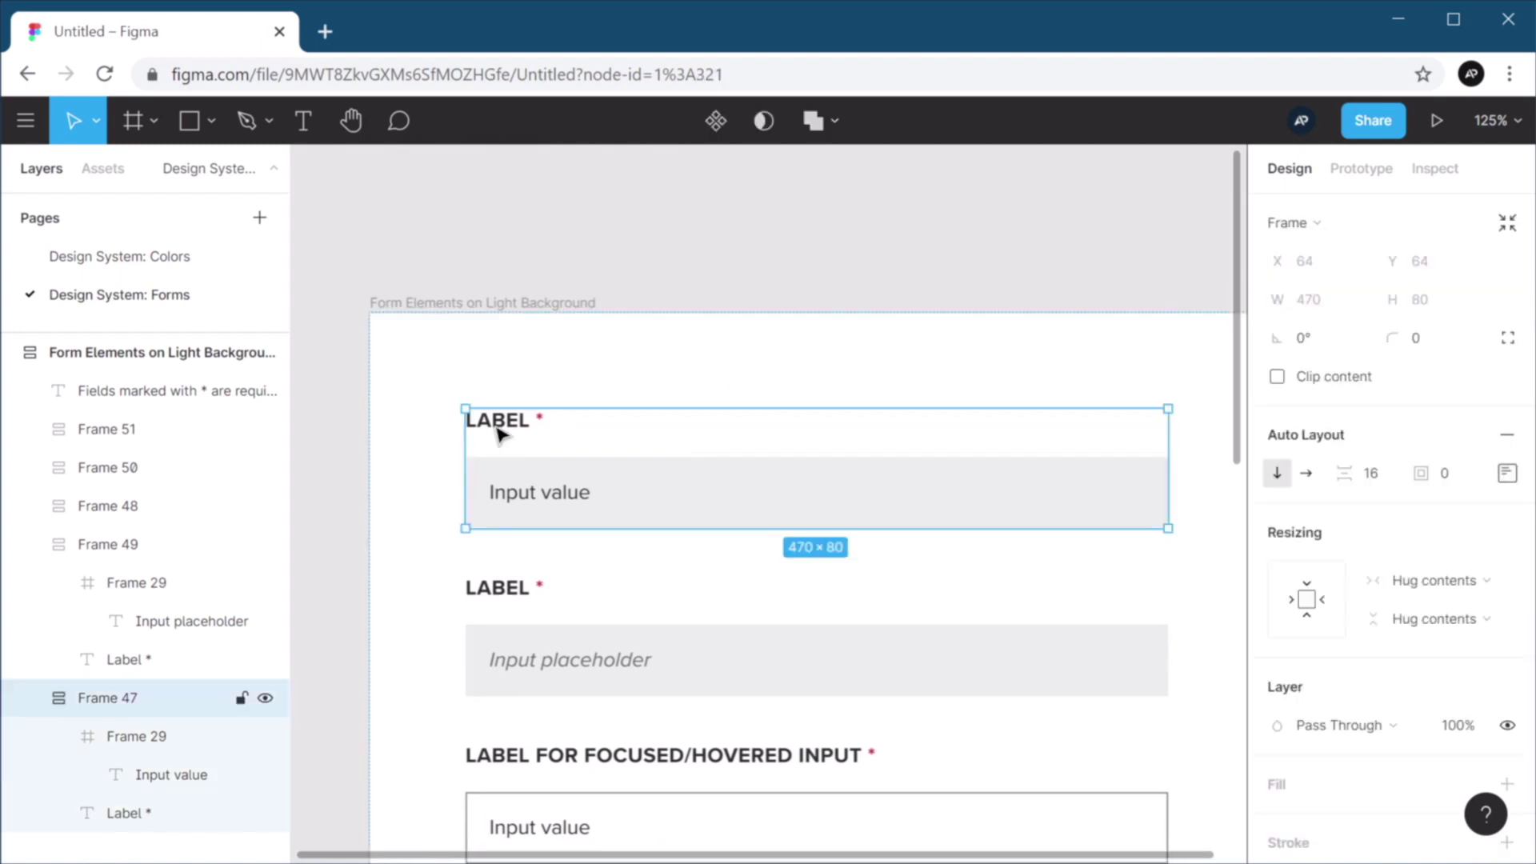
{"action": "double_click", "coordinate": [663, 488]}
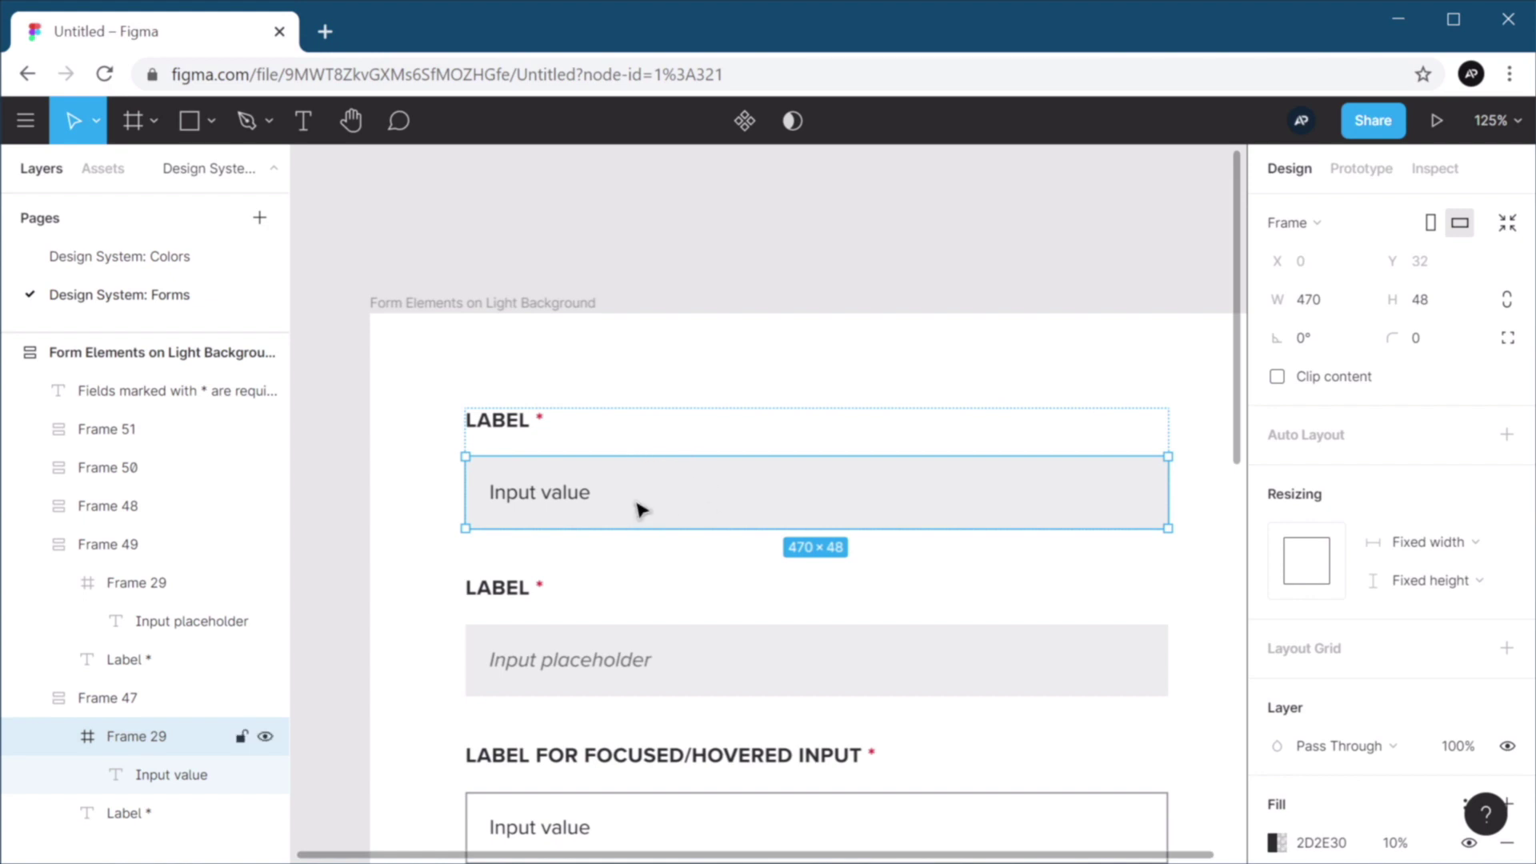
{"action": "key", "text": "alt"}
{"action": "scroll", "coordinate": [970, 538], "scroll_direction": "down", "scroll_amount": 7}
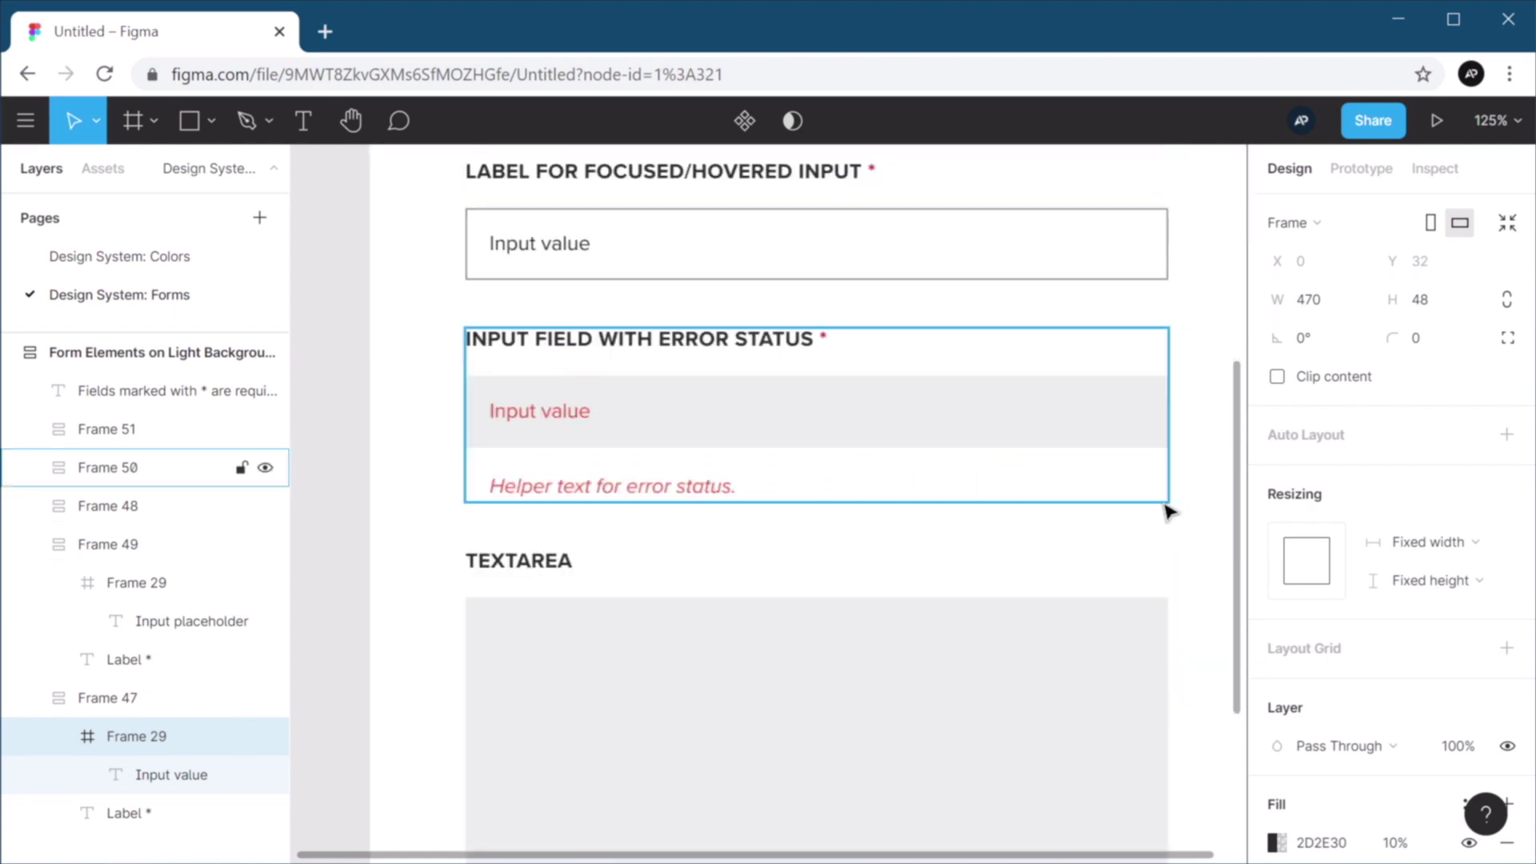
{"action": "left_click", "coordinate": [1124, 498]}
{"action": "scroll", "coordinate": [853, 516], "scroll_direction": "down", "scroll_amount": 5}
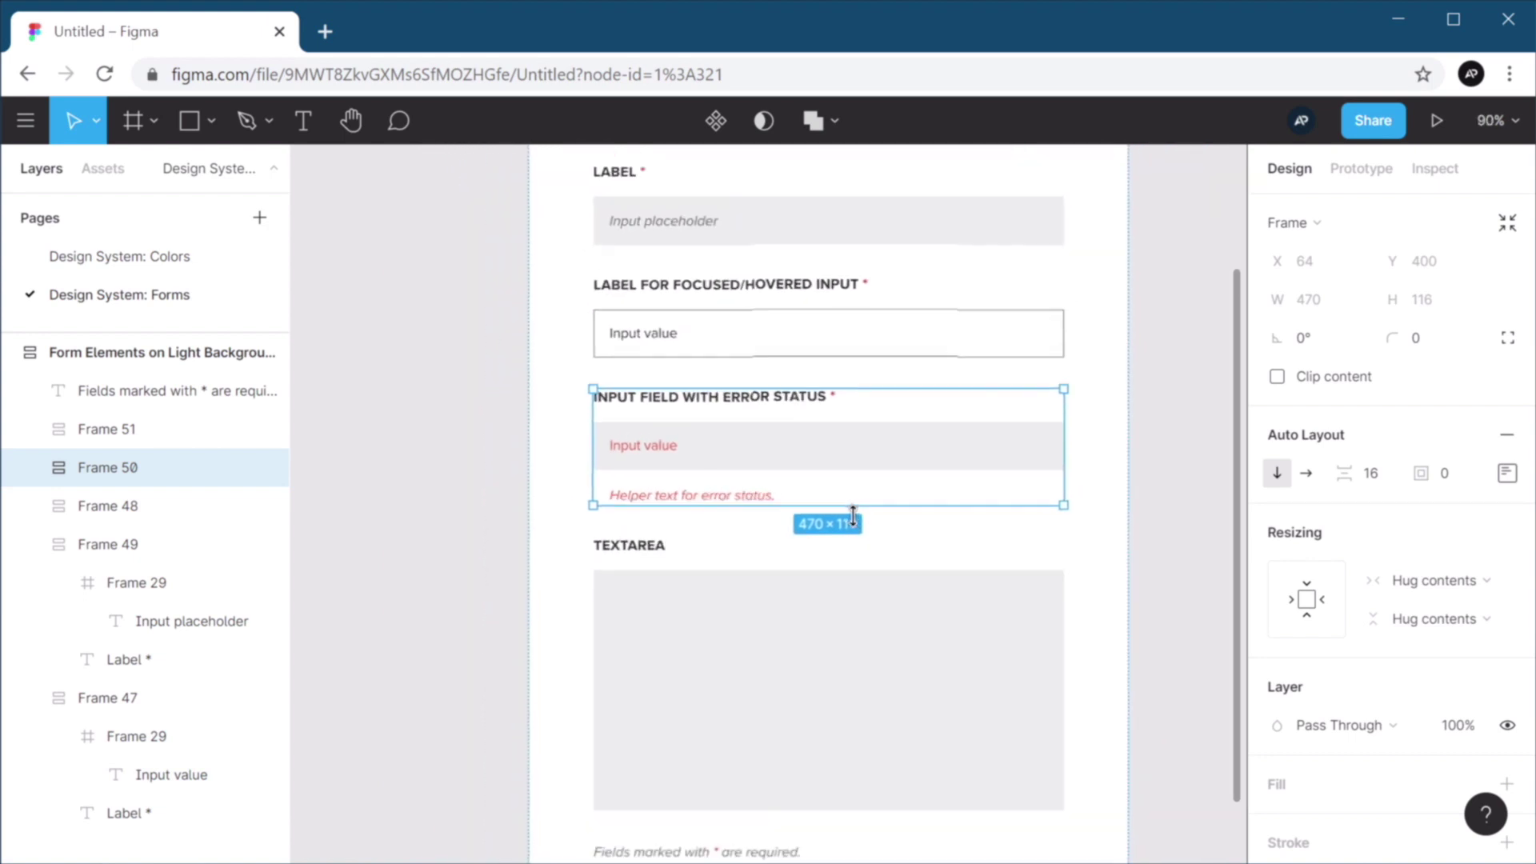
{"action": "scroll", "coordinate": [852, 516], "scroll_direction": "down", "scroll_amount": 2}
{"action": "left_click", "coordinate": [1144, 455]}
Look over the form fields on the light background and their counterparts in the Form Elements on Dark Background frame.
{"action": "scroll", "coordinate": [989, 429], "scroll_direction": "down", "scroll_amount": 1}
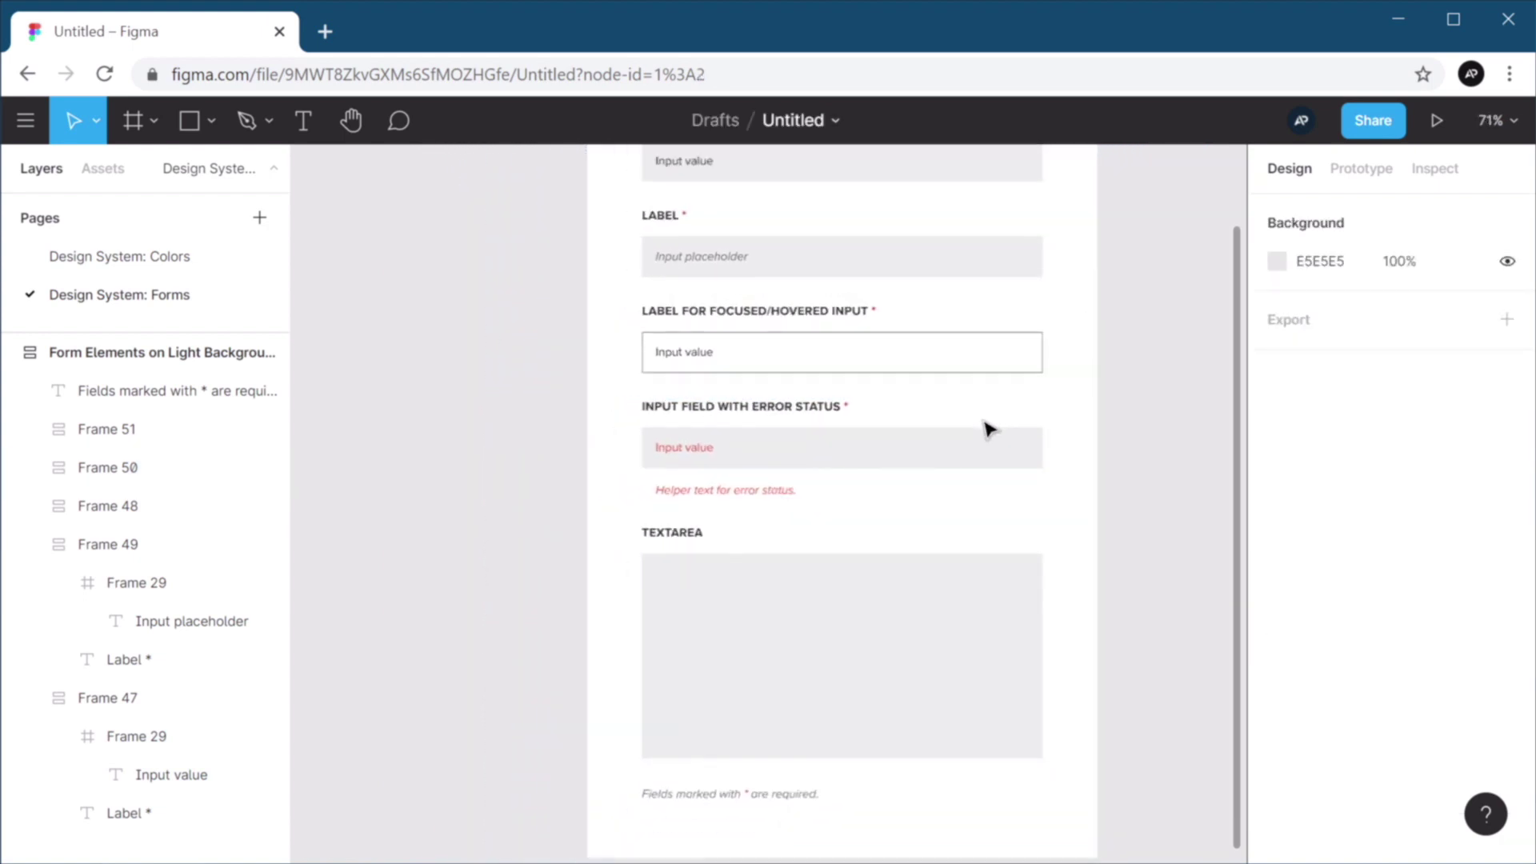
{"action": "scroll", "coordinate": [986, 424], "scroll_direction": "down", "scroll_amount": 1}
{"action": "left_click_drag", "start_coordinate": [978, 359], "coordinate": [754, 455]}
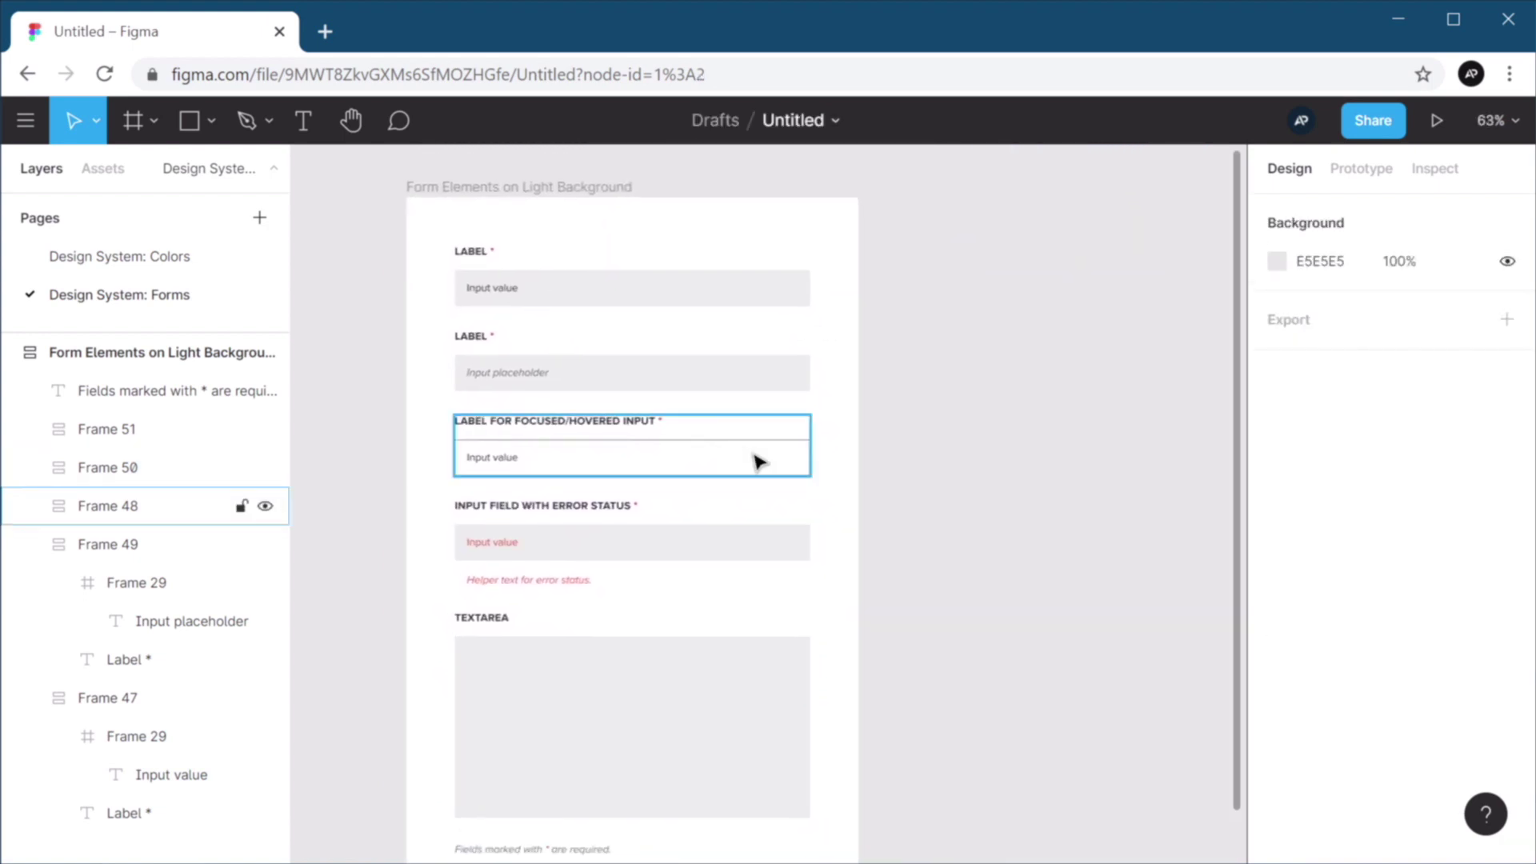
{"action": "scroll", "coordinate": [864, 461], "scroll_direction": "down", "scroll_amount": 1}
{"action": "left_click_drag", "start_coordinate": [968, 496], "coordinate": [896, 464]}
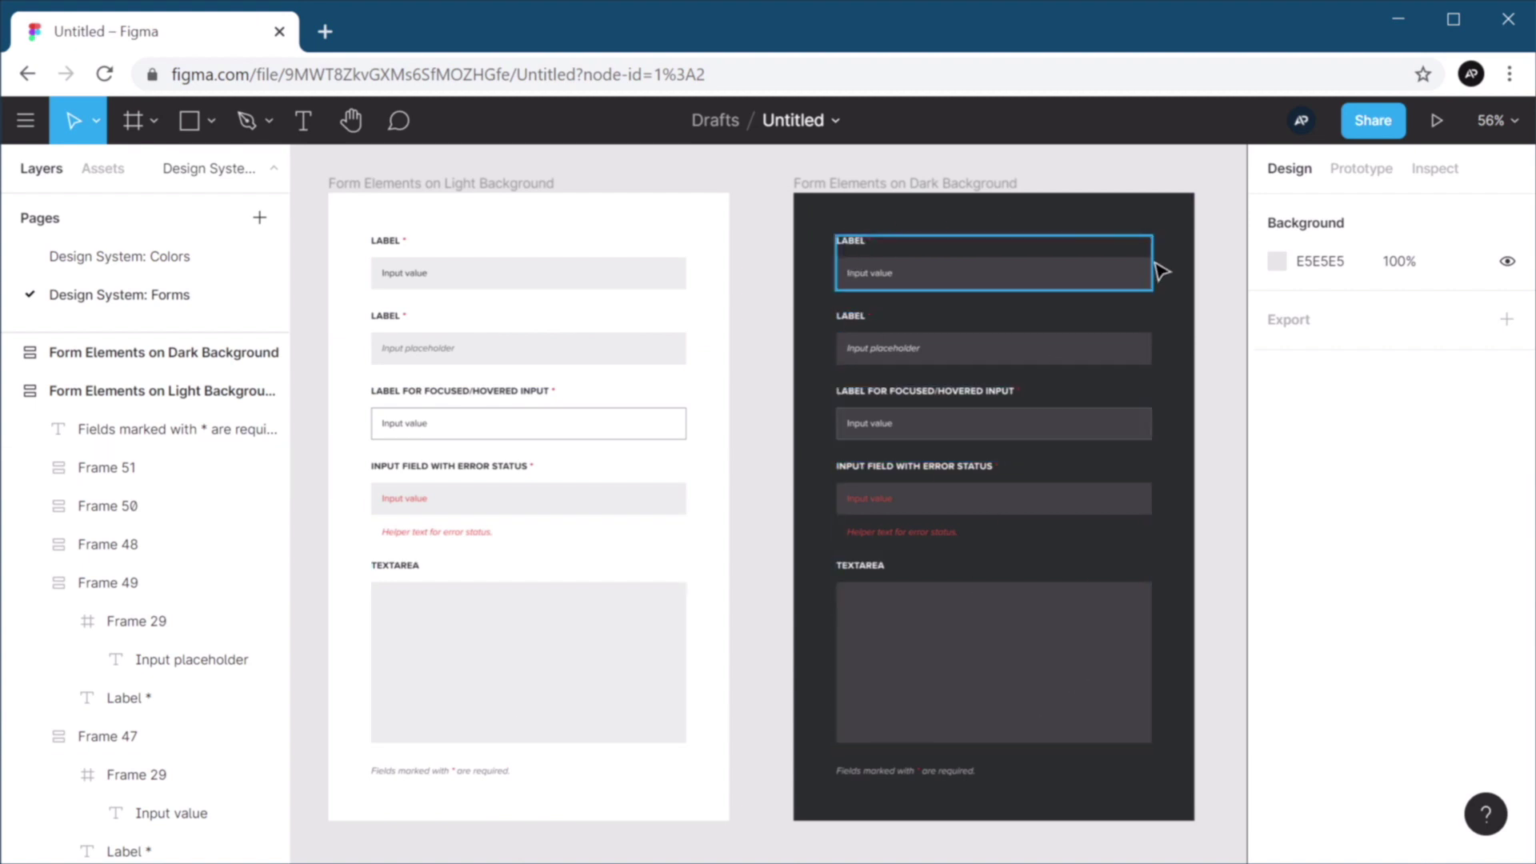
{"action": "scroll", "coordinate": [984, 308], "scroll_direction": "up", "scroll_amount": 3}
{"action": "scroll", "coordinate": [989, 333], "scroll_direction": "up", "scroll_amount": 5}
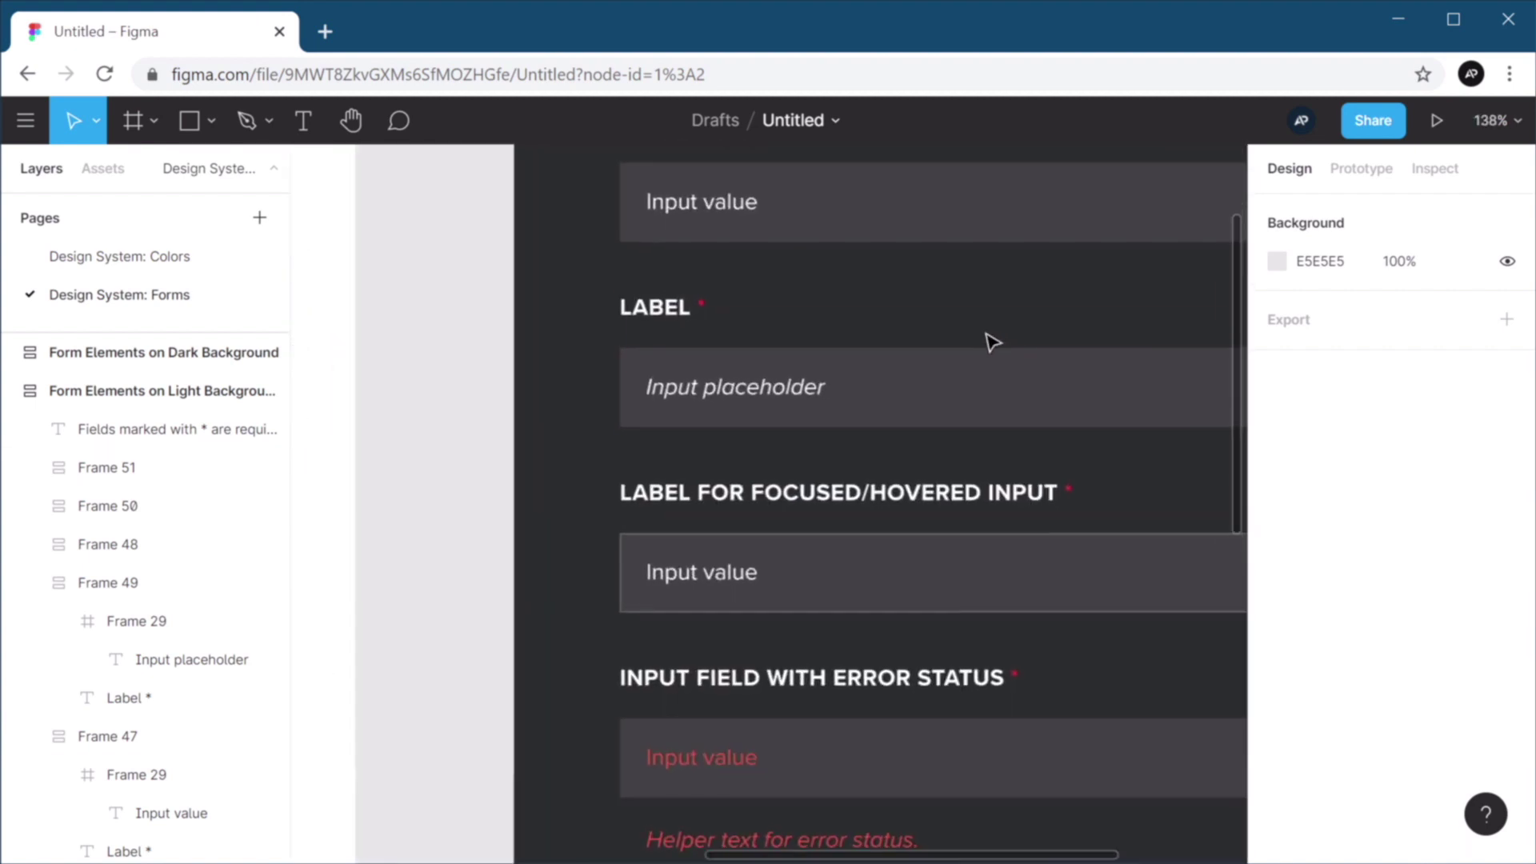
{"action": "left_click_drag", "start_coordinate": [921, 282], "coordinate": [723, 477]}
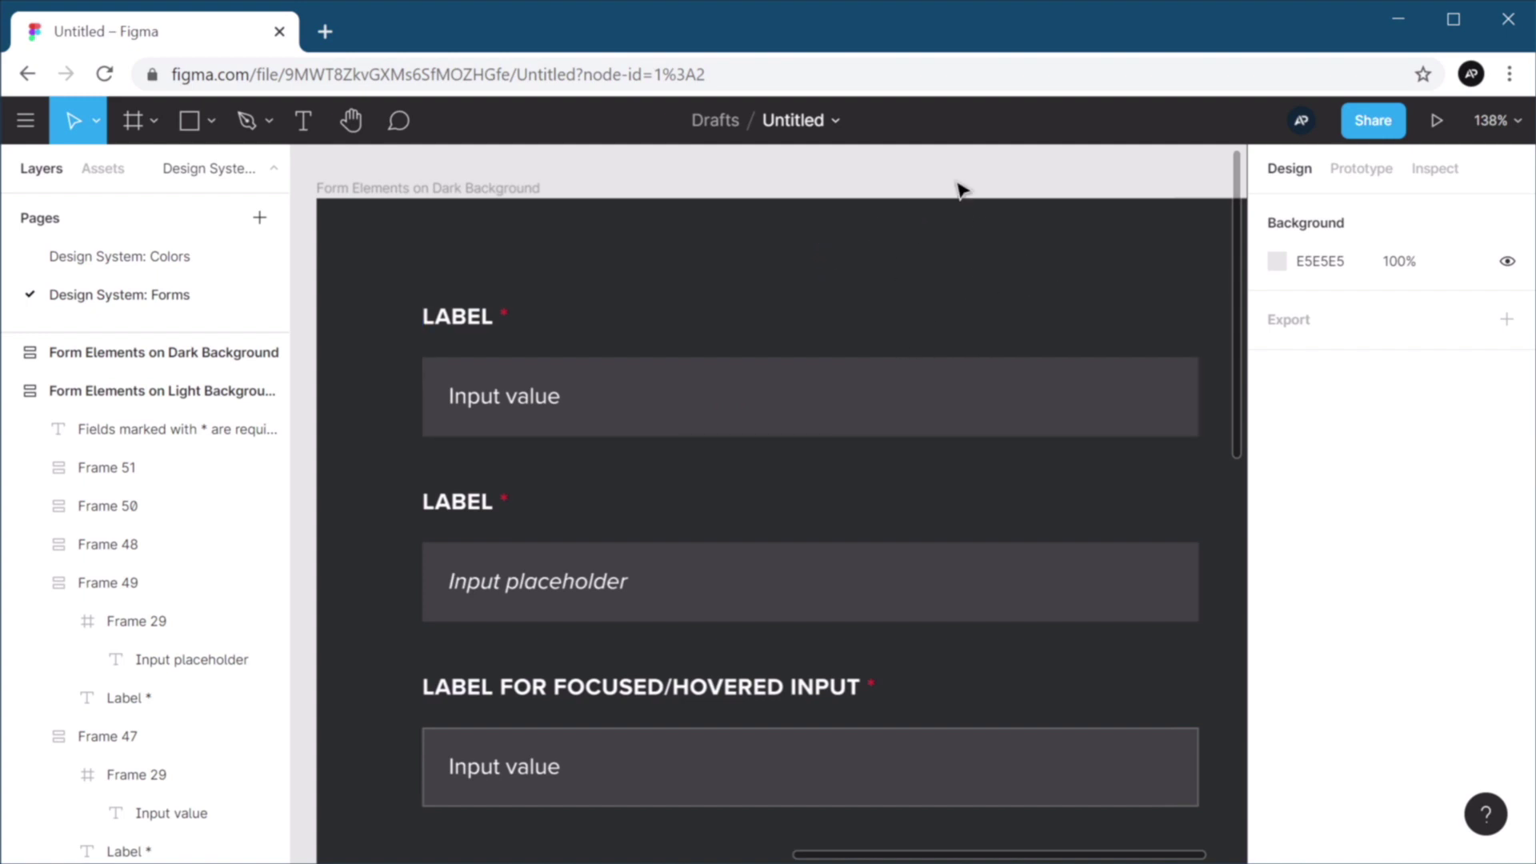
{"action": "scroll", "coordinate": [924, 292], "scroll_direction": "down", "scroll_amount": 1}
{"action": "scroll", "coordinate": [926, 291], "scroll_direction": "down", "scroll_amount": 5}
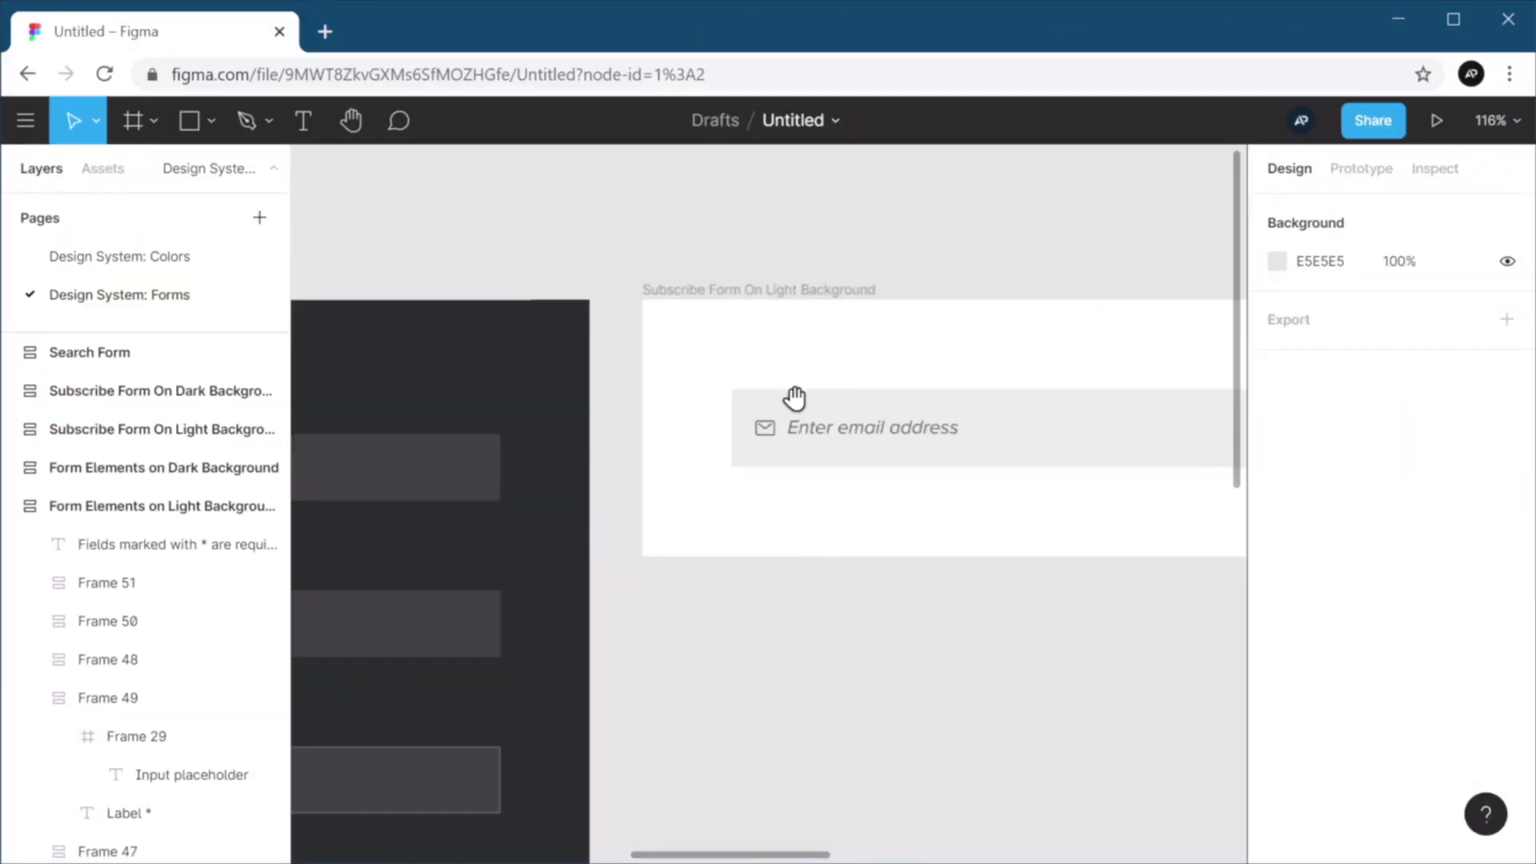
View the Subscribe Form frames on light and dark backgrounds and the Search Form frame, ending with an overview of all frames.
{"action": "left_click_drag", "start_coordinate": [1053, 562], "coordinate": [816, 536]}
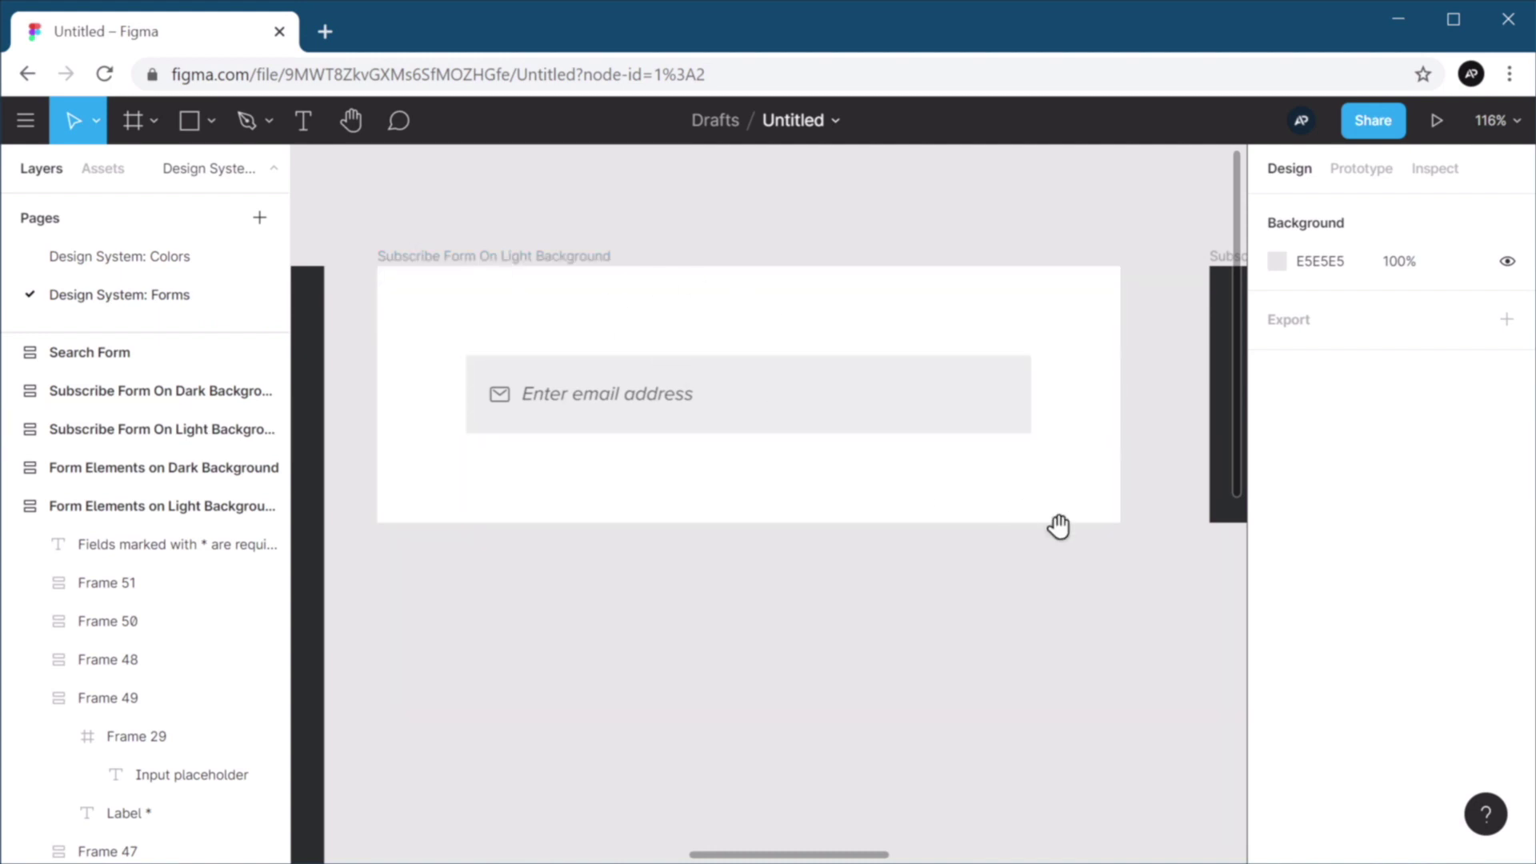
{"action": "scroll", "coordinate": [690, 536], "scroll_direction": "right", "scroll_amount": 10}
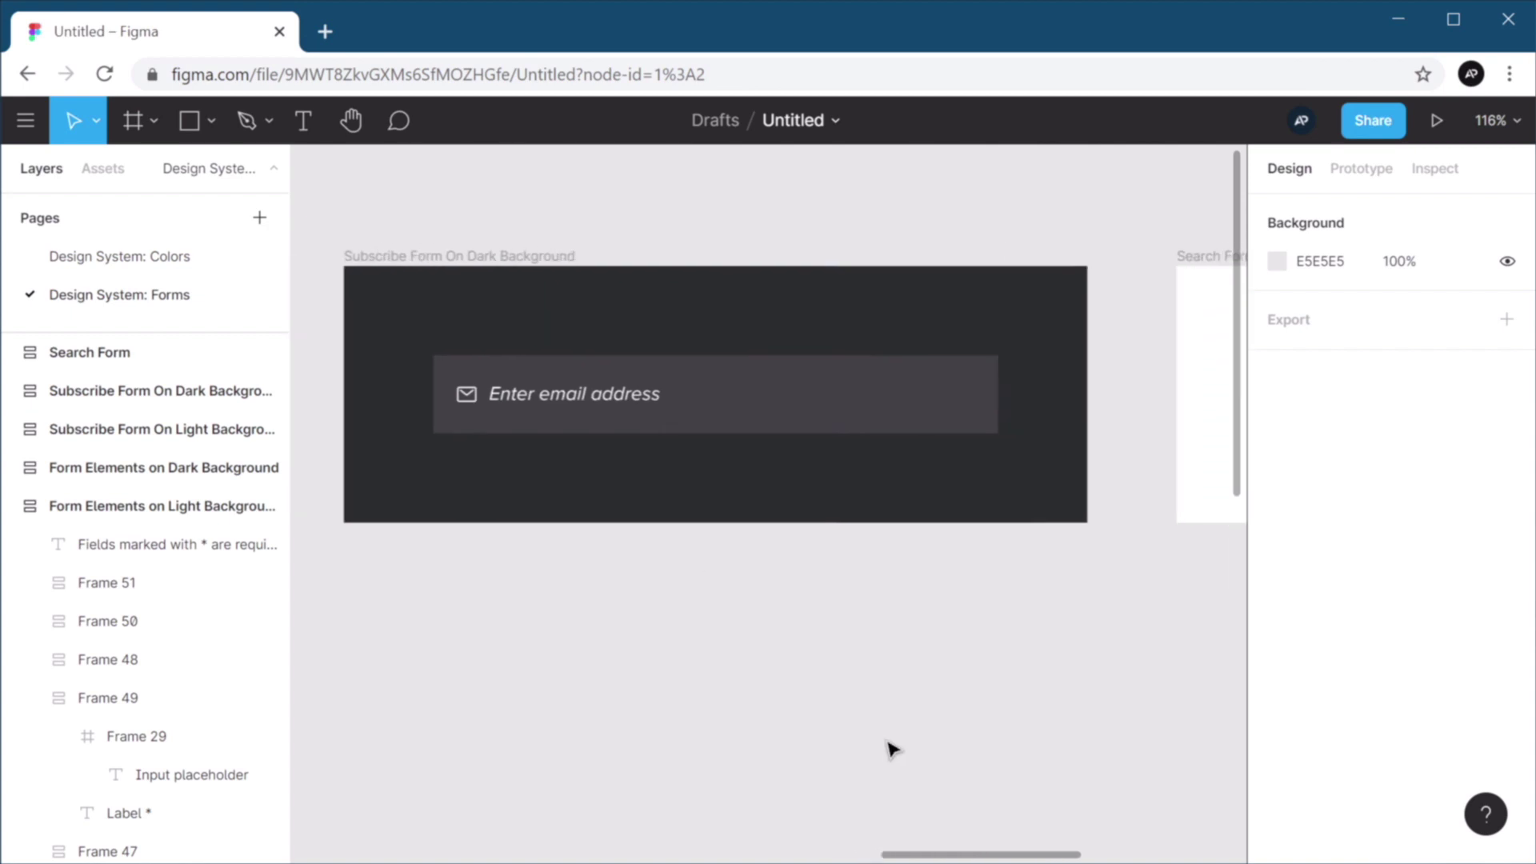
{"action": "scroll", "coordinate": [1029, 703], "scroll_direction": "right", "scroll_amount": 10}
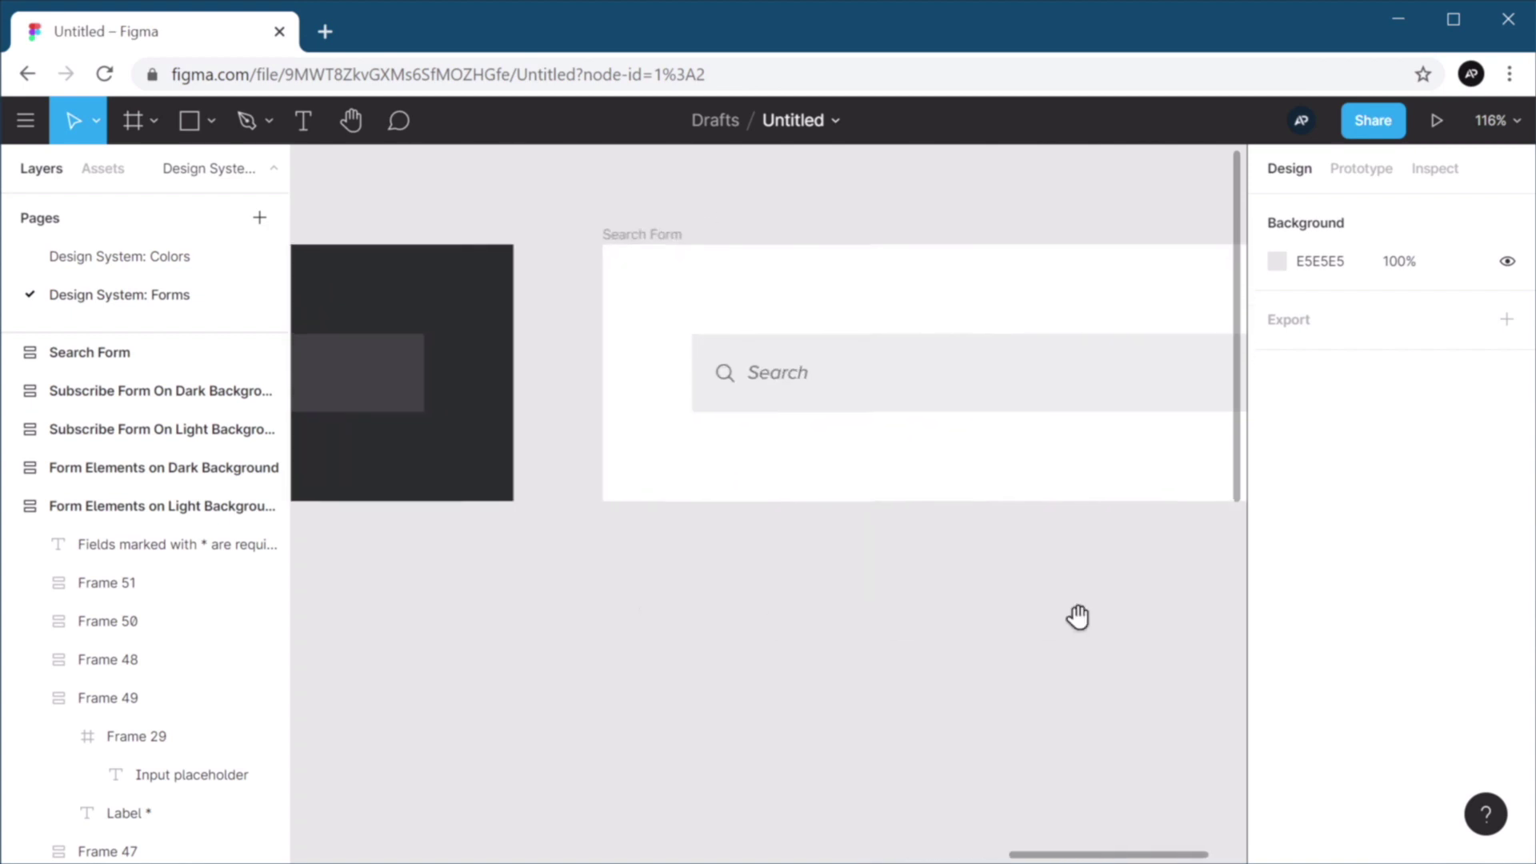
{"action": "left_click_drag", "start_coordinate": [772, 618], "coordinate": [903, 651]}
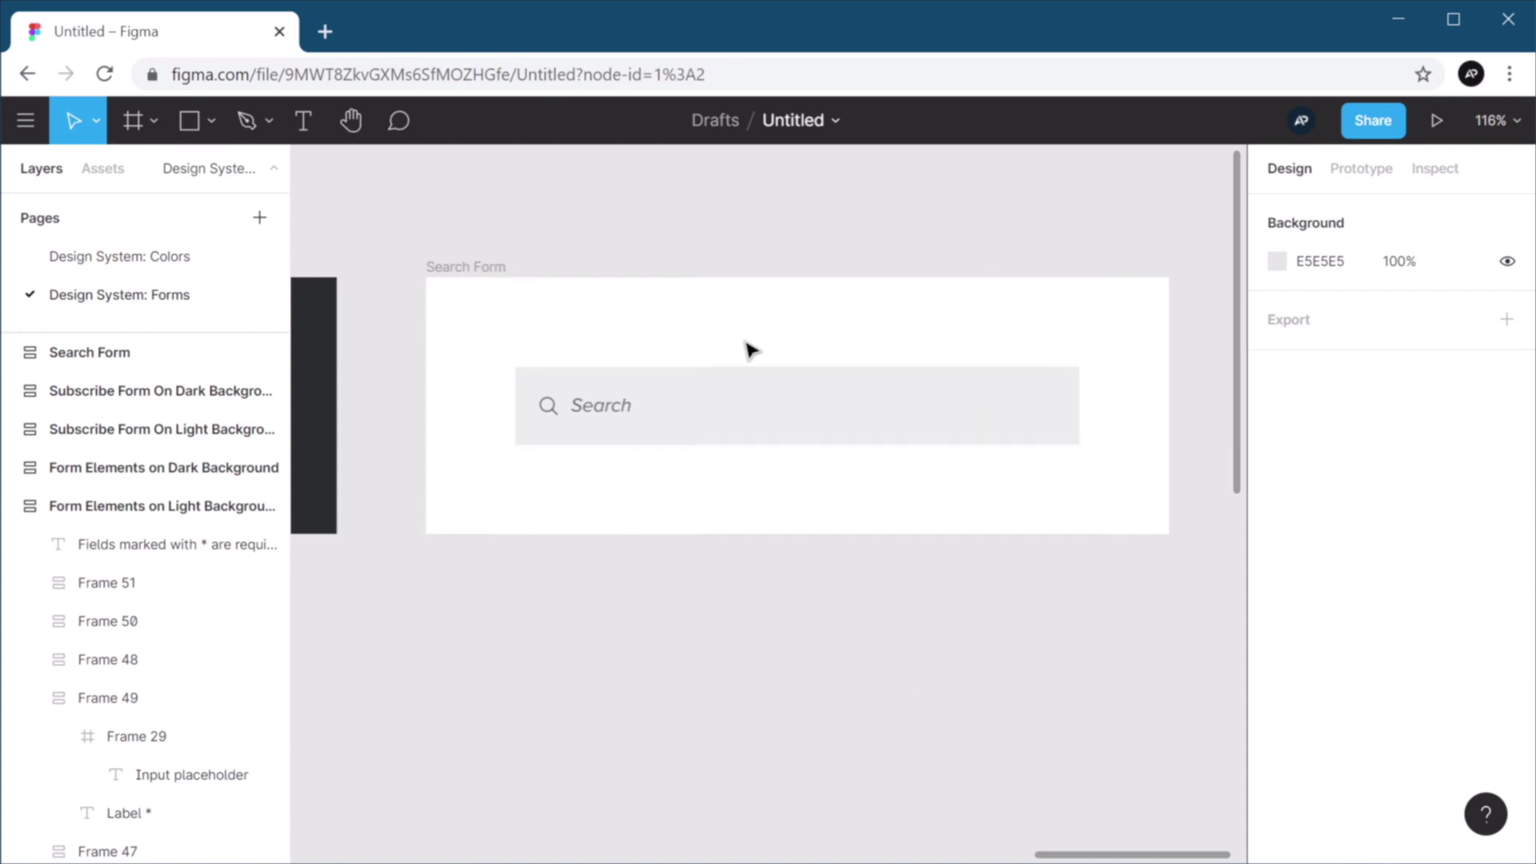
{"action": "scroll", "coordinate": [750, 349], "scroll_direction": "down", "scroll_amount": 5}
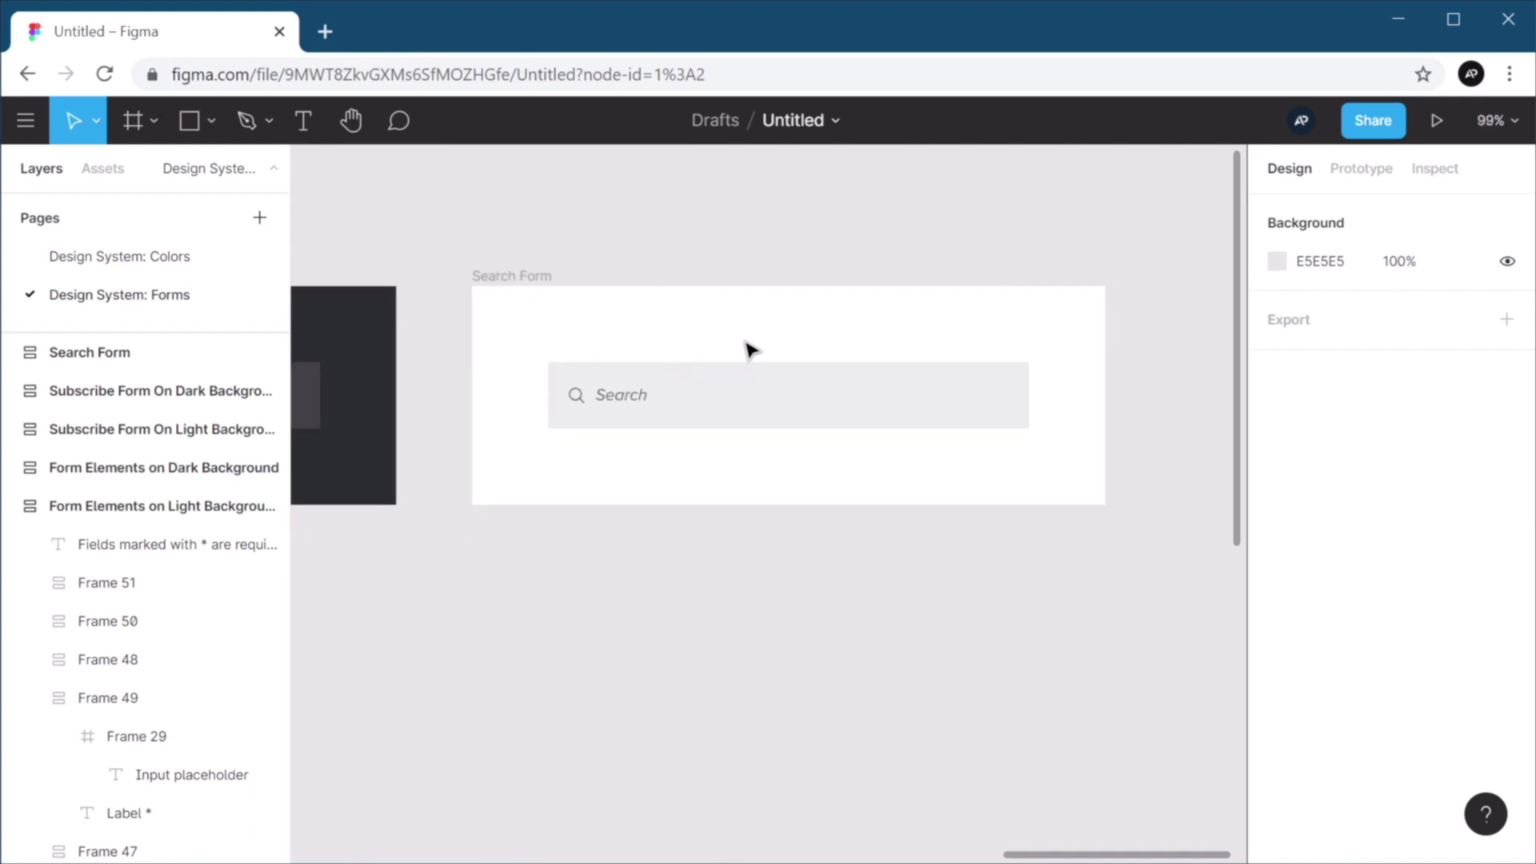
{"action": "scroll", "coordinate": [750, 350], "scroll_direction": "down", "scroll_amount": 3}
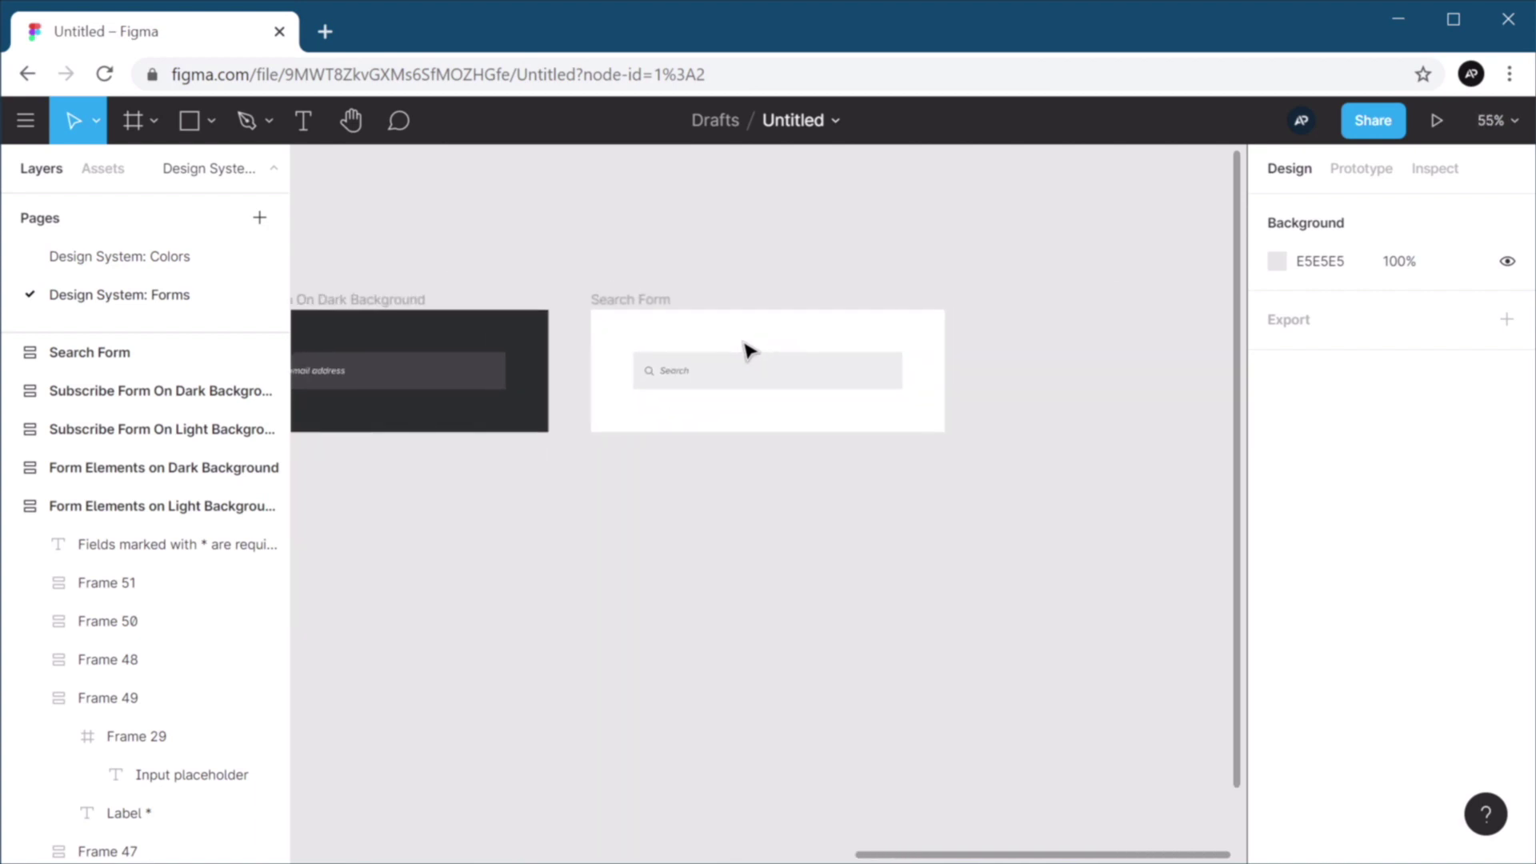
{"action": "left_click_drag", "start_coordinate": [581, 569], "coordinate": [1097, 531]}
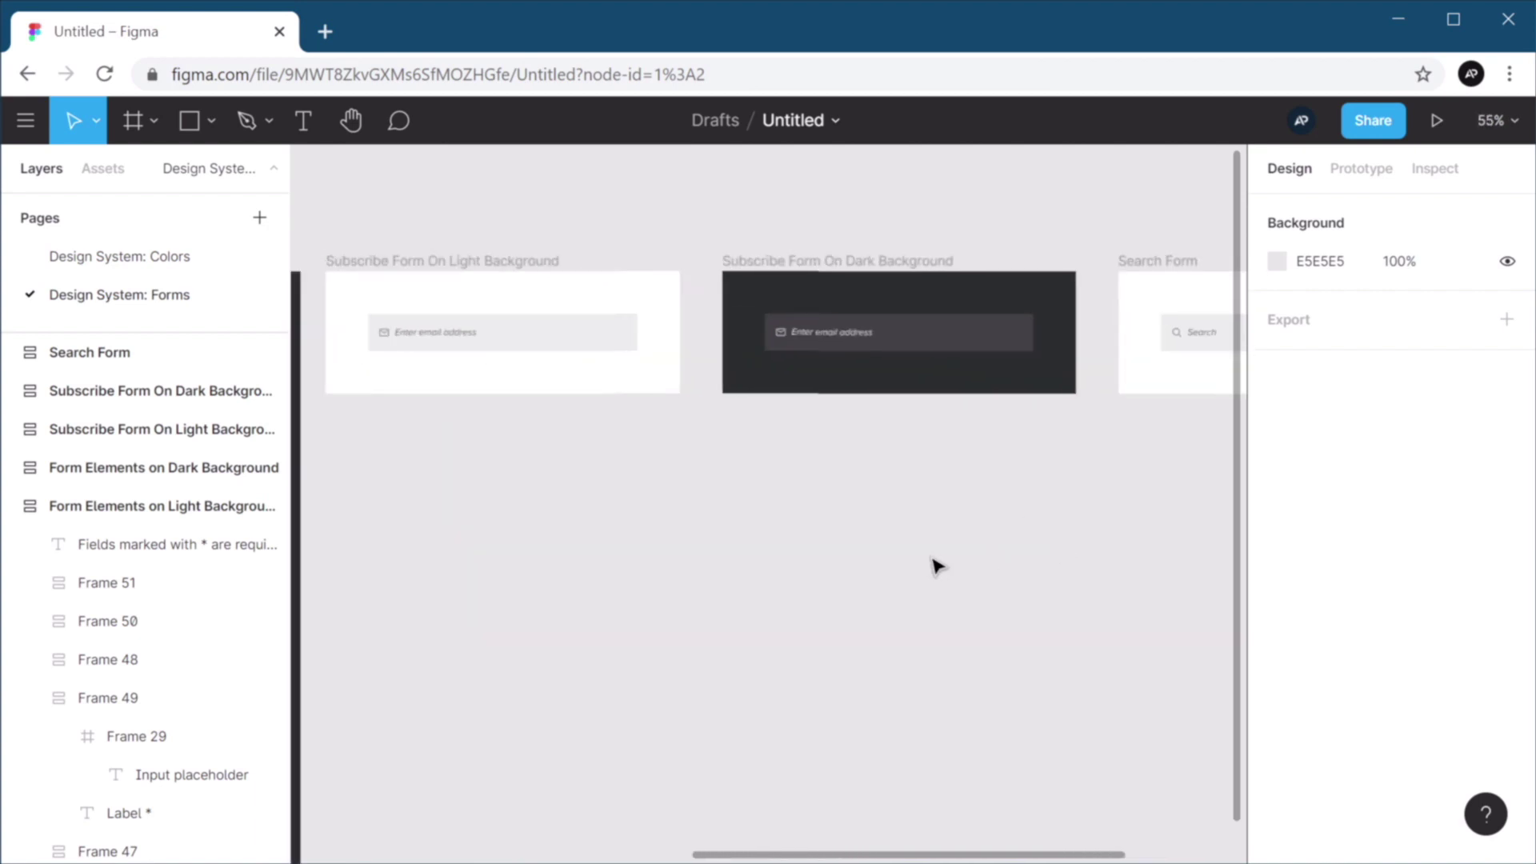
{"action": "key", "text": "shift+1"}
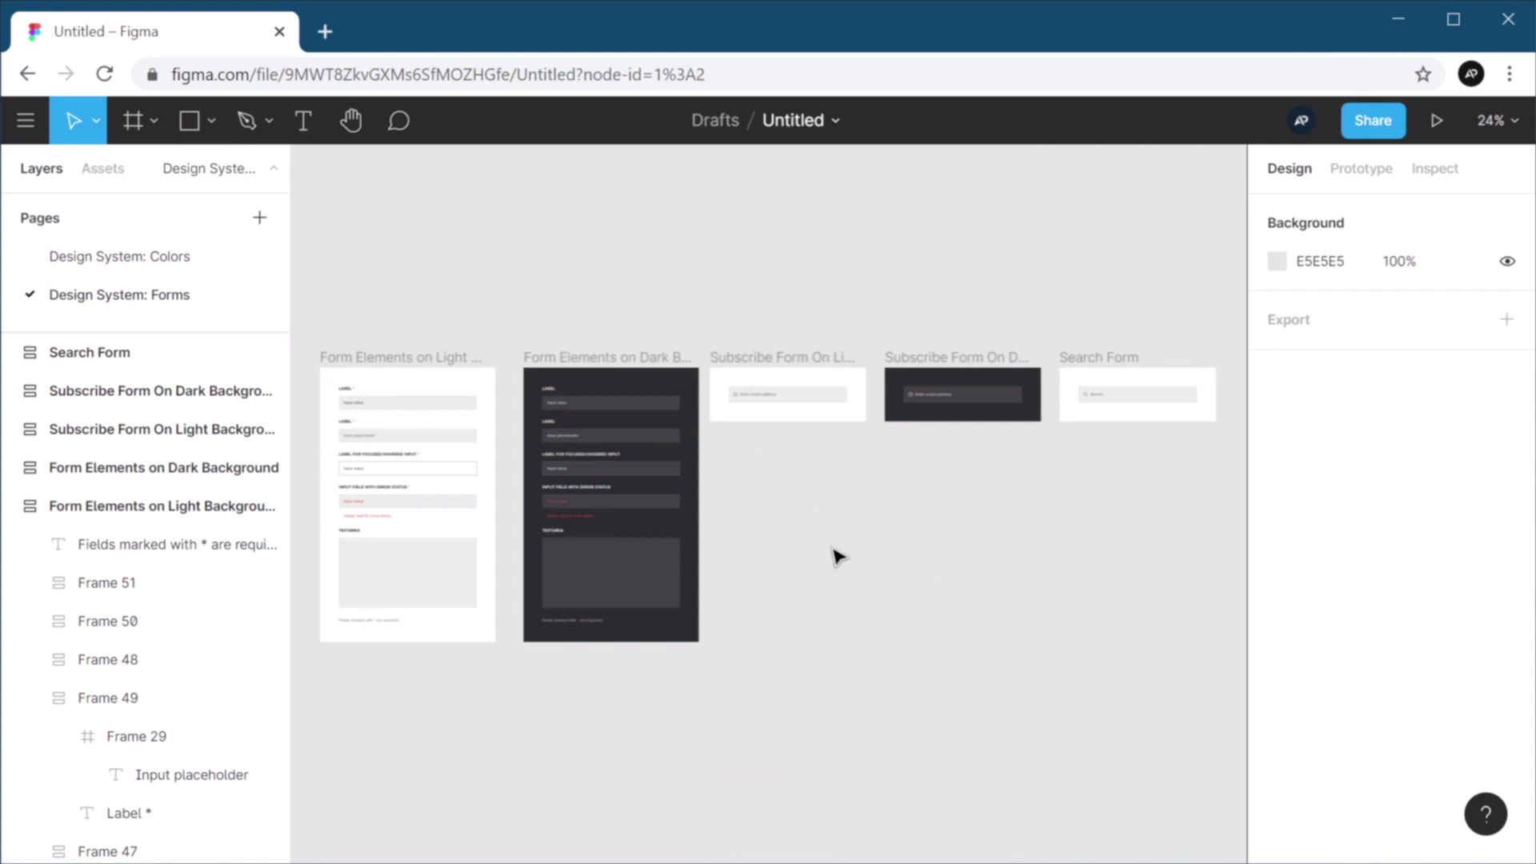
Review the label, placeholder, focused, error status and Textarea fields in the Form Elements on Light Background frame, down to the required-fields note.
{"action": "scroll", "coordinate": [328, 492], "scroll_direction": "up", "scroll_amount": 3}
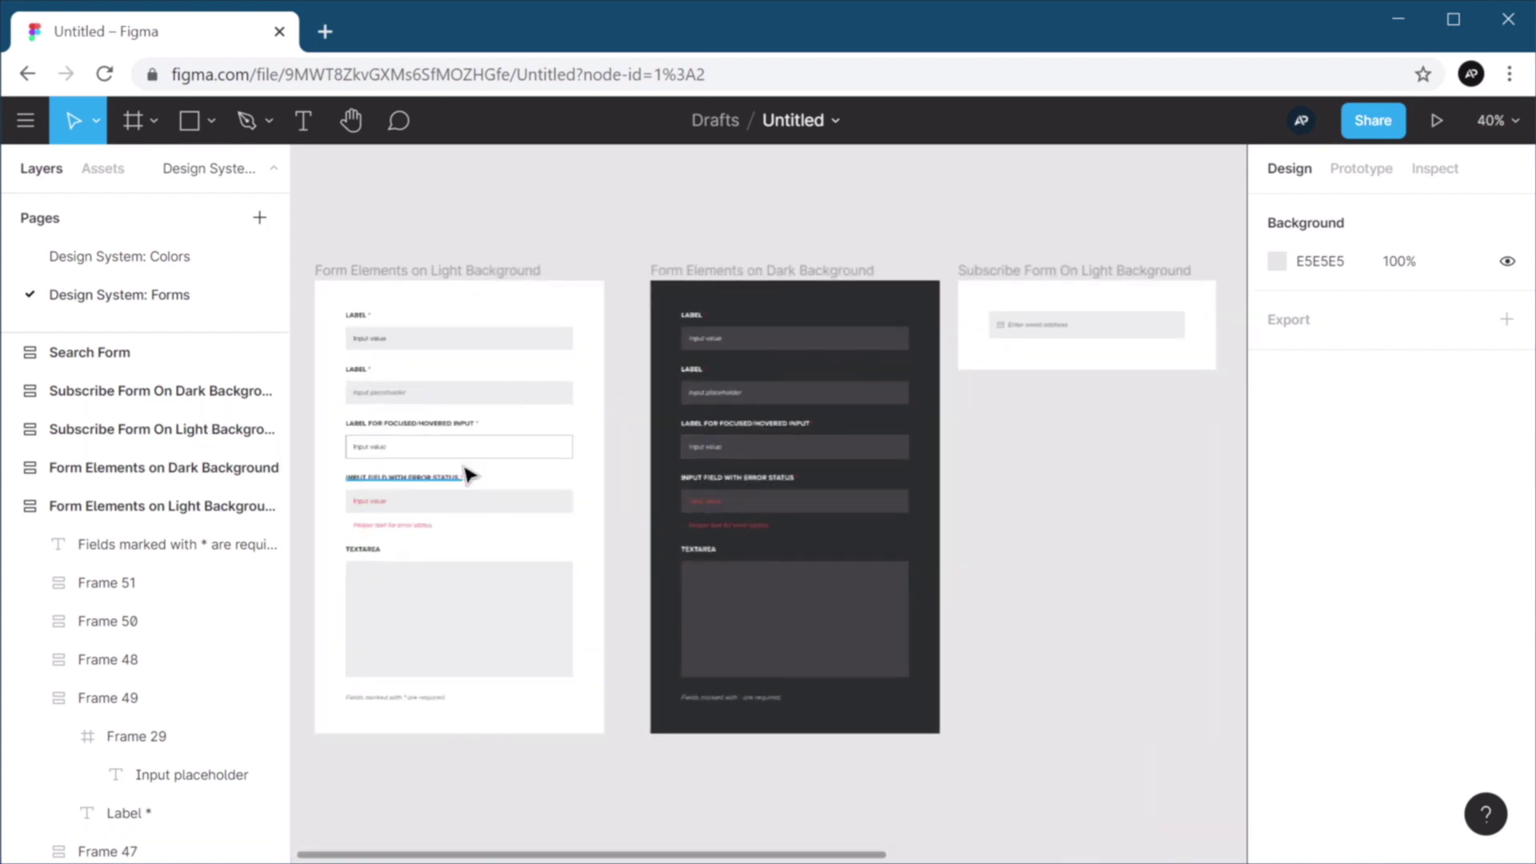
{"action": "scroll", "coordinate": [468, 452], "scroll_direction": "up", "scroll_amount": 4}
{"action": "left_click_drag", "start_coordinate": [582, 367], "coordinate": [895, 509]}
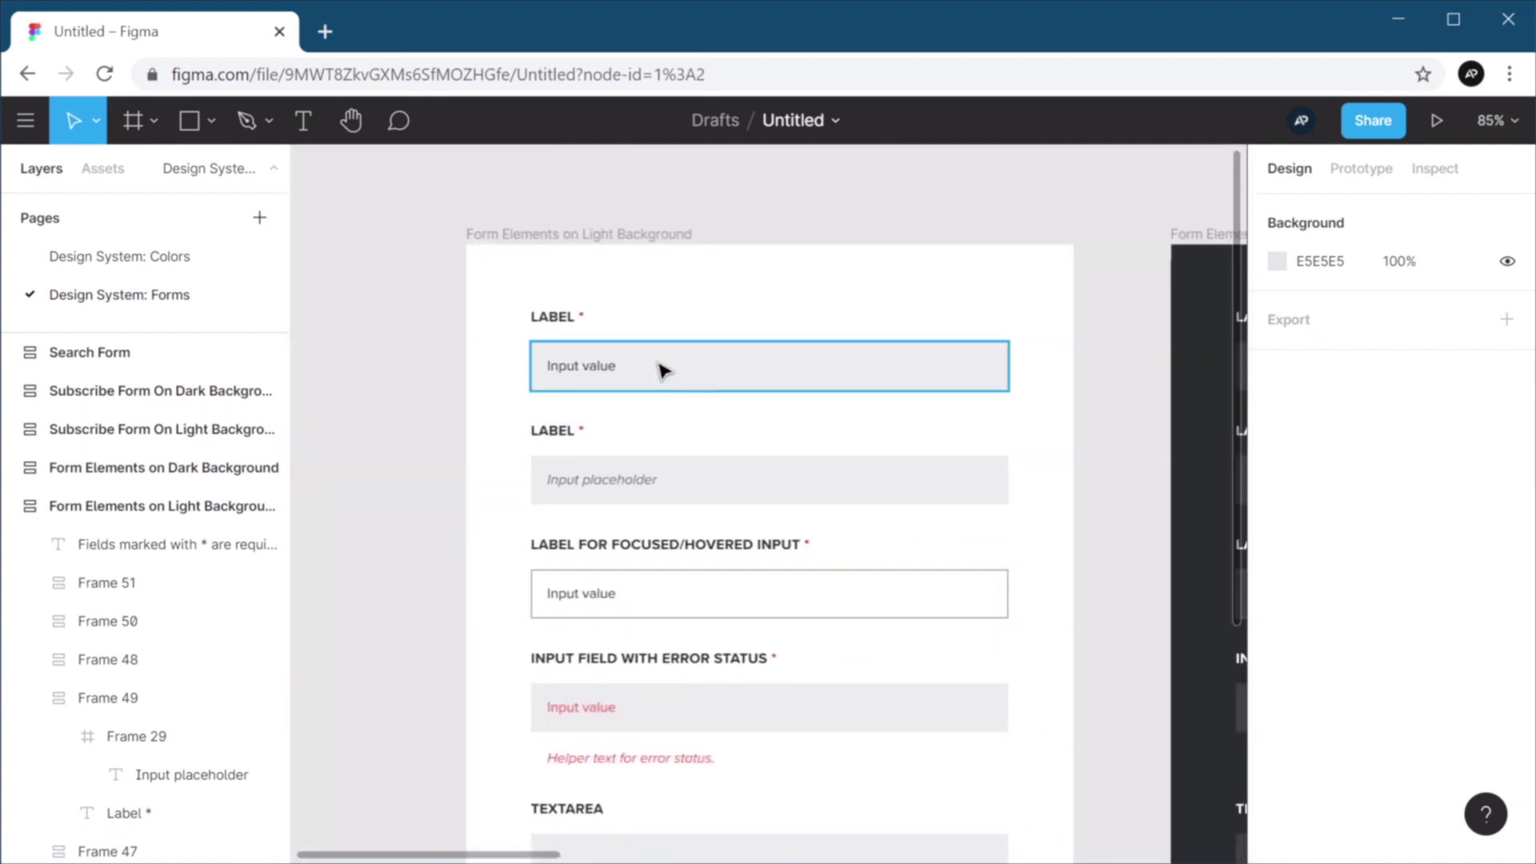
{"action": "scroll", "coordinate": [592, 333], "scroll_direction": "up", "scroll_amount": 2}
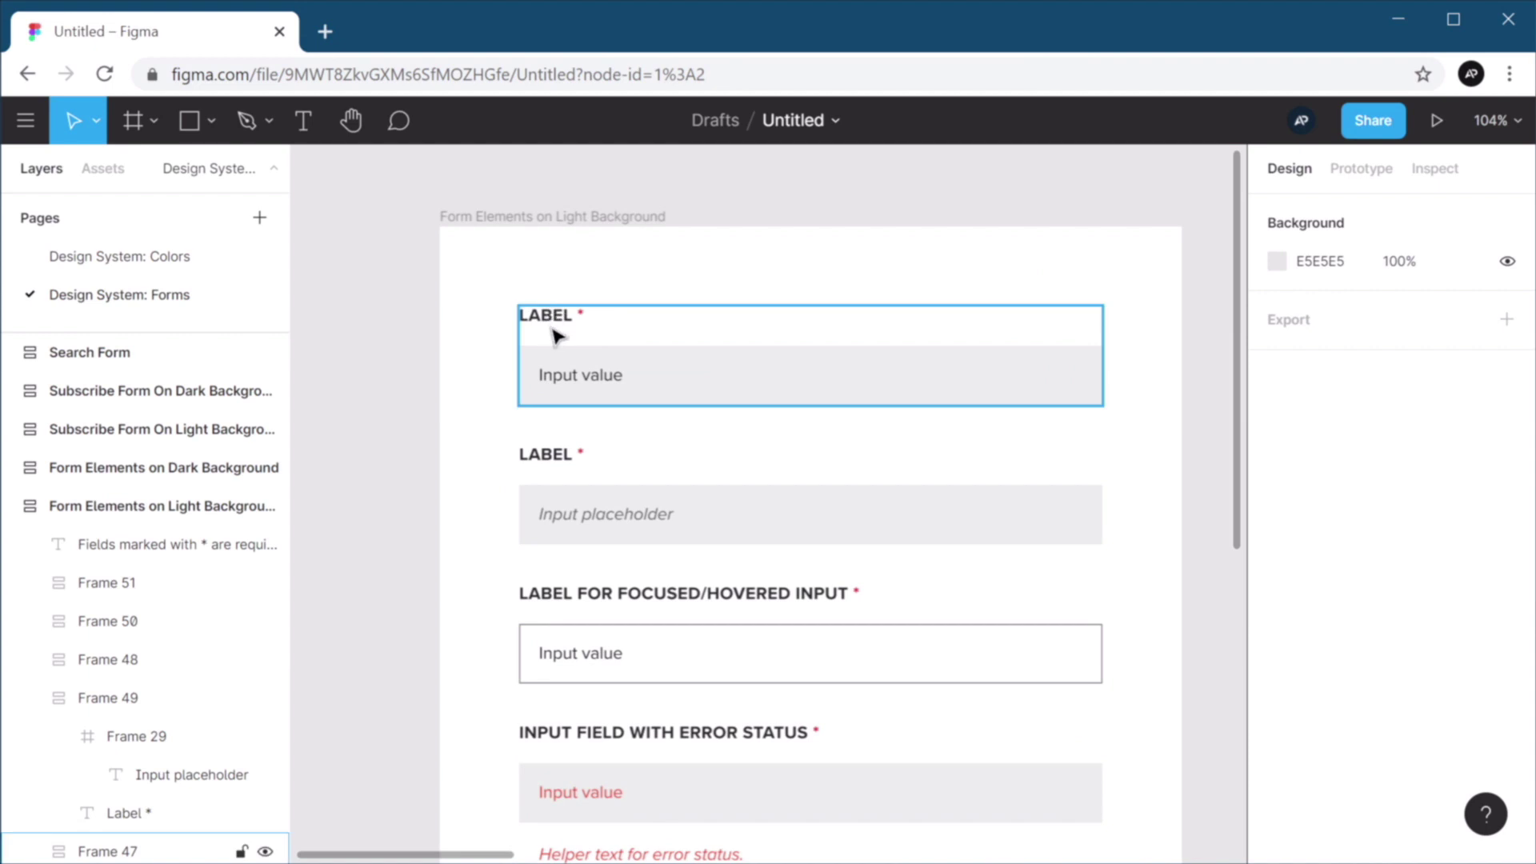
{"action": "scroll", "coordinate": [696, 424], "scroll_direction": "down", "scroll_amount": 2}
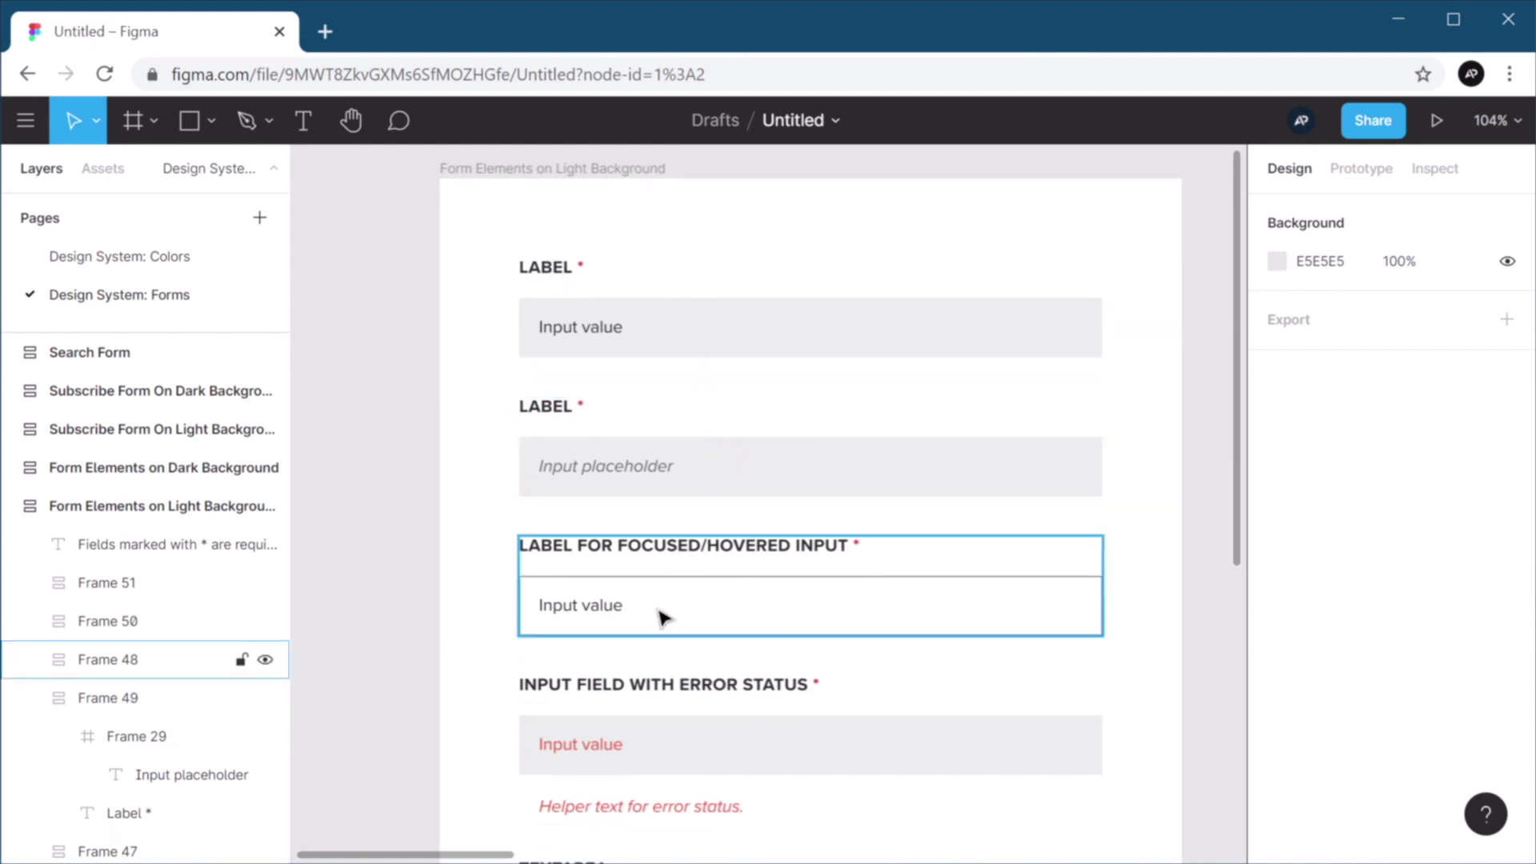
{"action": "scroll", "coordinate": [781, 610], "scroll_direction": "down", "scroll_amount": 2}
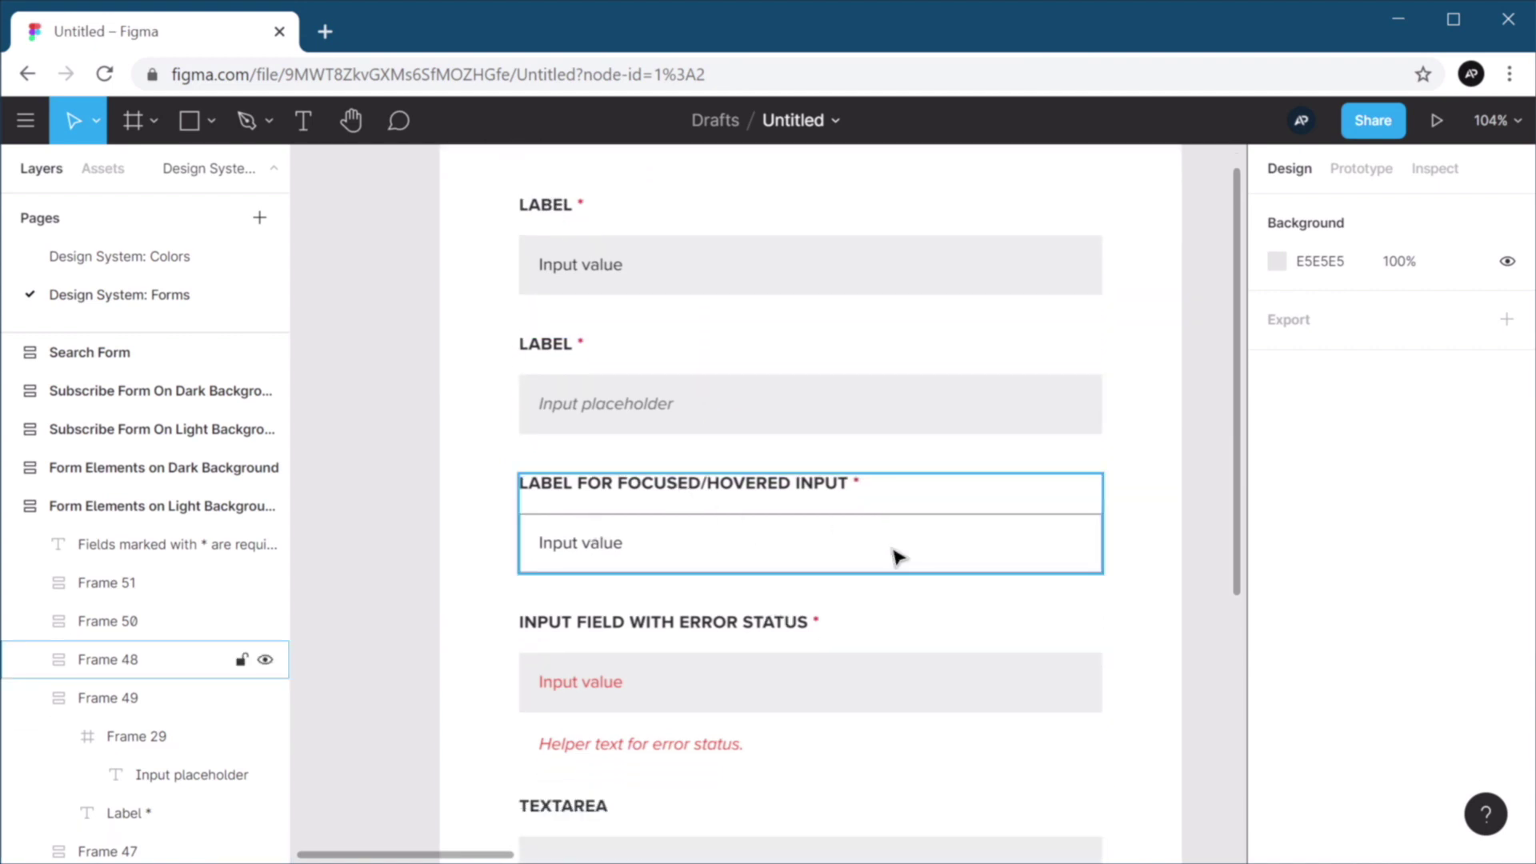
{"action": "scroll", "coordinate": [894, 556], "scroll_direction": "down", "scroll_amount": 5}
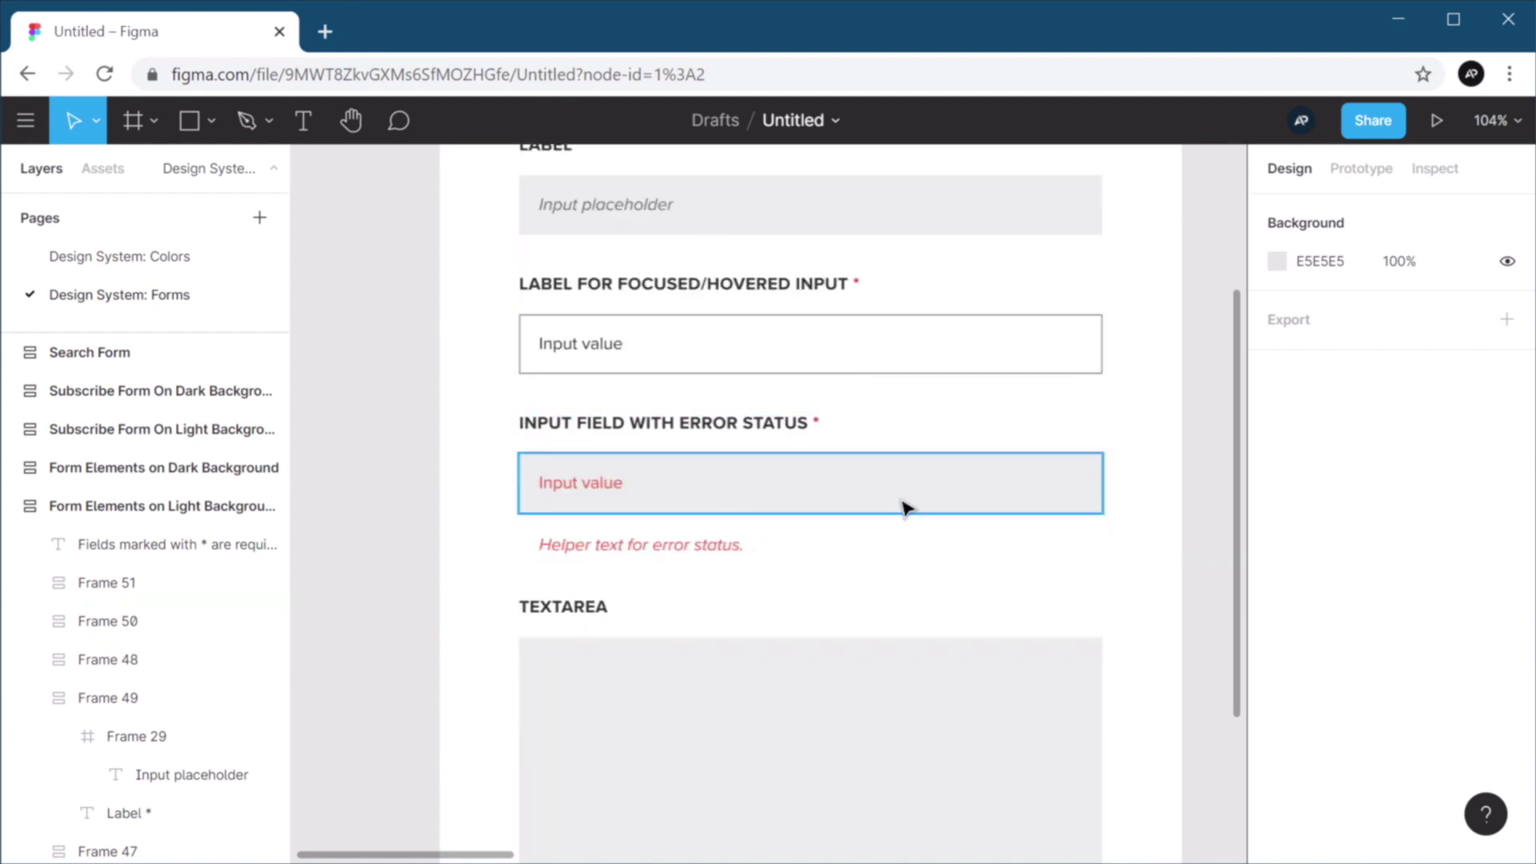
{"action": "scroll", "coordinate": [906, 508], "scroll_direction": "down", "scroll_amount": 10}
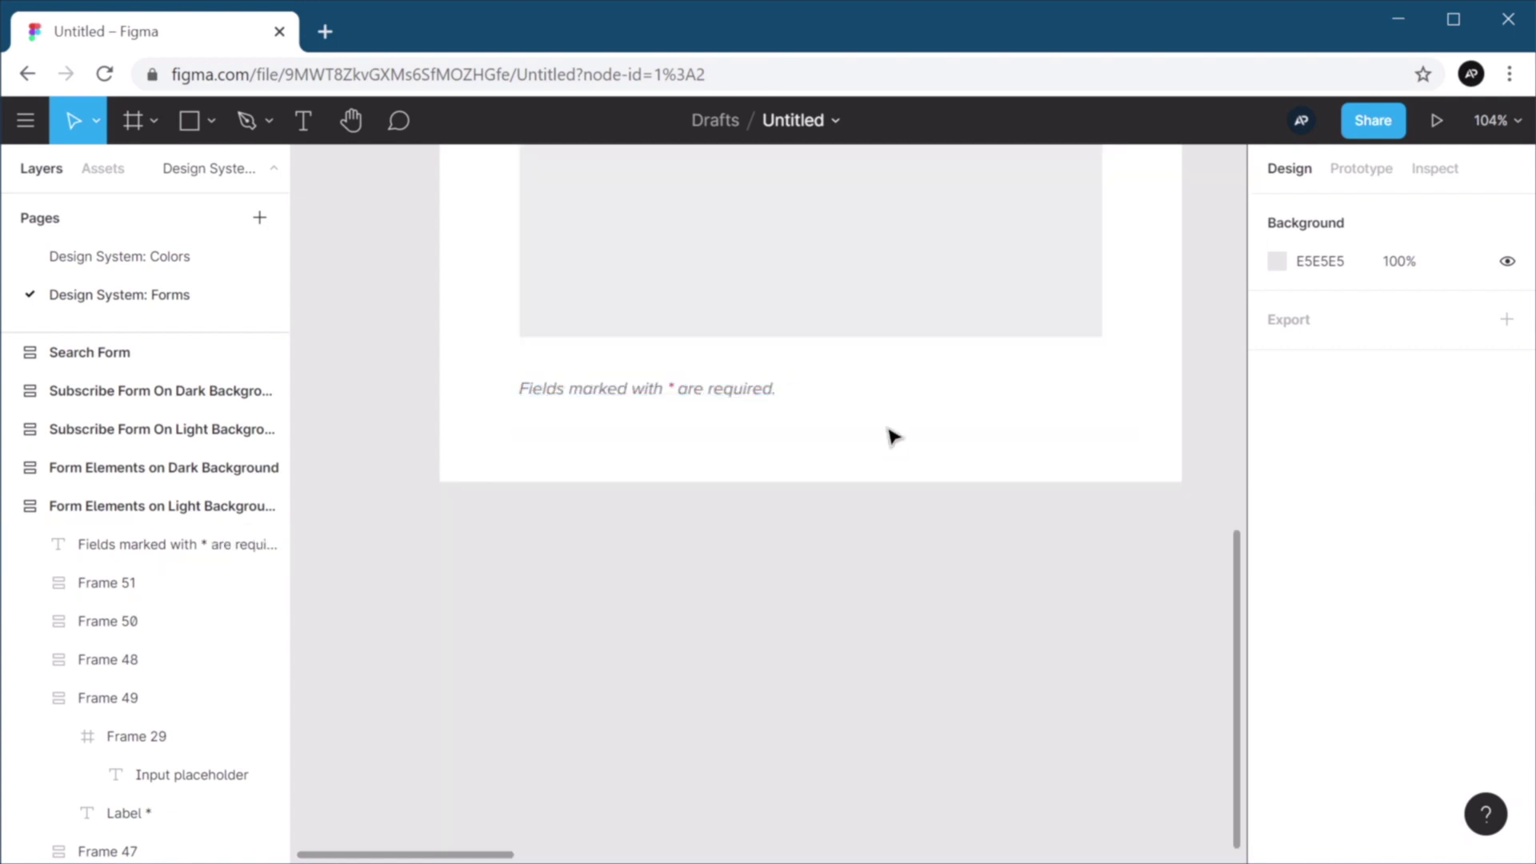
{"action": "scroll", "coordinate": [881, 490], "scroll_direction": "down", "scroll_amount": 4}
Compare the light and dark form element frames side by side, continuing across to the subscribe forms.
{"action": "left_click_drag", "start_coordinate": [987, 449], "coordinate": [779, 742]}
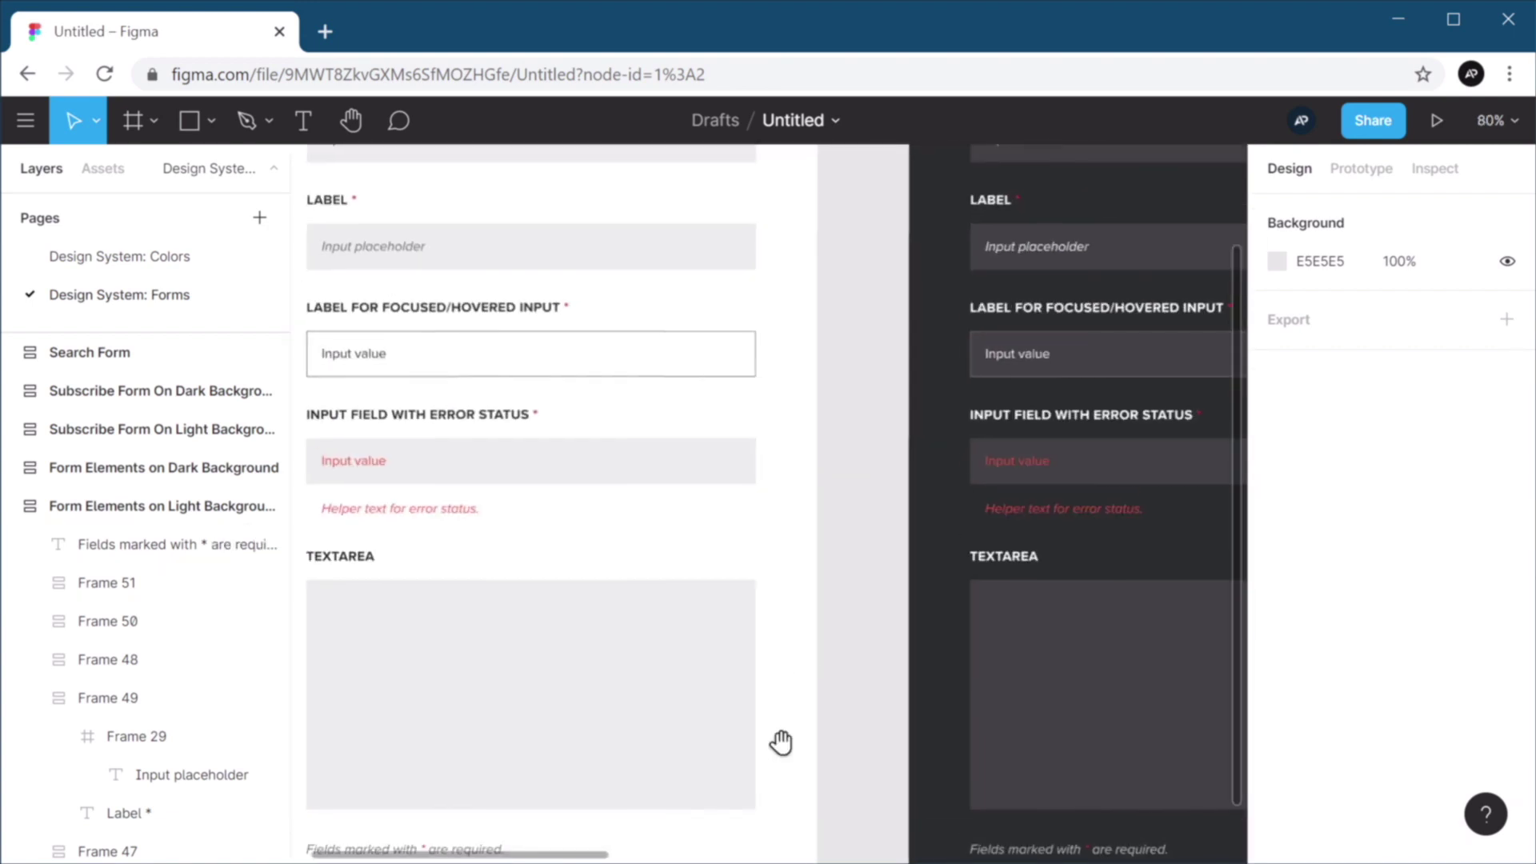
{"action": "scroll", "coordinate": [909, 651], "scroll_direction": "up", "scroll_amount": 4}
{"action": "scroll", "coordinate": [815, 504], "scroll_direction": "down", "scroll_amount": 3}
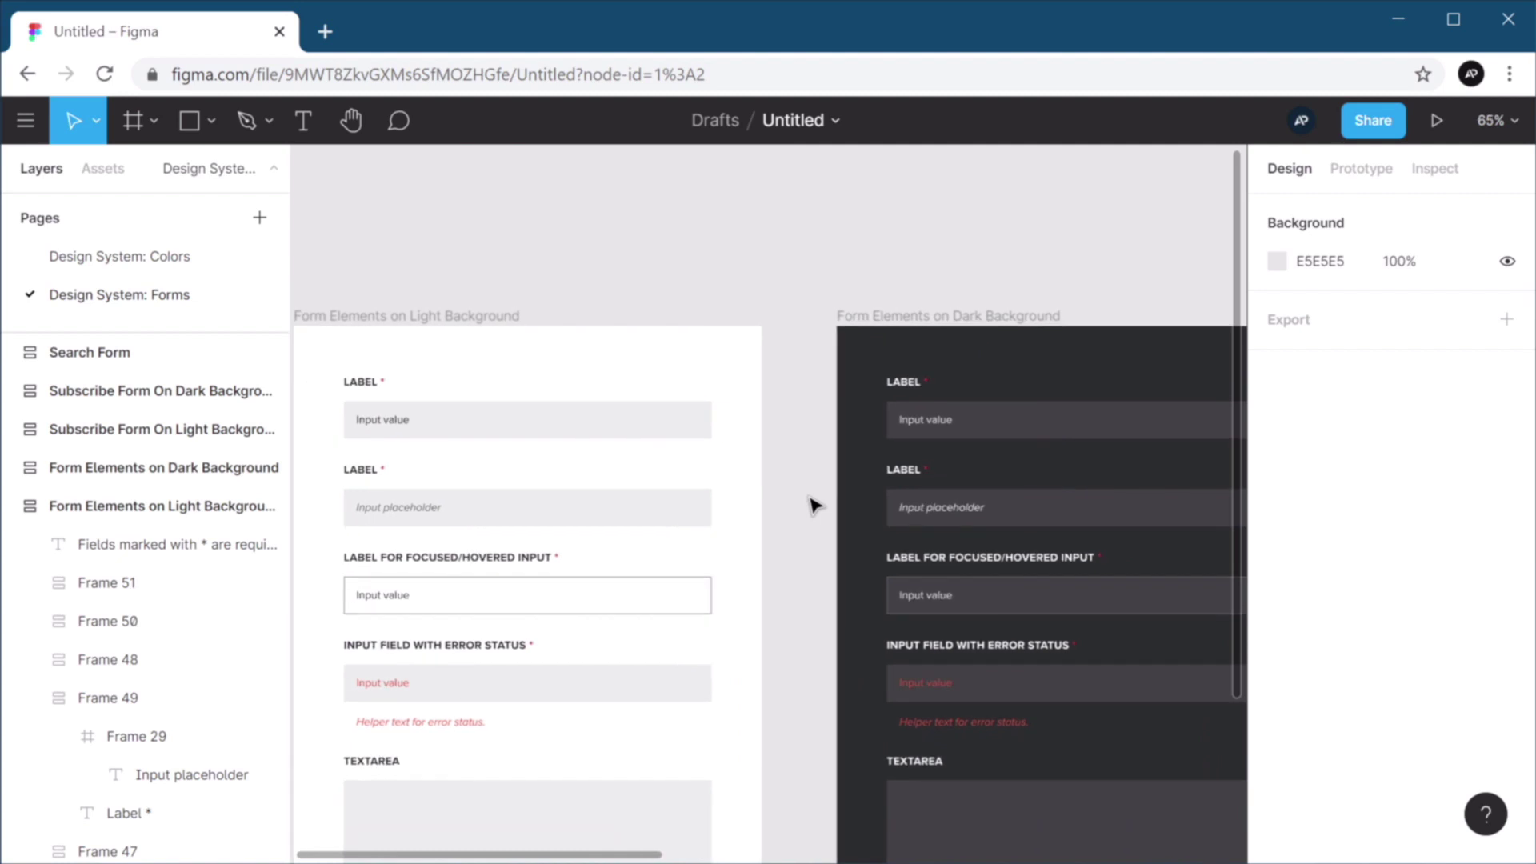
{"action": "scroll", "coordinate": [814, 505], "scroll_direction": "down", "scroll_amount": 2}
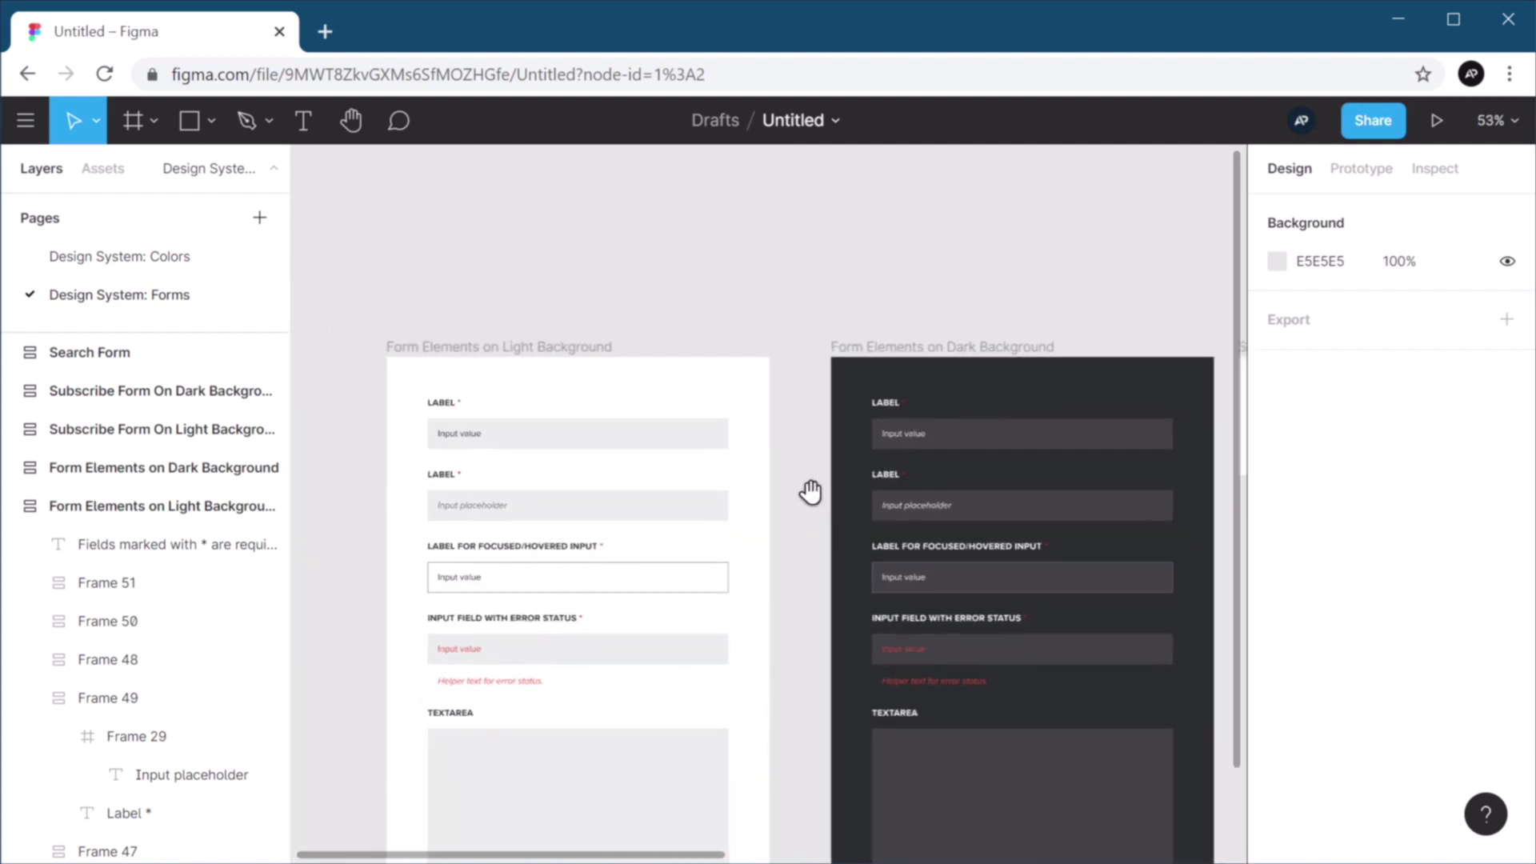
{"action": "left_click_drag", "start_coordinate": [809, 490], "coordinate": [696, 381]}
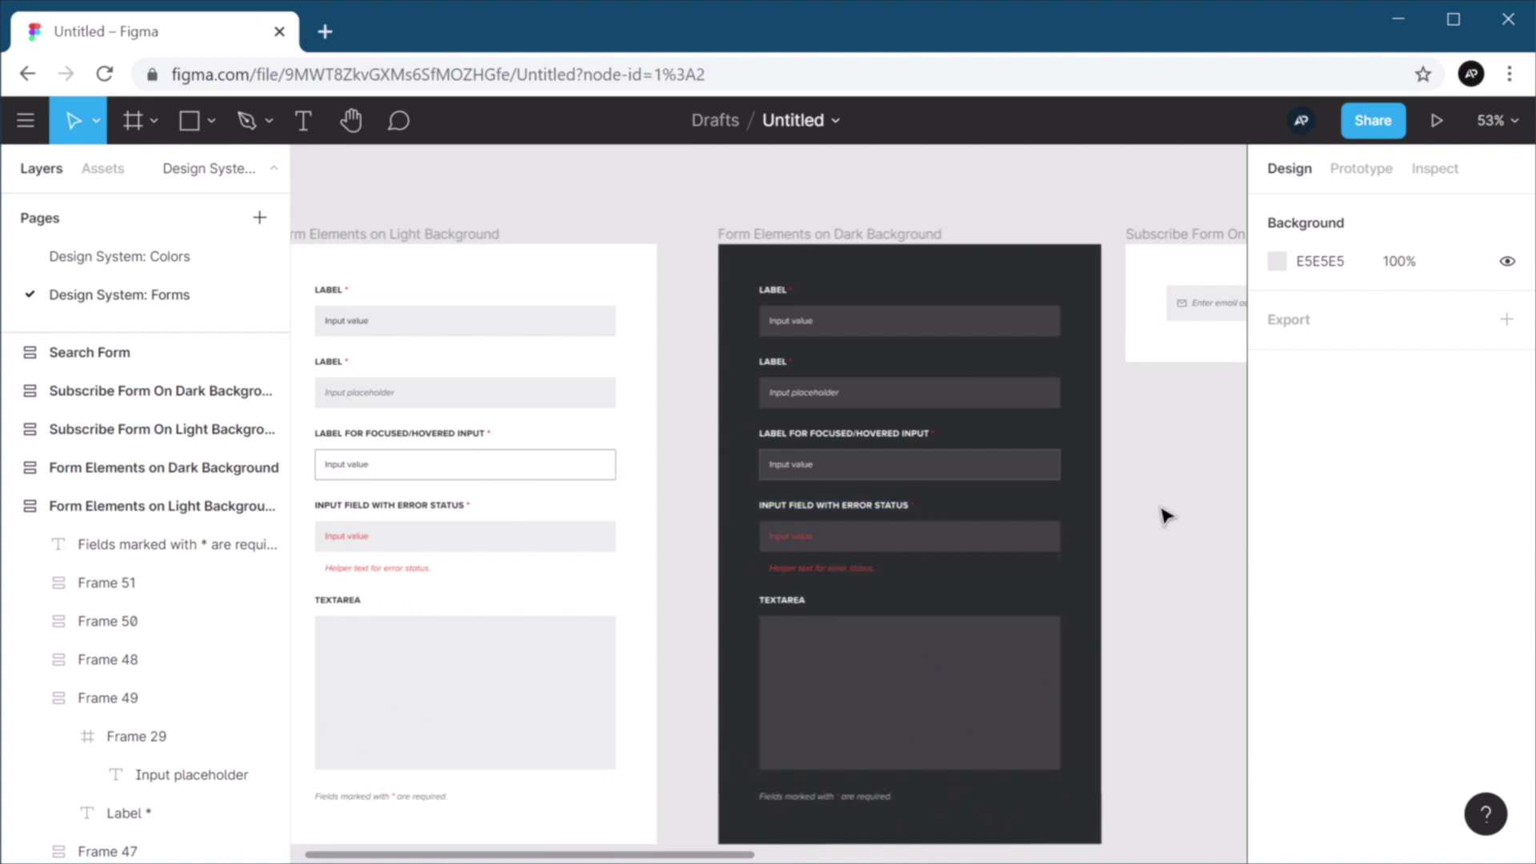
{"action": "left_click_drag", "start_coordinate": [1159, 472], "coordinate": [675, 487]}
{"action": "left_click_drag", "start_coordinate": [956, 490], "coordinate": [791, 480]}
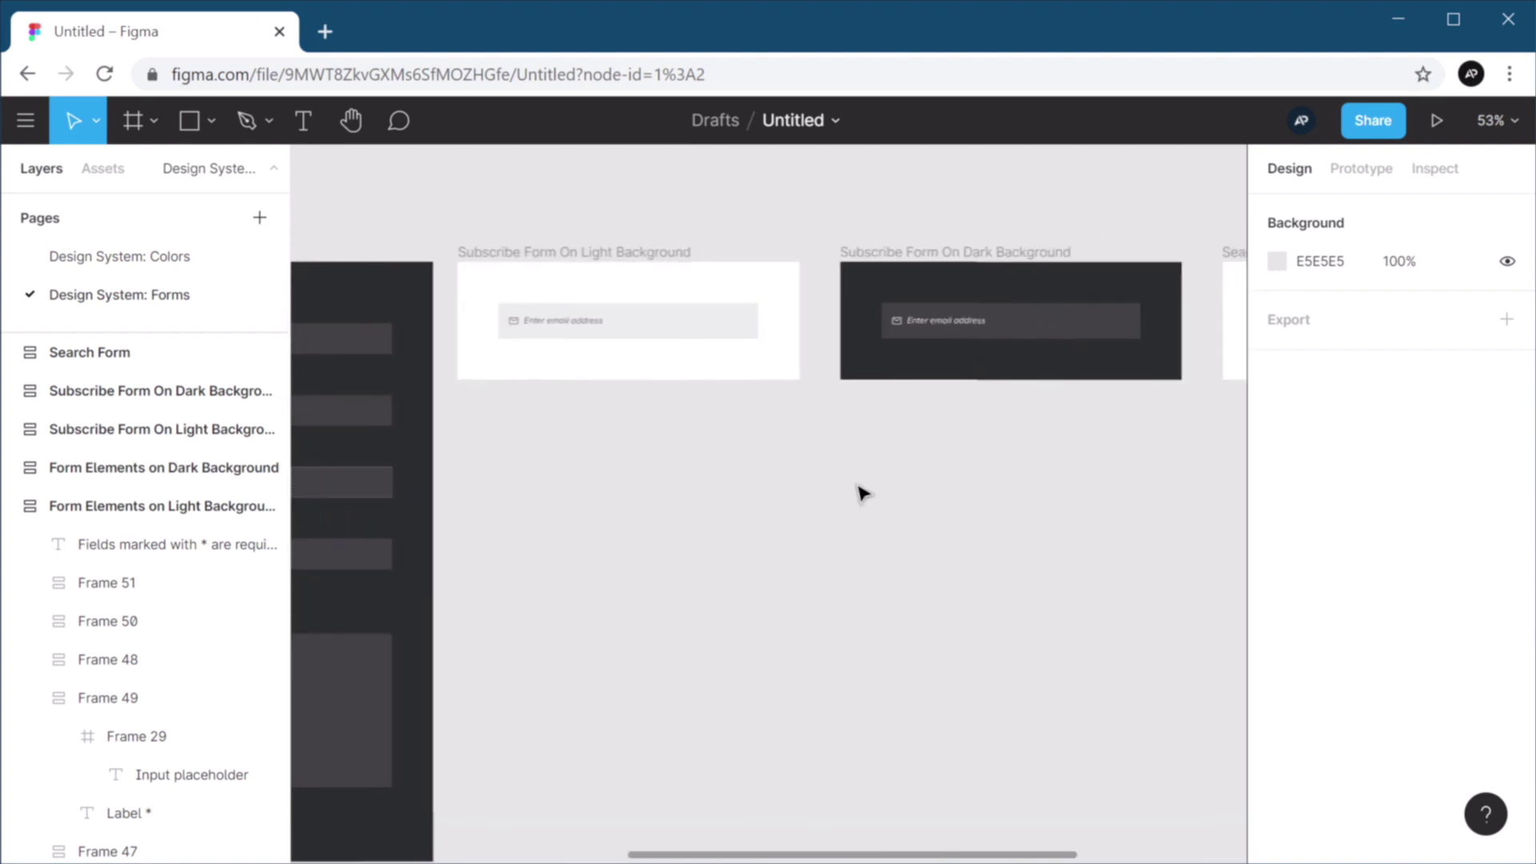
Examine the subscribe and search fields up close, then check the dark subscribe input's properties in the overview of the Forms page.
{"action": "scroll", "coordinate": [919, 488], "scroll_direction": "down", "scroll_amount": 3}
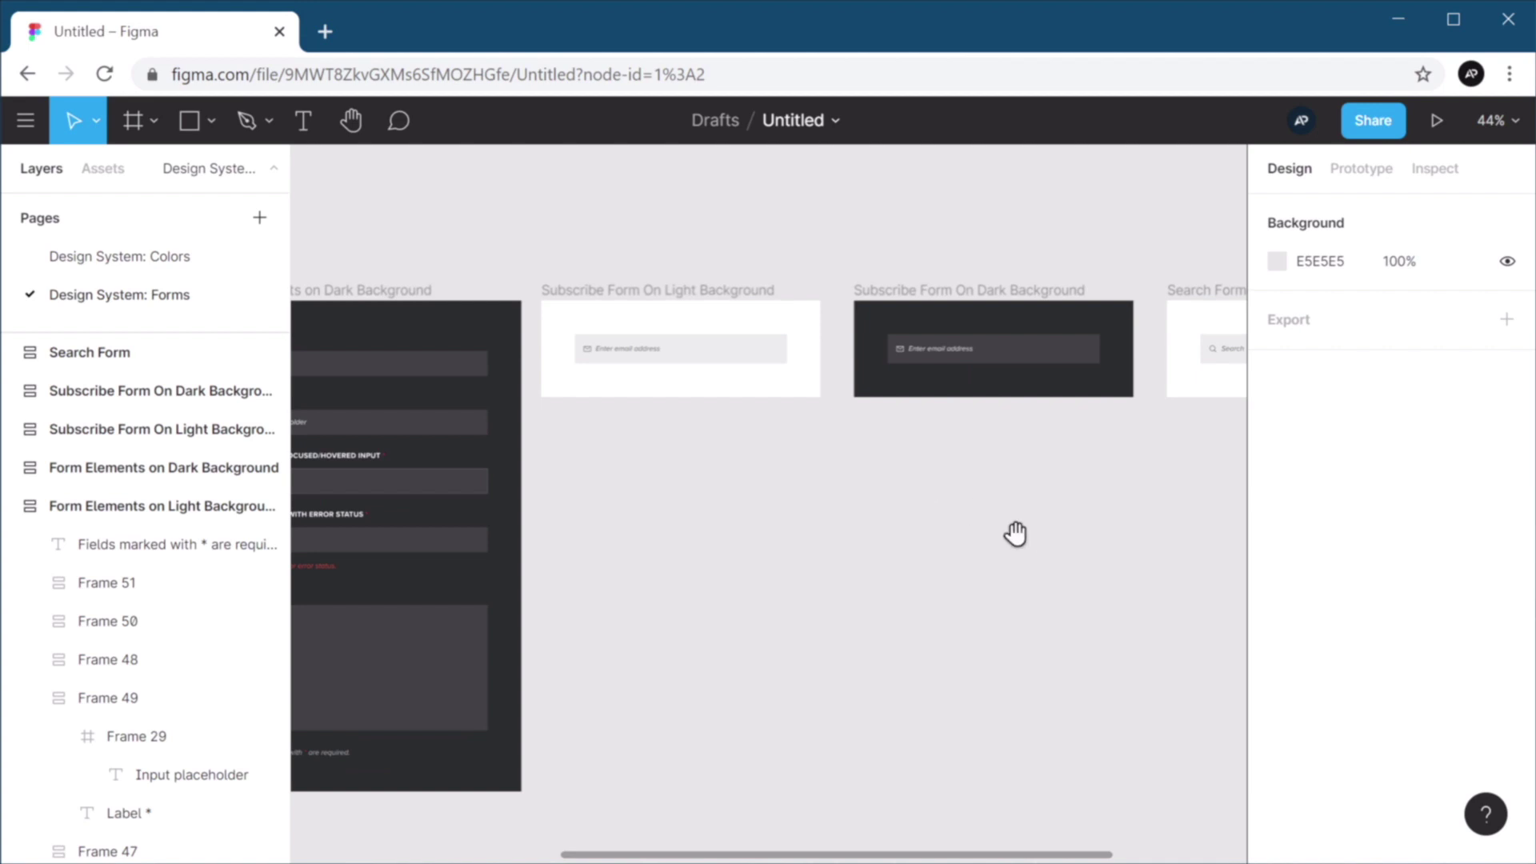
{"action": "left_click_drag", "start_coordinate": [1015, 531], "coordinate": [782, 493]}
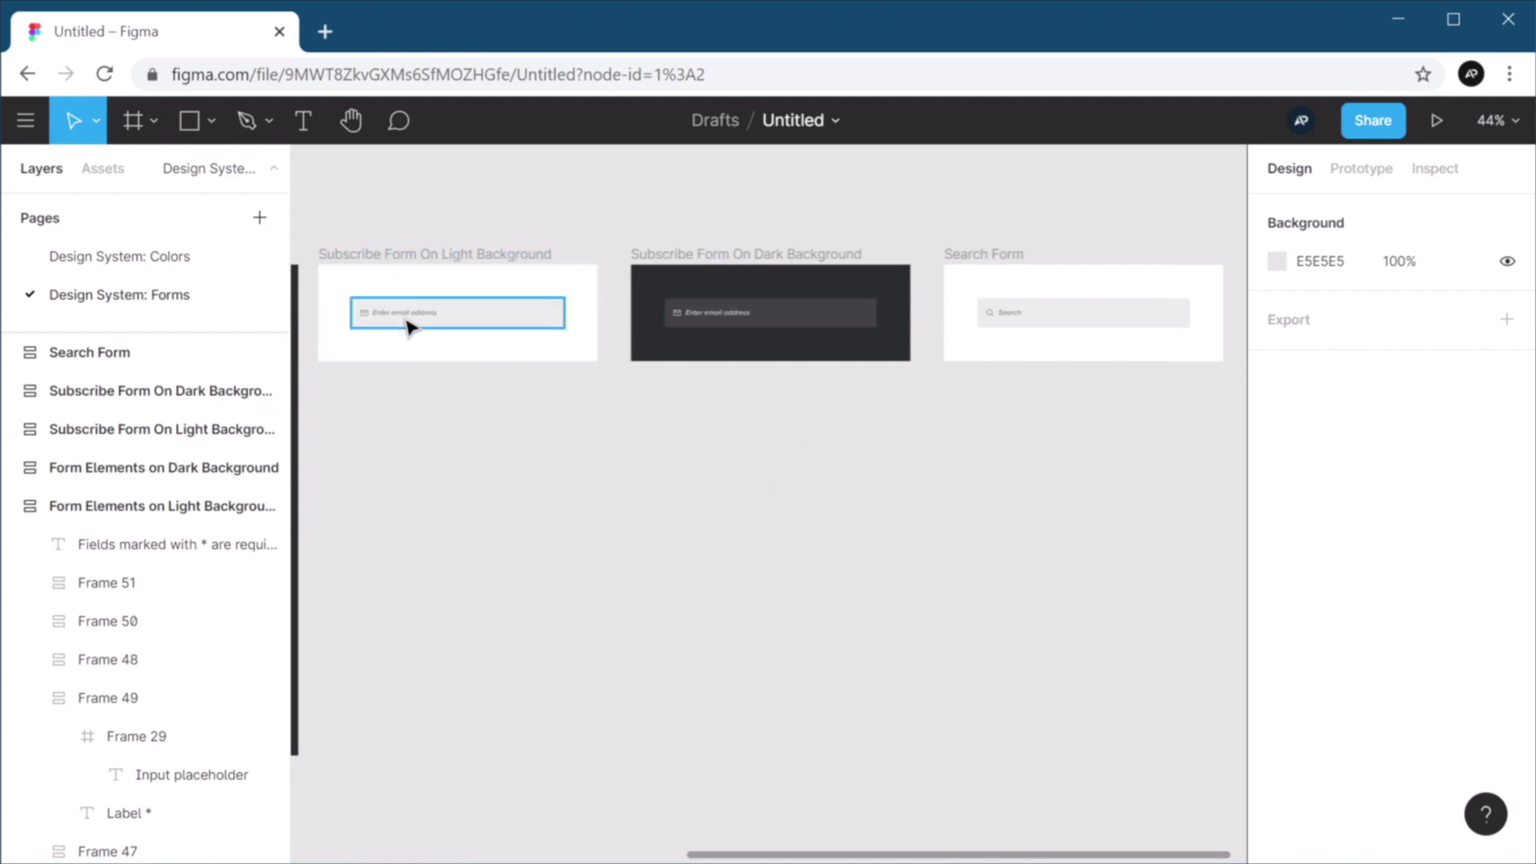
{"action": "scroll", "coordinate": [770, 333], "scroll_direction": "up", "scroll_amount": 8}
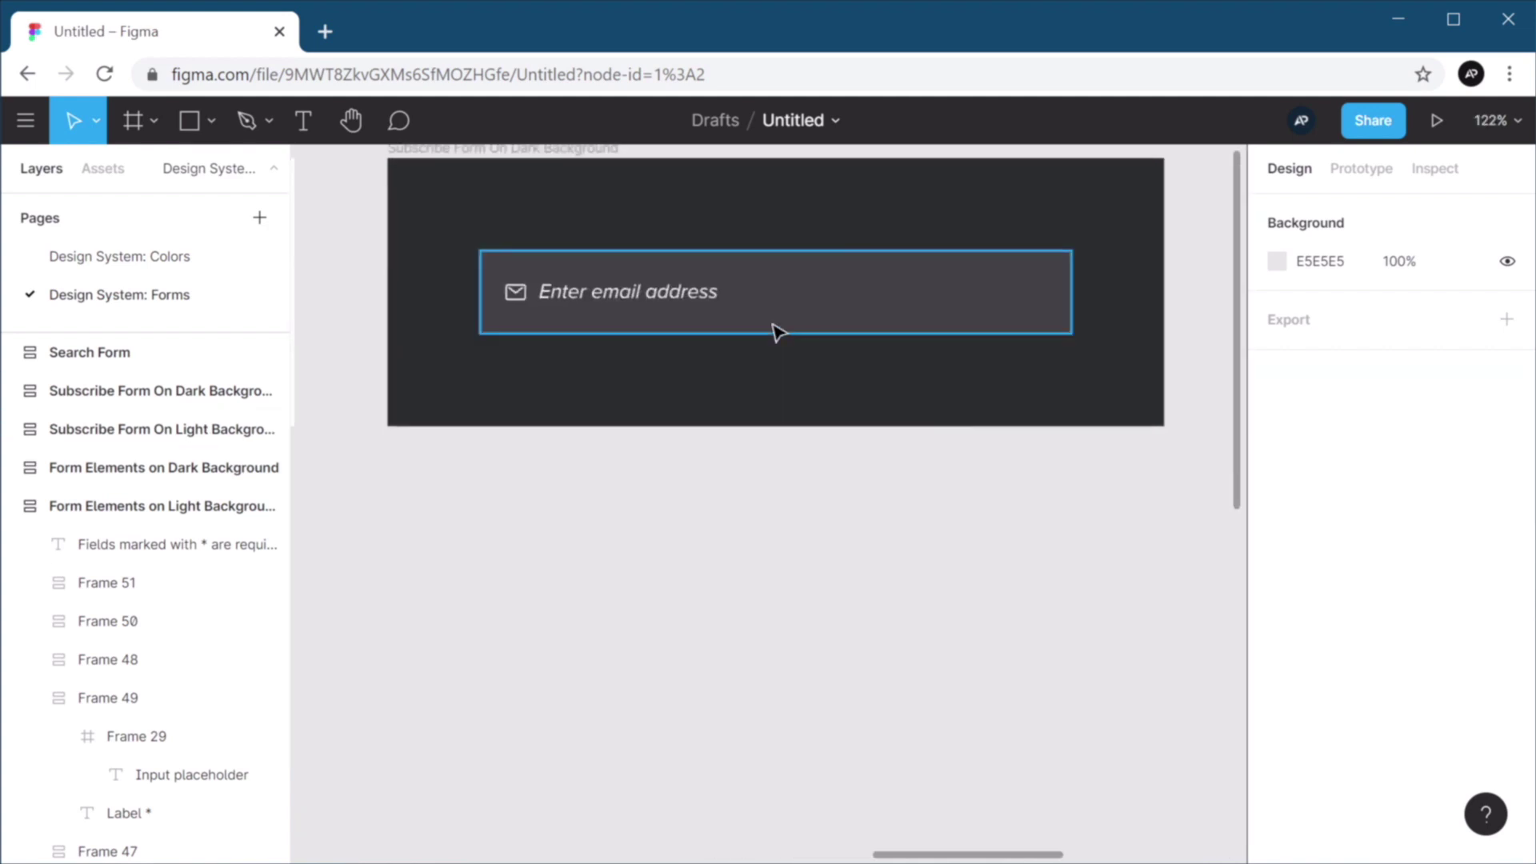
{"action": "scroll", "coordinate": [830, 367], "scroll_direction": "down", "scroll_amount": 6}
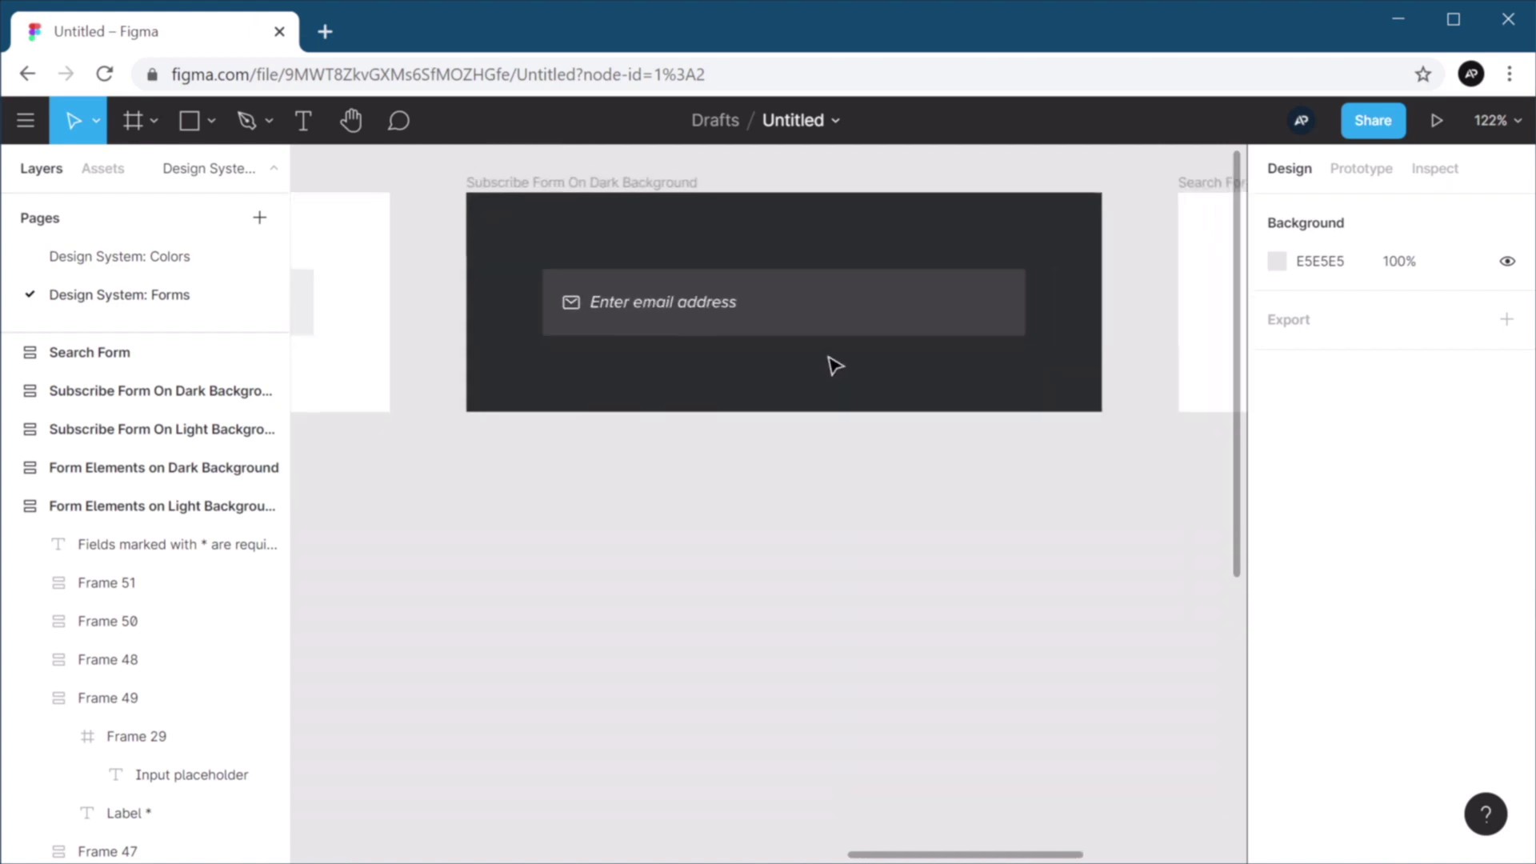
{"action": "left_click_drag", "start_coordinate": [1114, 425], "coordinate": [875, 414]}
{"action": "scroll", "coordinate": [876, 414], "scroll_direction": "right", "scroll_amount": 3}
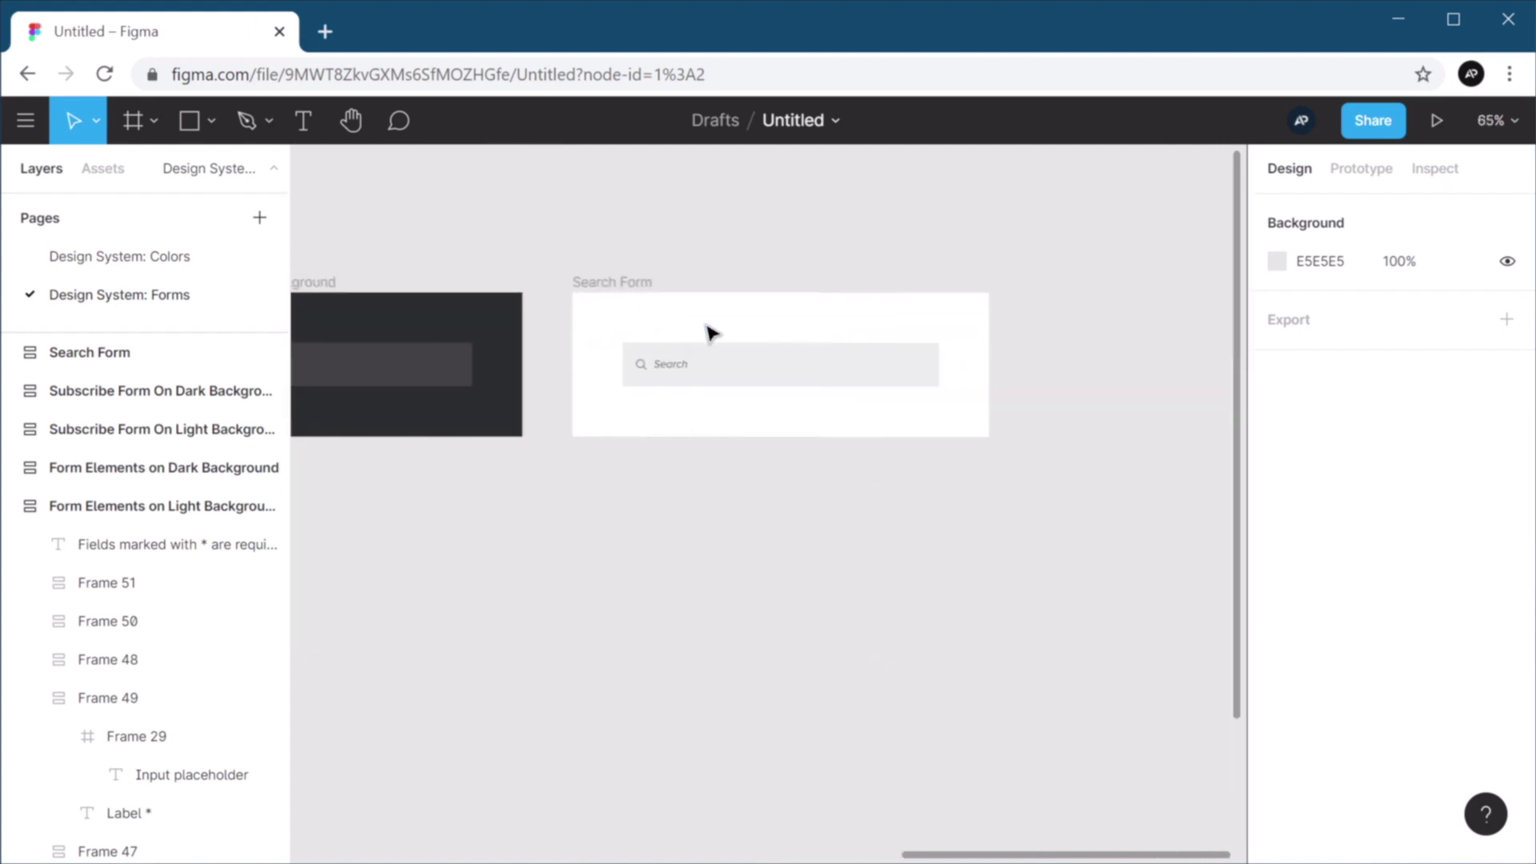
{"action": "scroll", "coordinate": [747, 374], "scroll_direction": "up", "scroll_amount": 5}
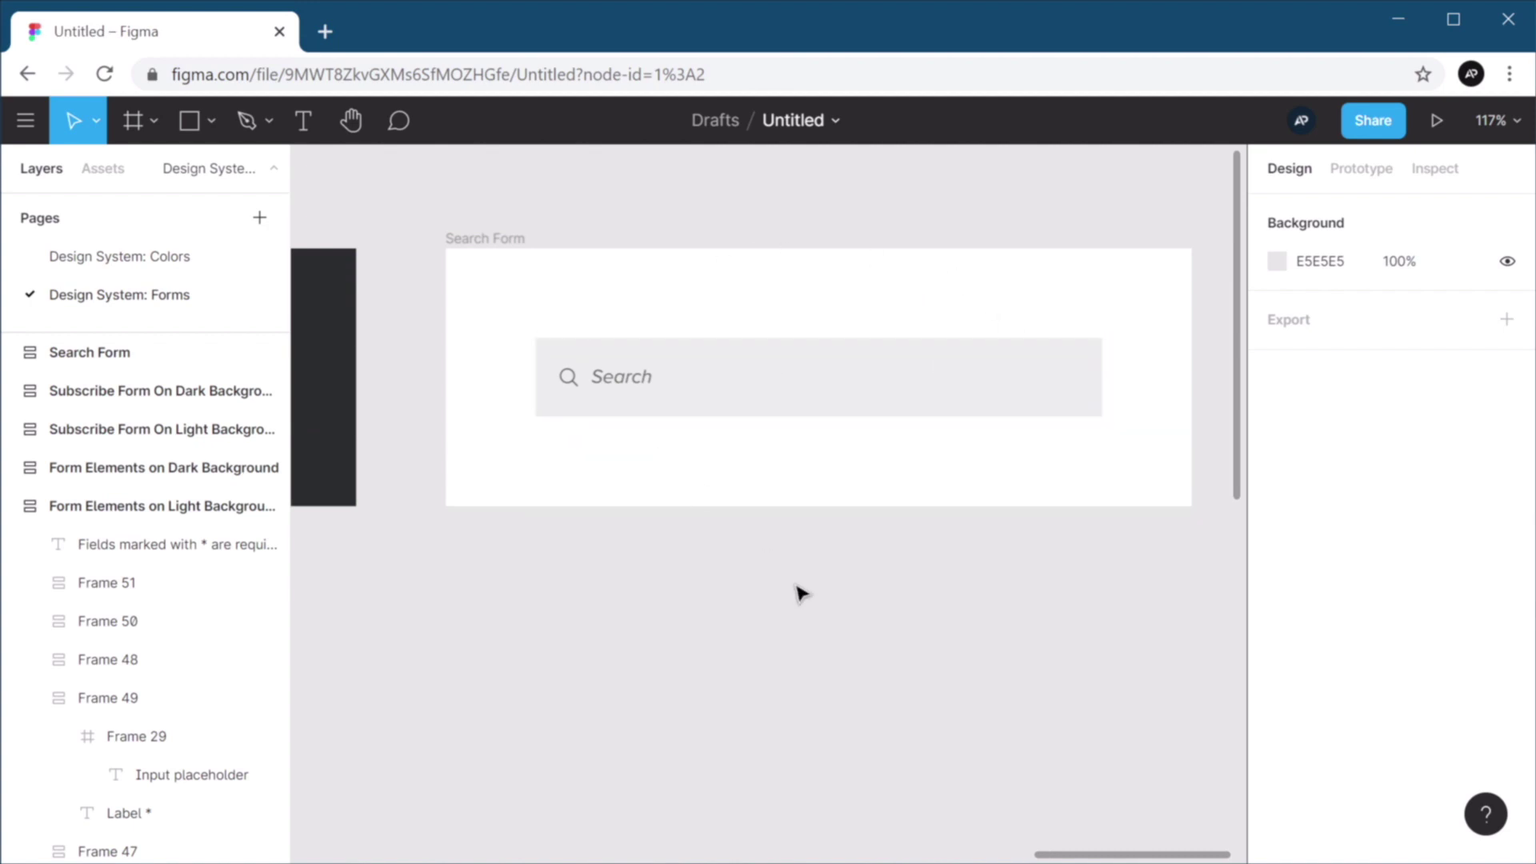
{"action": "key", "text": "shift+1"}
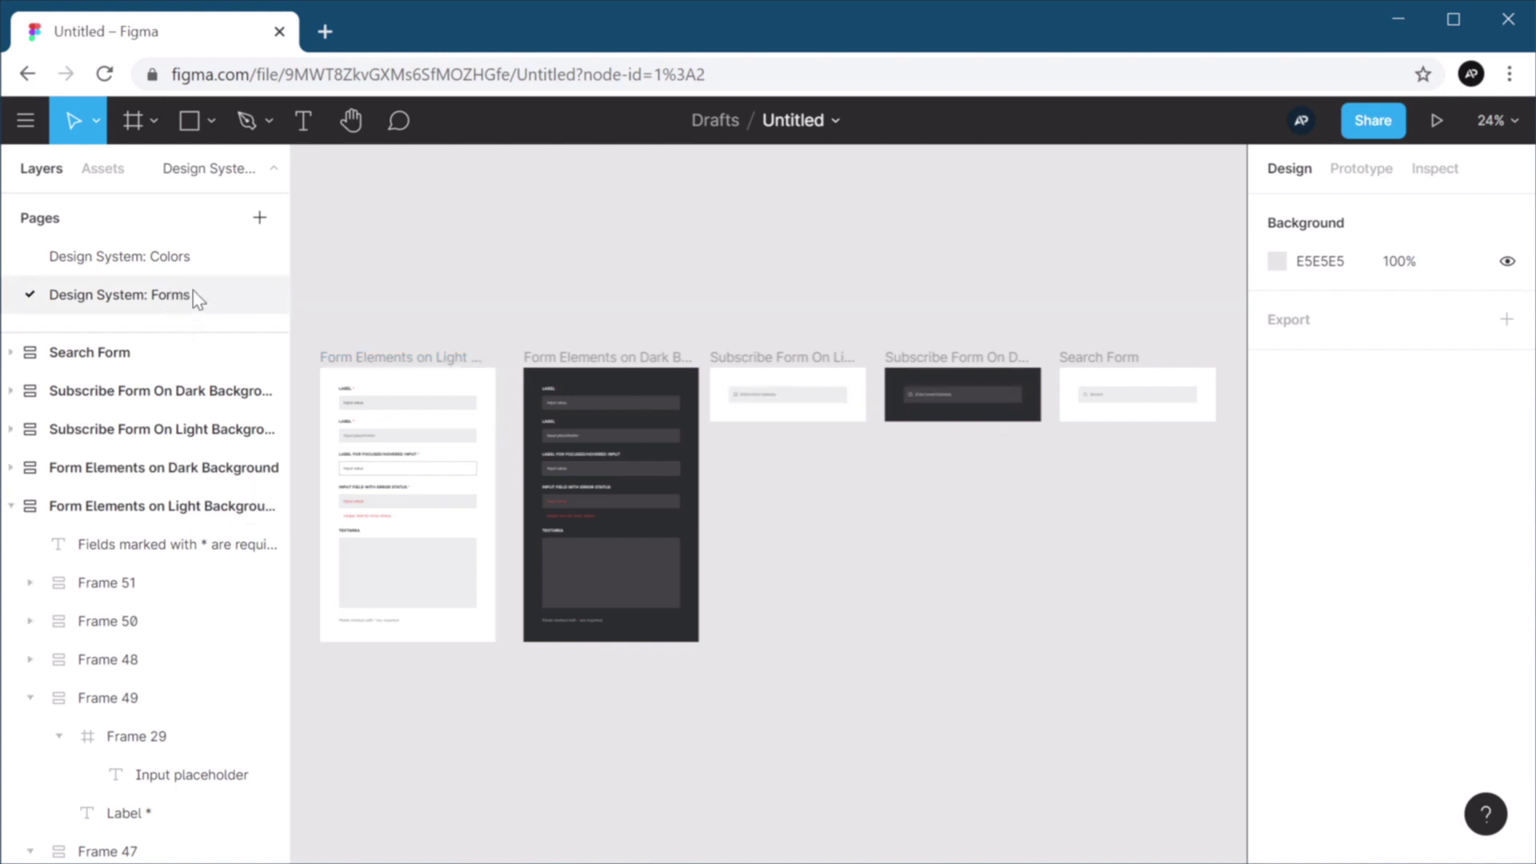
{"action": "left_click", "coordinate": [970, 402]}
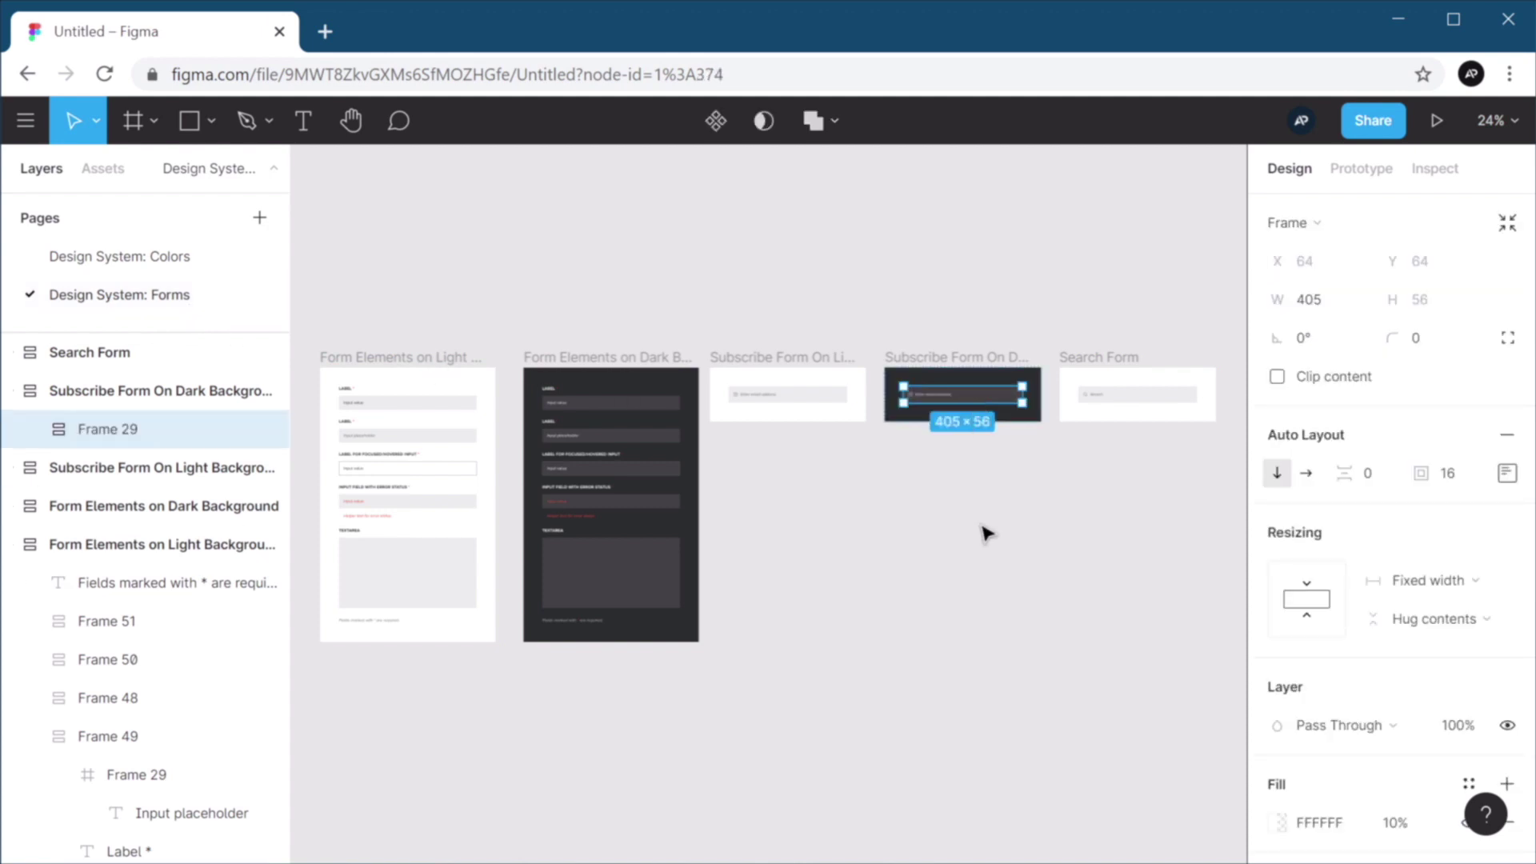
{"action": "left_click", "coordinate": [1019, 625]}
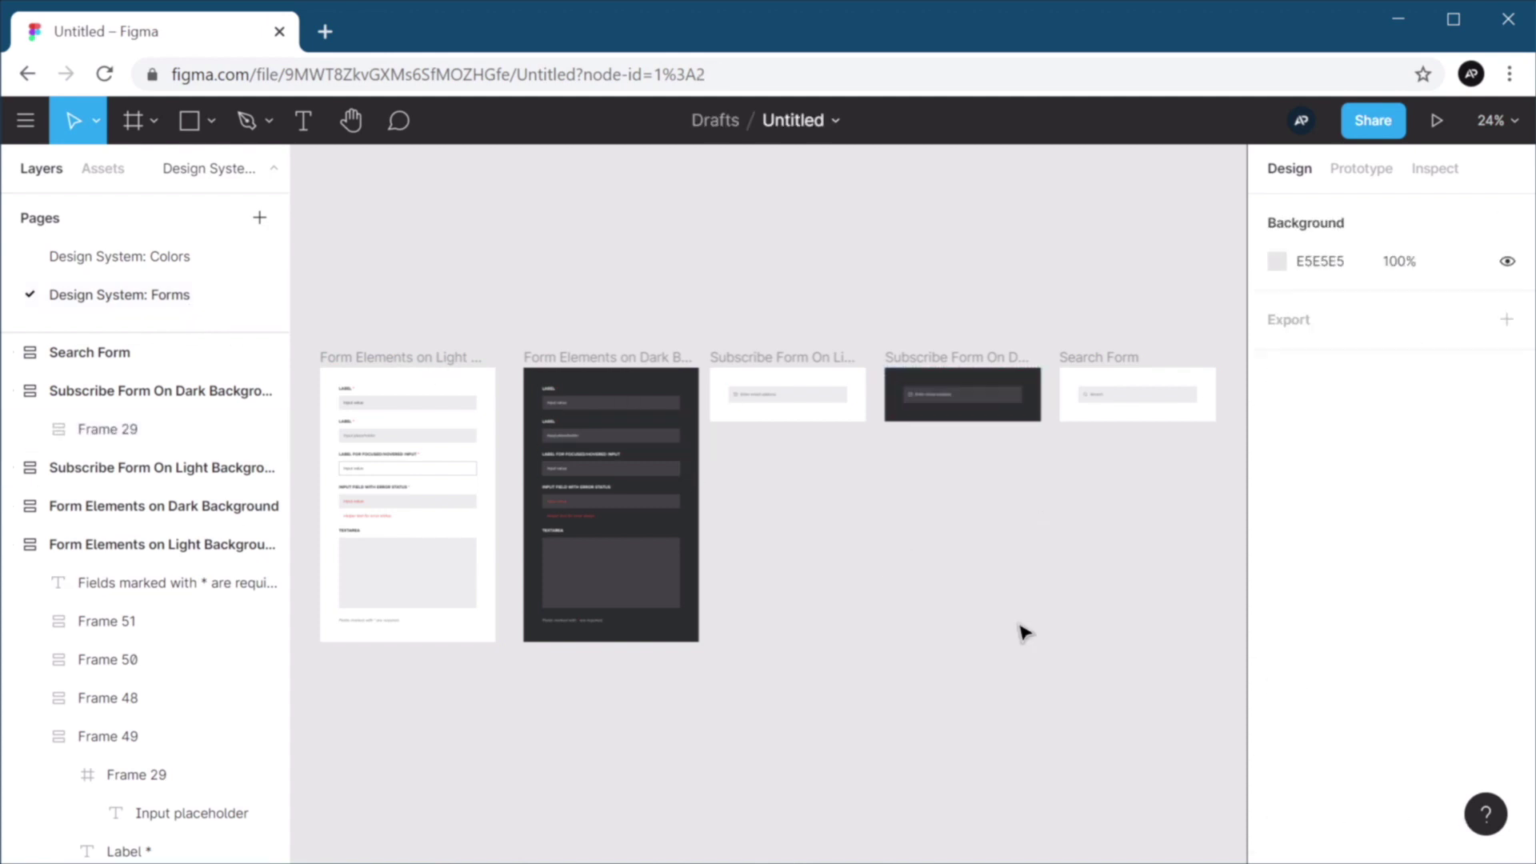